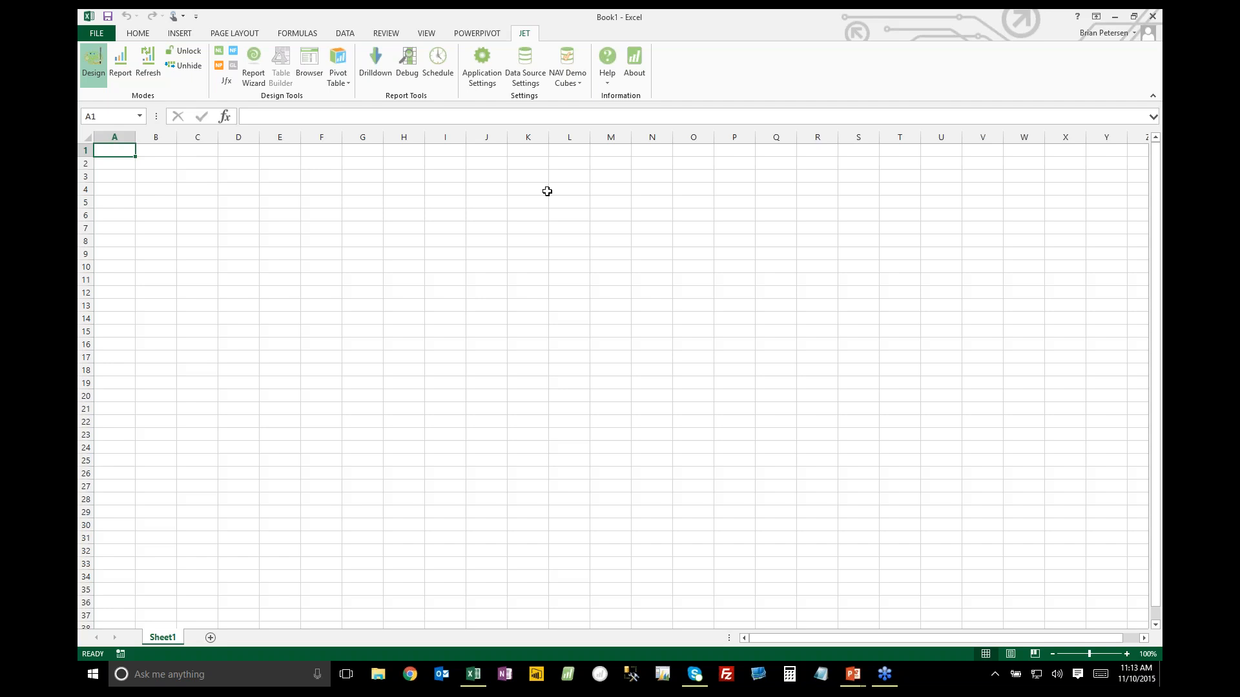
Insert a PivotTable based on the Finance cube of NAV Demo Cubes at cell G7 of the existing worksheet
left_click(350, 227)
left_click(336, 62)
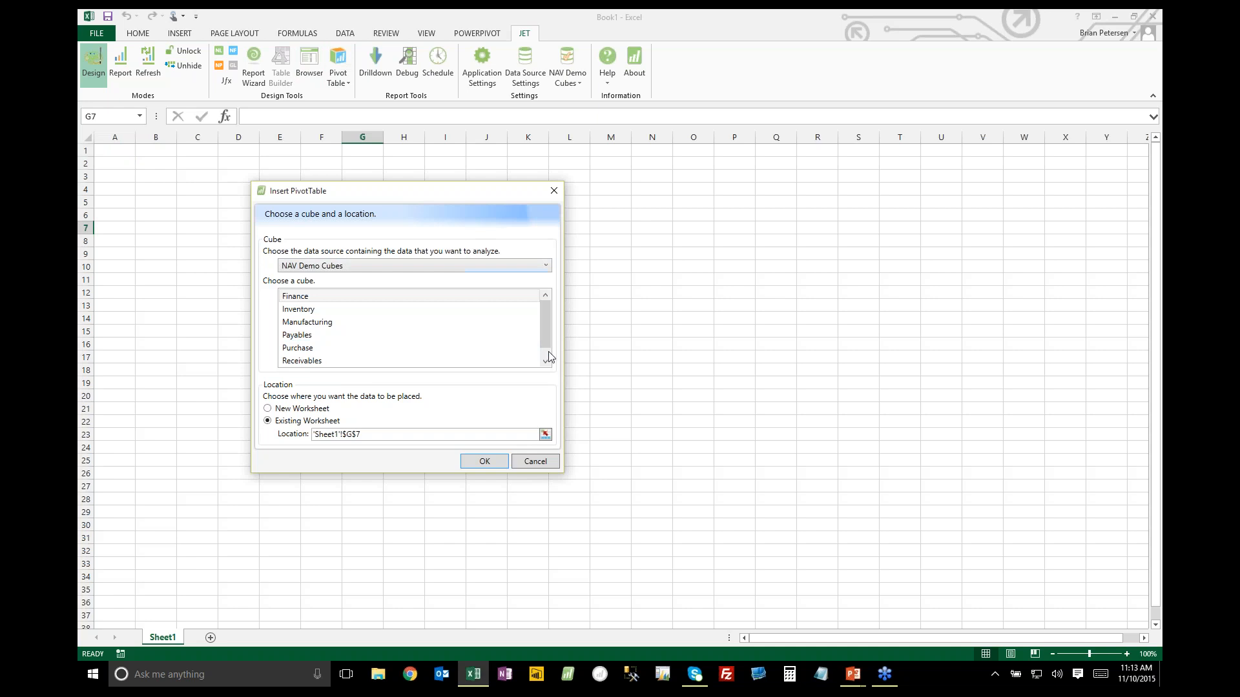
left_click(497, 303)
double_click(495, 298)
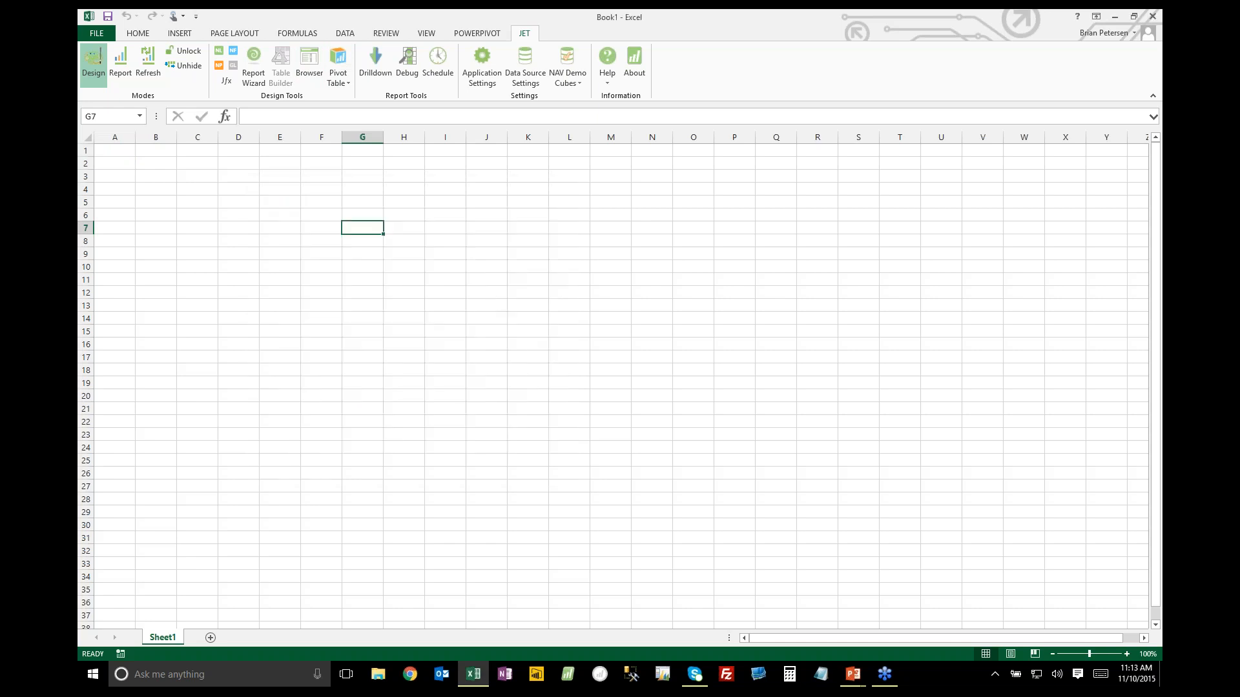
Add the Finance Transactions Amount measure as PivotTable values and Chart of Accounts as rows
double_click(973, 248)
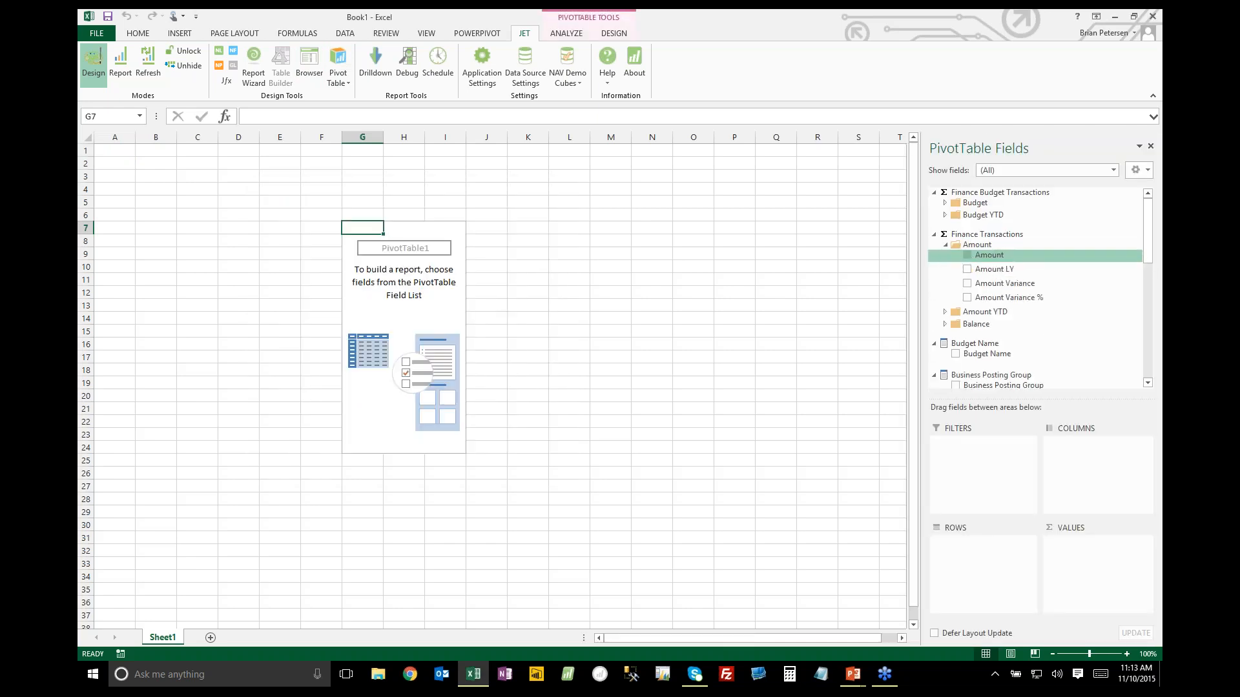
left_click(967, 257)
left_click_drag(1148, 248, 1158, 320)
left_click(955, 299)
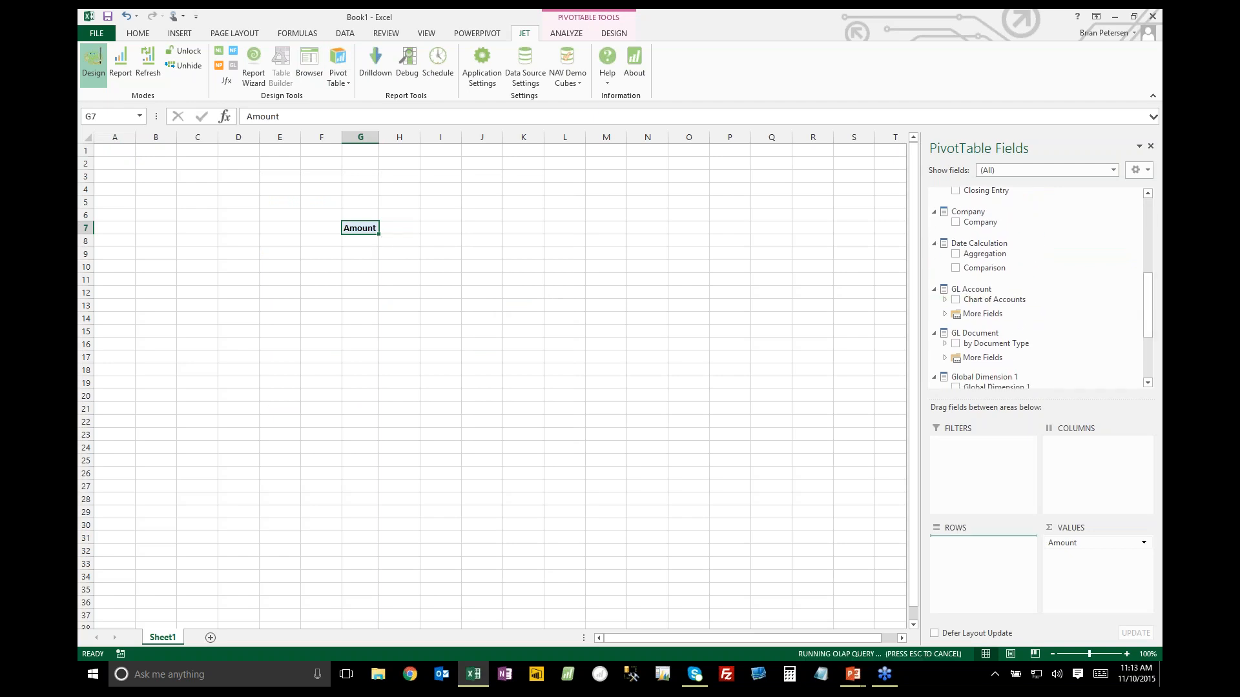
Expand Assets, Liabilities, Revenue, COGS and Operating Expenses in the PivotTable, plus the Cost Adjustments and Cost of Goods Sold subgroups
left_click(347, 241)
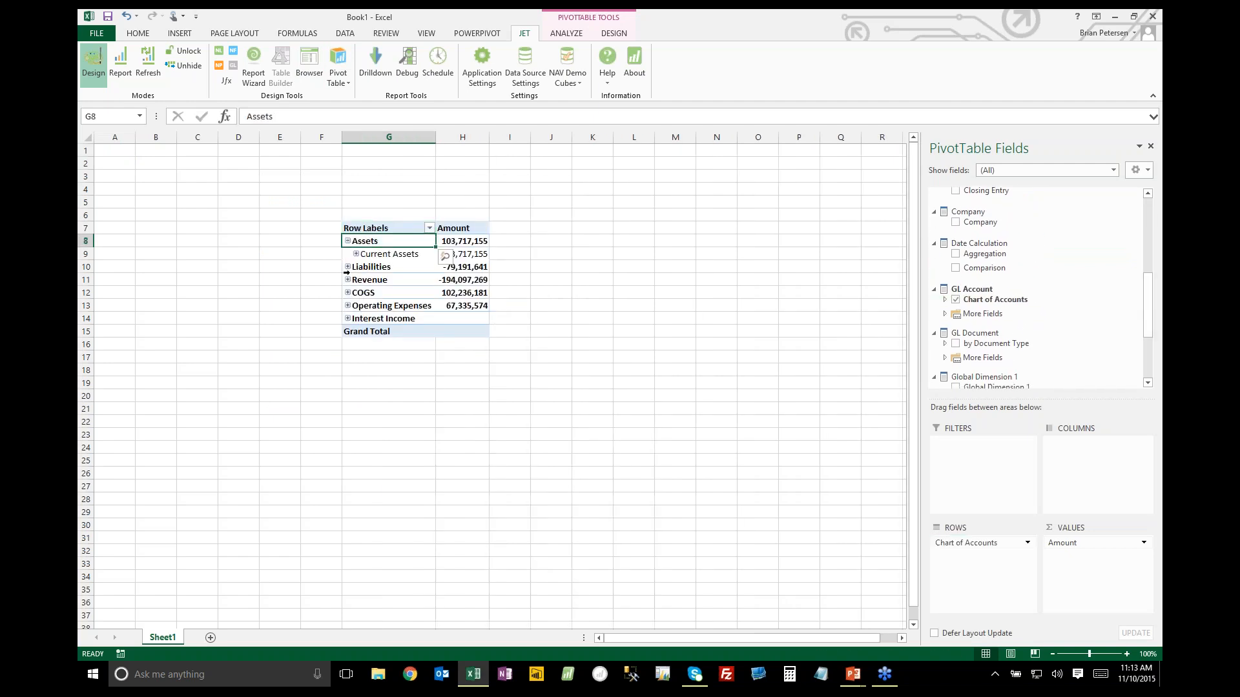
left_click(347, 267)
left_click(347, 292)
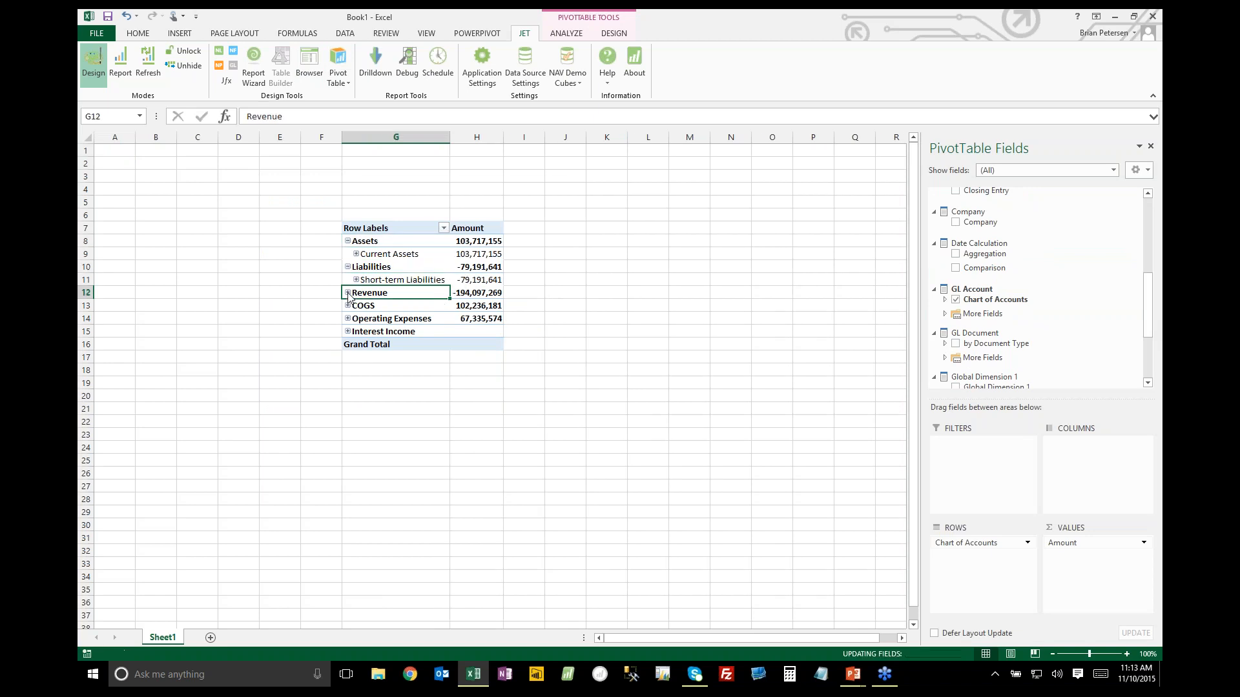
left_click(348, 331)
left_click(339, 370)
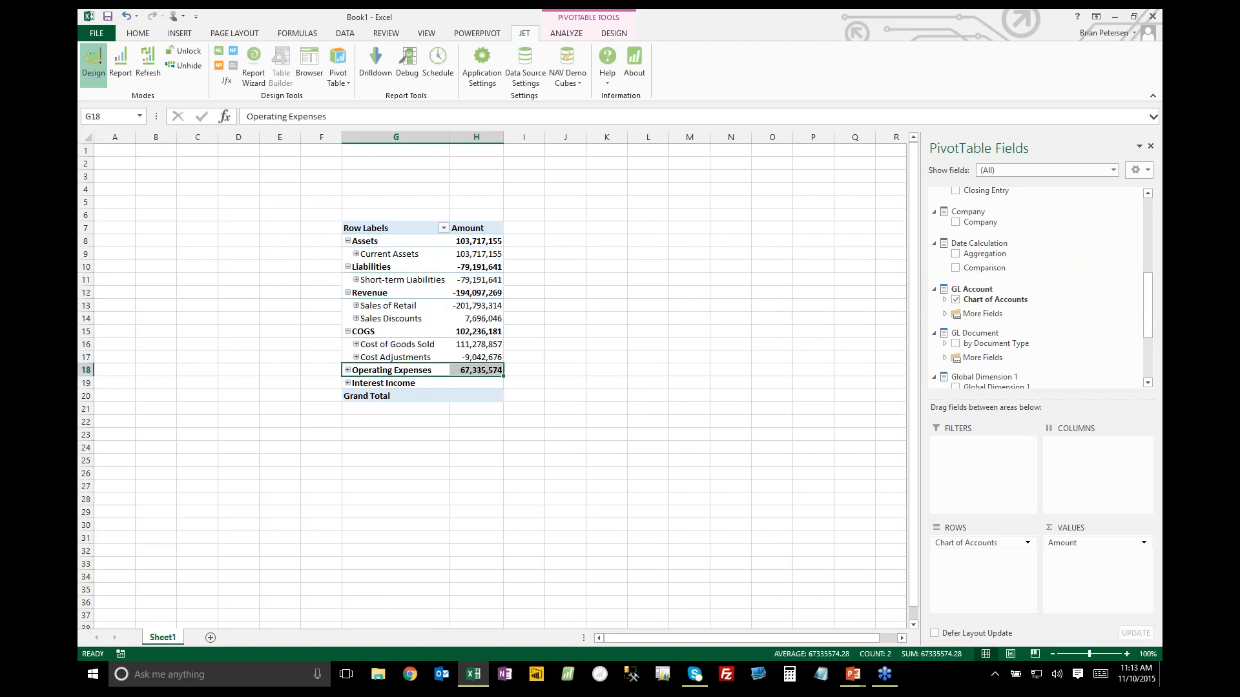
left_click(348, 370)
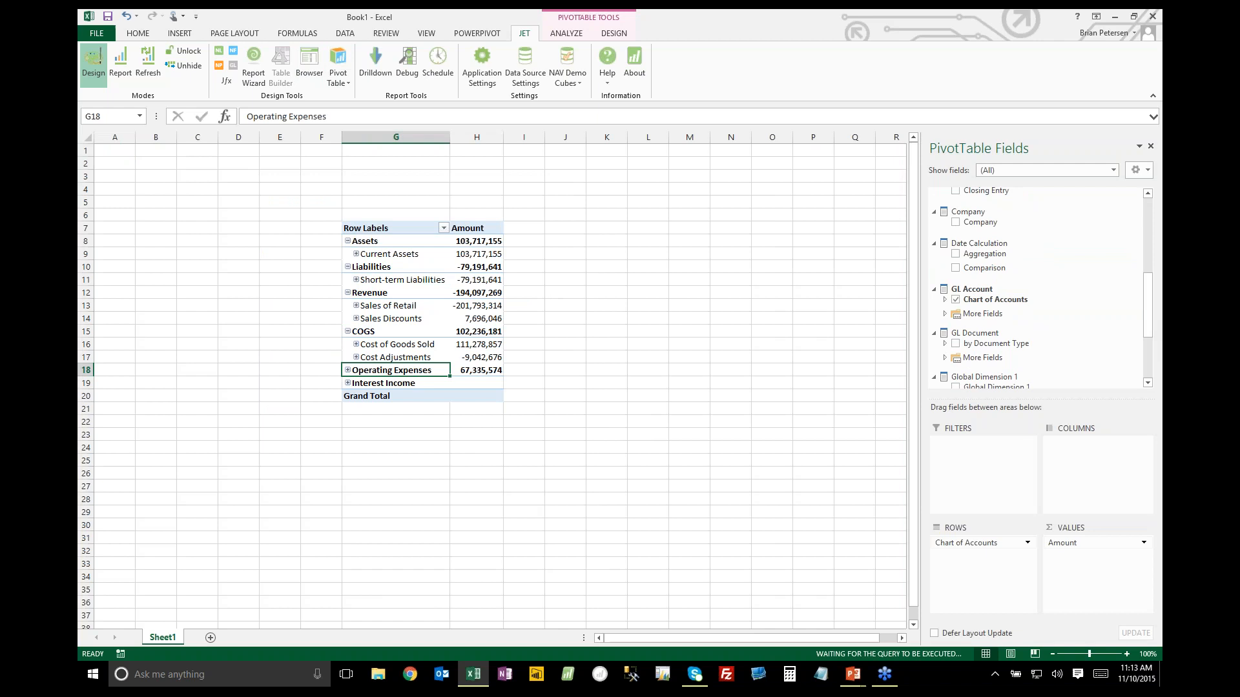
left_click(356, 357)
left_click(355, 344)
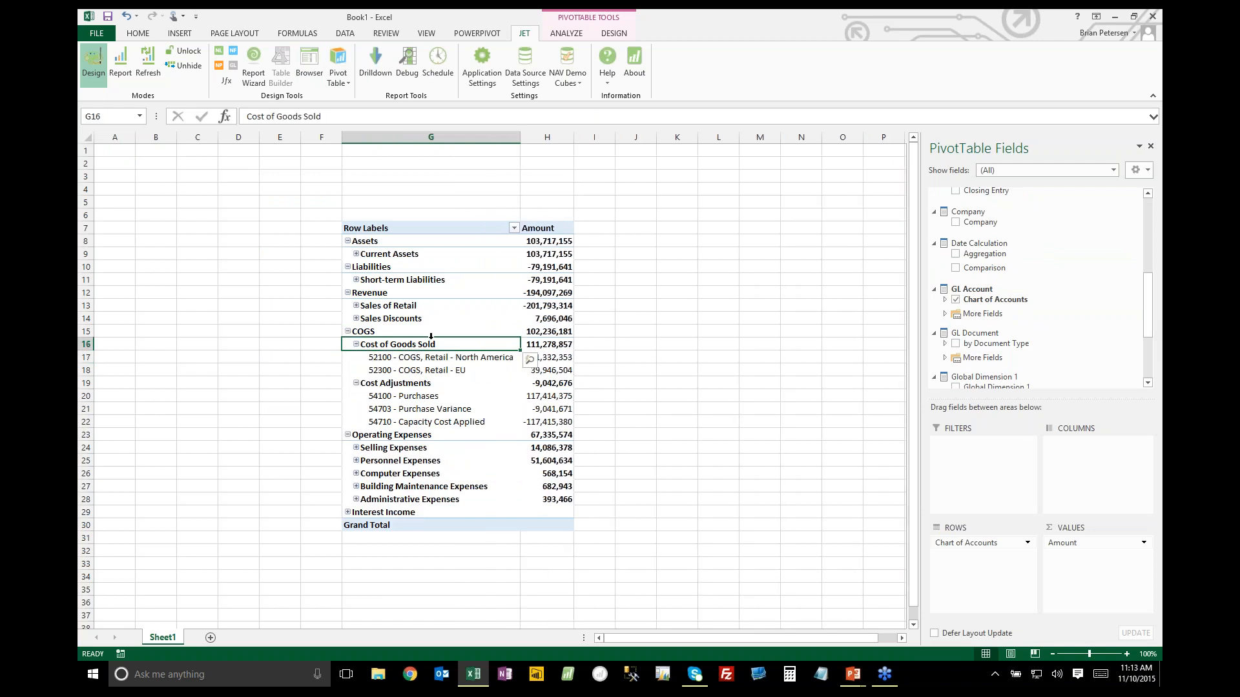
Delete columns G and H together with the PivotTable they contain
left_click_drag(430, 137, 546, 137)
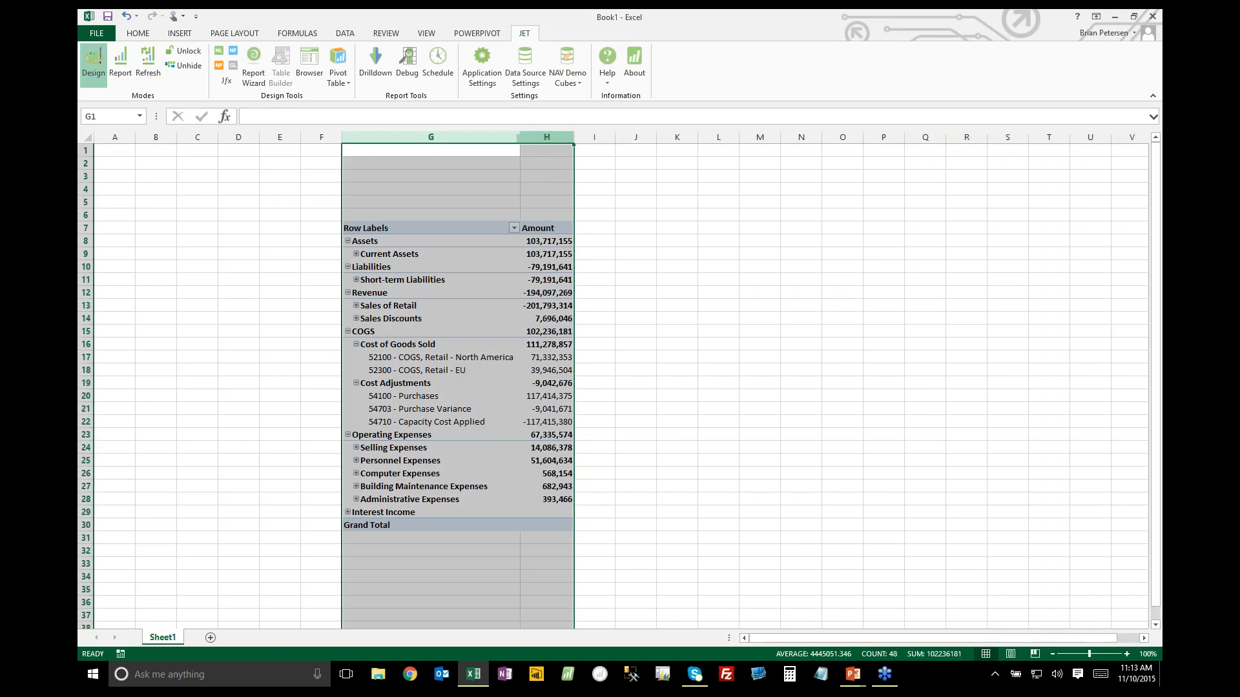
right_click(556, 140)
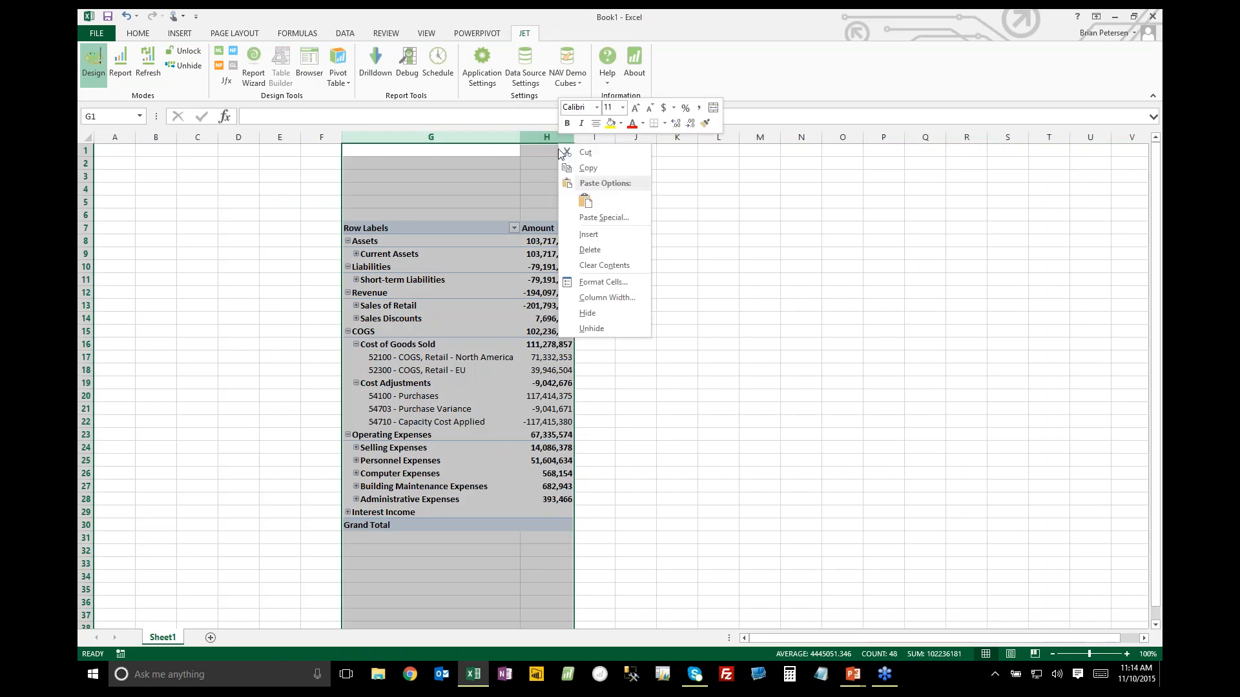
key("d")
Use the Jet Browser to place Sell-to Customer.Customer from the Sales cube in cell D6
left_click(266, 215)
left_click(242, 214)
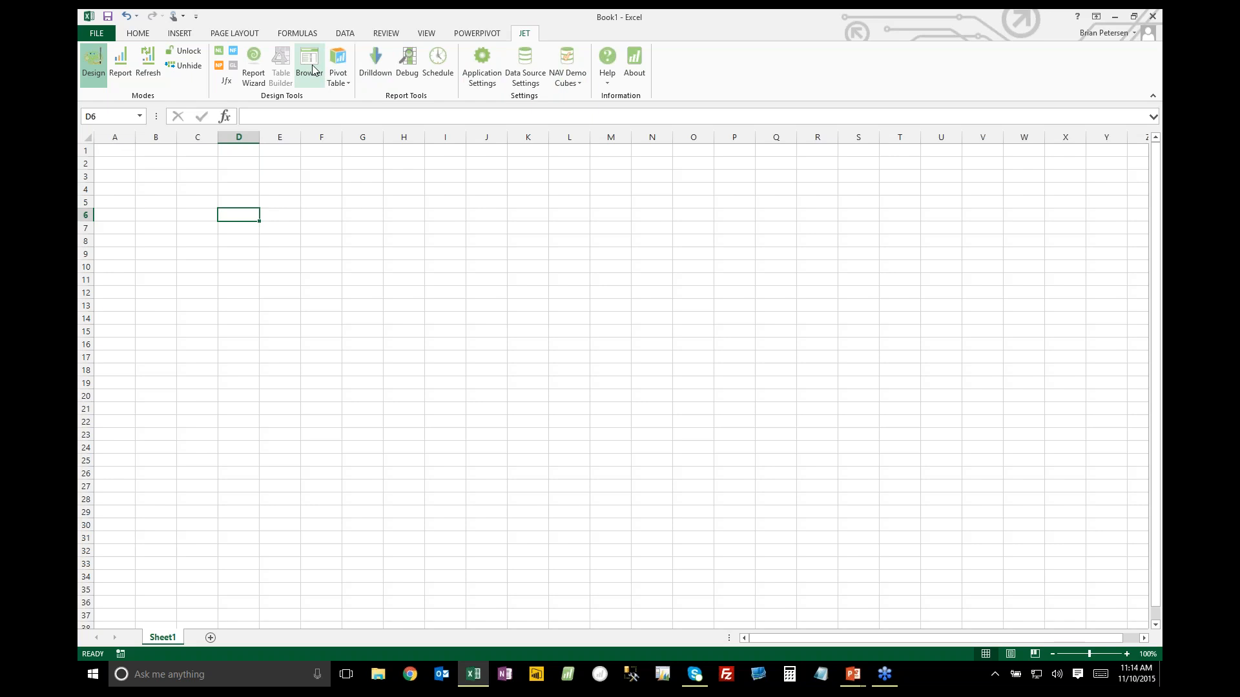
left_click(303, 91)
left_click_drag(719, 238, 738, 198)
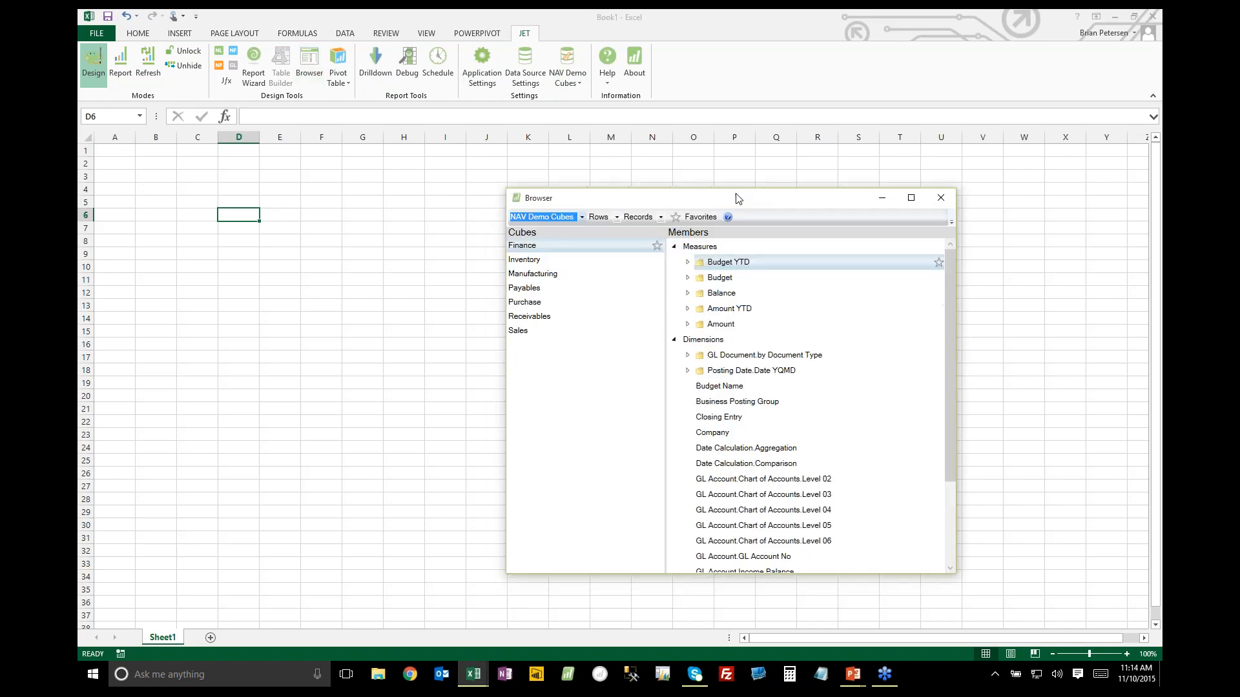
left_click(522, 334)
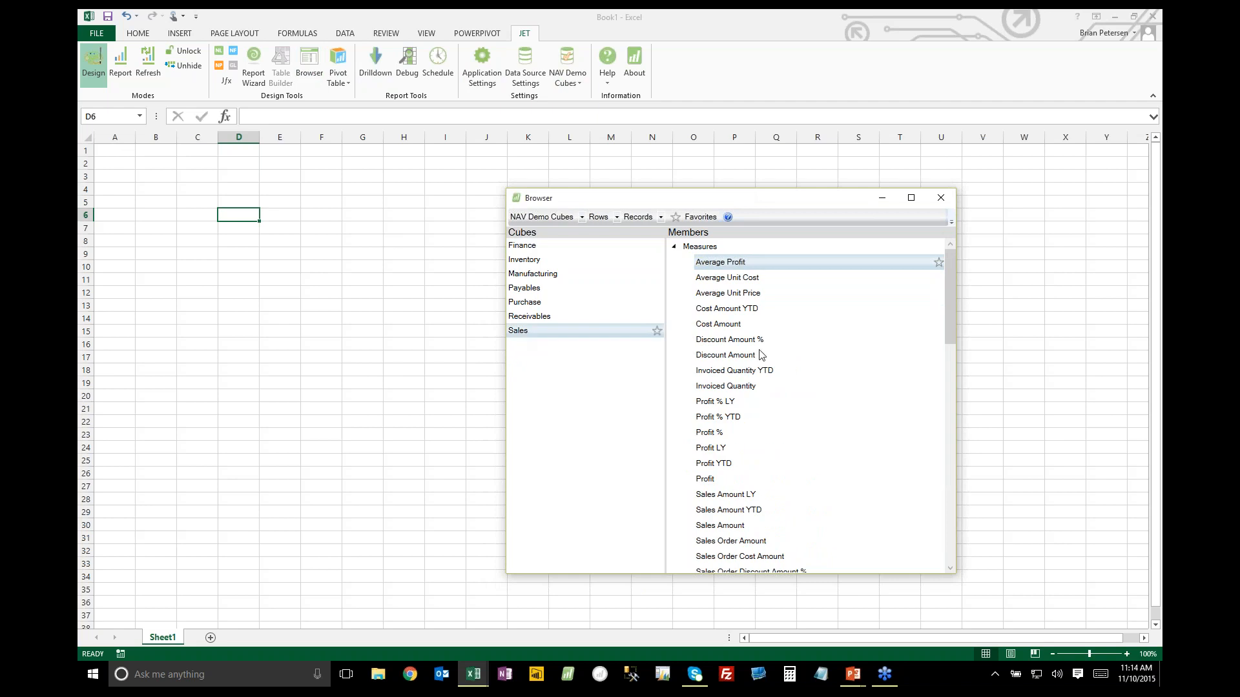
left_click_drag(954, 296, 968, 537)
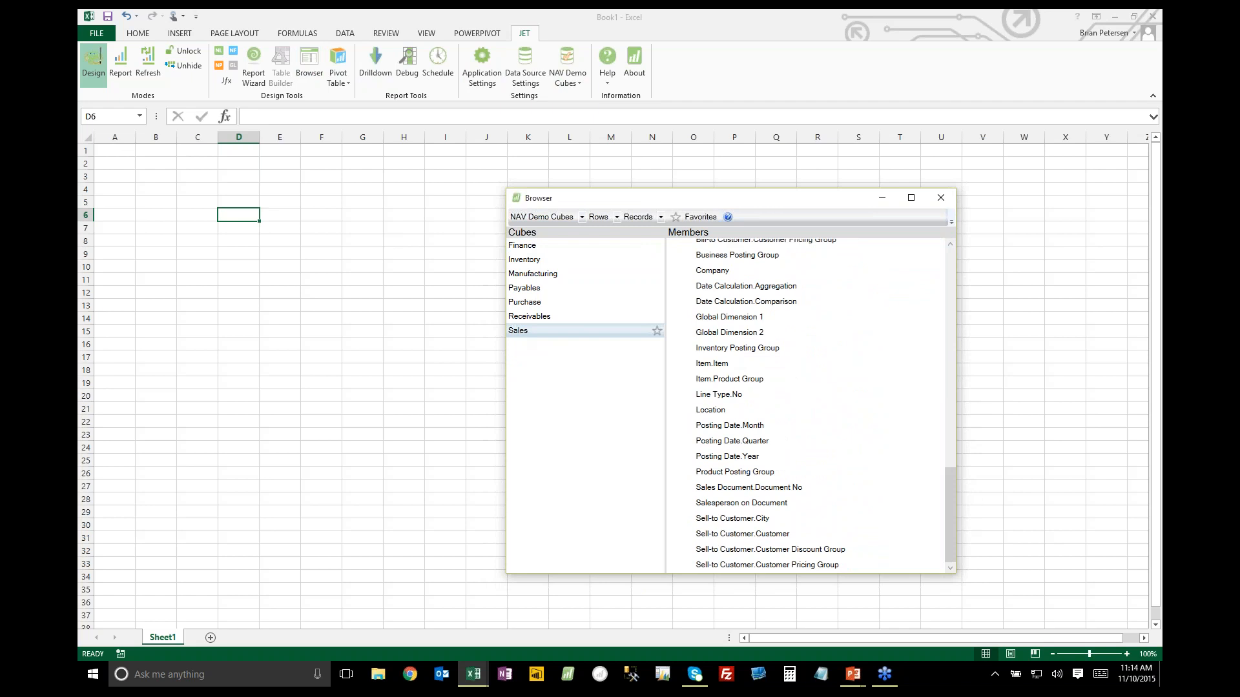
left_click(754, 536)
left_click_drag(755, 539, 242, 220)
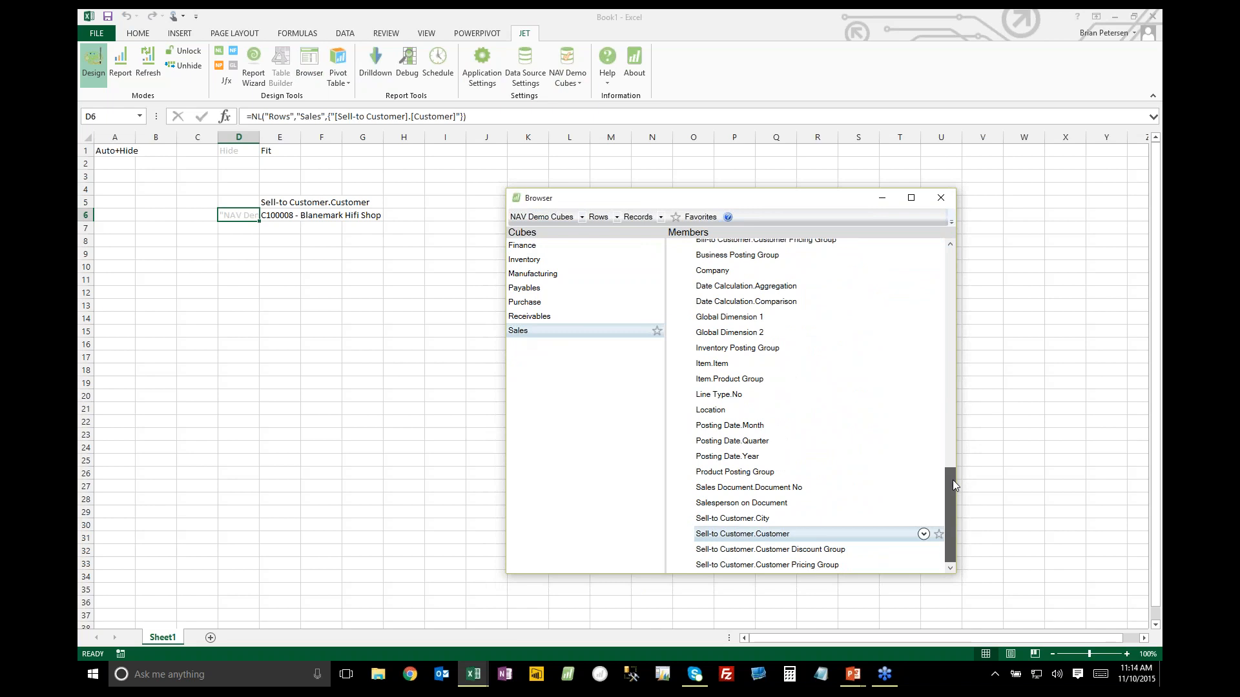
Add the Sales Amount measure in cell G6 and Sales Amount LY in cell H6
left_click_drag(952, 479, 953, 343)
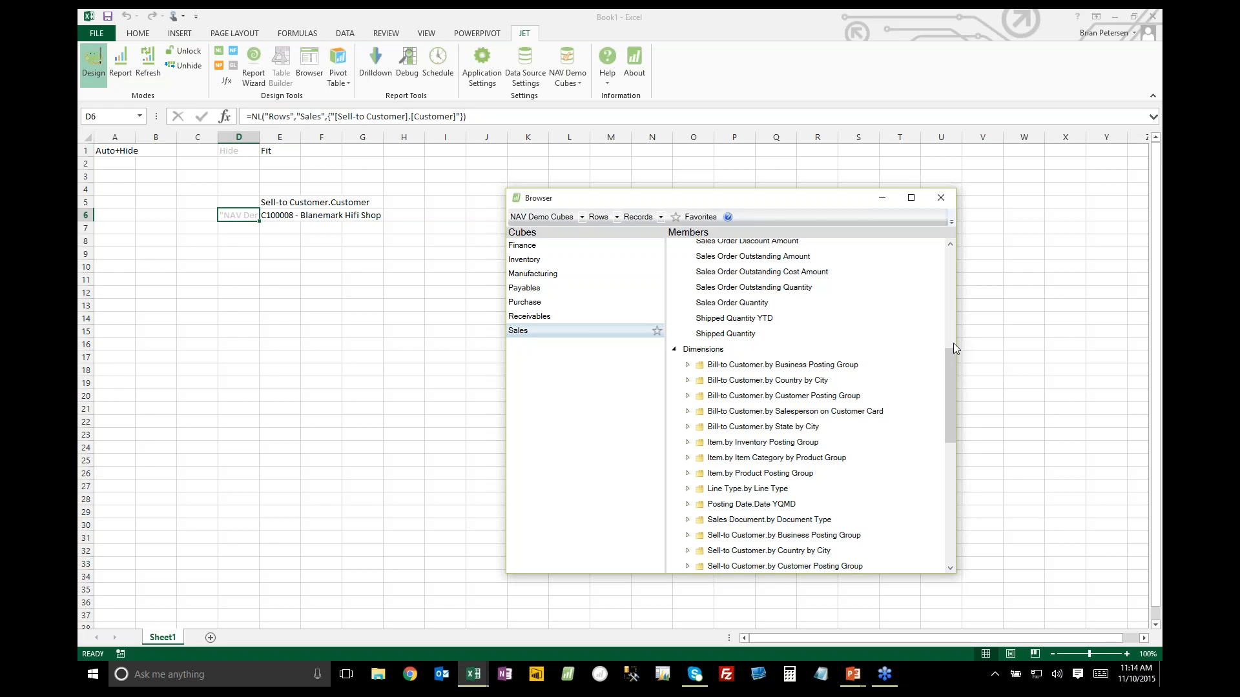
left_click_drag(947, 369, 948, 324)
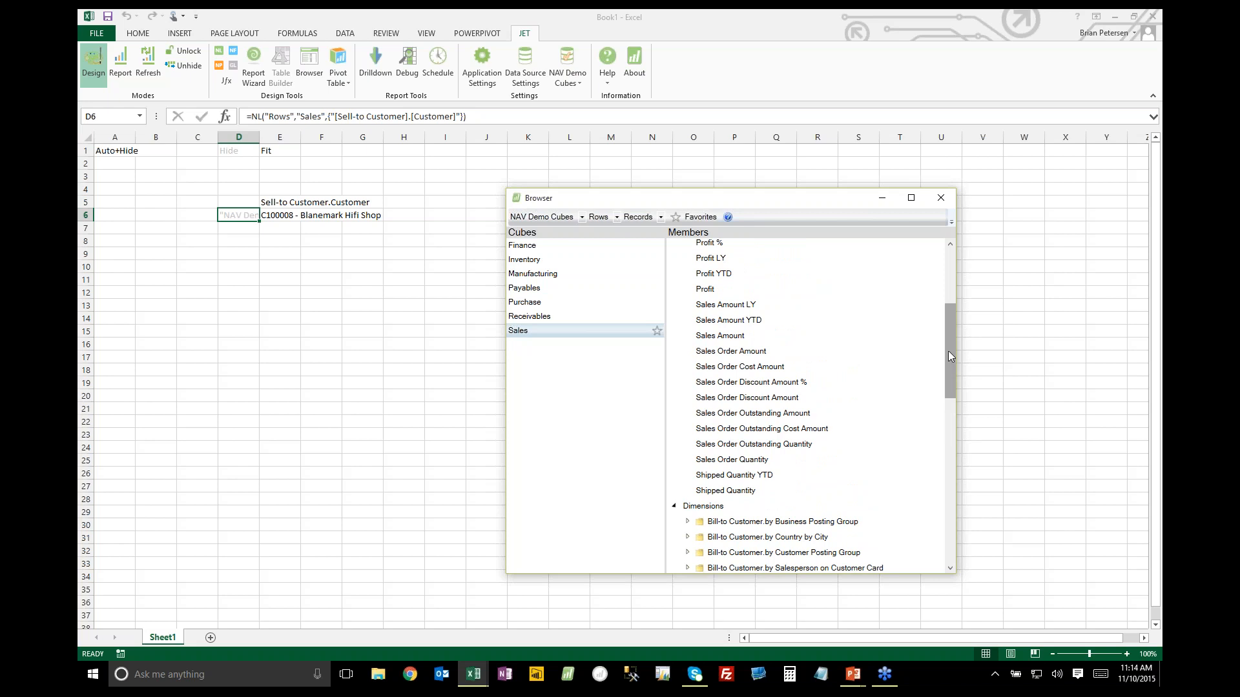
left_click_drag(948, 351, 951, 341)
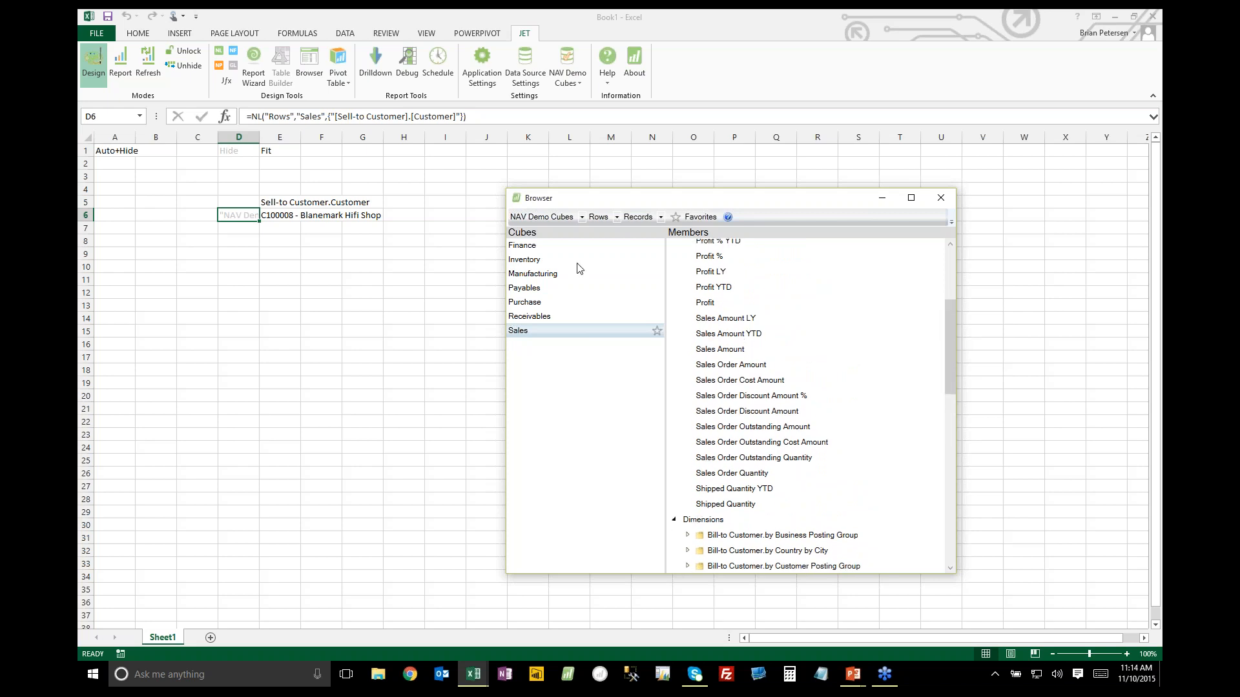
left_click(727, 355)
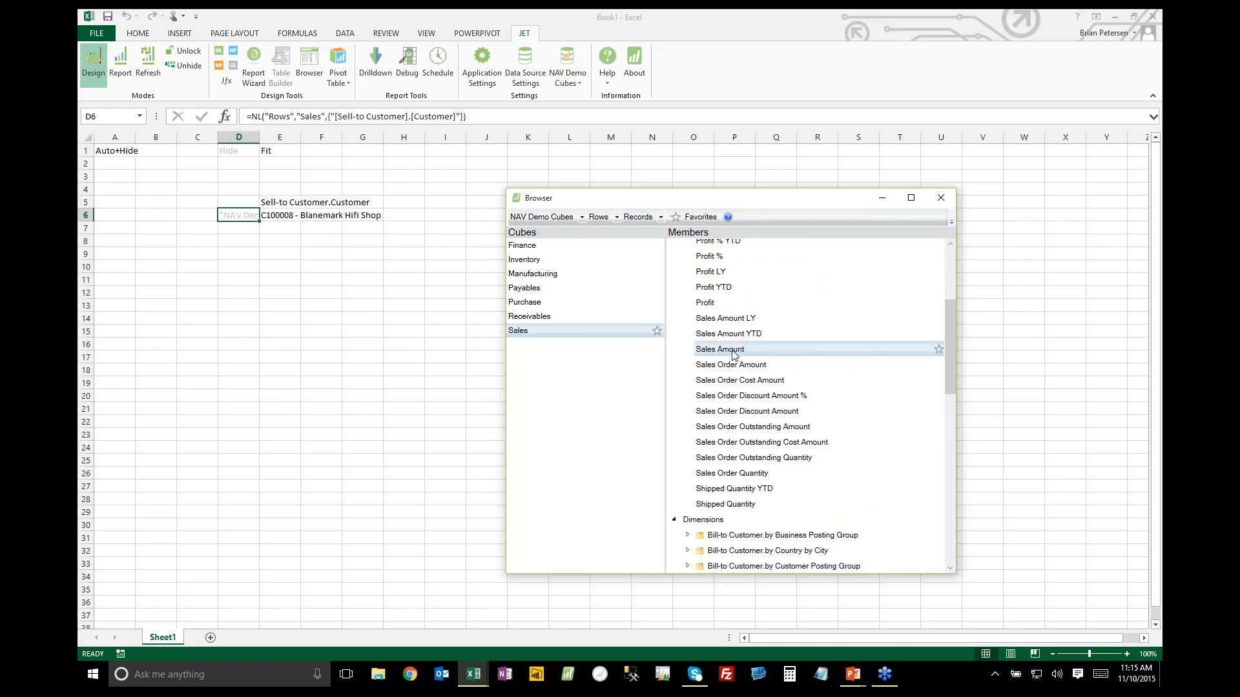
left_click(362, 215)
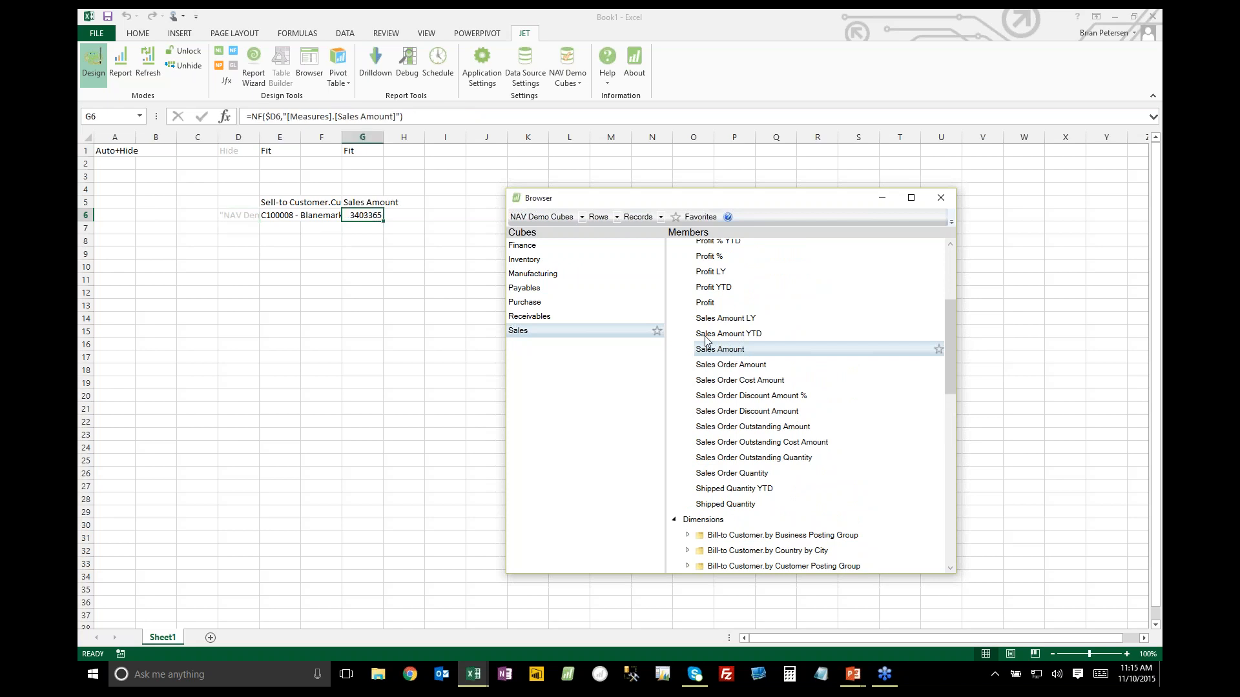
left_click(716, 319)
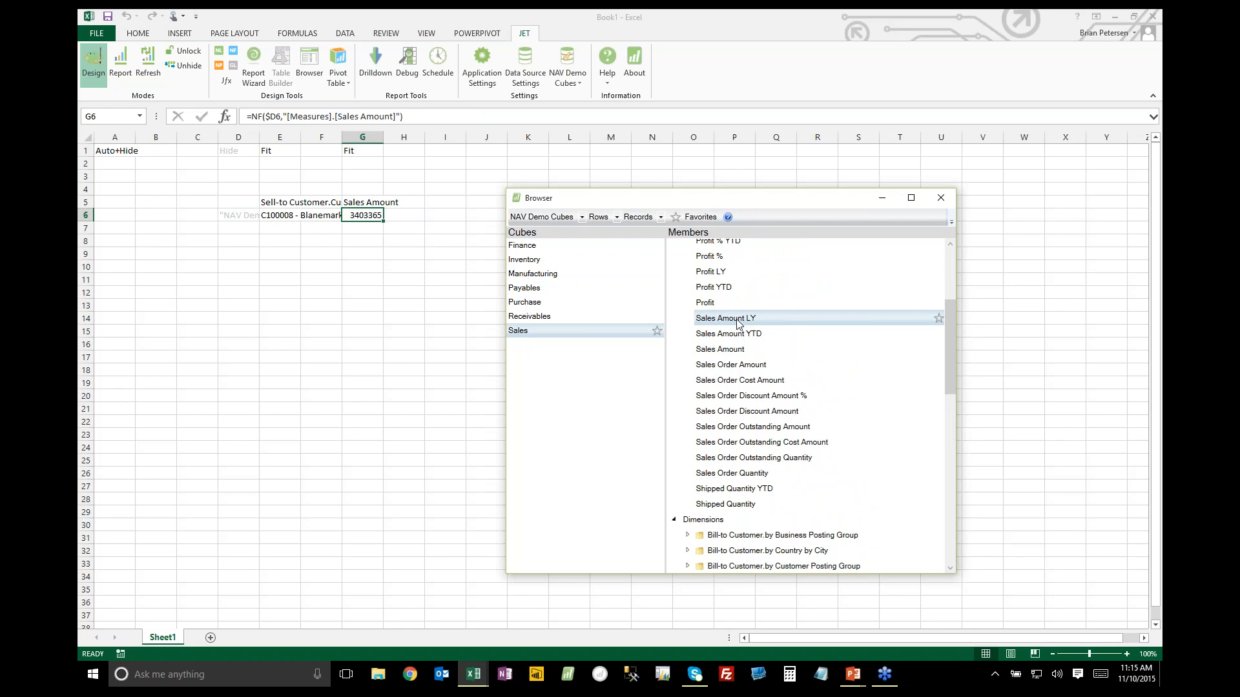
left_click_drag(743, 323, 403, 220)
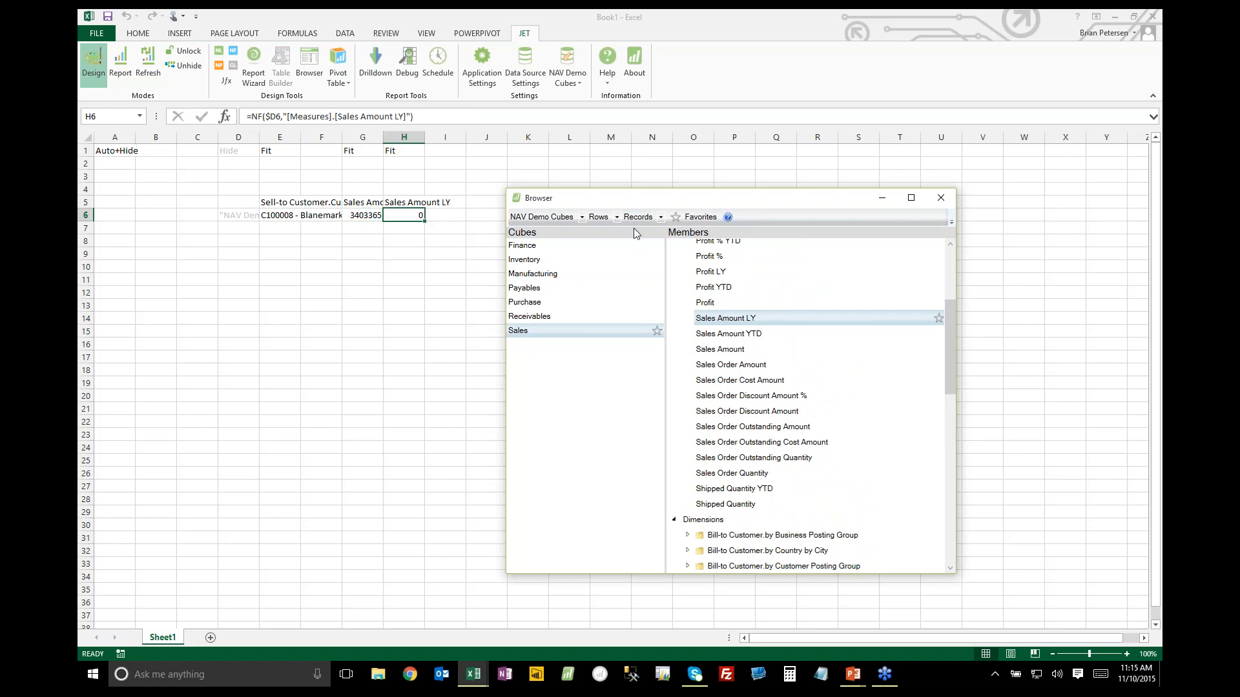
Move the Browser window away from row 6, and add the Profit measure in cell J6 and Profit LY in K6
left_click_drag(640, 202, 753, 171)
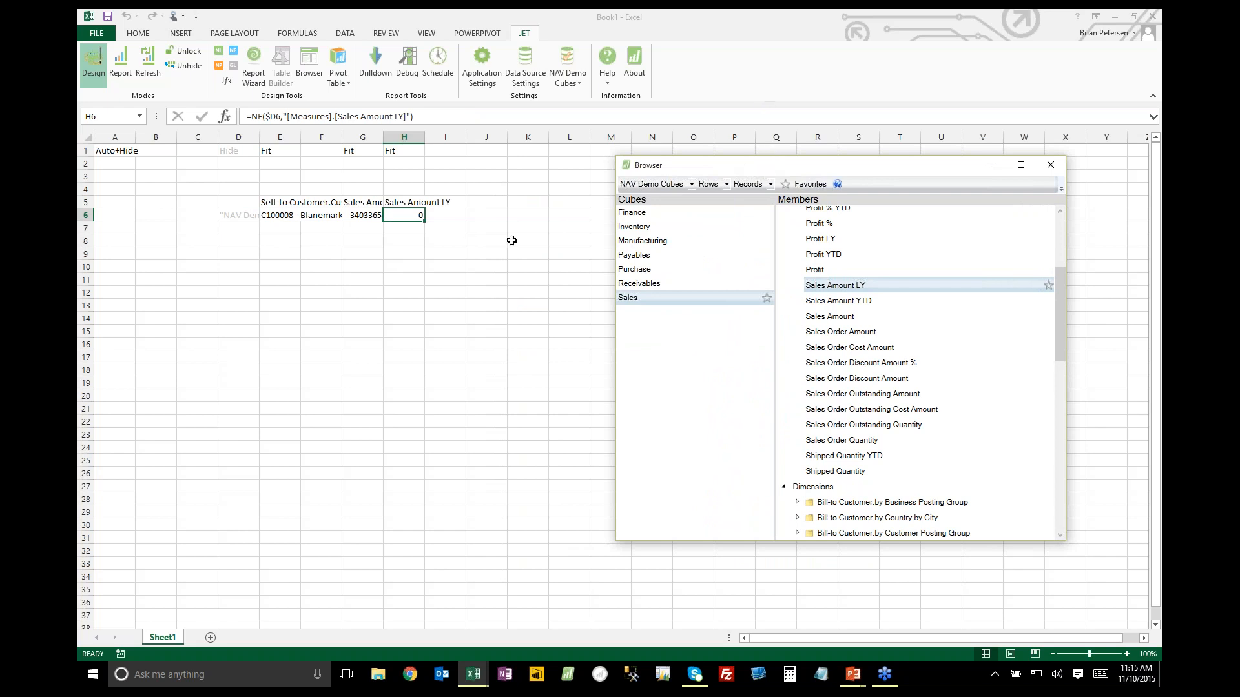
left_click_drag(814, 173, 869, 235)
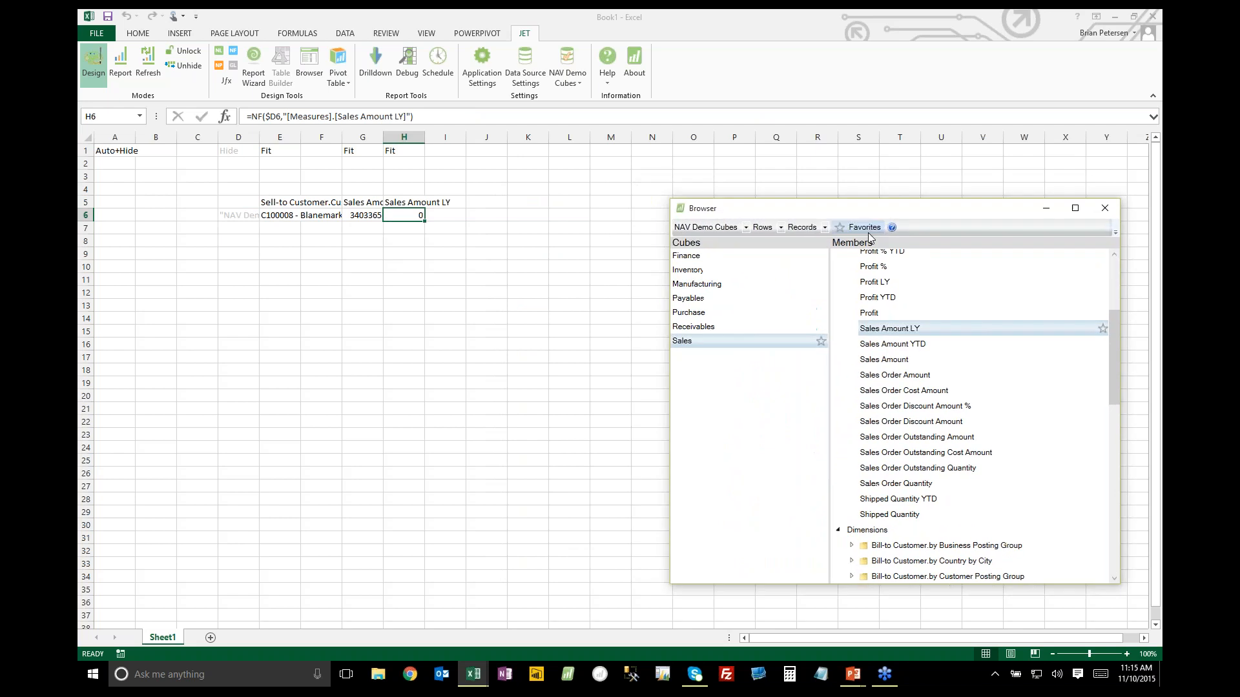
left_click(873, 314)
left_click_drag(873, 314, 503, 217)
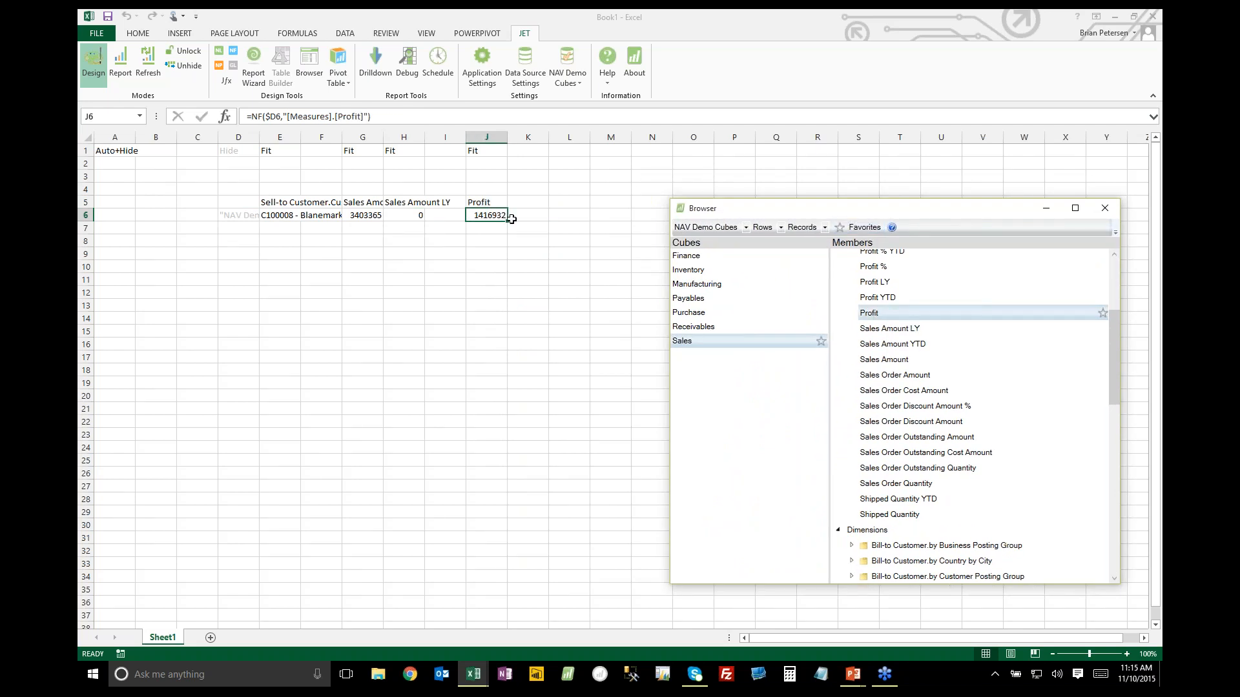
left_click_drag(873, 282, 528, 216)
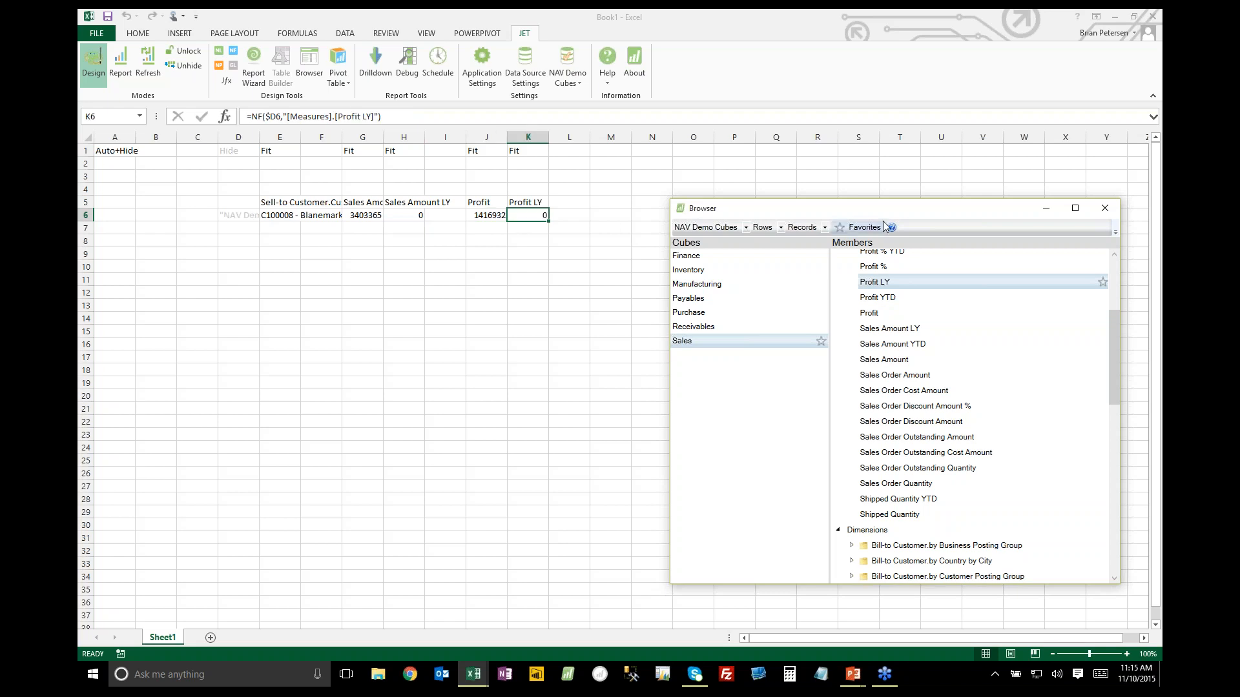
Add the Profit % measure in cell M6 and Profit % LY in N6, and close the Browser
left_click_drag(1132, 392, 1134, 369)
left_click(900, 372)
left_click_drag(899, 373, 610, 218)
left_click_drag(899, 340, 657, 218)
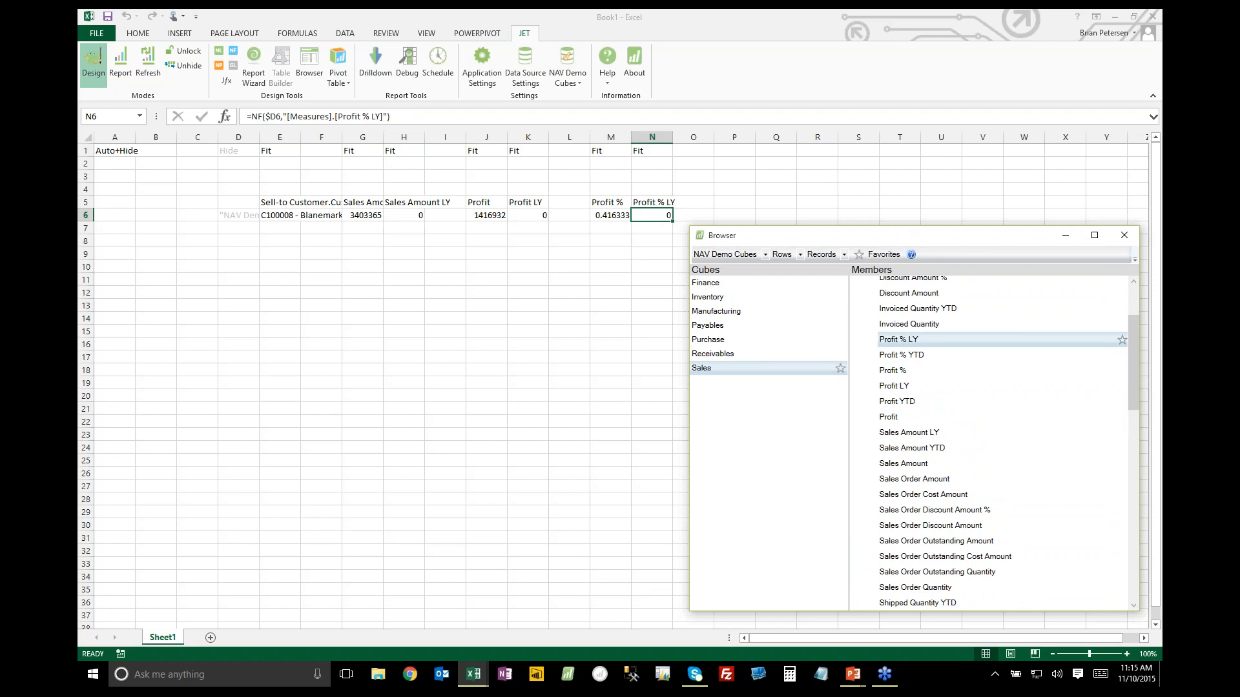
left_click(1124, 237)
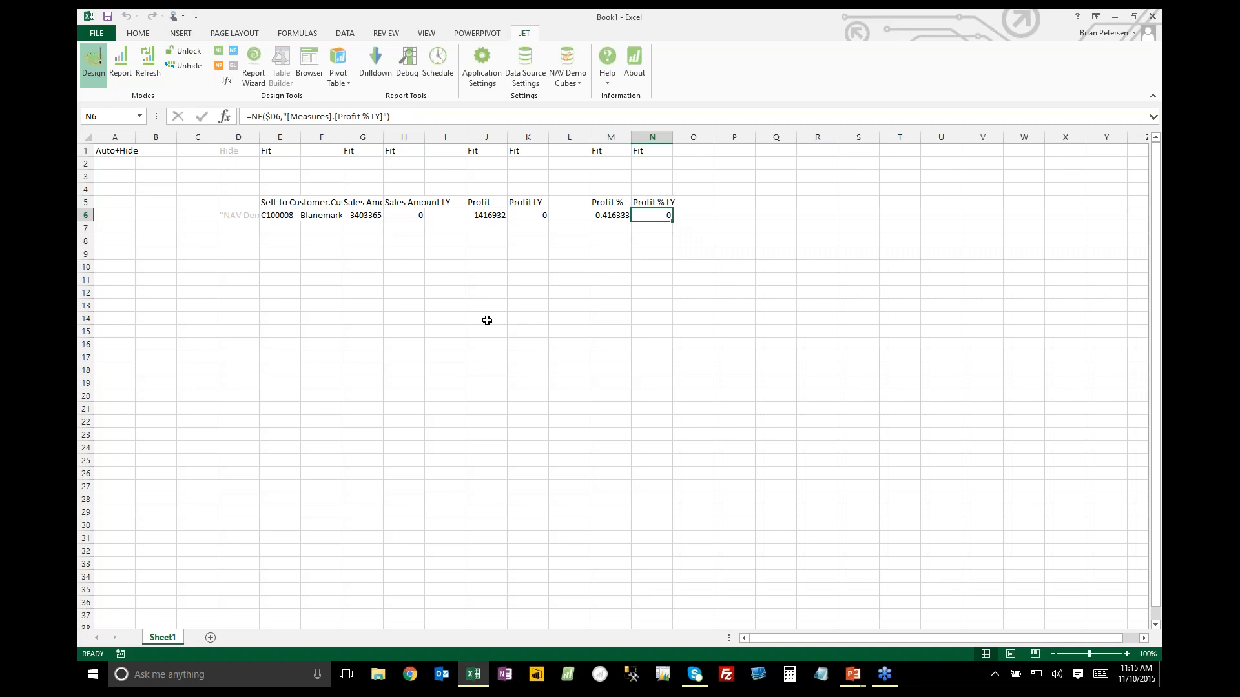
Rename the customer column header in cell E5 as Customer
left_click(292, 204)
type("Customer")
key("Return")
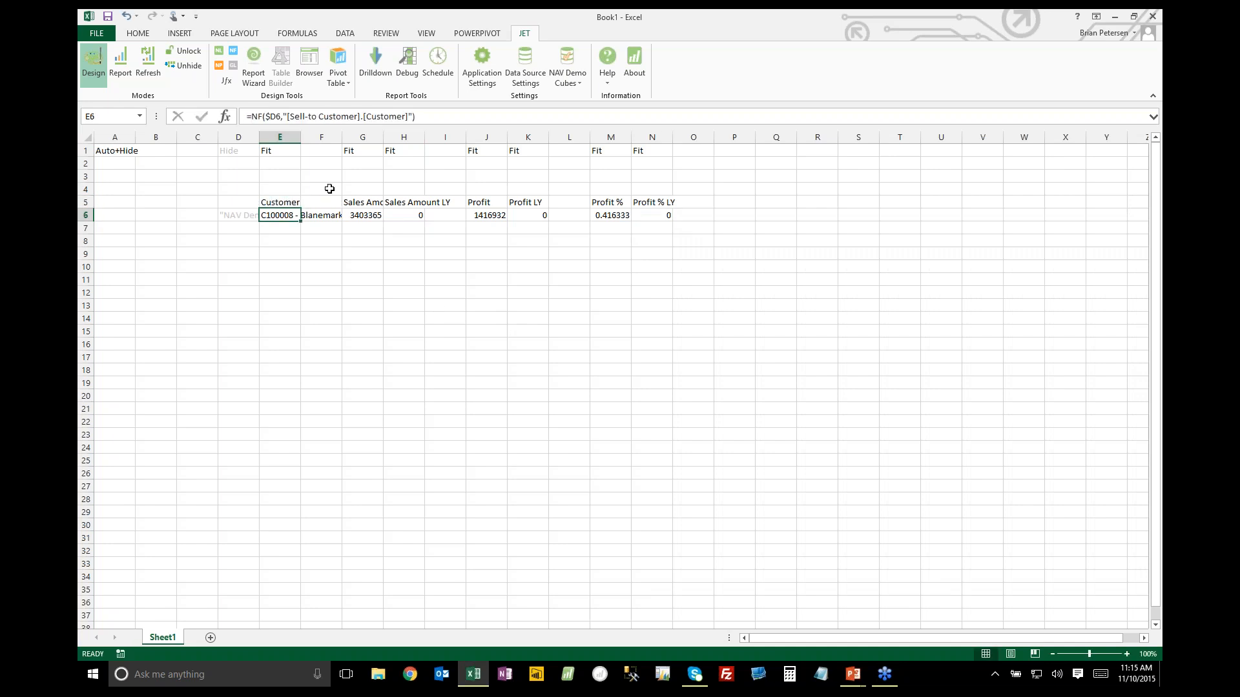
left_click(283, 201)
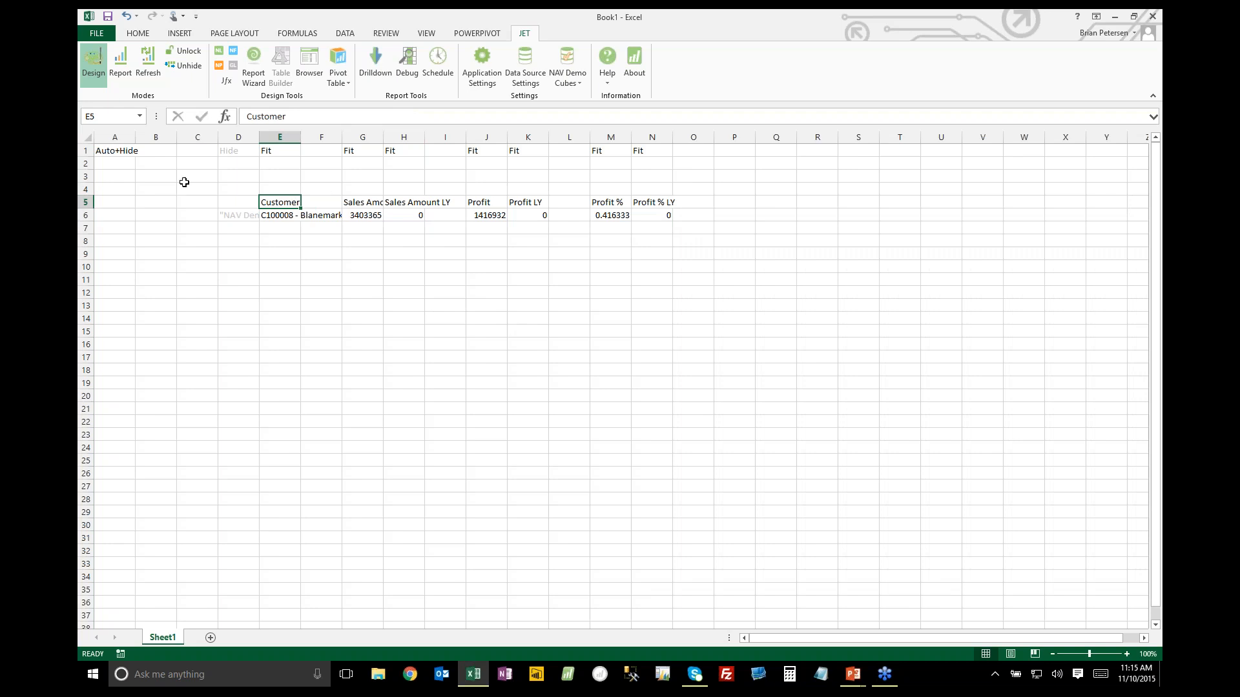
Enter the label Year in cell B2 and set its value in cell C2 to 2017
left_click(157, 165)
type("Year")
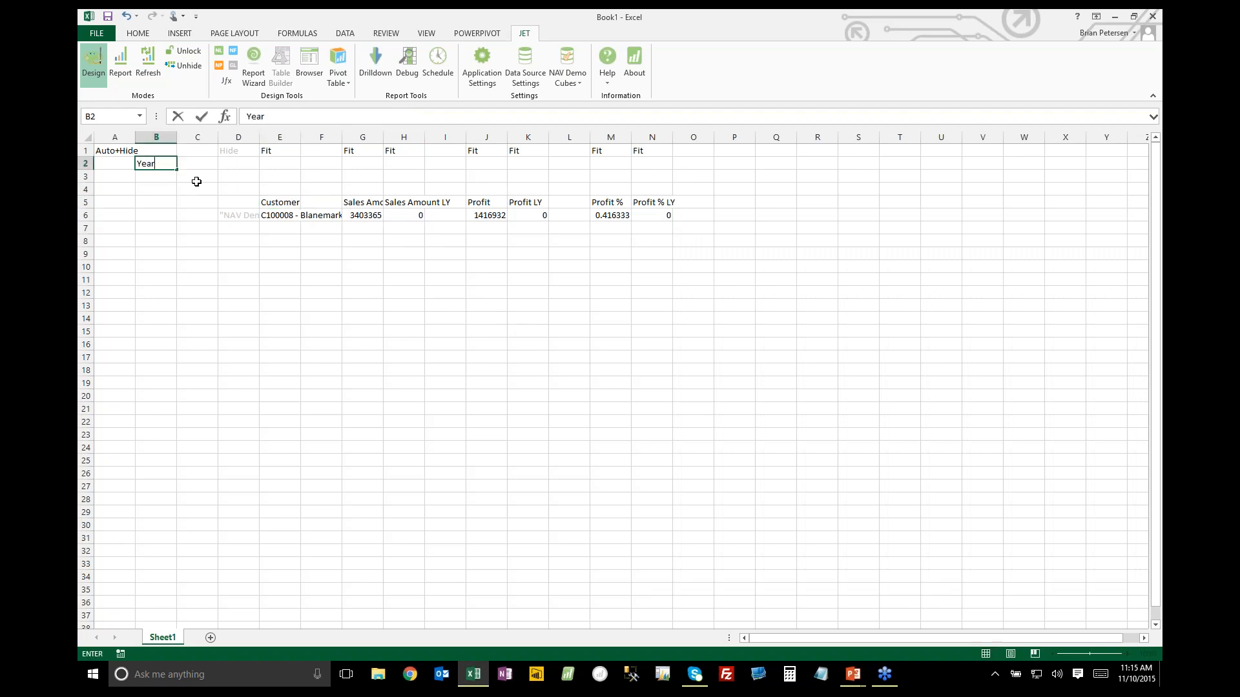
key("Tab")
type("2018")
key("Return")
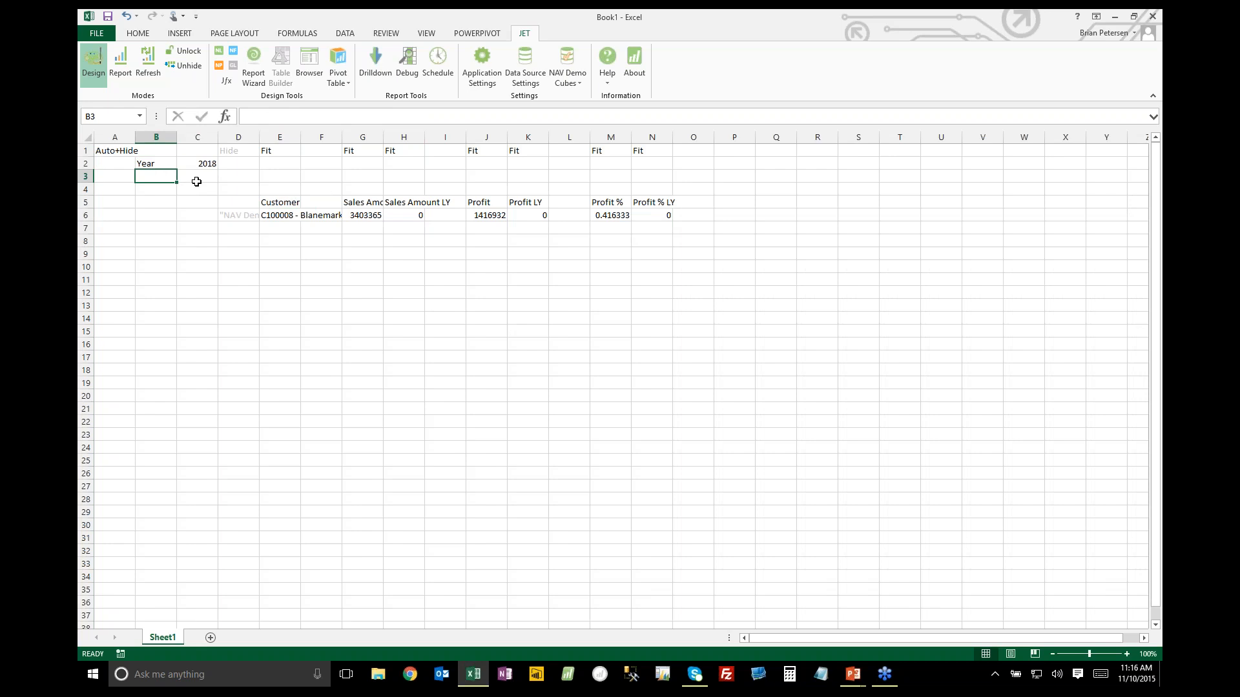
left_click(195, 164)
type("2017")
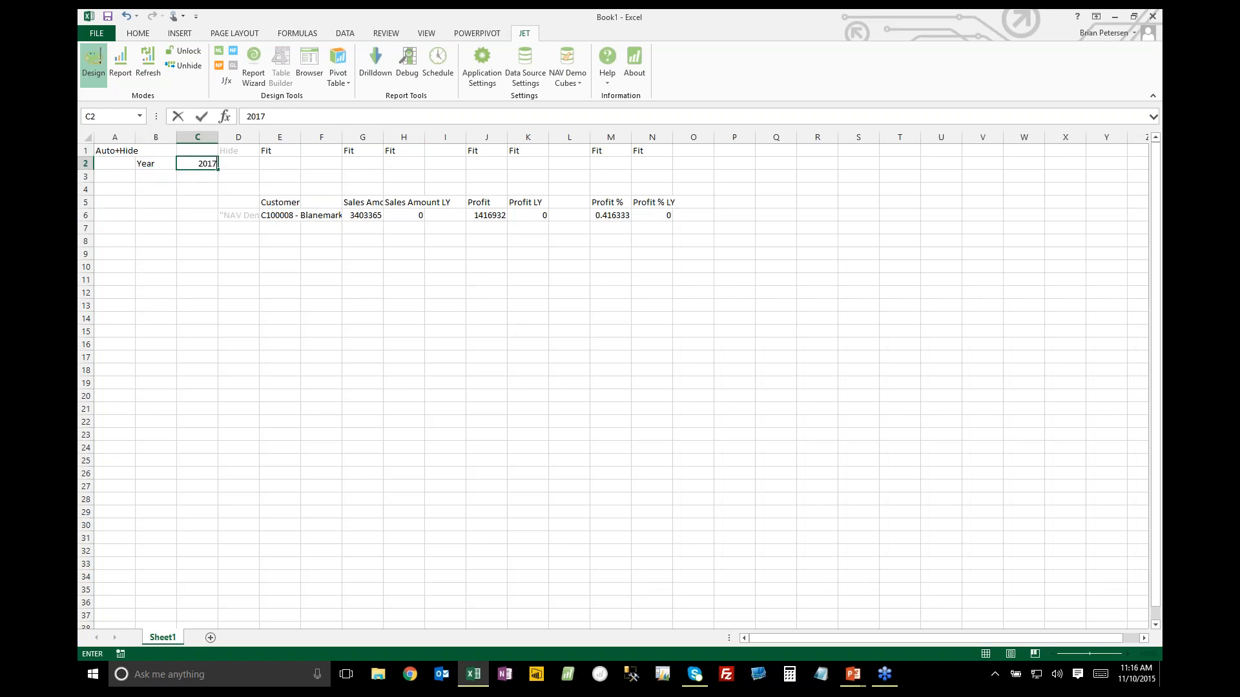
key("Return")
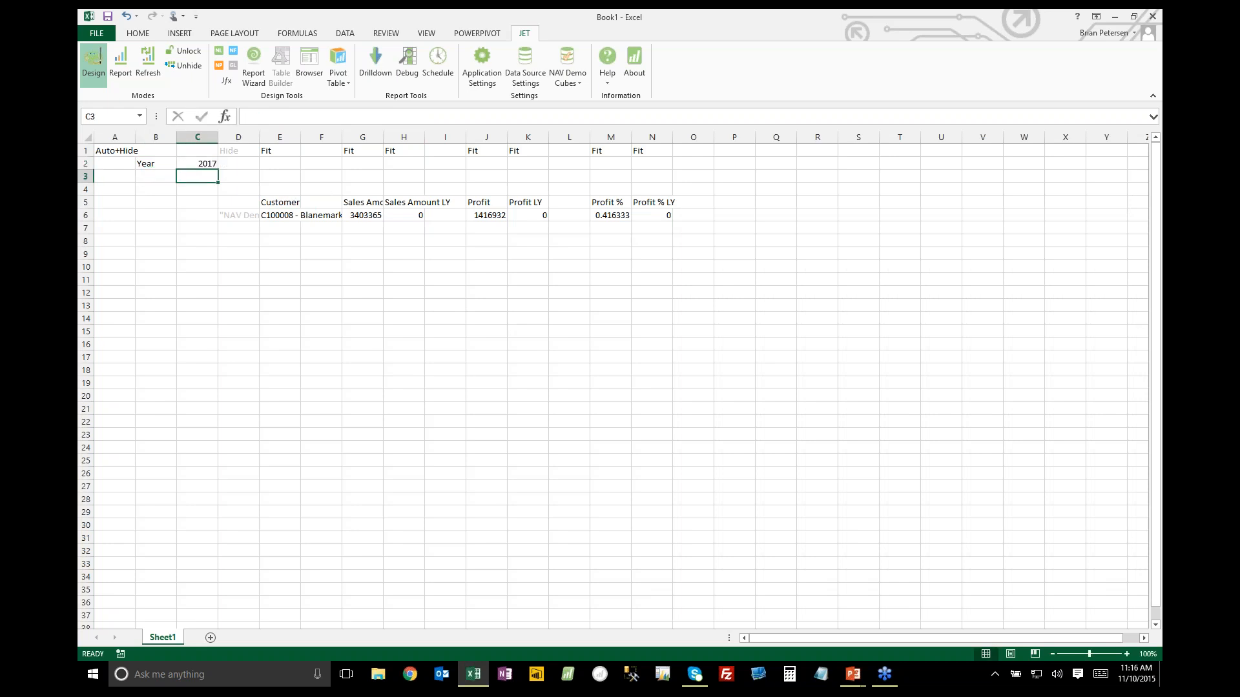
Filter the row-replicating function in cell D6 by the Posting Date.Date YQMD.Year field, using the absolute cell reference $C$2 as the filter value
left_click(238, 216)
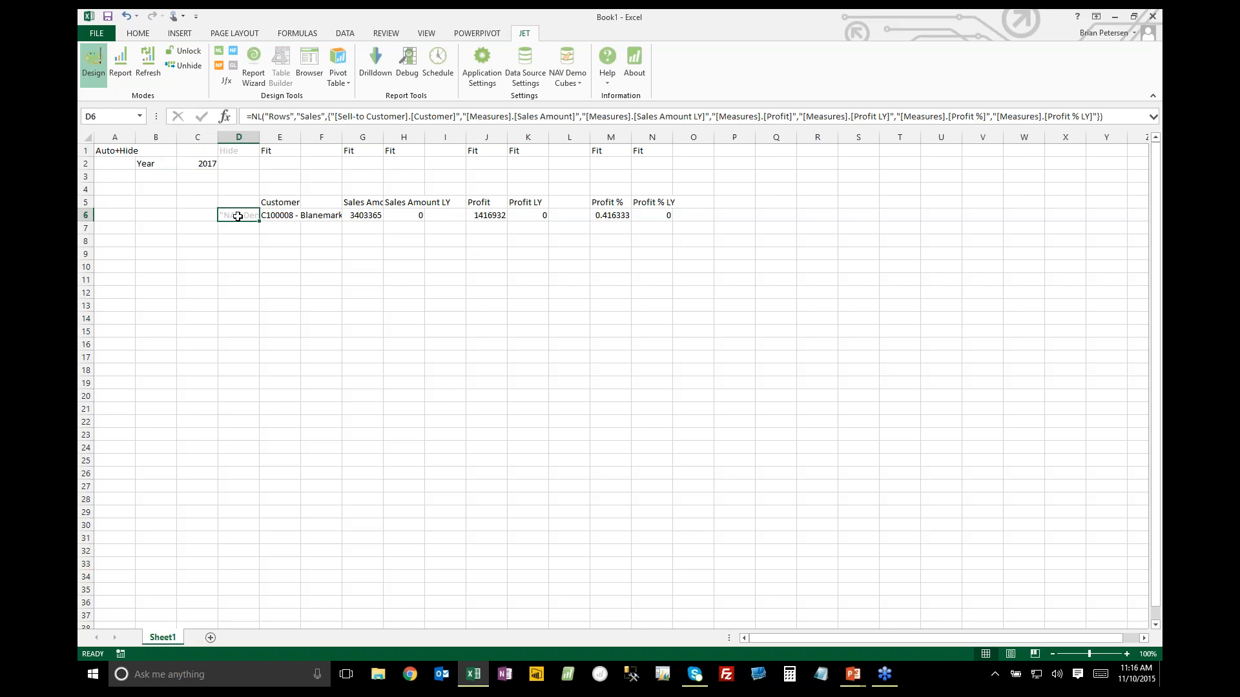
left_click(219, 51)
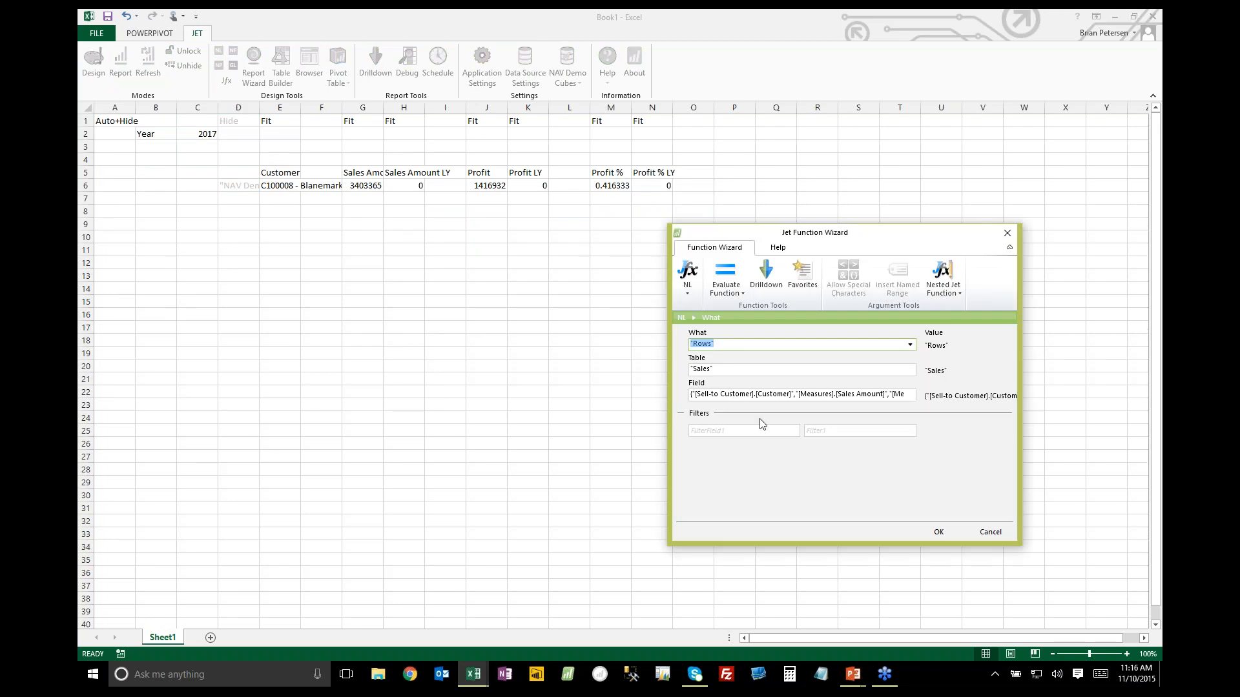
left_click(762, 430)
left_click(793, 431)
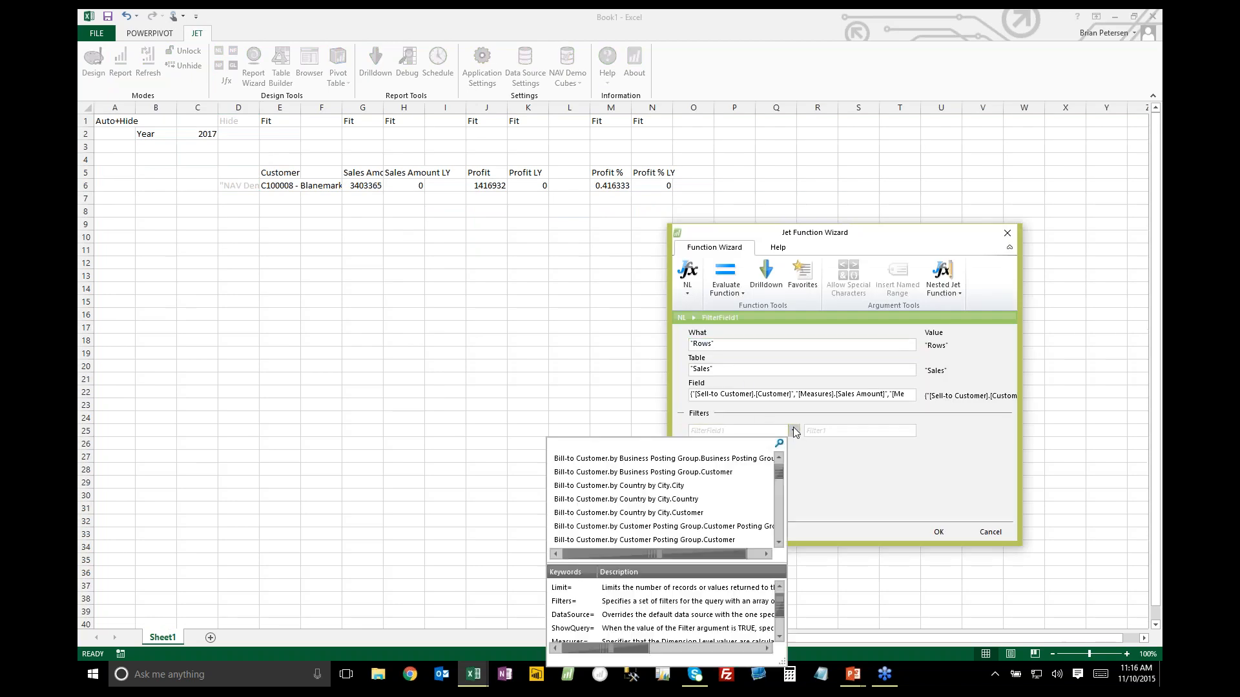
type("year")
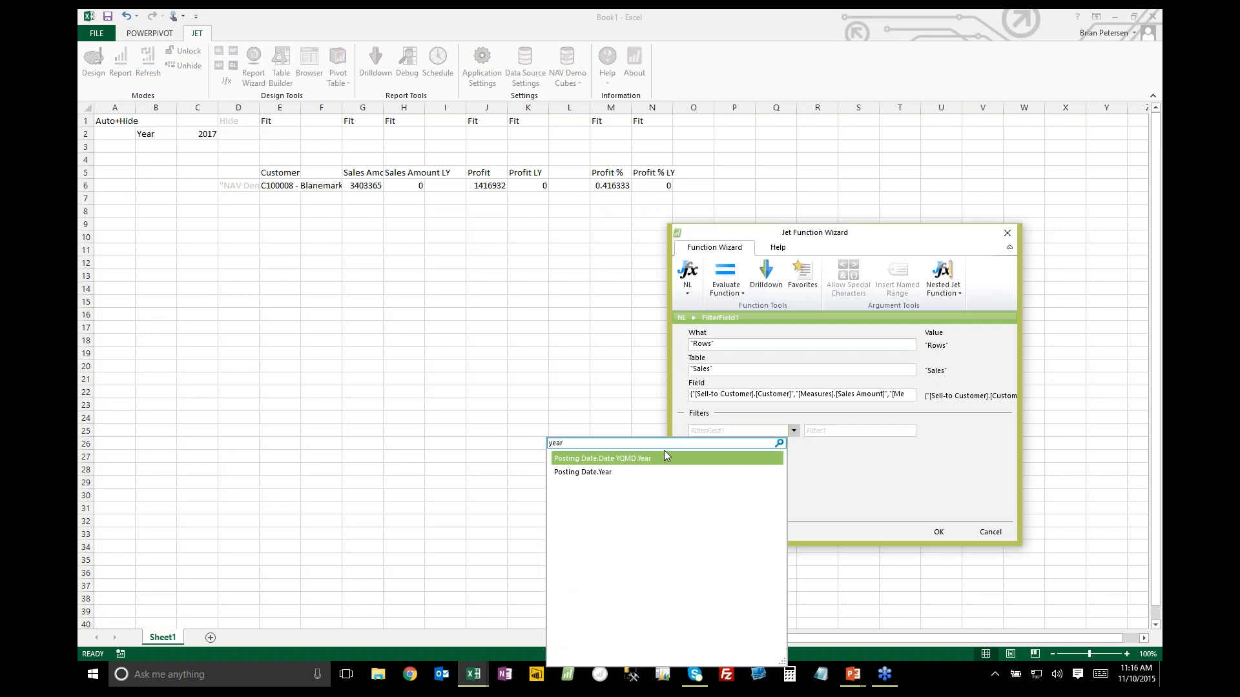
left_click(646, 459)
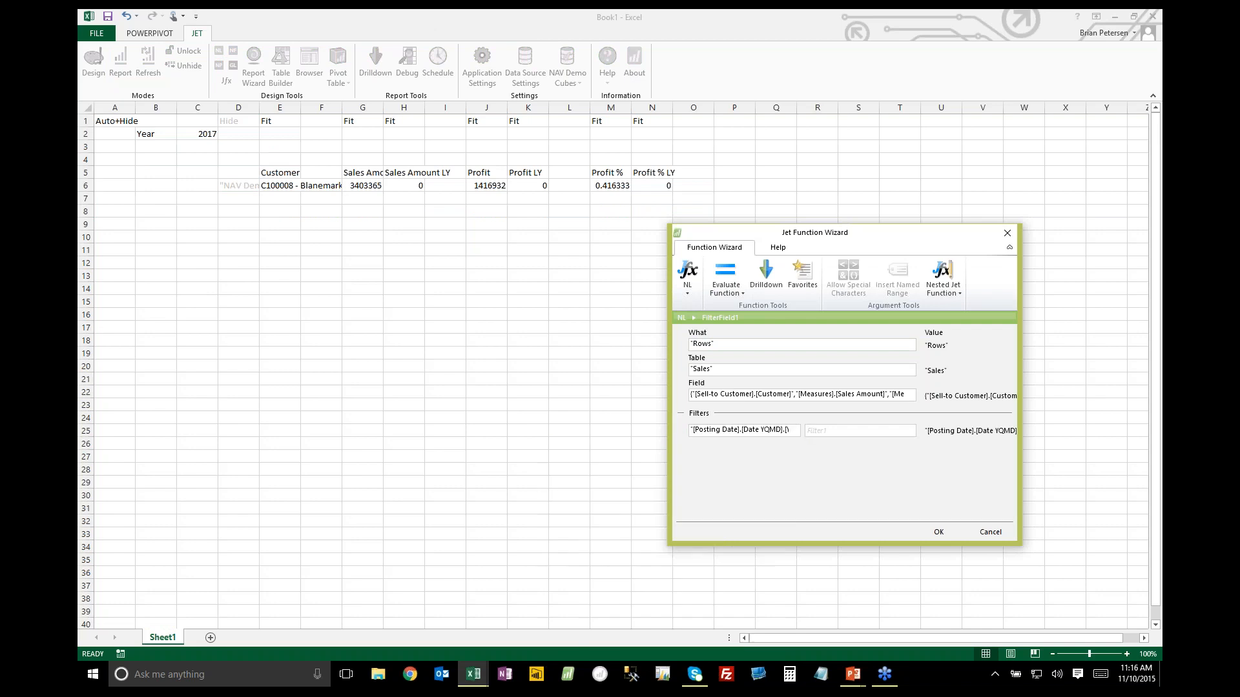
left_click(849, 431)
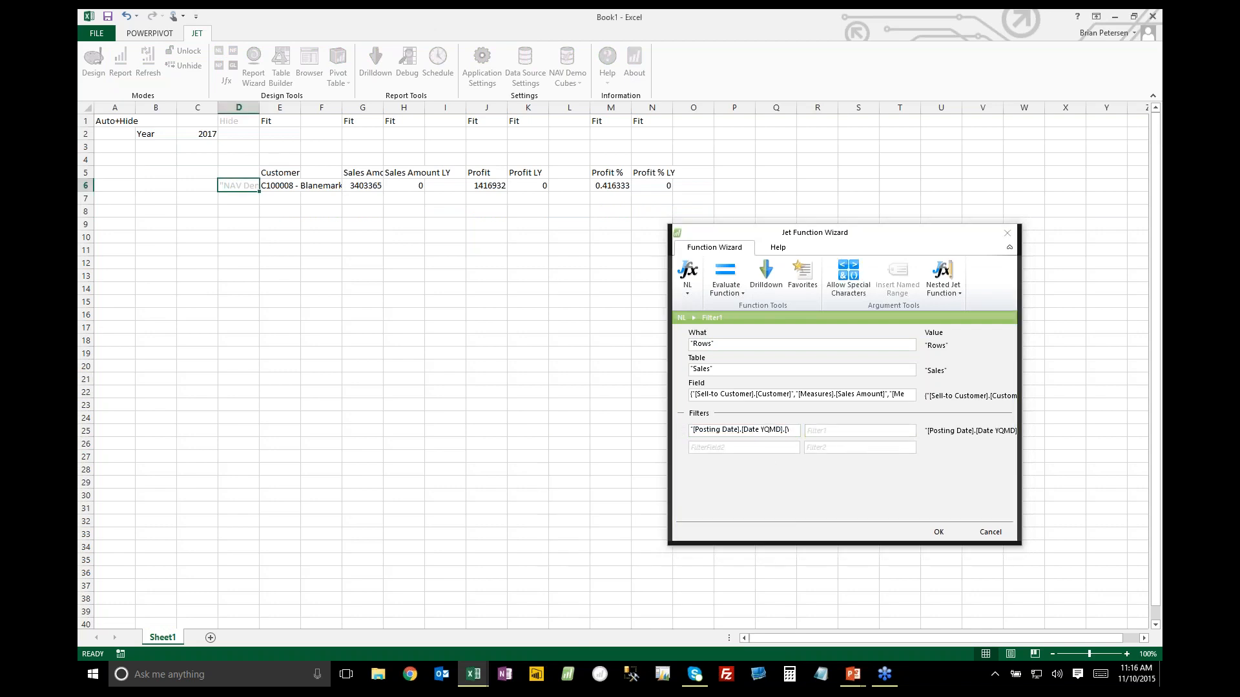
left_click(202, 134)
key("F4")
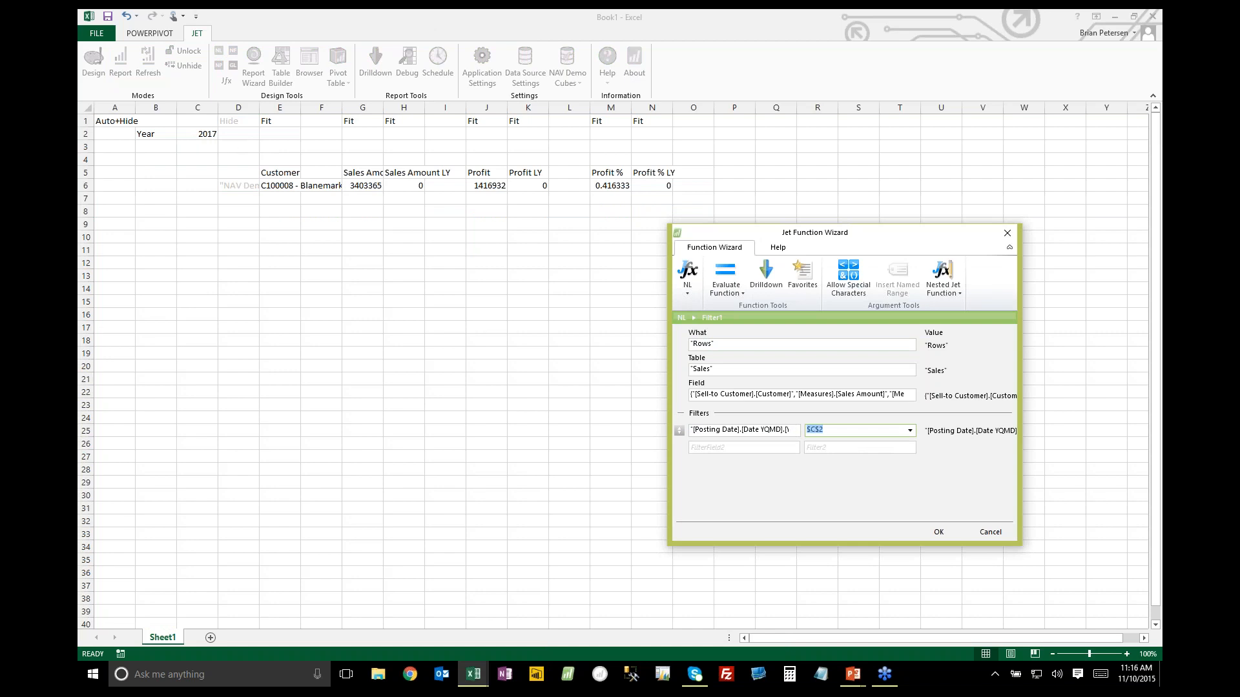
left_click(952, 531)
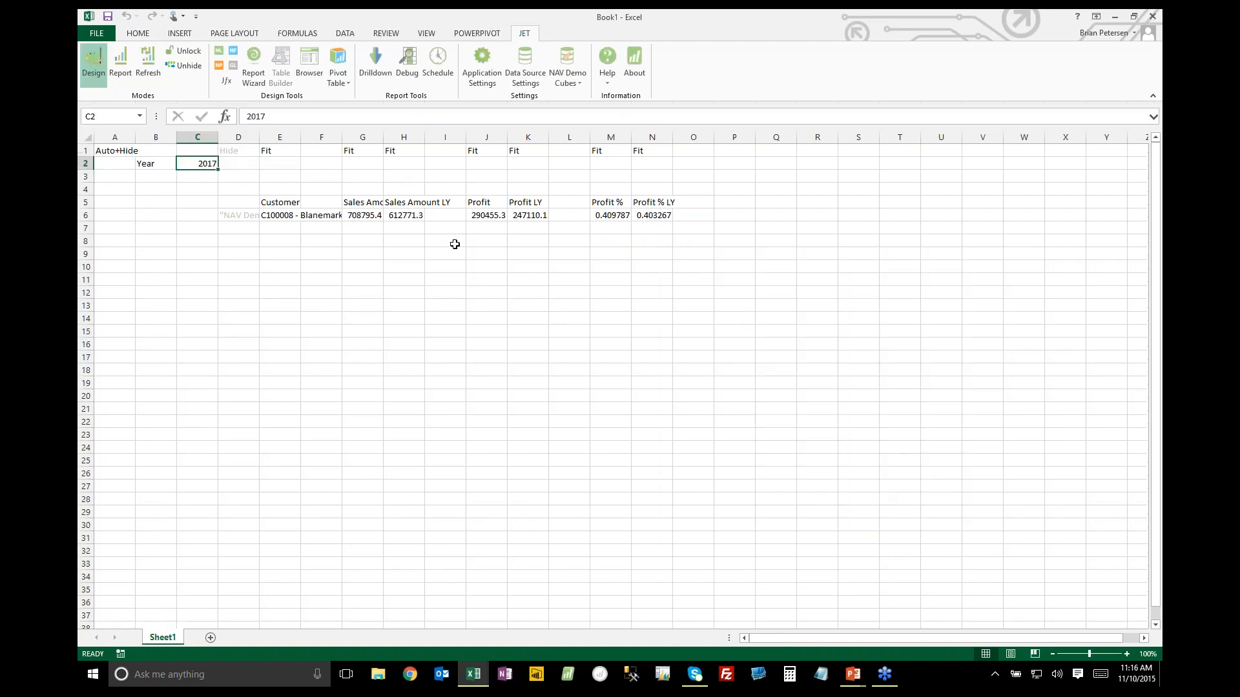
left_click(356, 217)
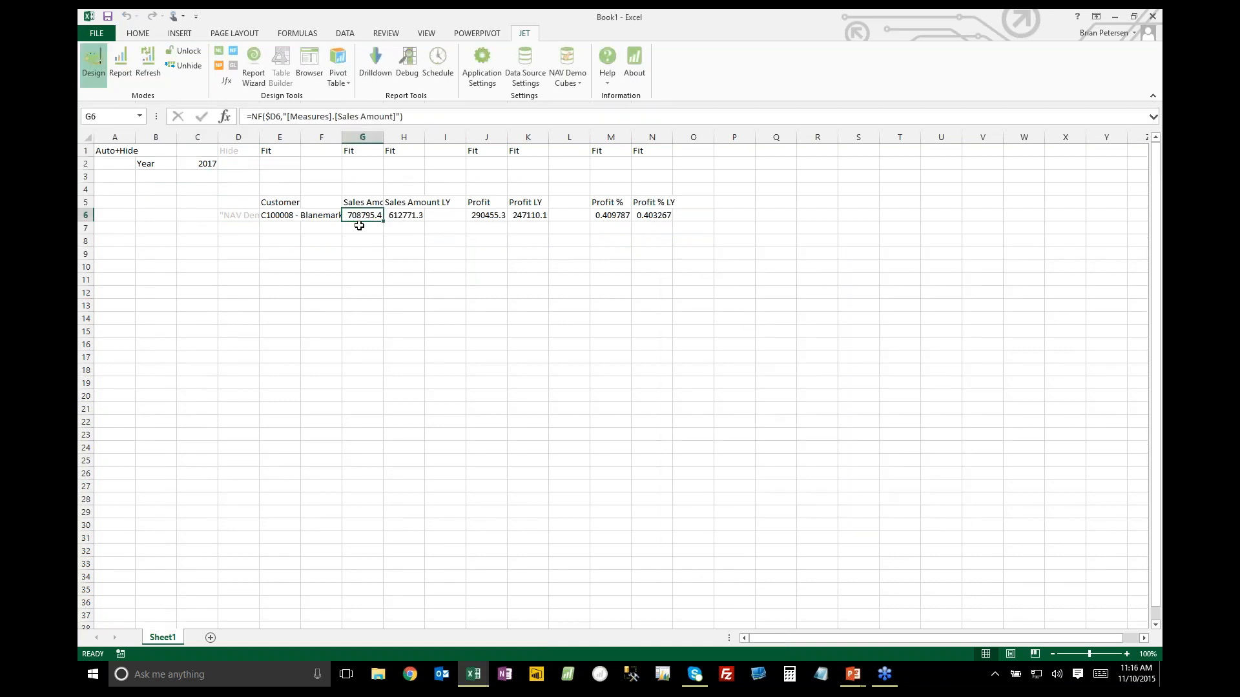
left_click(396, 217)
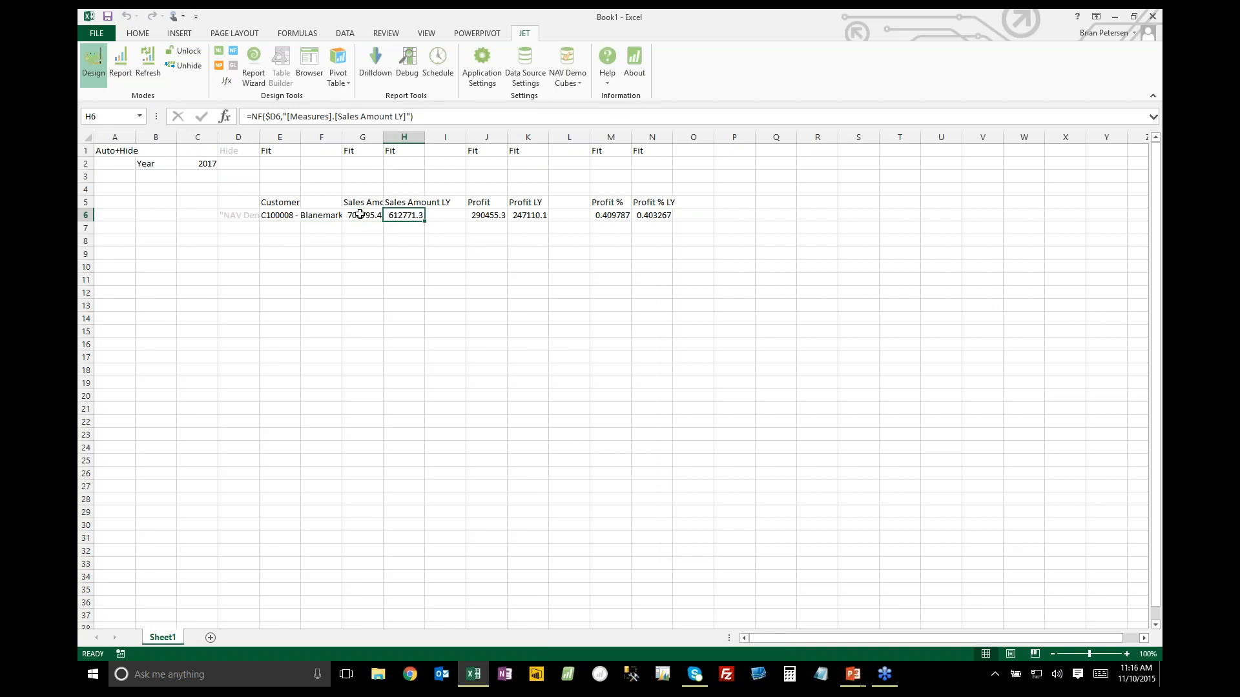
left_click_drag(360, 215, 537, 217)
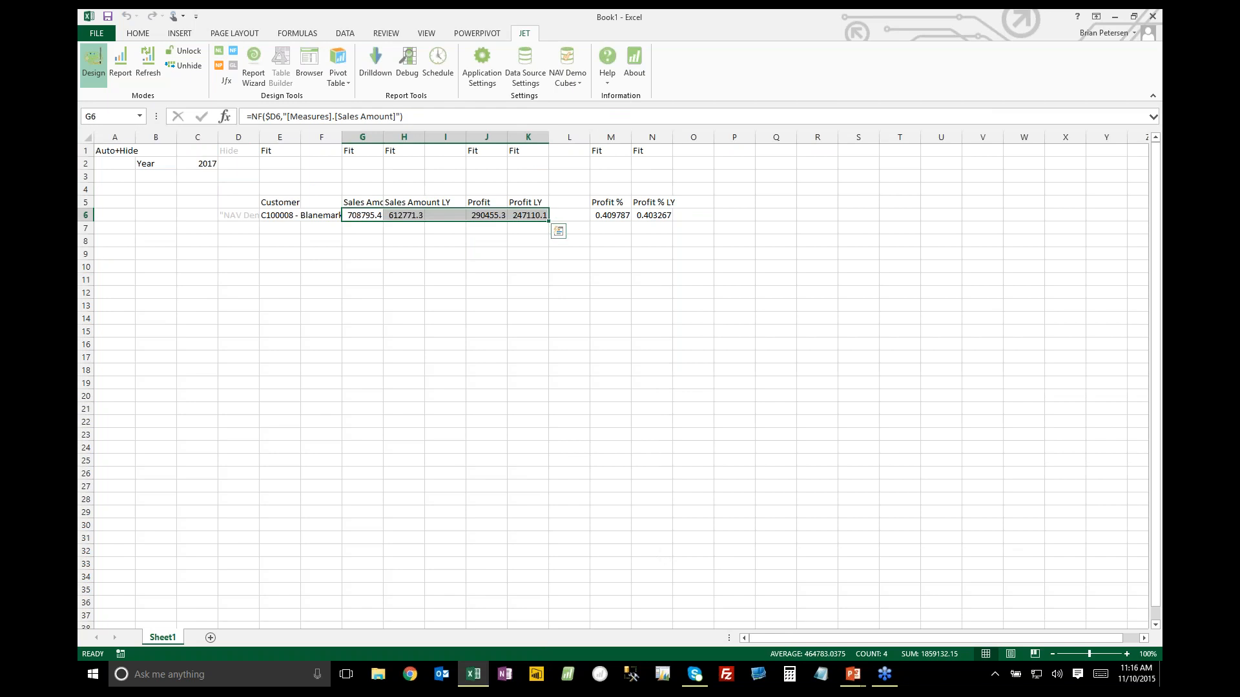
Insert a new column I after Sales Amount LY and enter the header Variance in cell I5
left_click(442, 217)
right_click(445, 138)
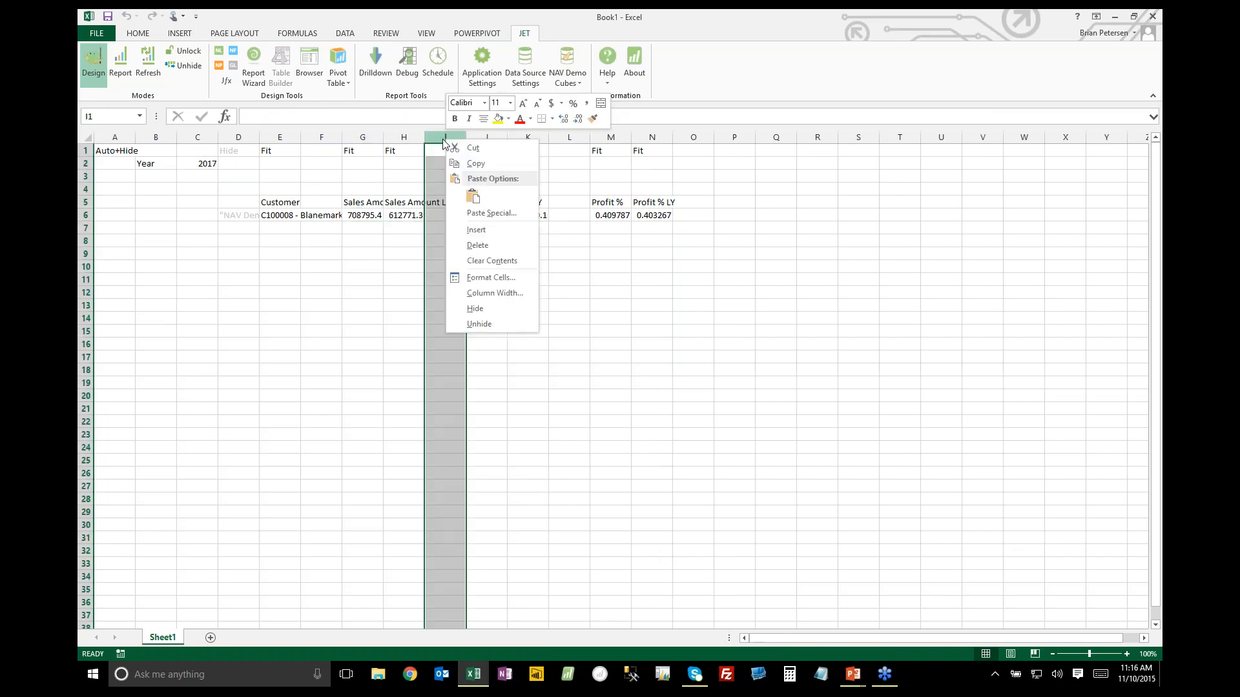
left_click(476, 230)
left_click(445, 200)
type("Variance")
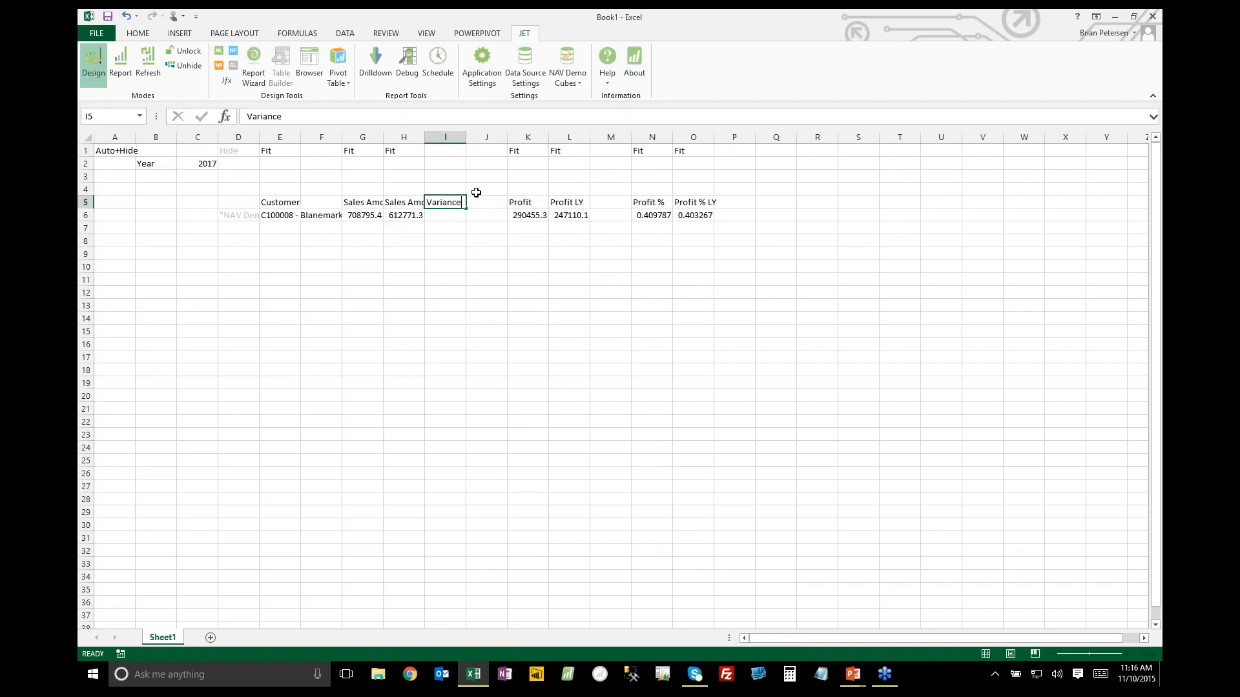
key("Return")
Enter the formula =G6-H6 in cell I6 to calculate the sales variance
type("=")
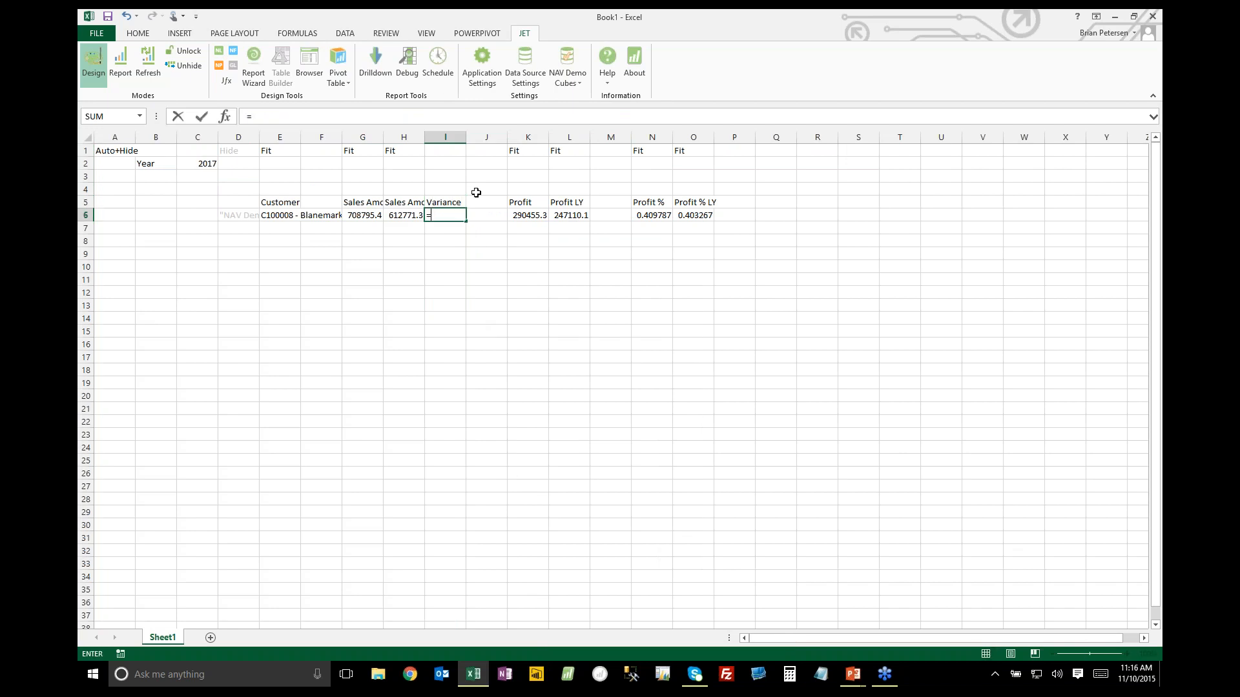
key("Left")
key("Left")
type("-")
key("Left")
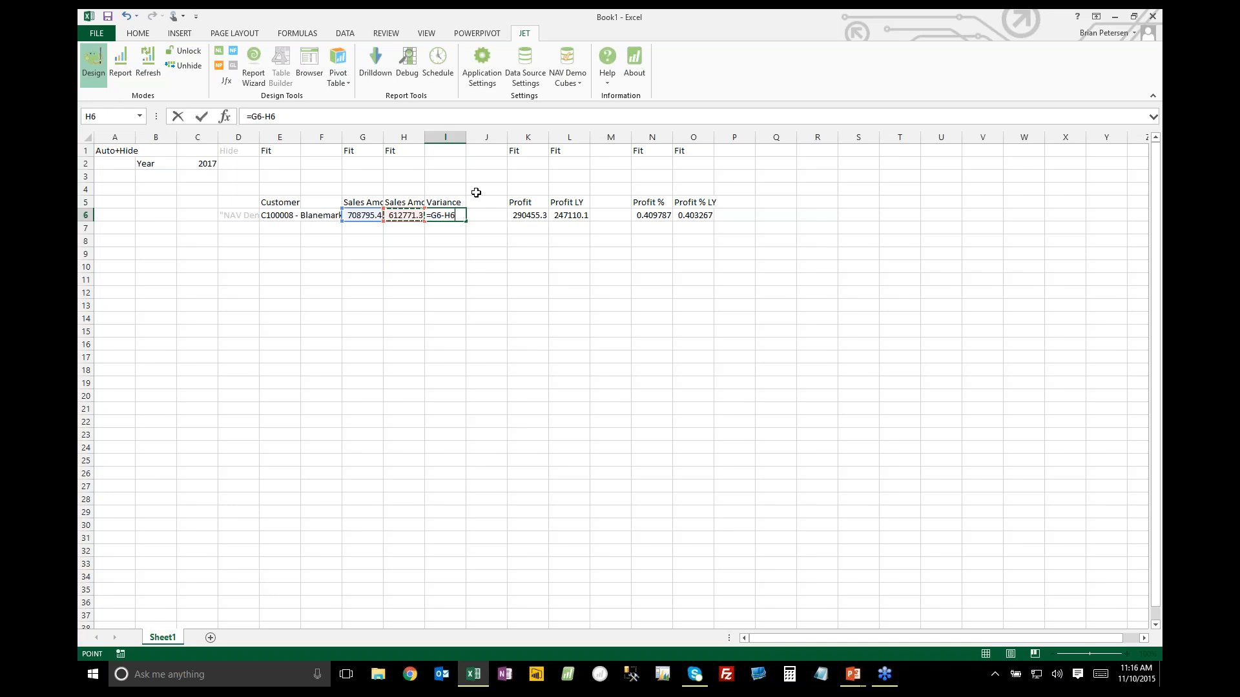
key("Return")
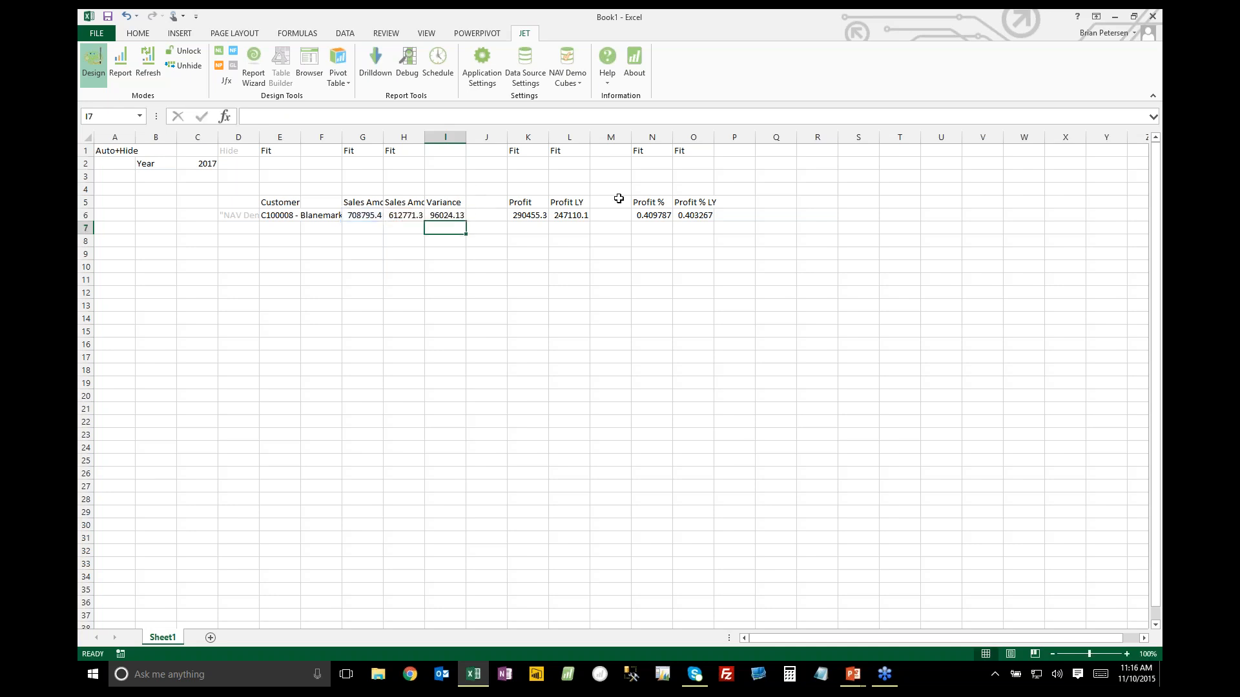
Insert a new column M after Profit LY and copy the Variance header and formula from I5:I6 into M5:M6
right_click(613, 139)
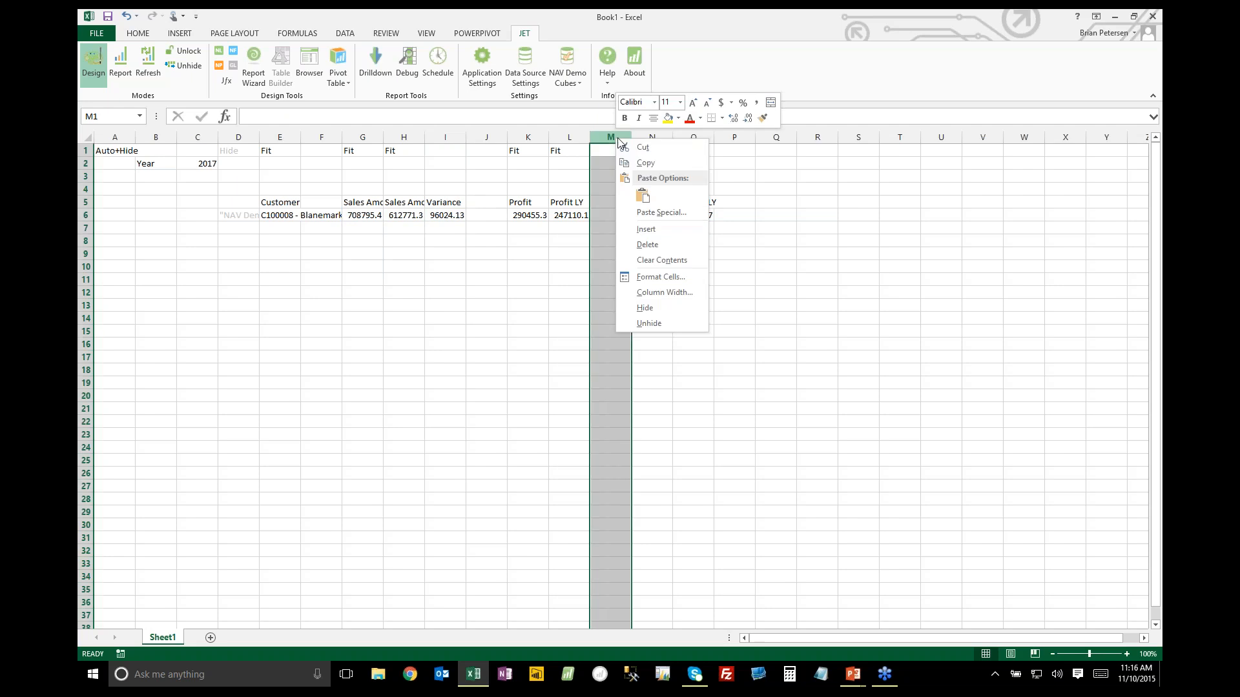
left_click(609, 214)
left_click(568, 228)
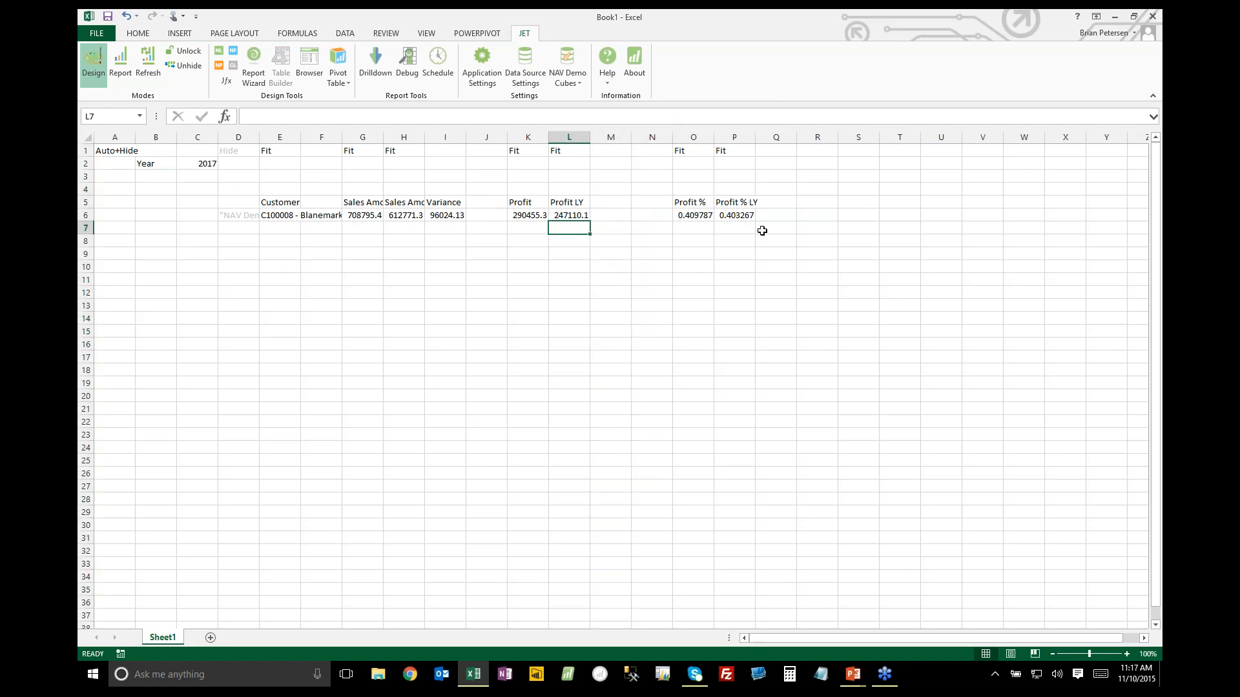
left_click_drag(443, 203, 445, 215)
key("ctrl+c")
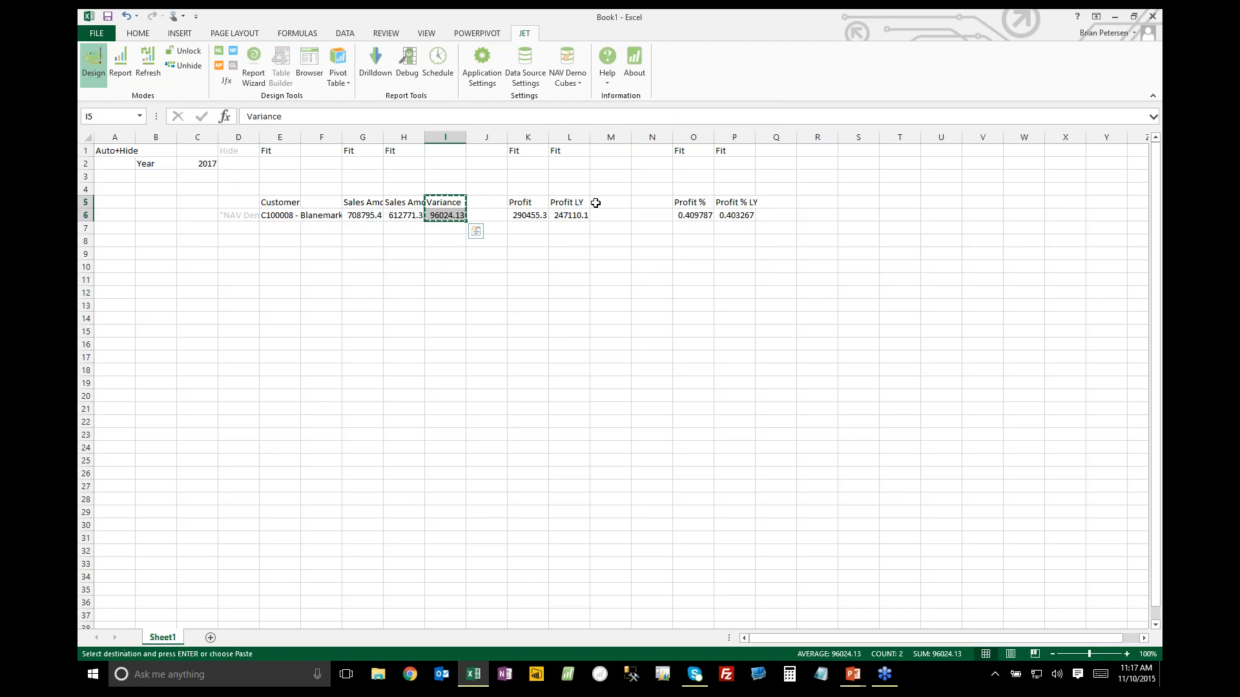
left_click(600, 202)
key("ctrl+v")
Copy the Variance header and formula from M5:M6 into Q5:Q6, beside Profit % LY
left_click(777, 203)
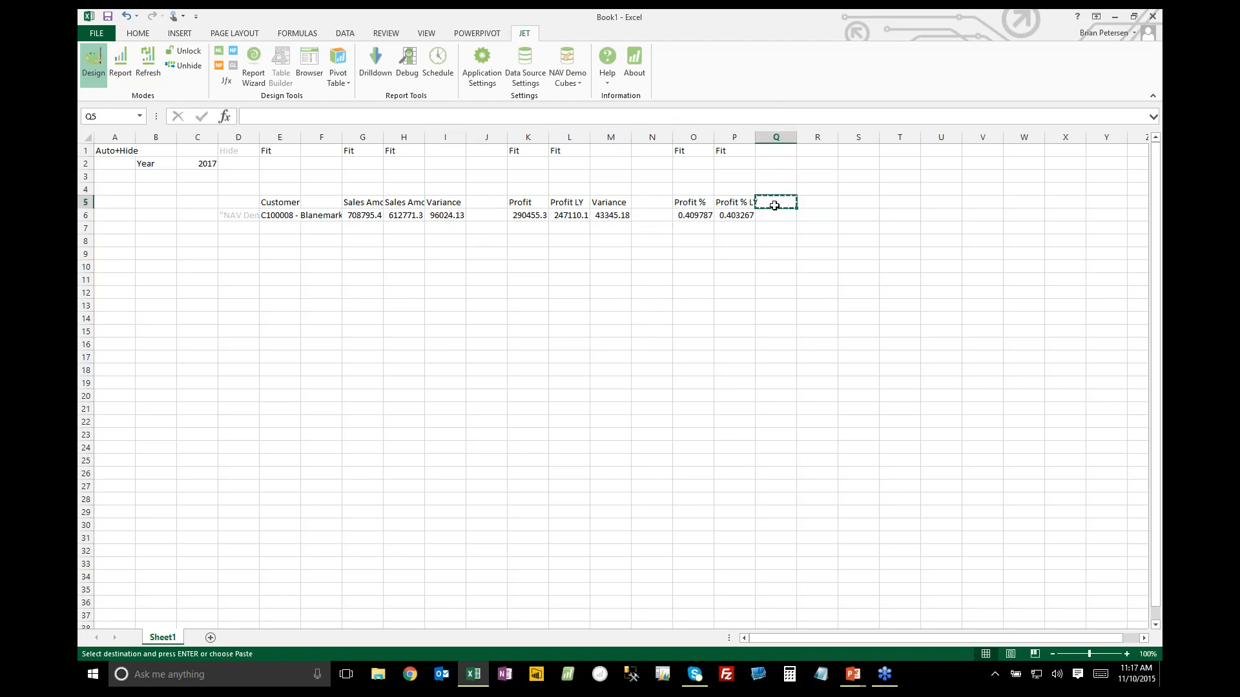
key("ctrl+c")
left_click(624, 207)
left_click_drag(623, 206, 620, 216)
key("ctrl+c")
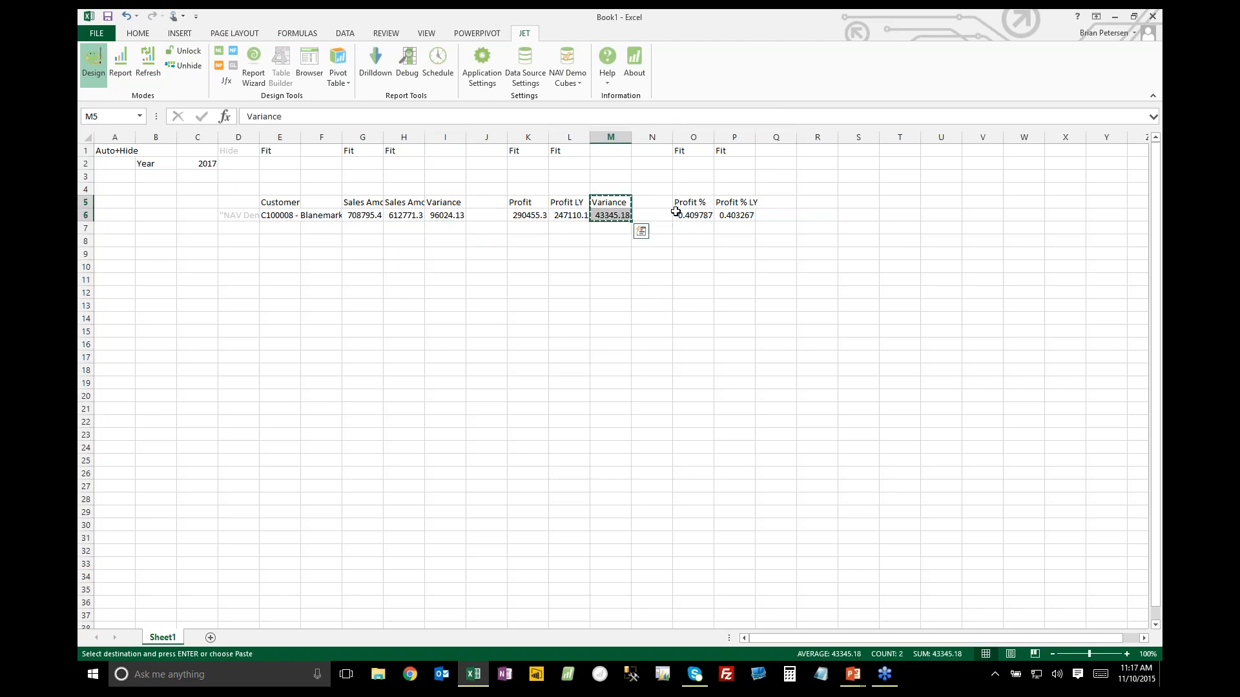
left_click(775, 203)
key("ctrl+v")
Add the Fit keyword in row 1 above the three Variance columns, in cells I1, M1 and Q1
left_click(403, 152)
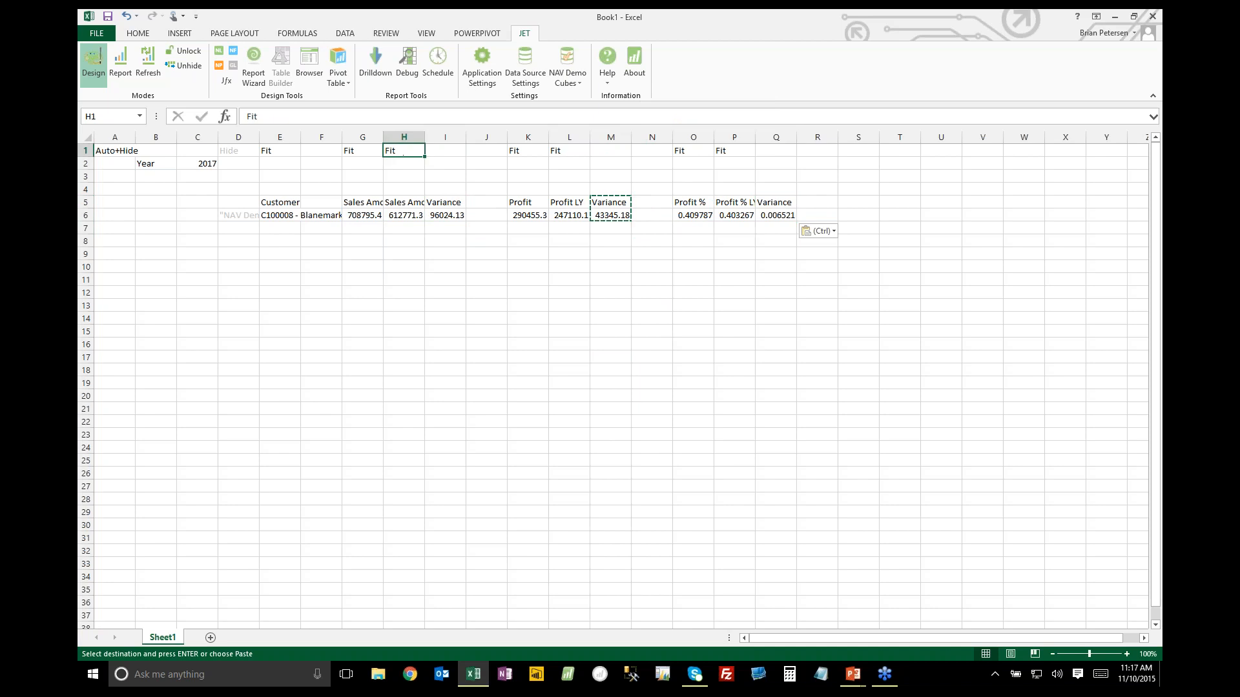
left_click_drag(425, 156, 466, 157)
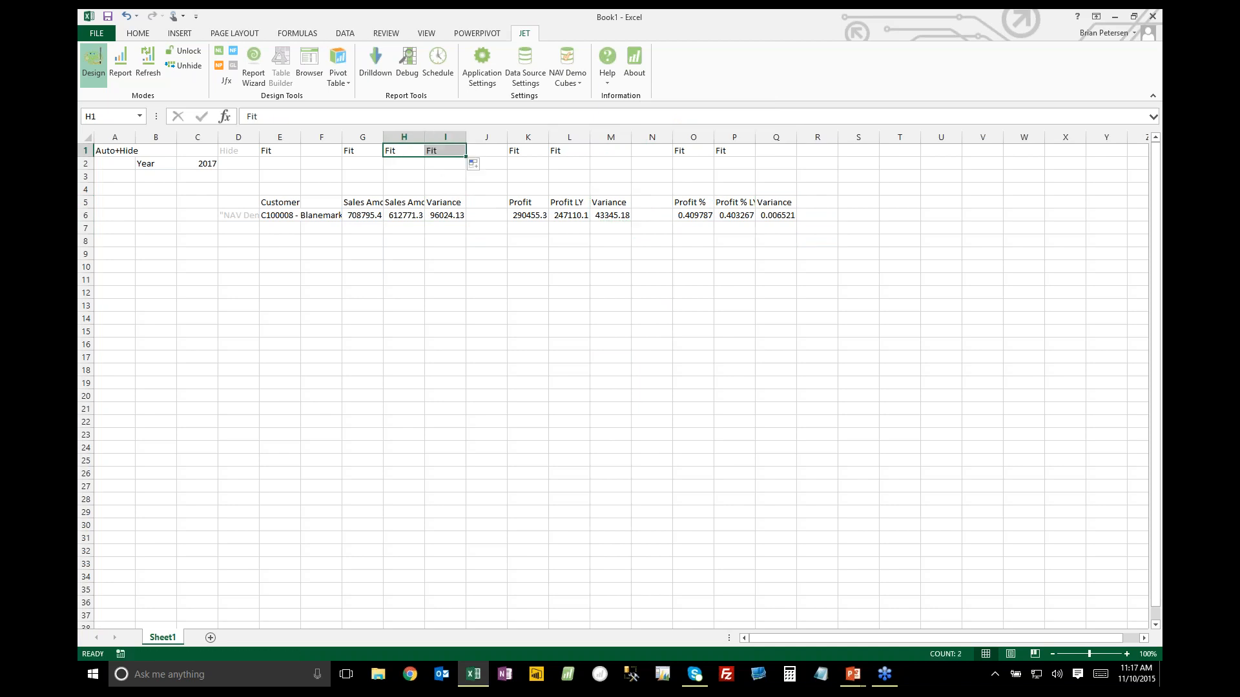
left_click(450, 151)
key("ctrl+c")
left_click(603, 152)
key("ctrl+v")
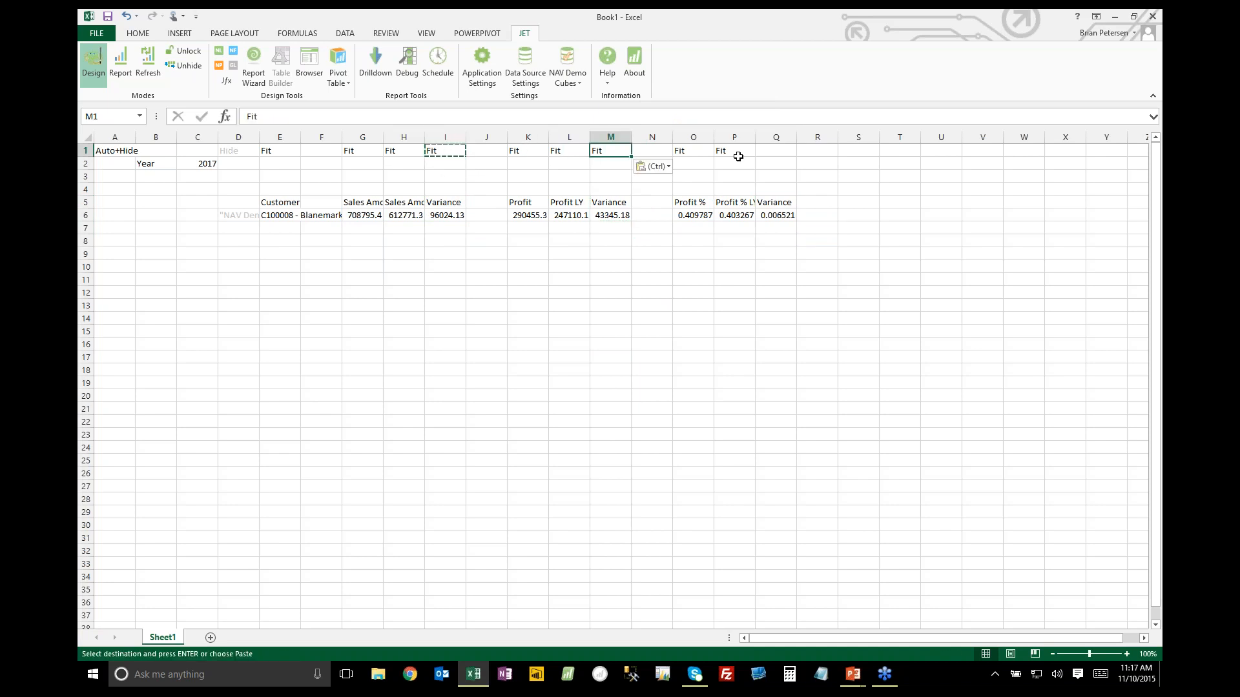
left_click(772, 151)
key("ctrl+v")
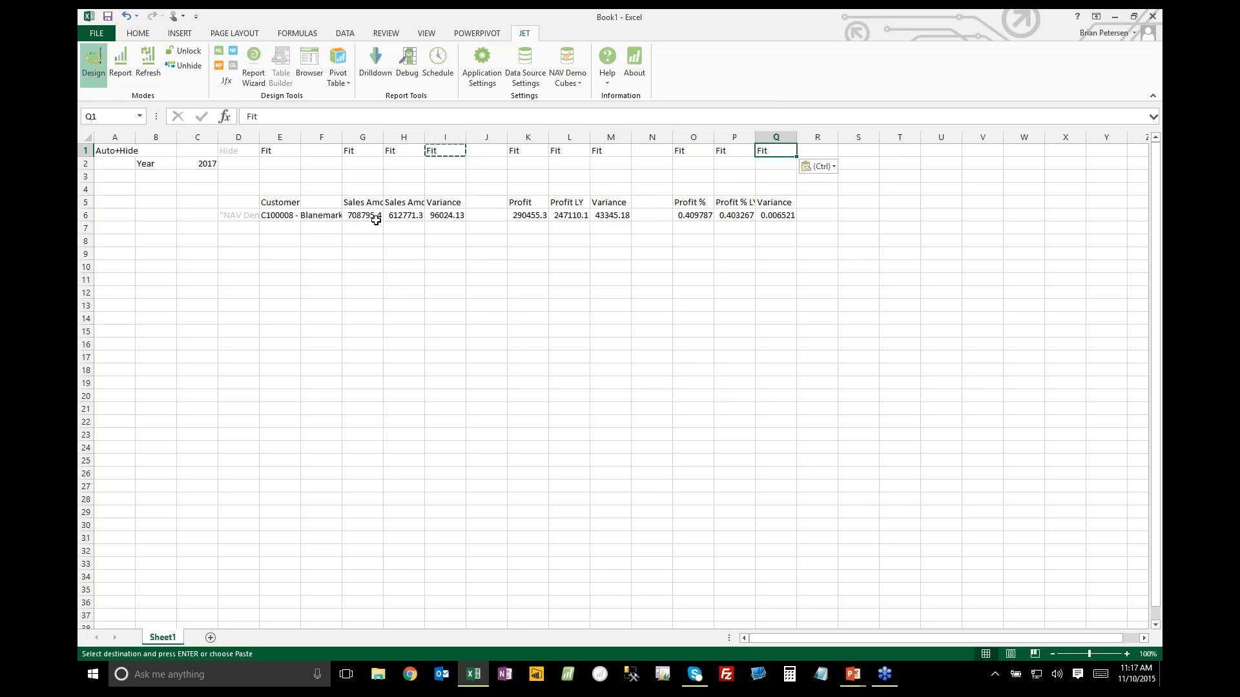
Autofit the width of column G, and center and bold the header cells E5:Q5
left_click_drag(384, 137, 364, 136)
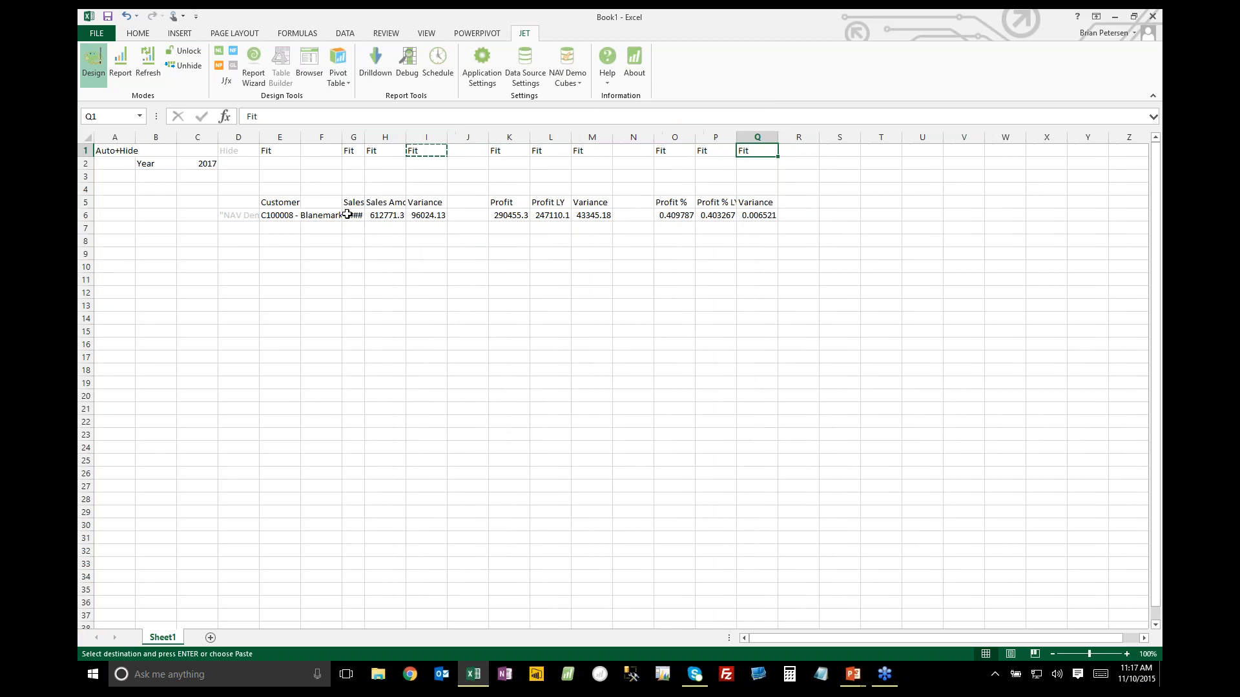
double_click(363, 142)
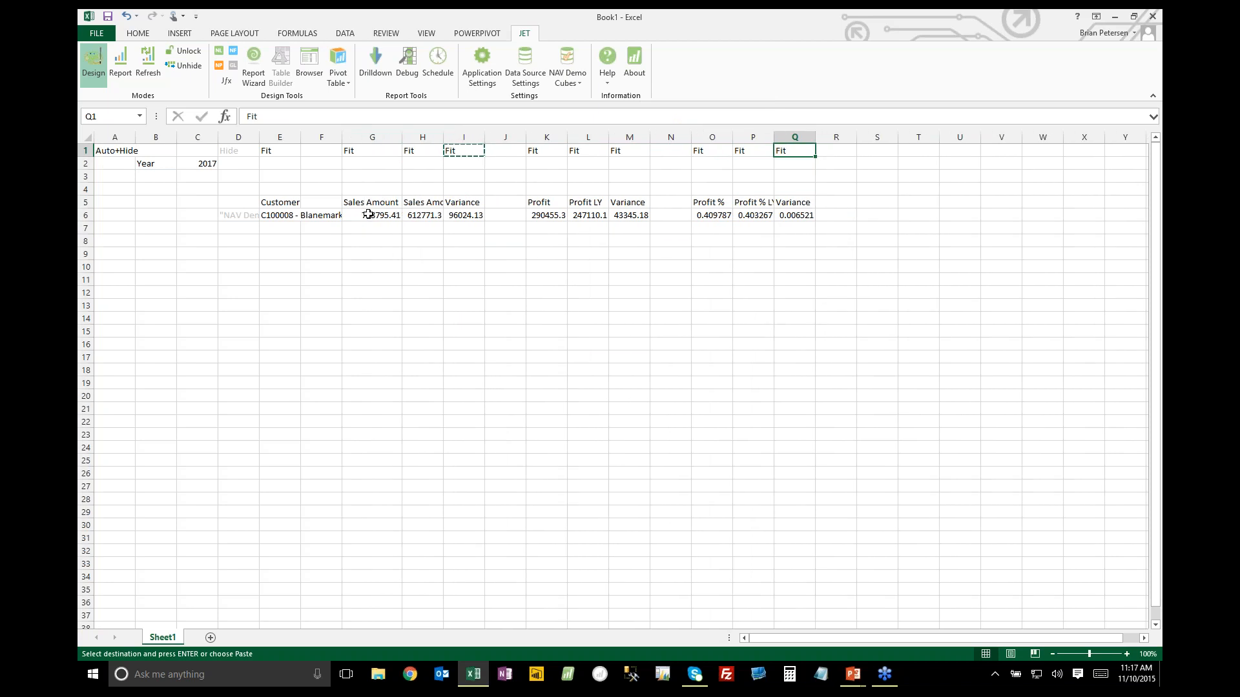
left_click_drag(276, 204, 791, 202)
left_click(145, 35)
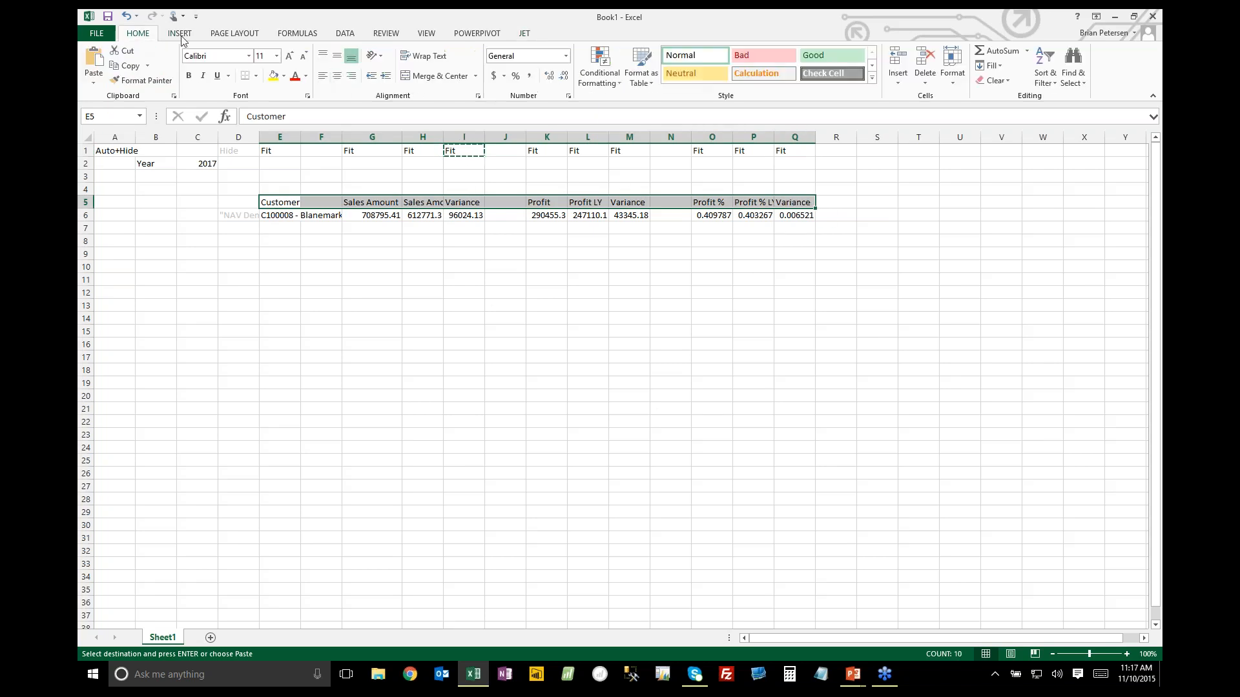
left_click(338, 76)
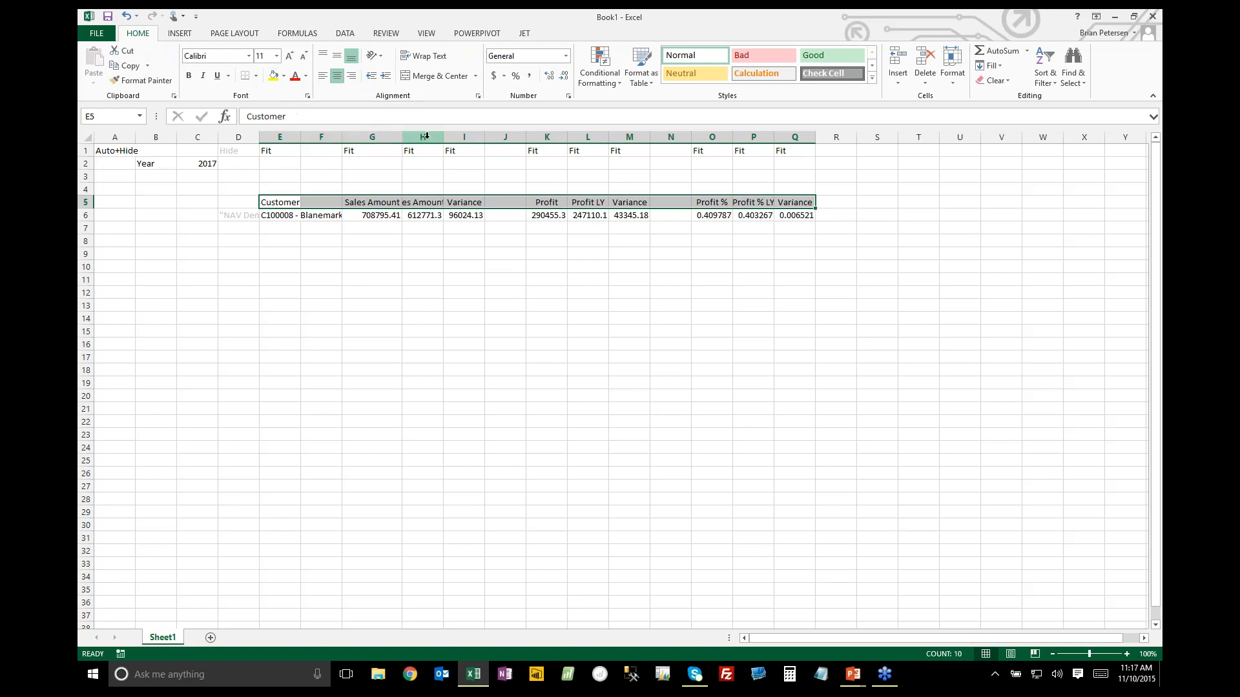
key("ctrl+b")
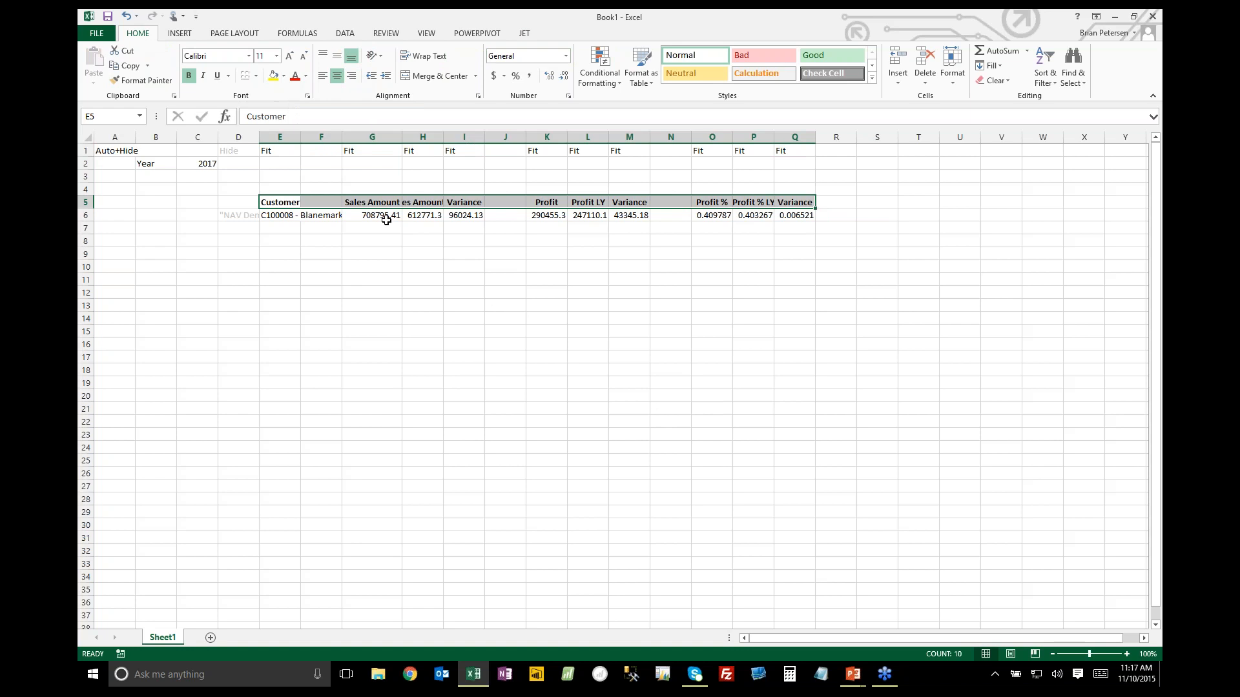
Apply the comma number format to G6:M6 and the percent format with one decimal place to O6:Q6
left_click_drag(366, 215, 629, 215)
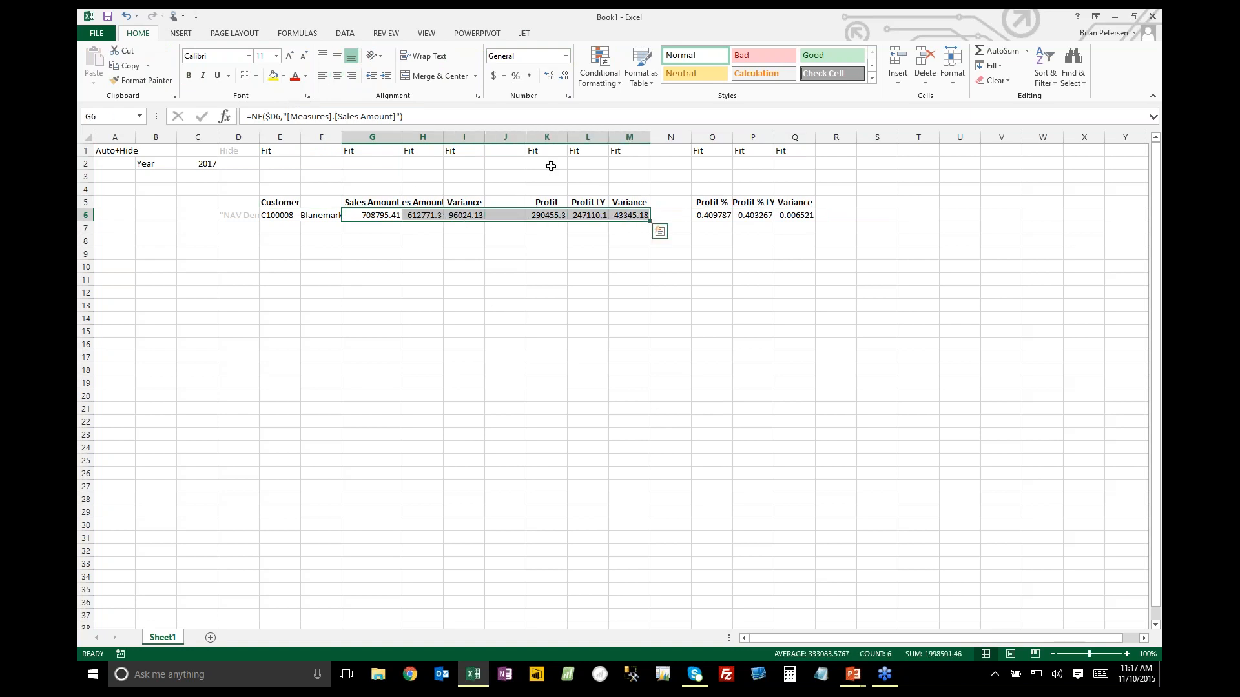
left_click(530, 75)
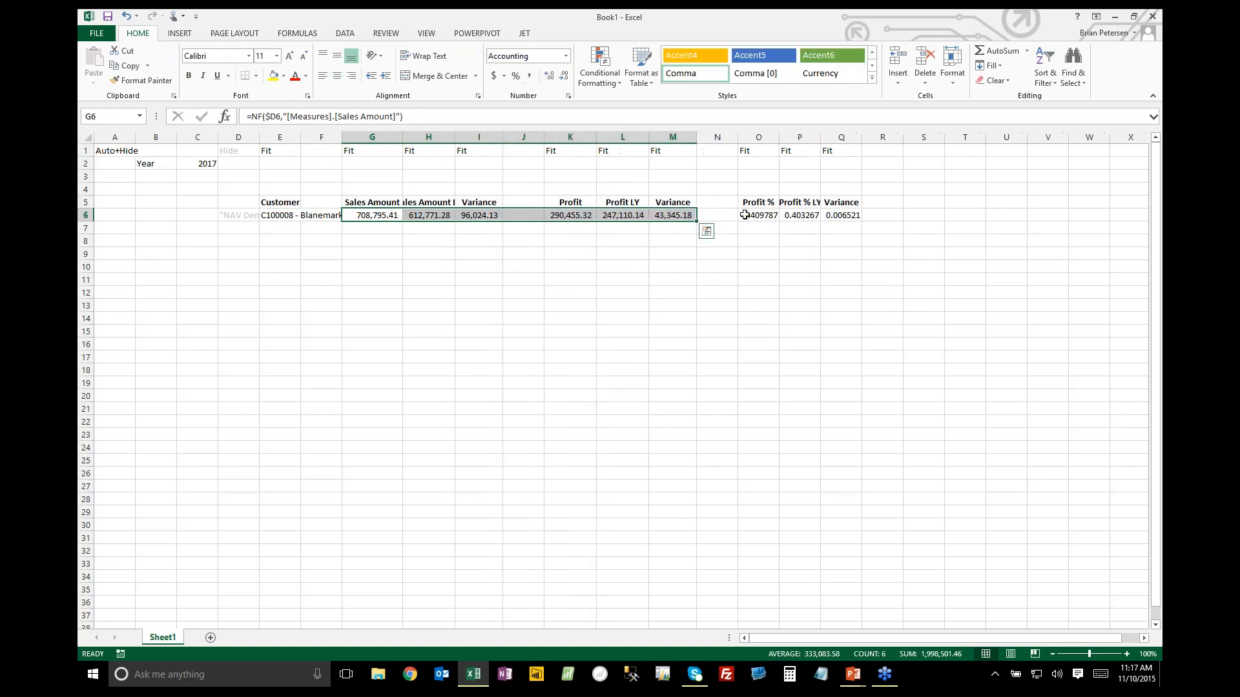
left_click_drag(750, 216, 843, 215)
left_click(515, 76)
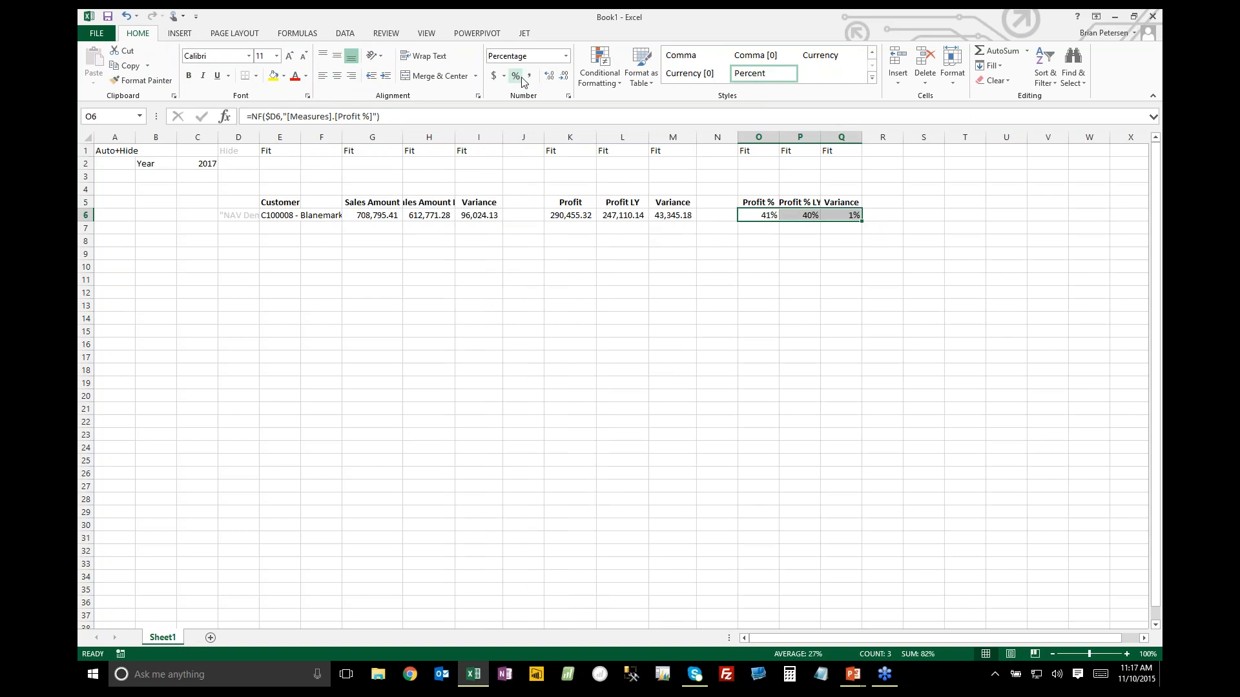
left_click(553, 78)
Narrow the empty columns F, J and N that separate the report's column groups
left_click_drag(341, 138, 319, 138)
left_click_drag(522, 137, 501, 146)
left_click_drag(692, 138, 670, 137)
Apply the 40% - Accent3 cell style to E5:E7 and the 40% - Accent1 style to G5:I7 and O5:Q7
left_click_drag(283, 209, 279, 231)
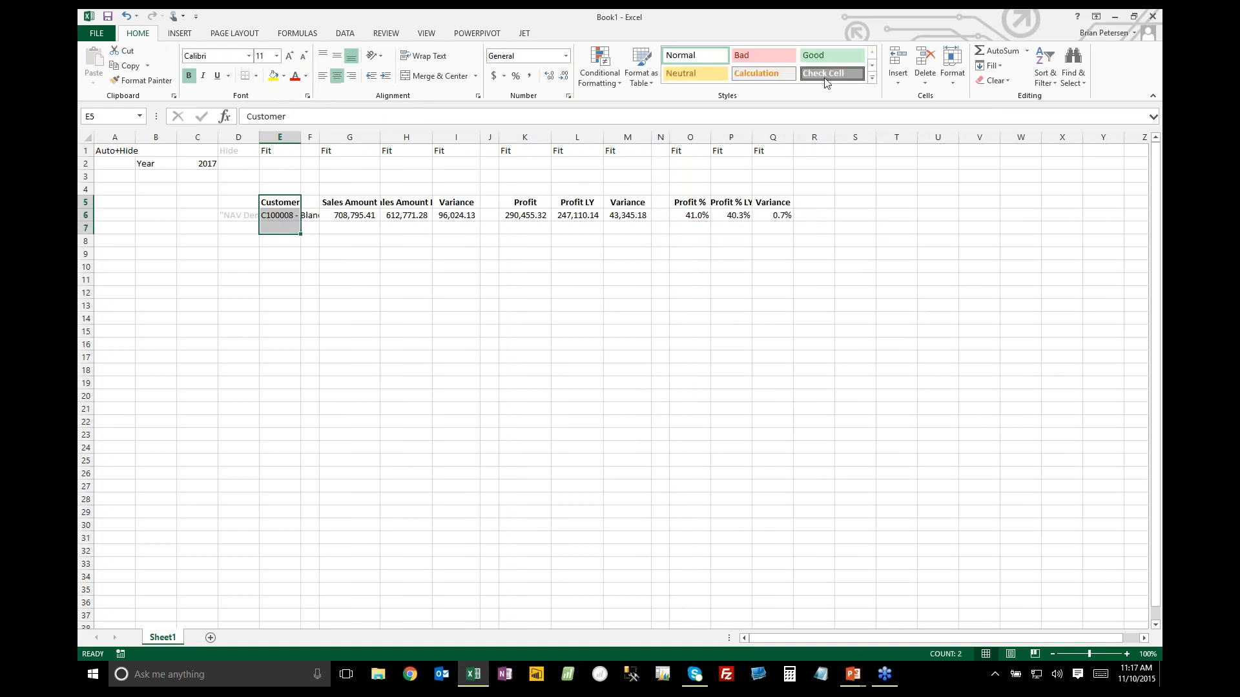
left_click(872, 79)
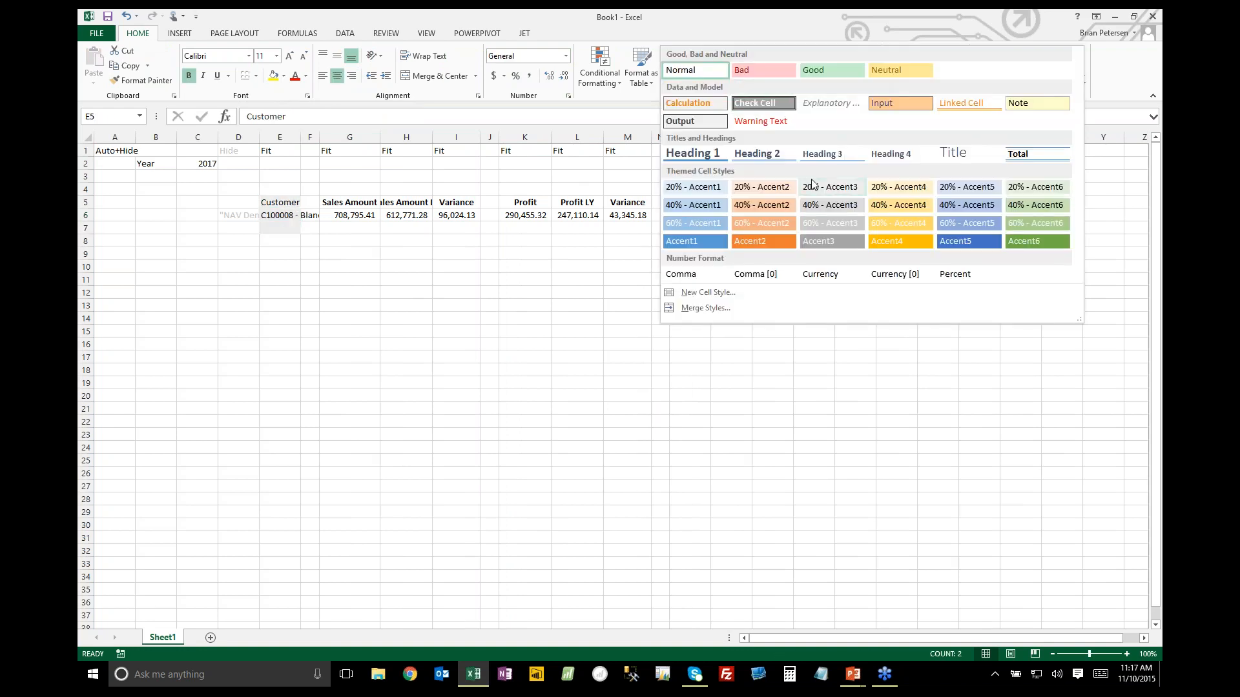
left_click(835, 205)
left_click_drag(352, 206, 452, 227)
left_click_drag(681, 204, 760, 225)
left_click(872, 79)
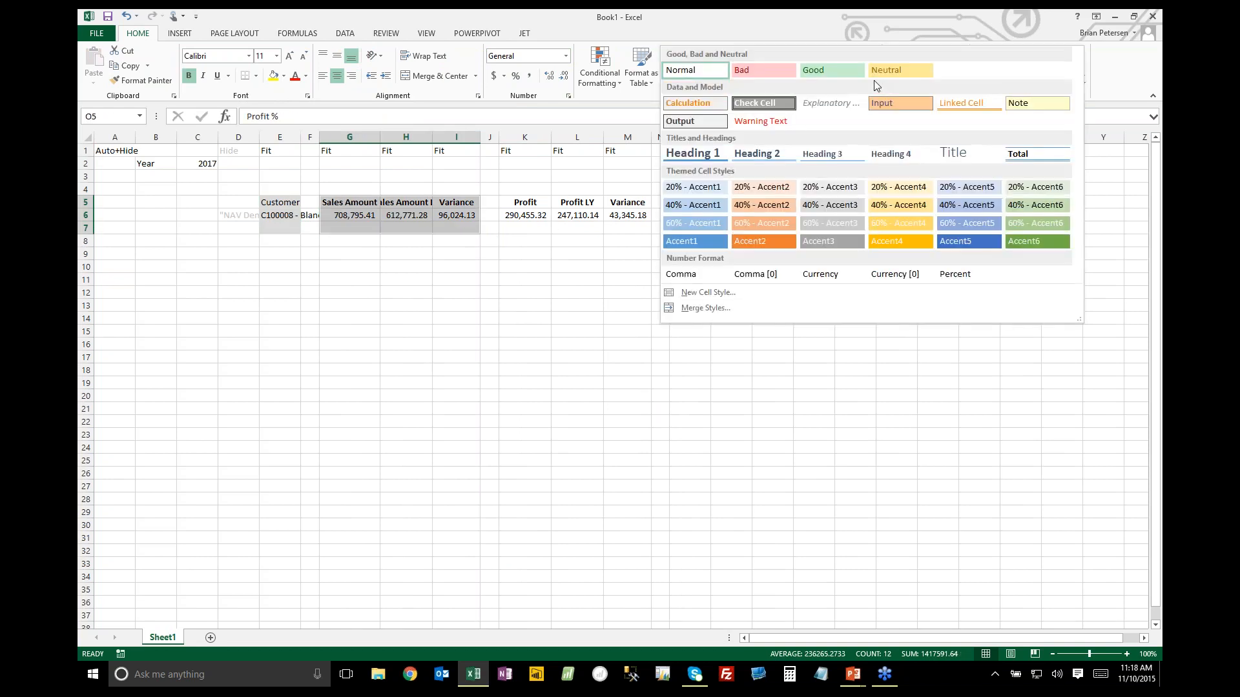
left_click(695, 206)
Apply the 20% - Accent1 cell style to the profit block K5:M7
left_click_drag(520, 204, 617, 229)
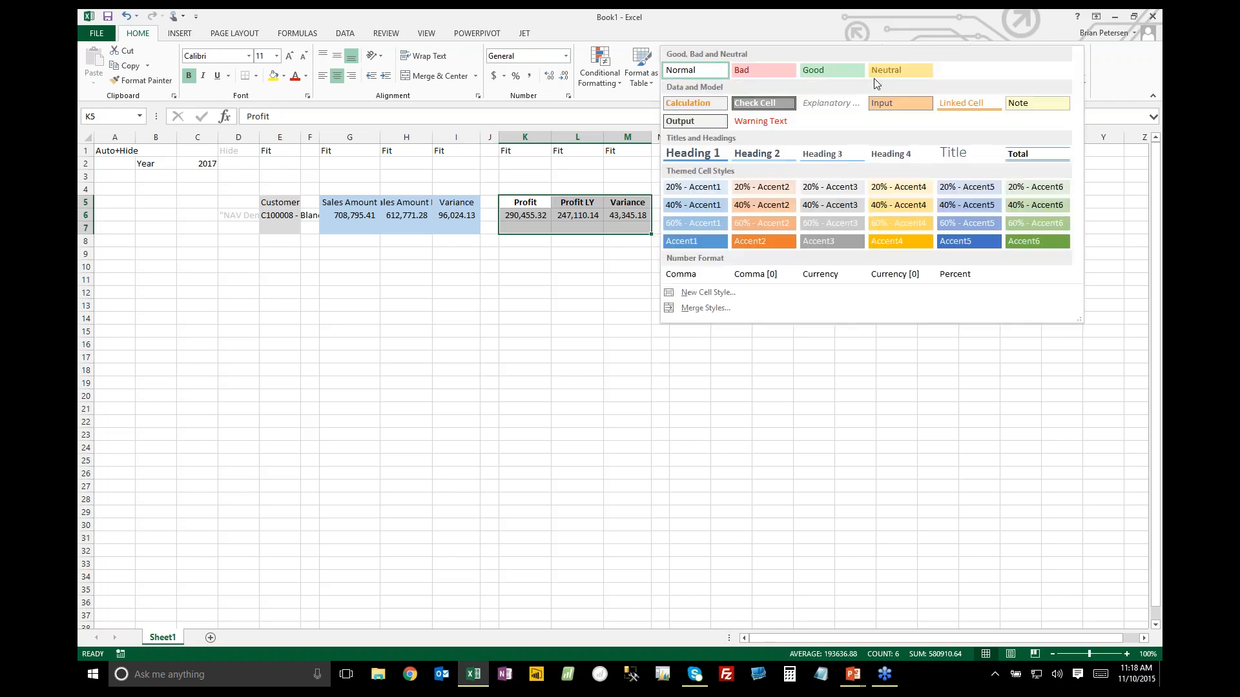
left_click(872, 78)
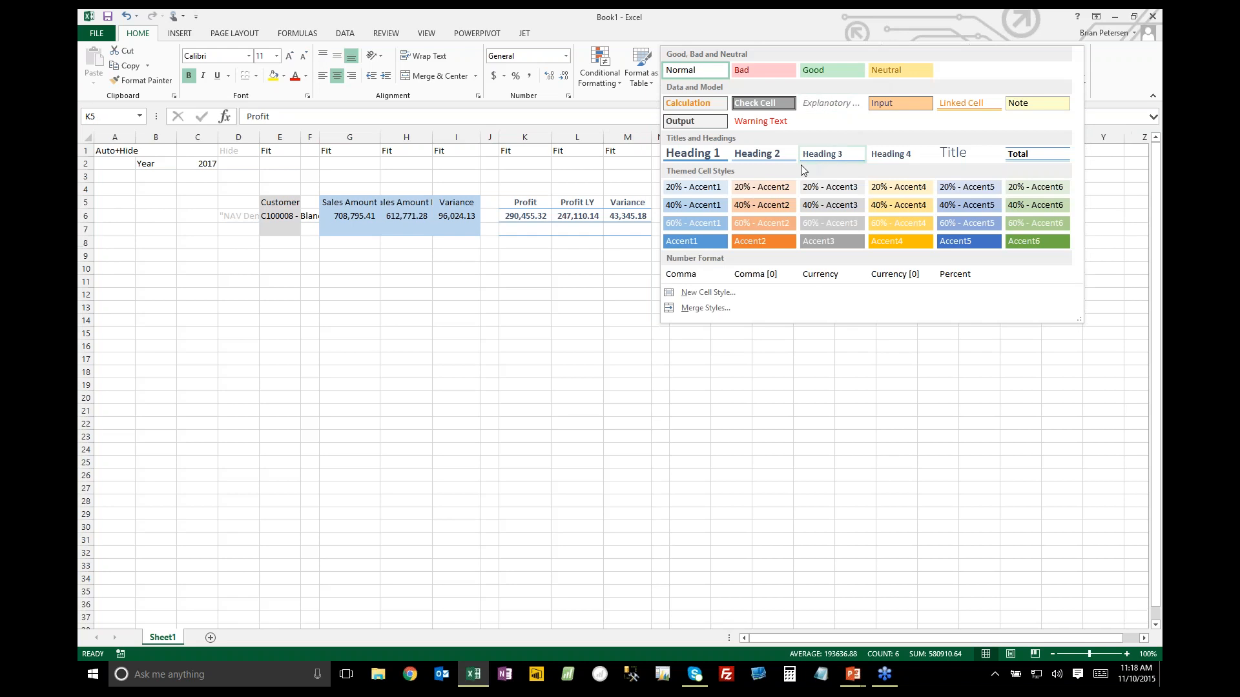
left_click(724, 189)
left_click(579, 264)
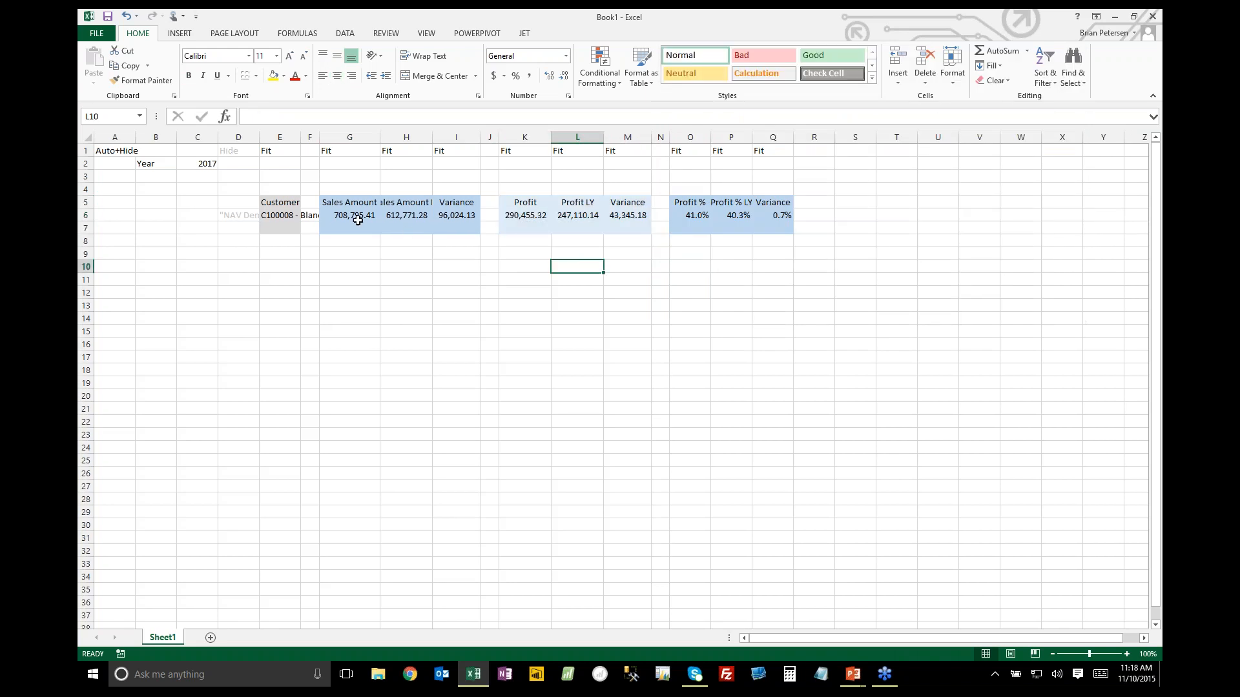
Add outside borders around each of the four report blocks E5:E7, G5:I7, K5:M7 and O5:Q7
left_click_drag(279, 204, 279, 228)
left_click_drag(349, 204, 445, 225)
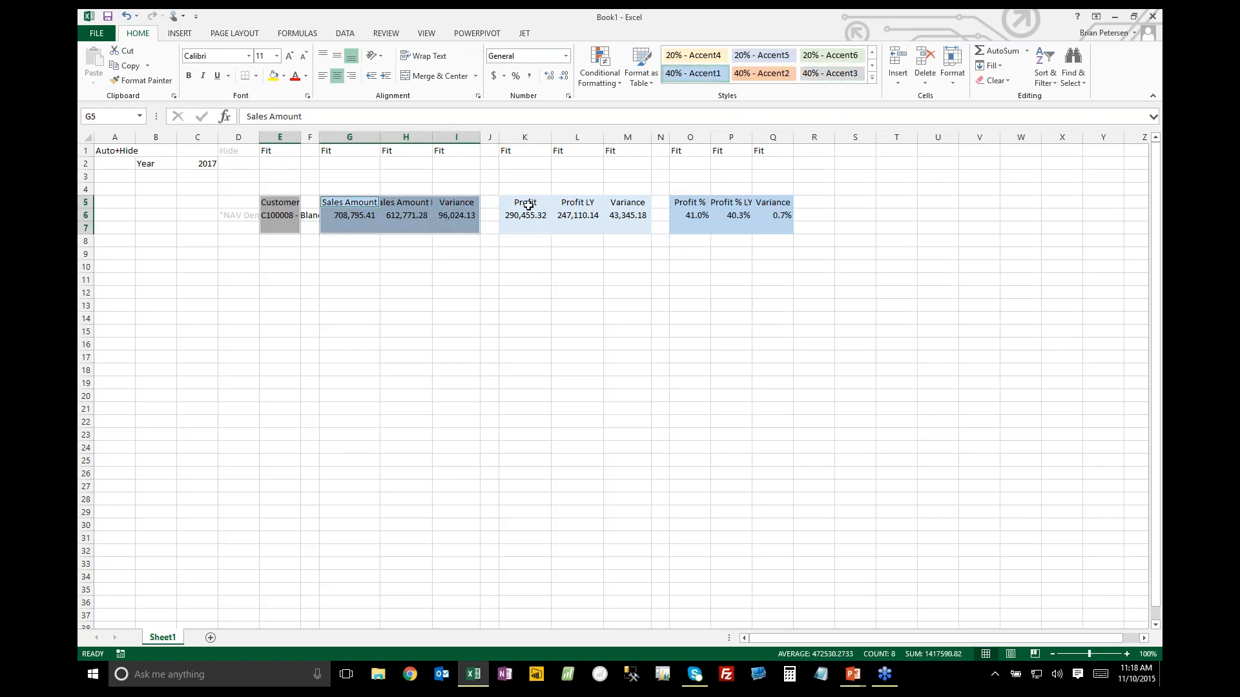
left_click_drag(525, 202, 783, 226)
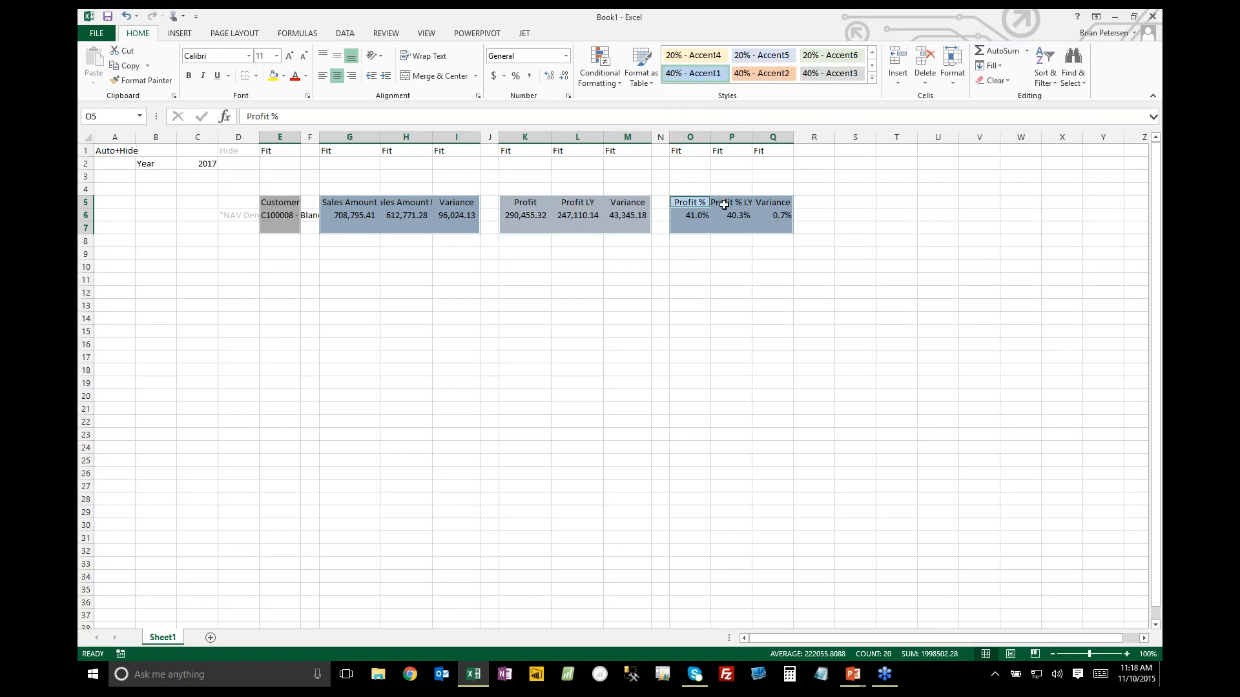
left_click(255, 76)
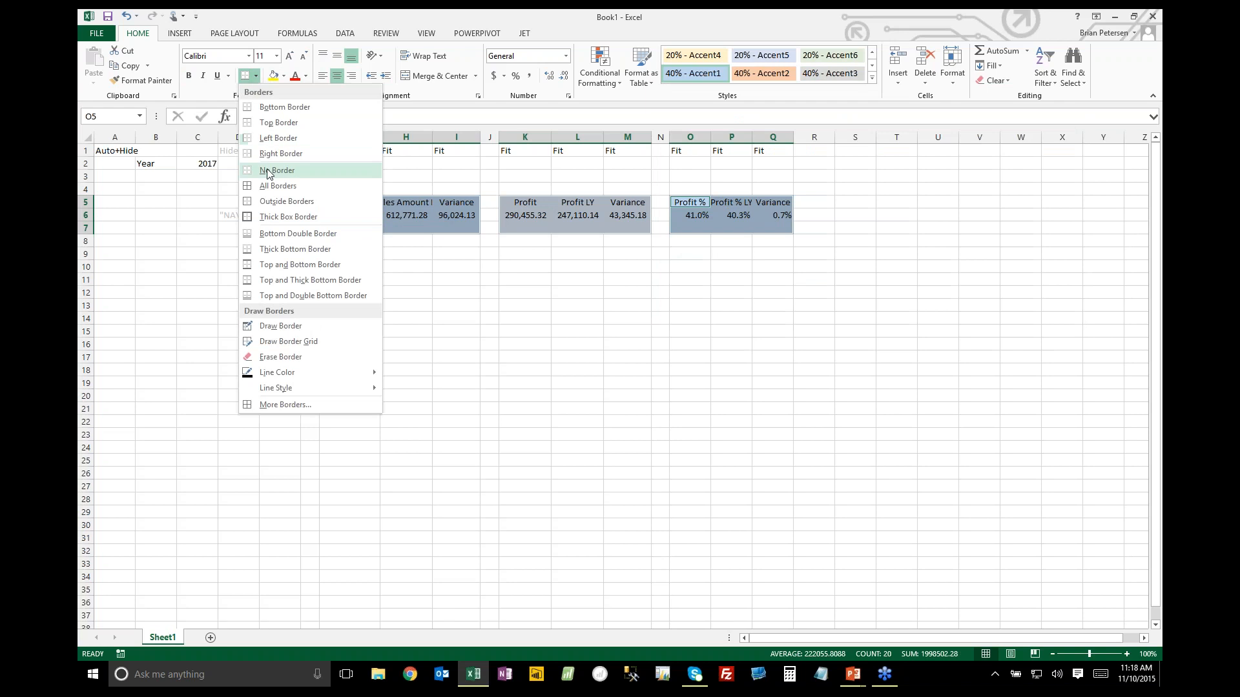
left_click(278, 201)
left_click(367, 252)
Add outside borders around the row 5 header cells of all four report blocks
left_click(287, 206)
left_click_drag(335, 202, 455, 204)
left_click_drag(516, 203, 761, 201)
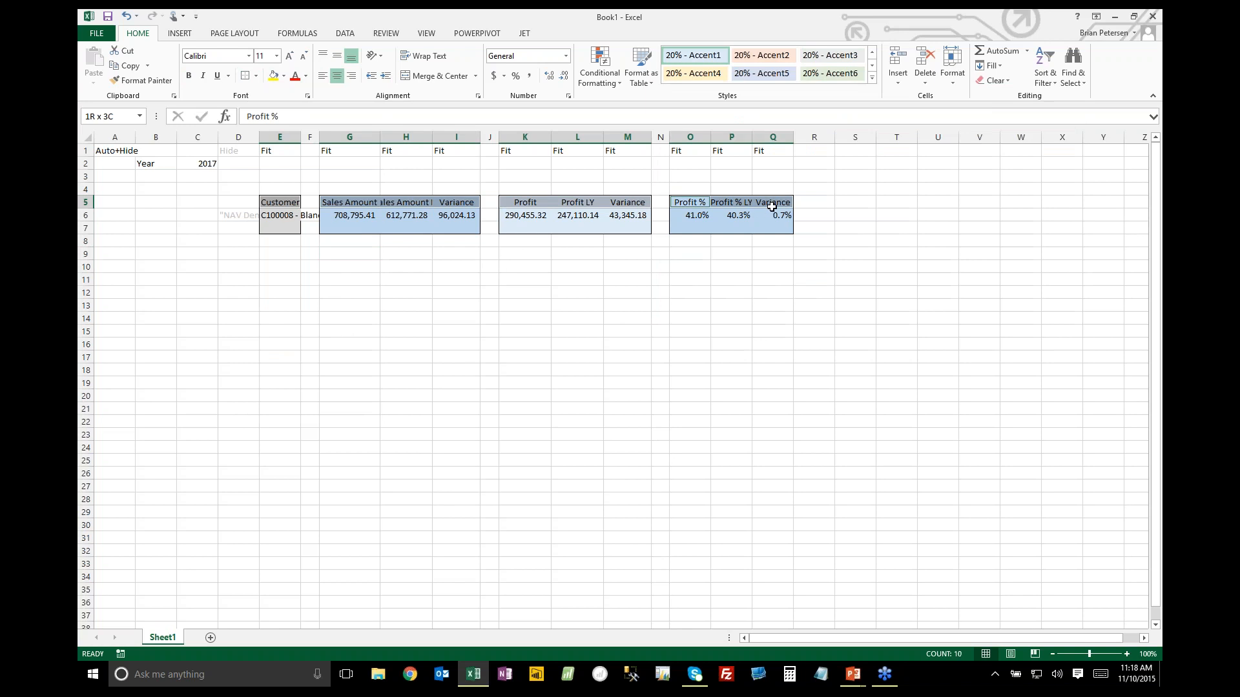
left_click(245, 76)
left_click(368, 300)
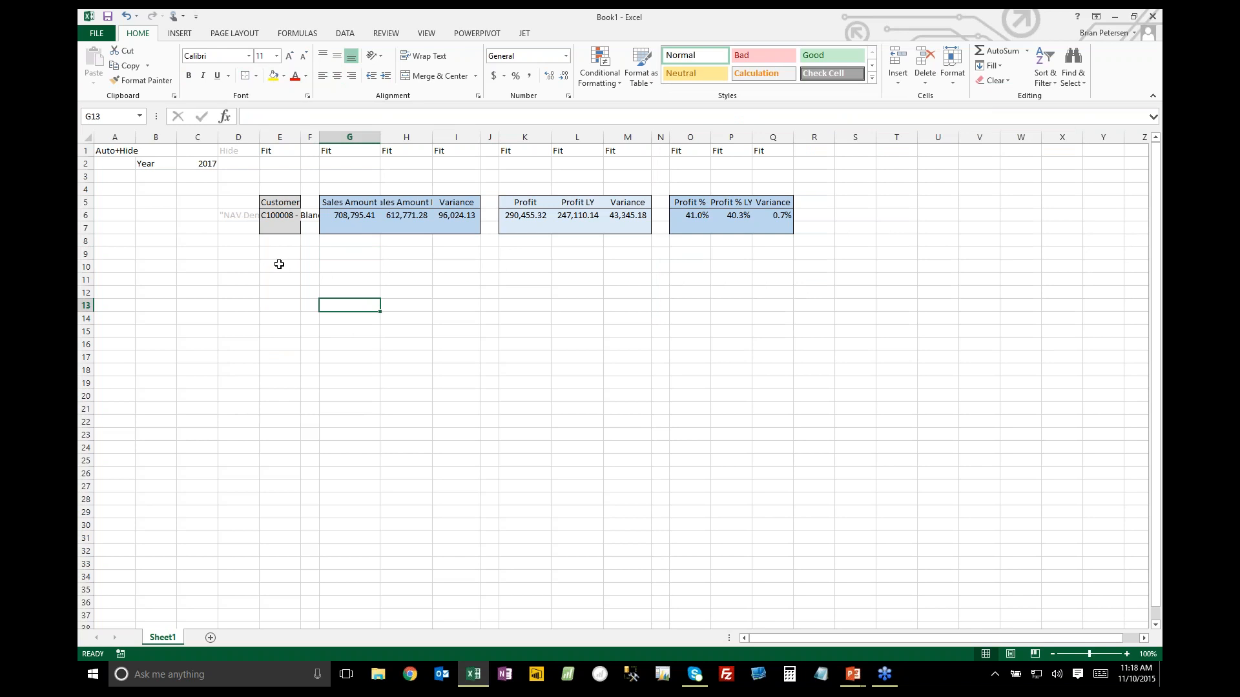
Autofit column E to the customer names and run the Jet report
double_click(301, 137)
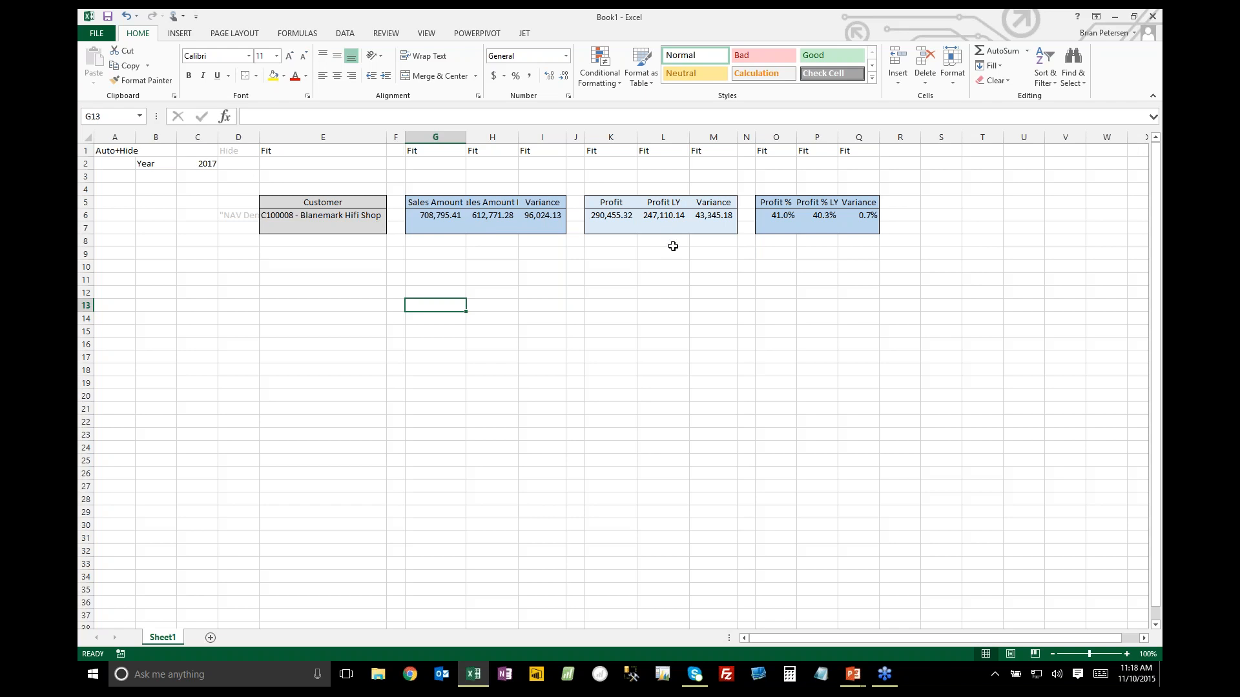
left_click(523, 34)
left_click(121, 65)
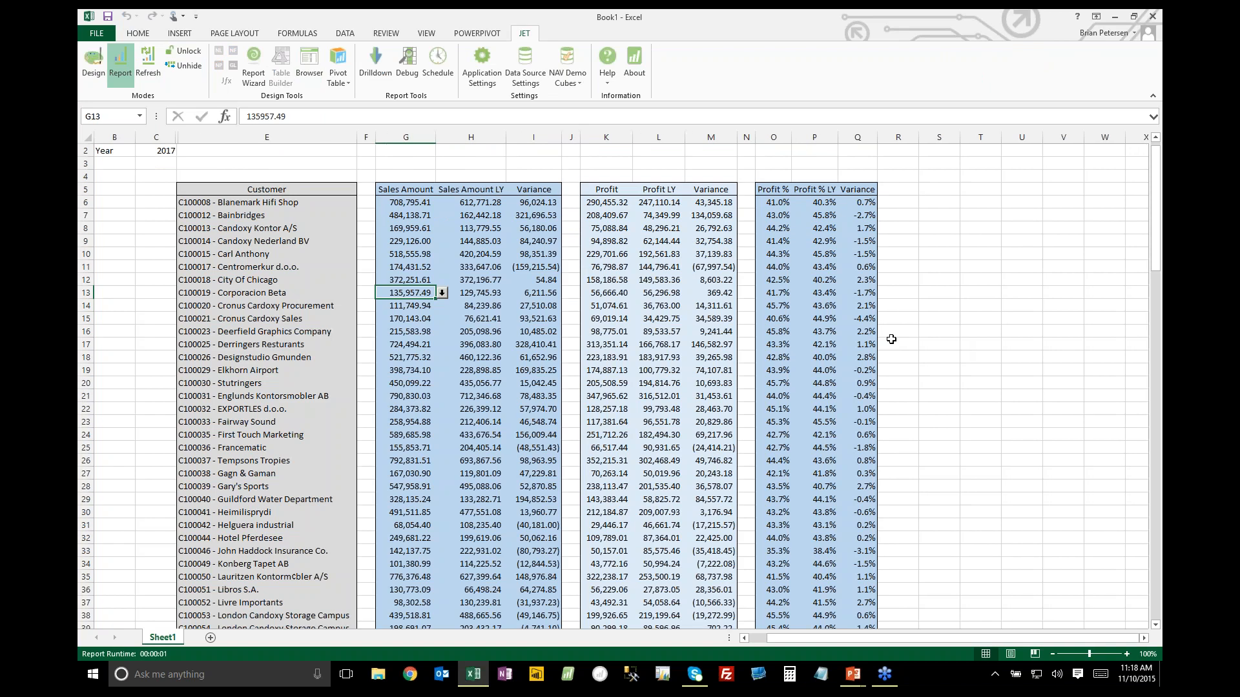
Examine the generated customer rows, comparing the first customer's sales, last-year sales and profit with the year in C2
scroll(338, 268, "down", 19)
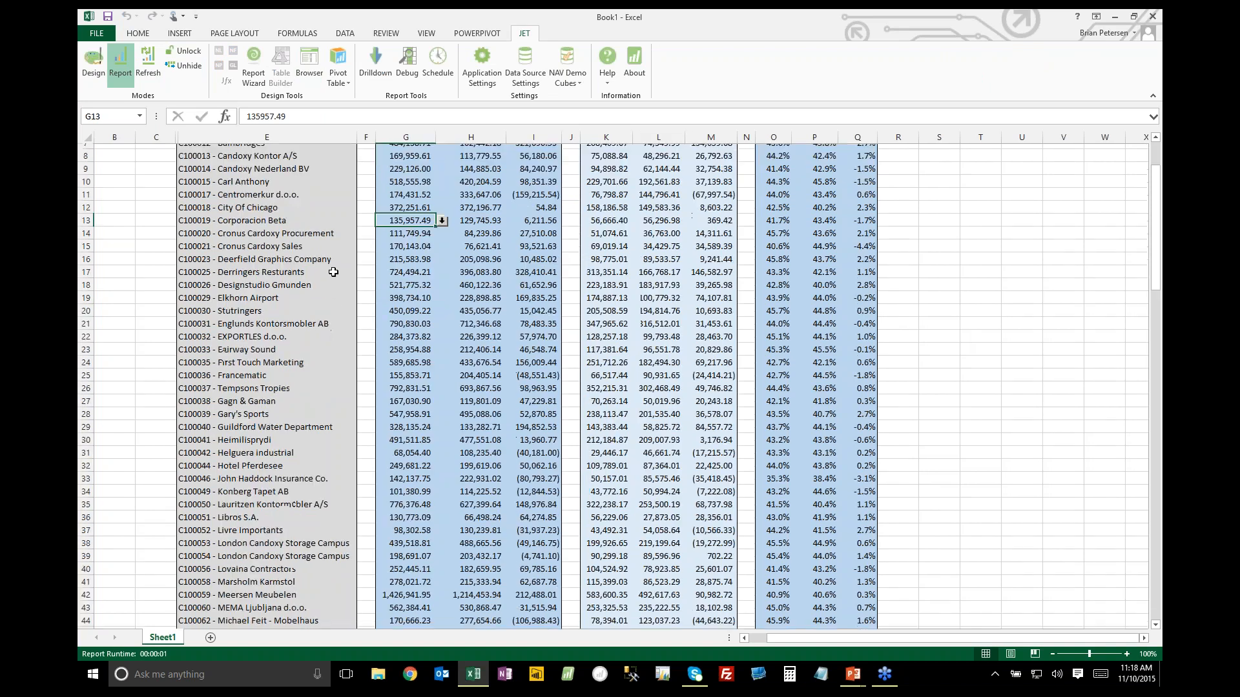
scroll(338, 269, "down", 17)
scroll(343, 261, "up", 20)
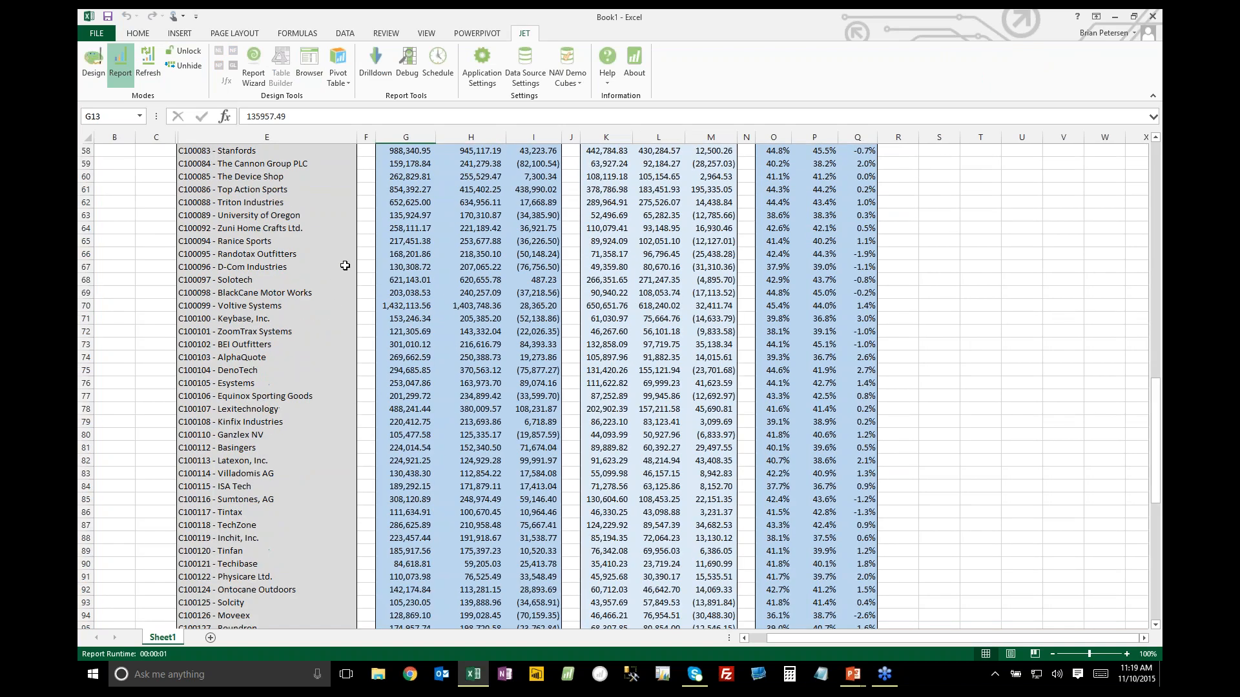
scroll(343, 262, "up", 15)
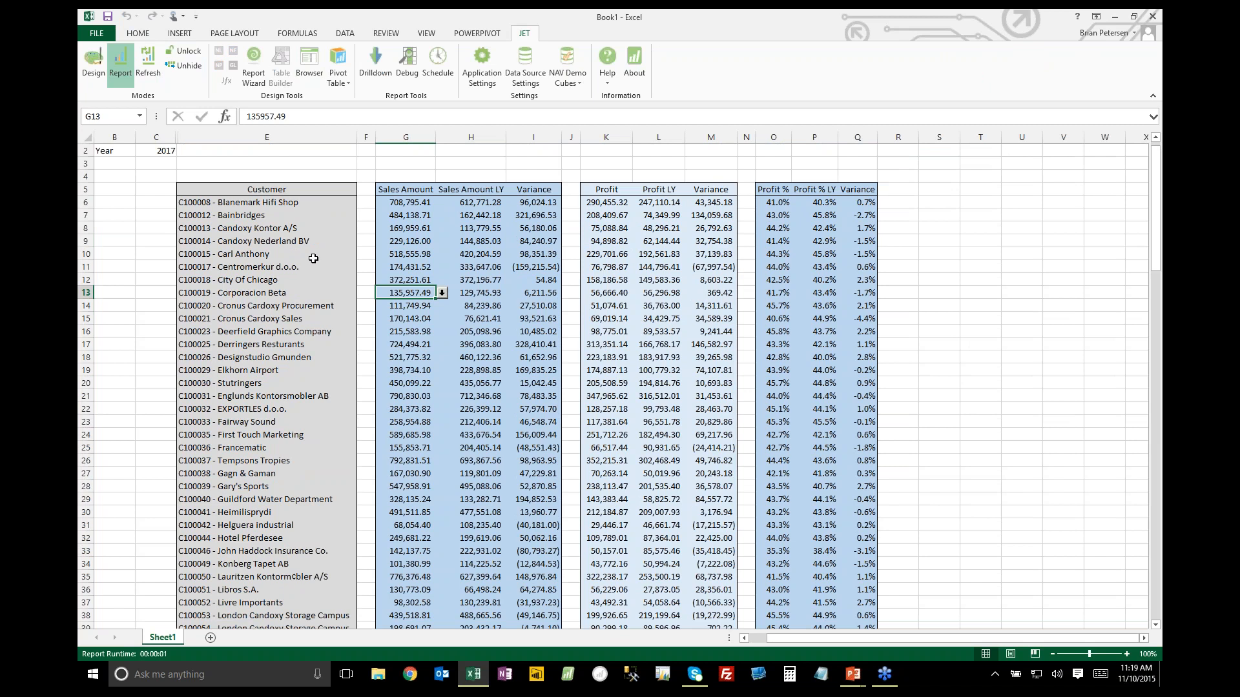
left_click(602, 202)
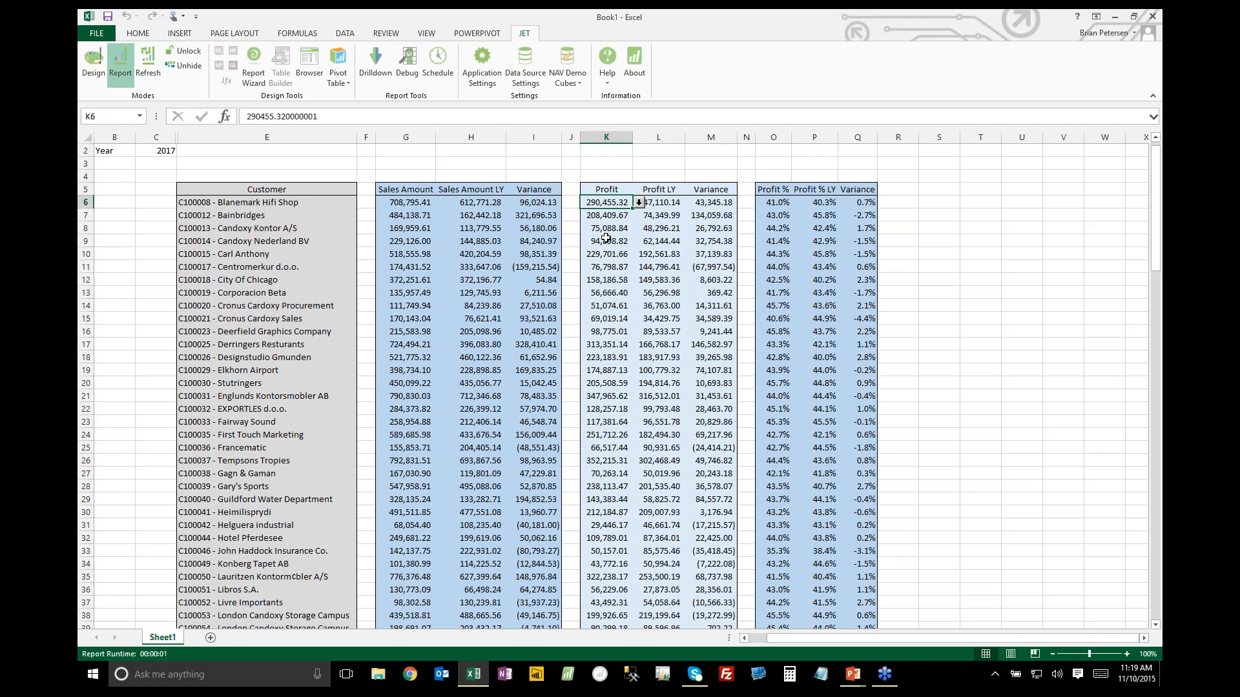
left_click(481, 205)
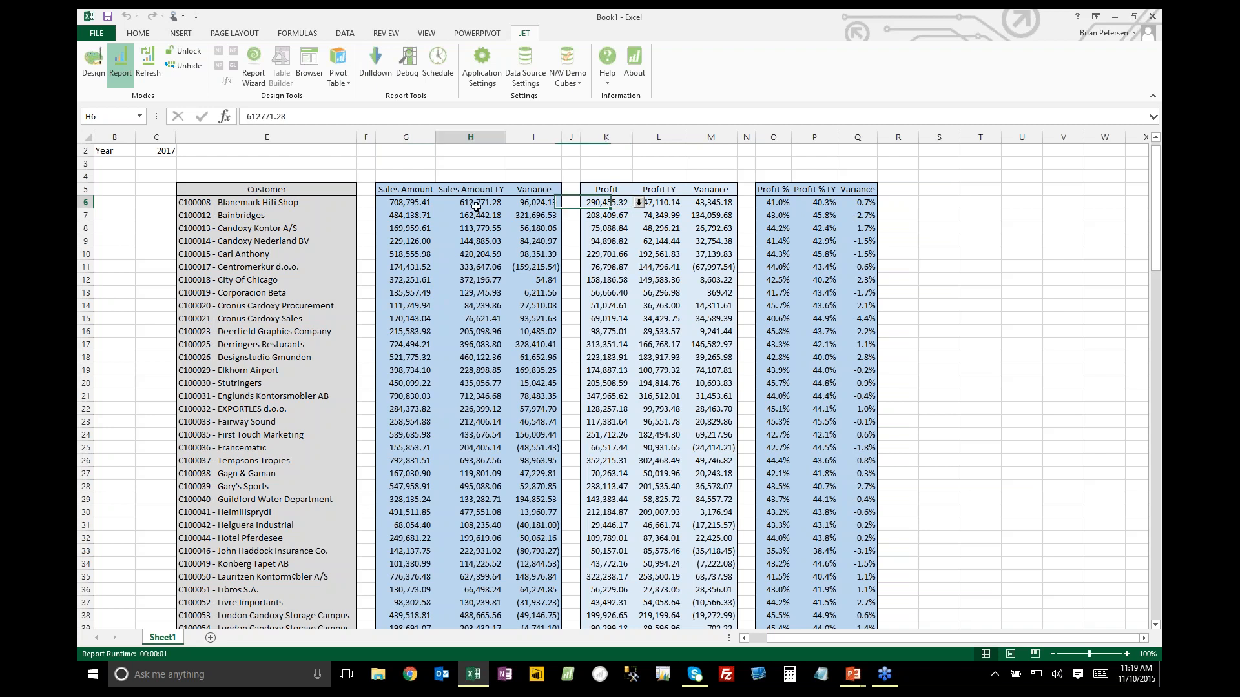
left_click(400, 202)
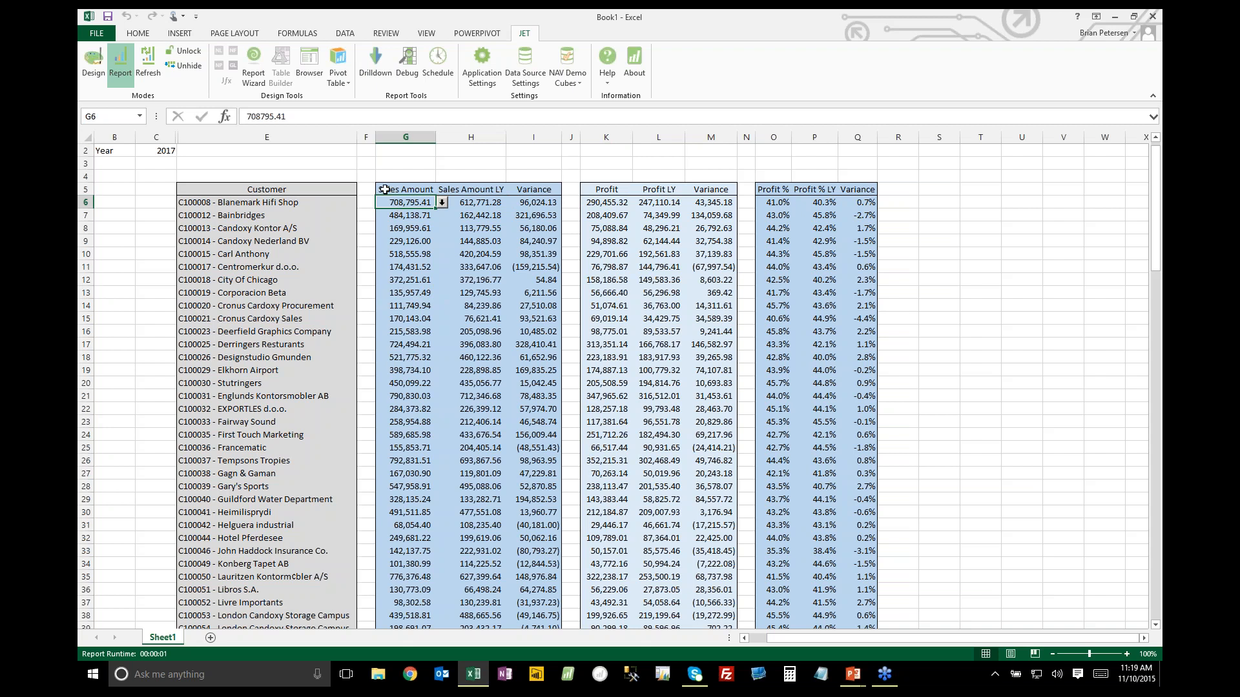
left_click(154, 149)
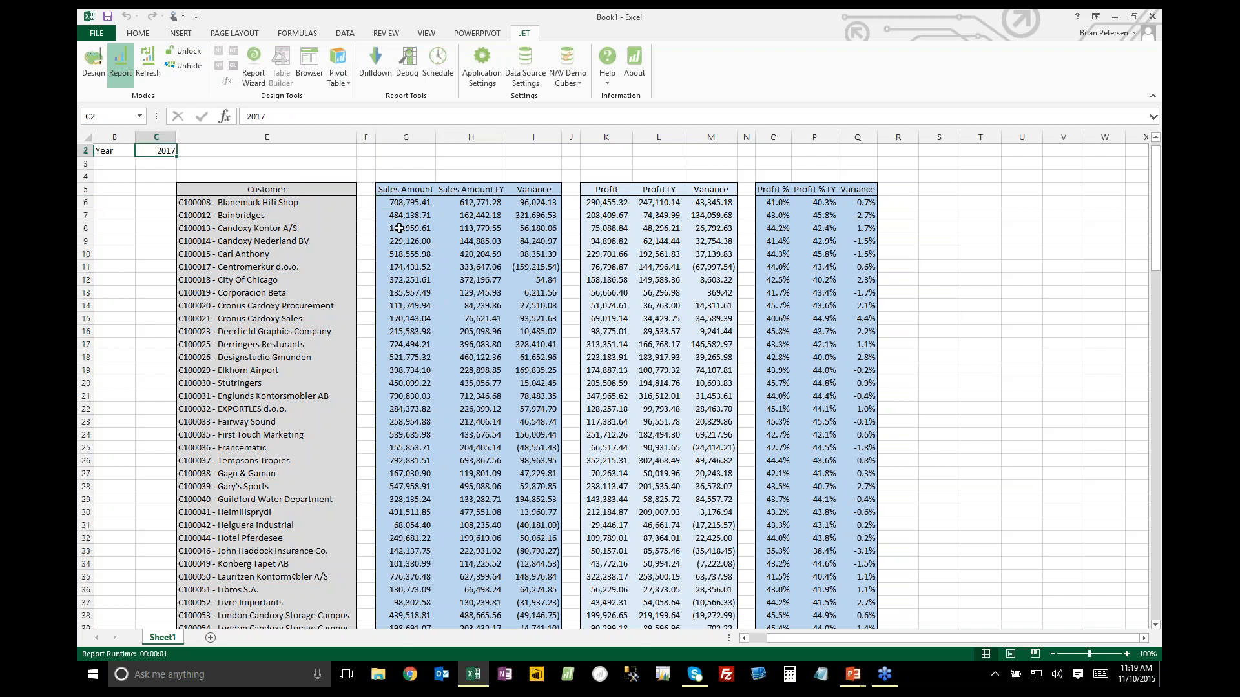
left_click(468, 204)
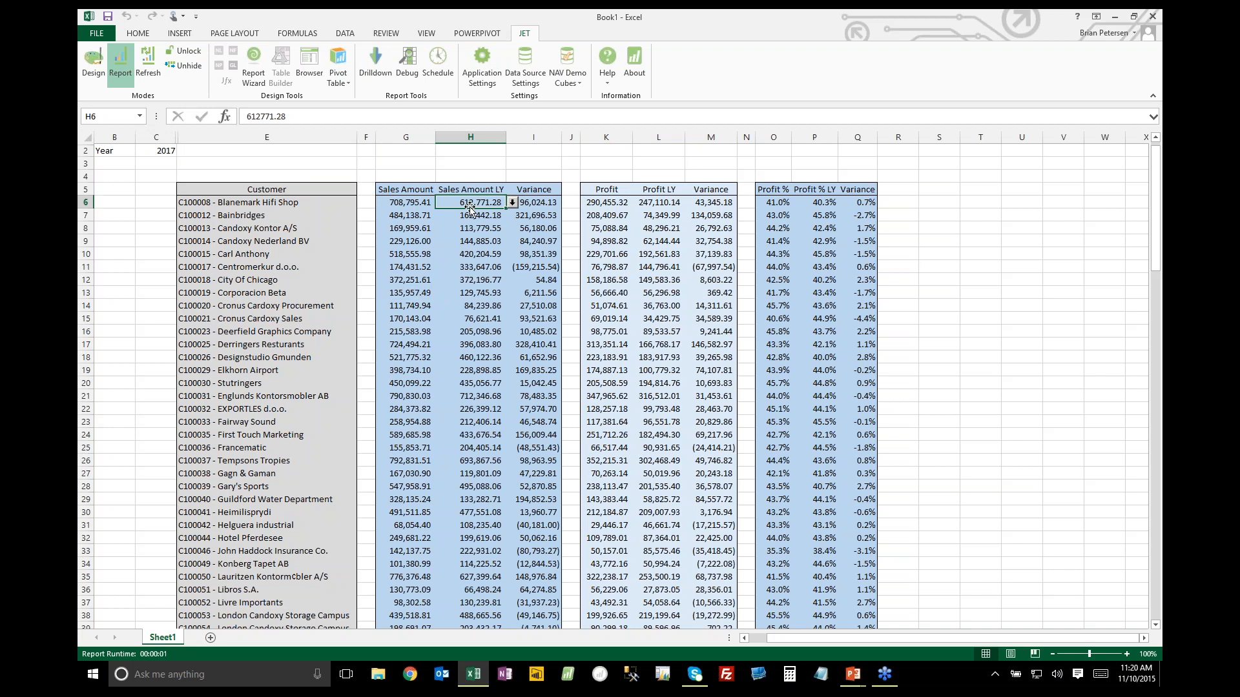
left_click(401, 202)
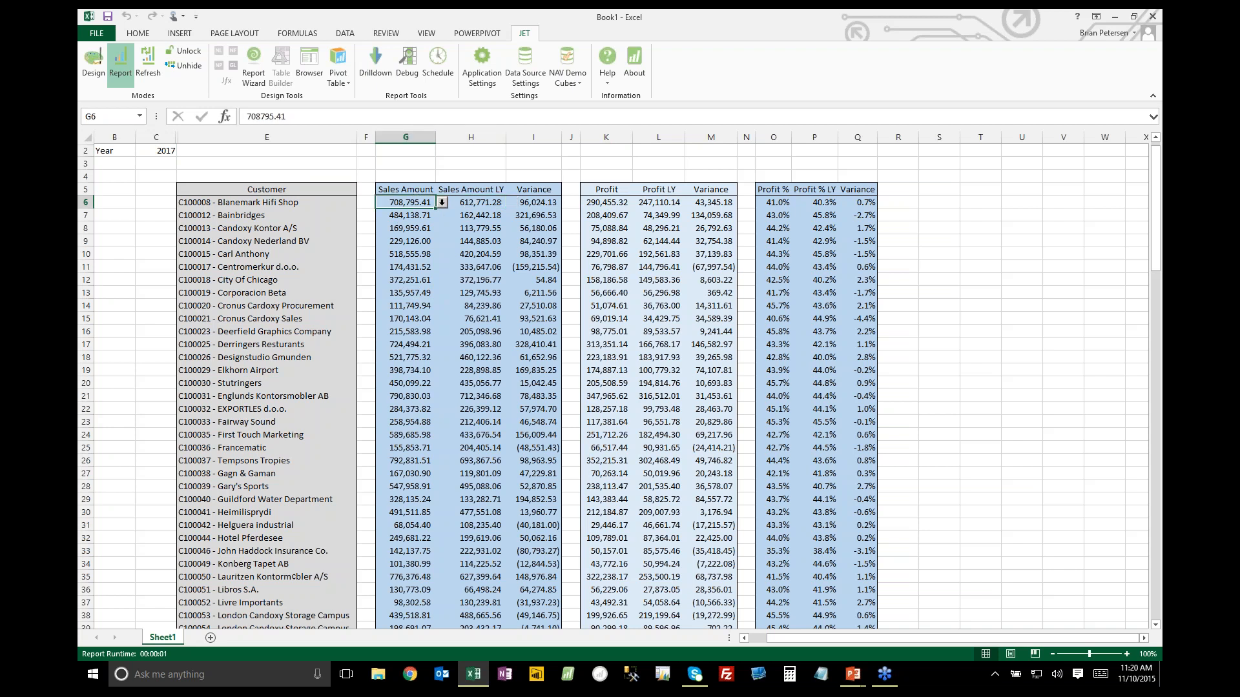
left_click(456, 202)
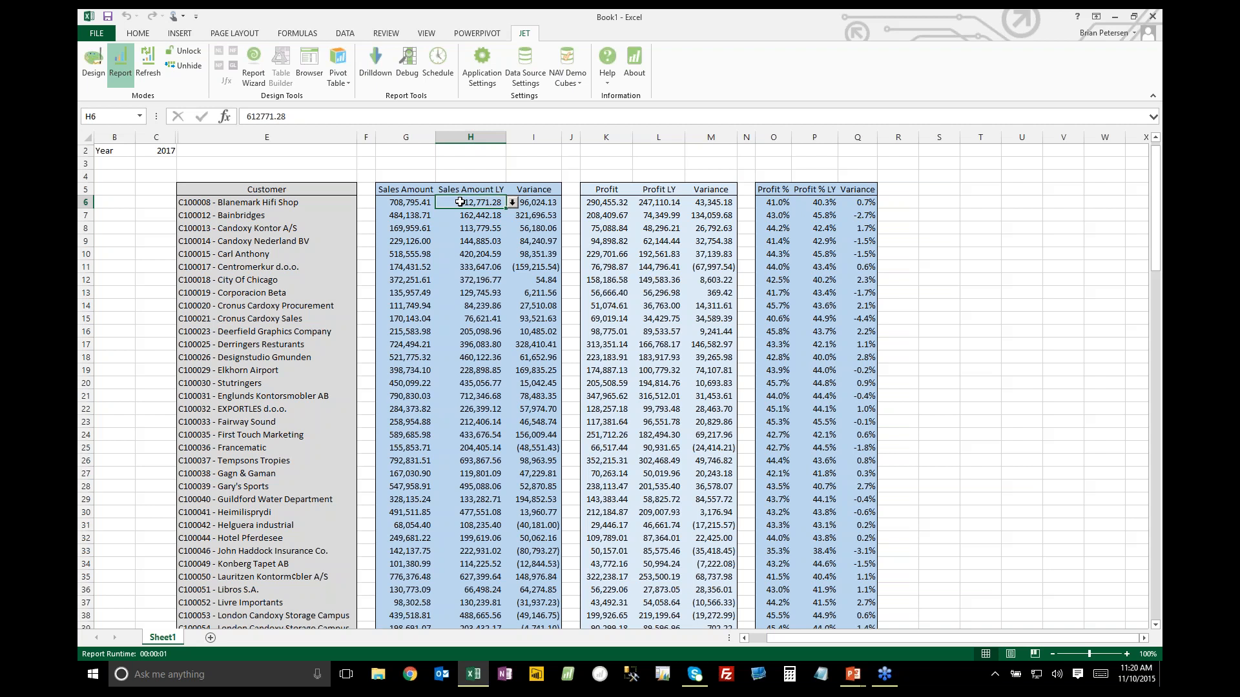
Check the Sales Amount LY formula in H6 in design mode and run the report again
left_click(93, 70)
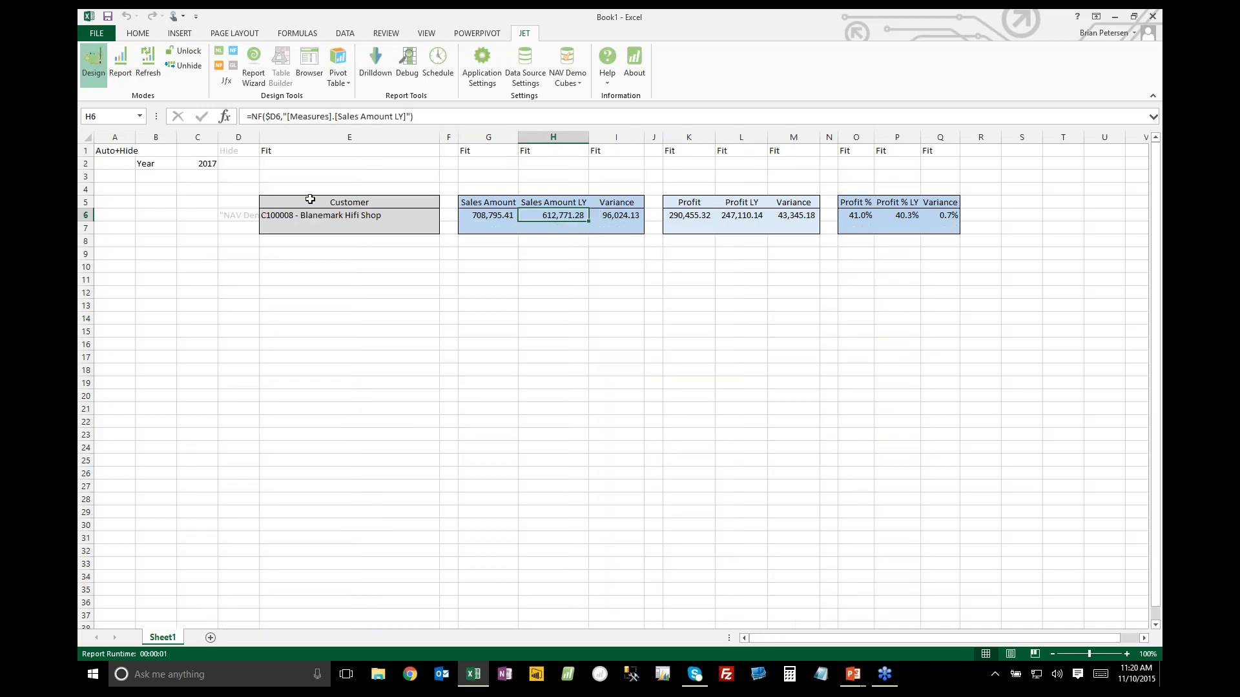
left_click(120, 71)
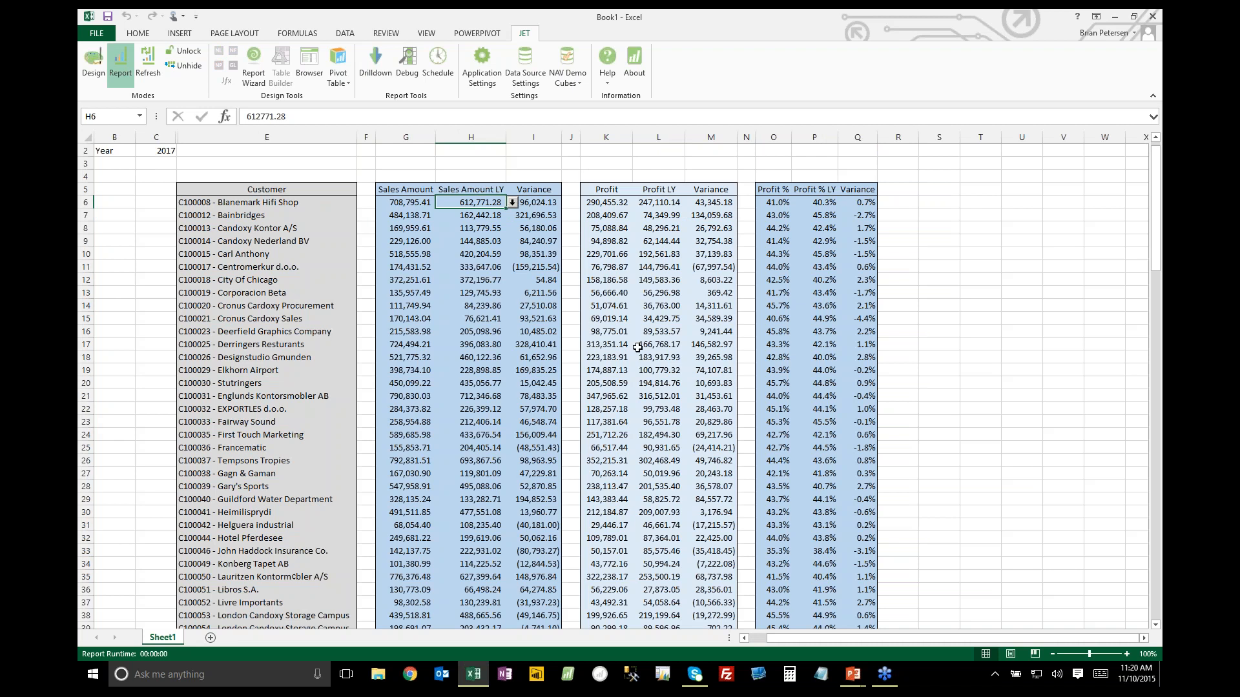
scroll(627, 383, "down", 5)
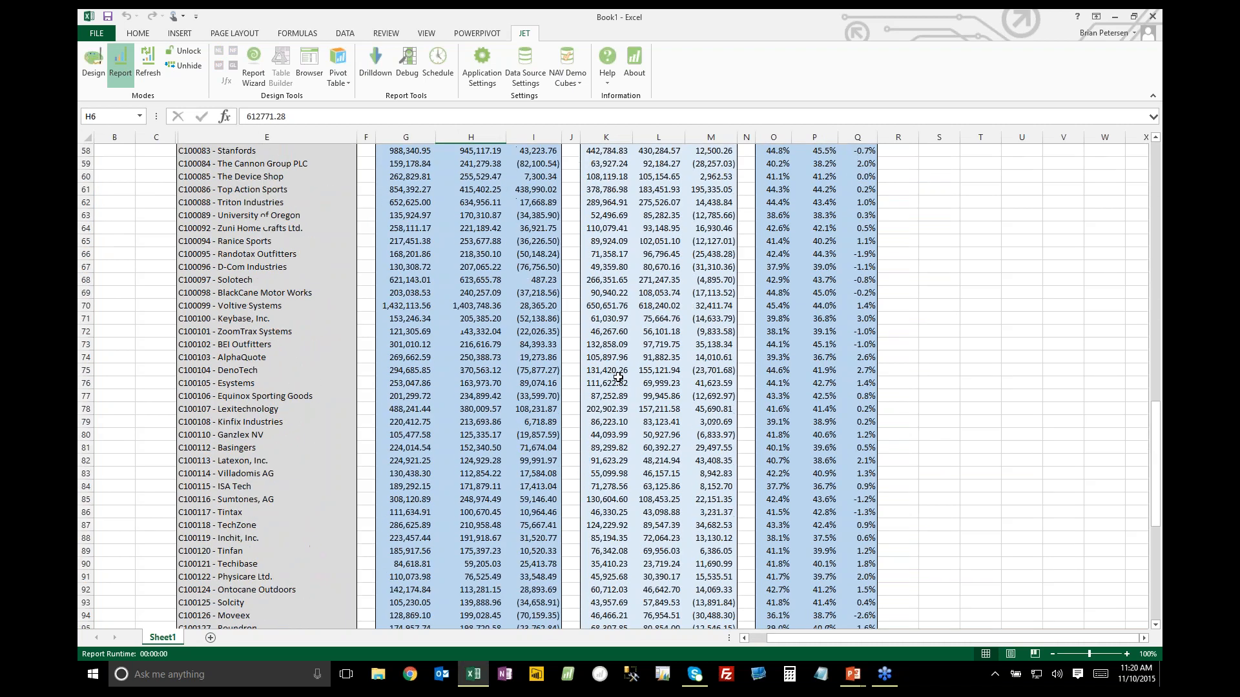
scroll(610, 378, "up", 5)
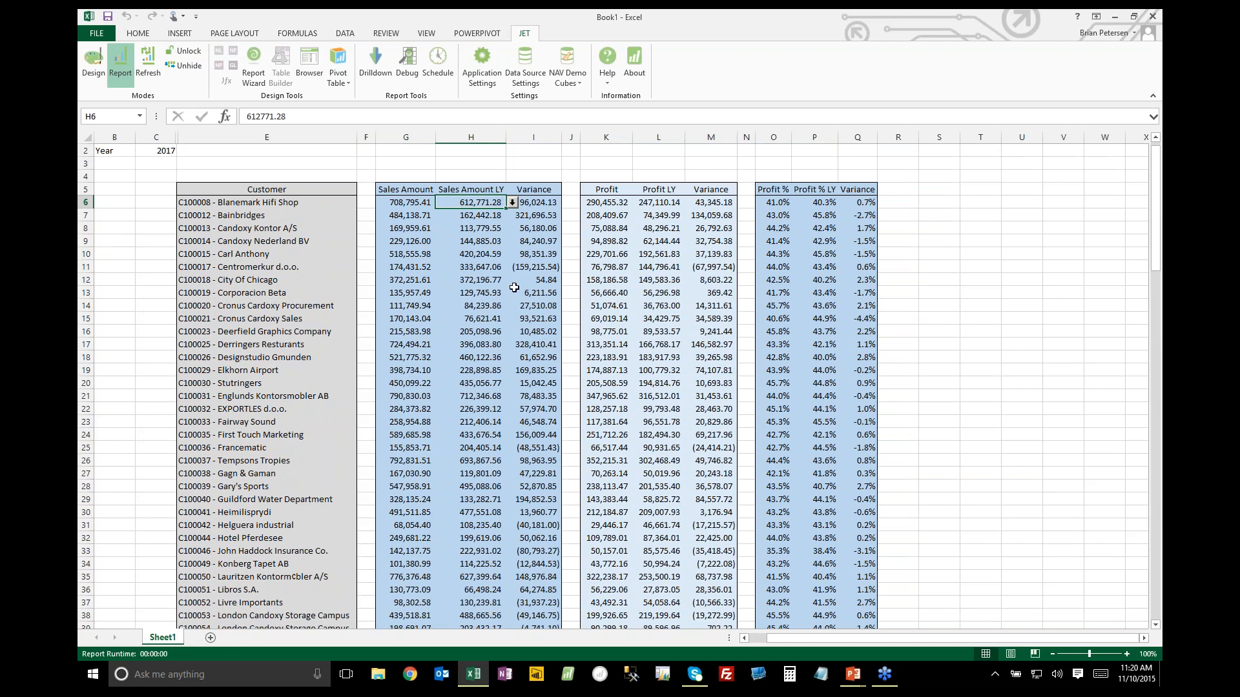
Inspect the negative sales variances in column I of the report
left_click(536, 266)
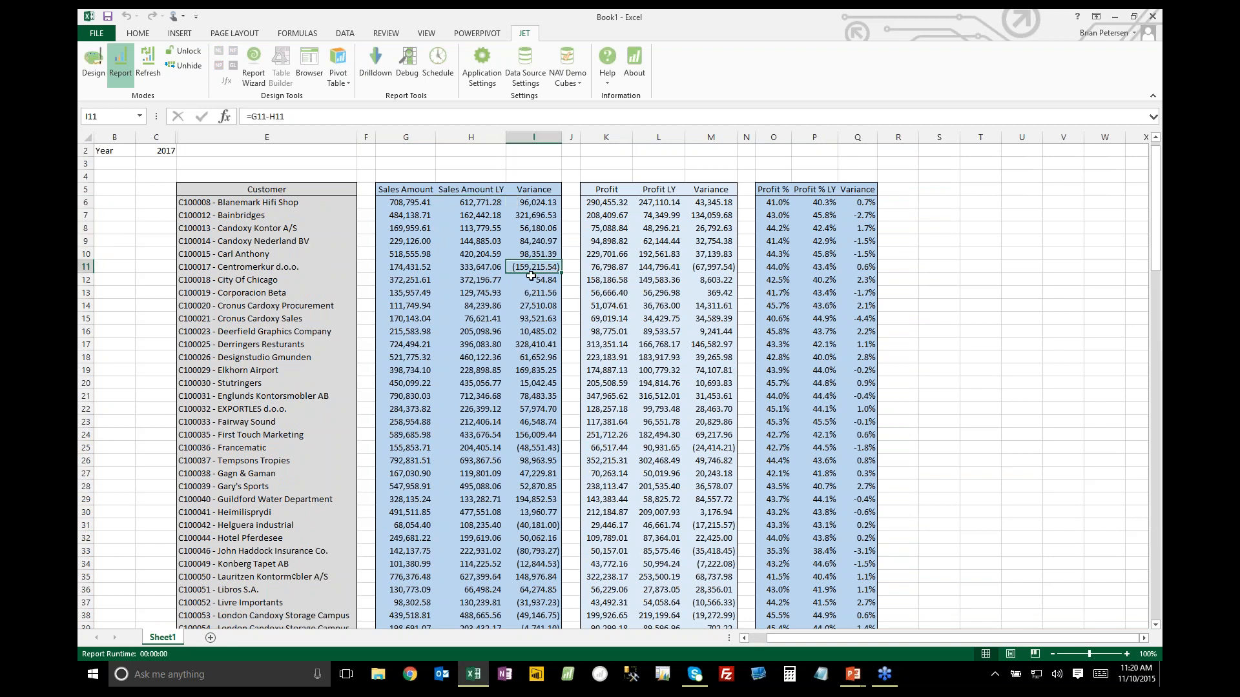
left_click(528, 448)
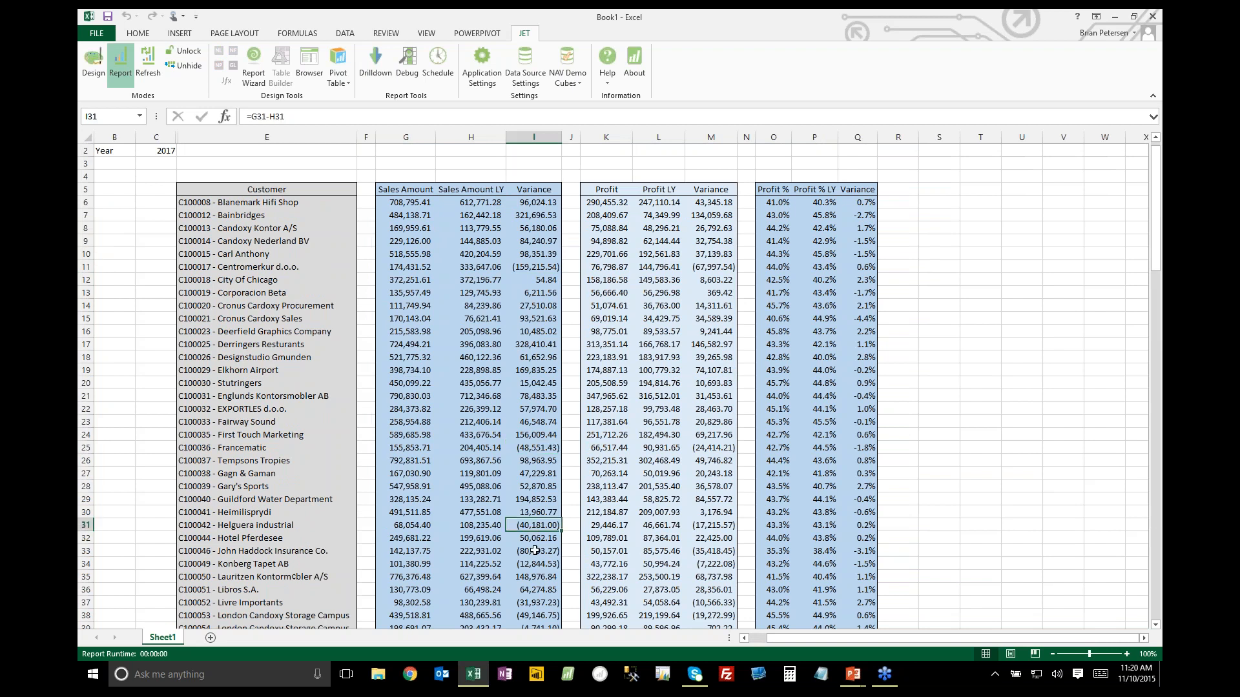
left_click(431, 370)
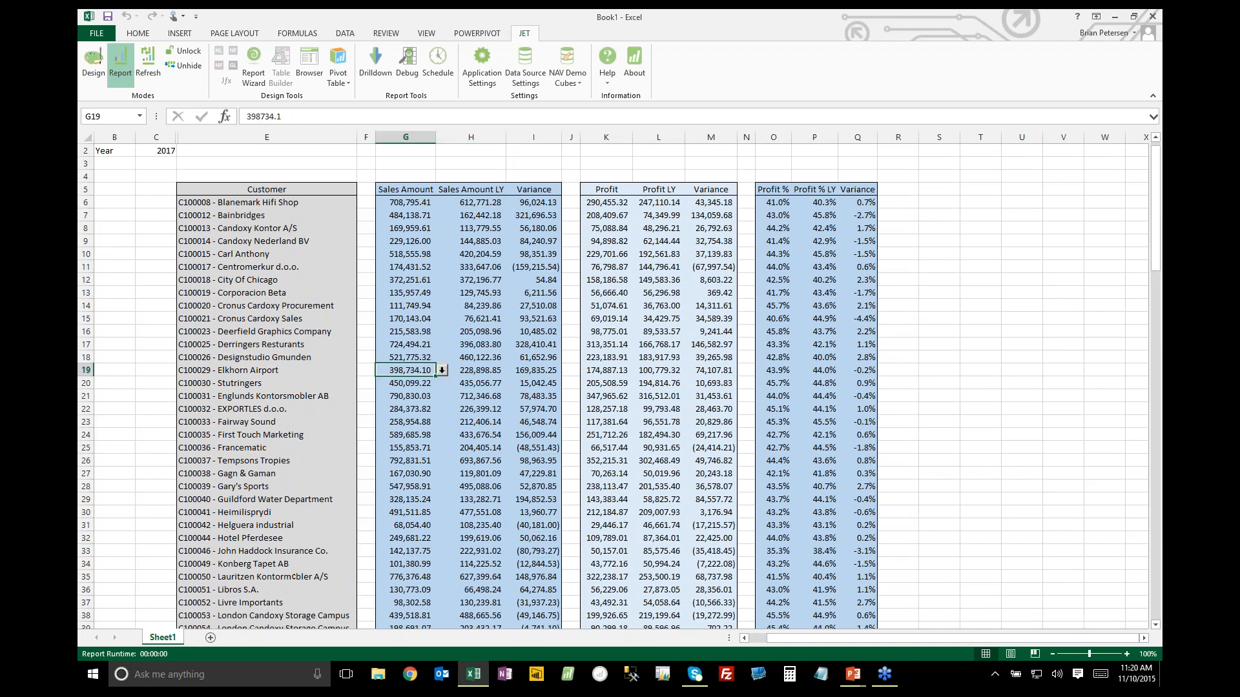
Switch the Jet report back to design mode
left_click(94, 63)
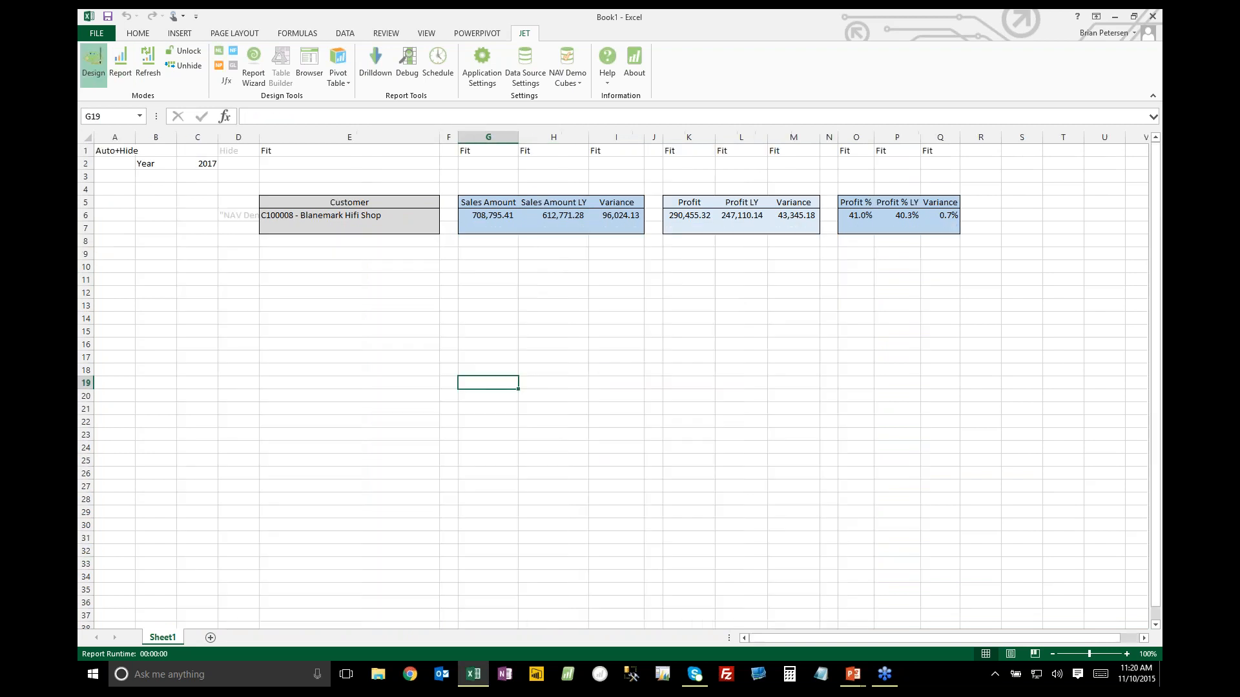
left_click(611, 215)
left_click(791, 214, "ctrl")
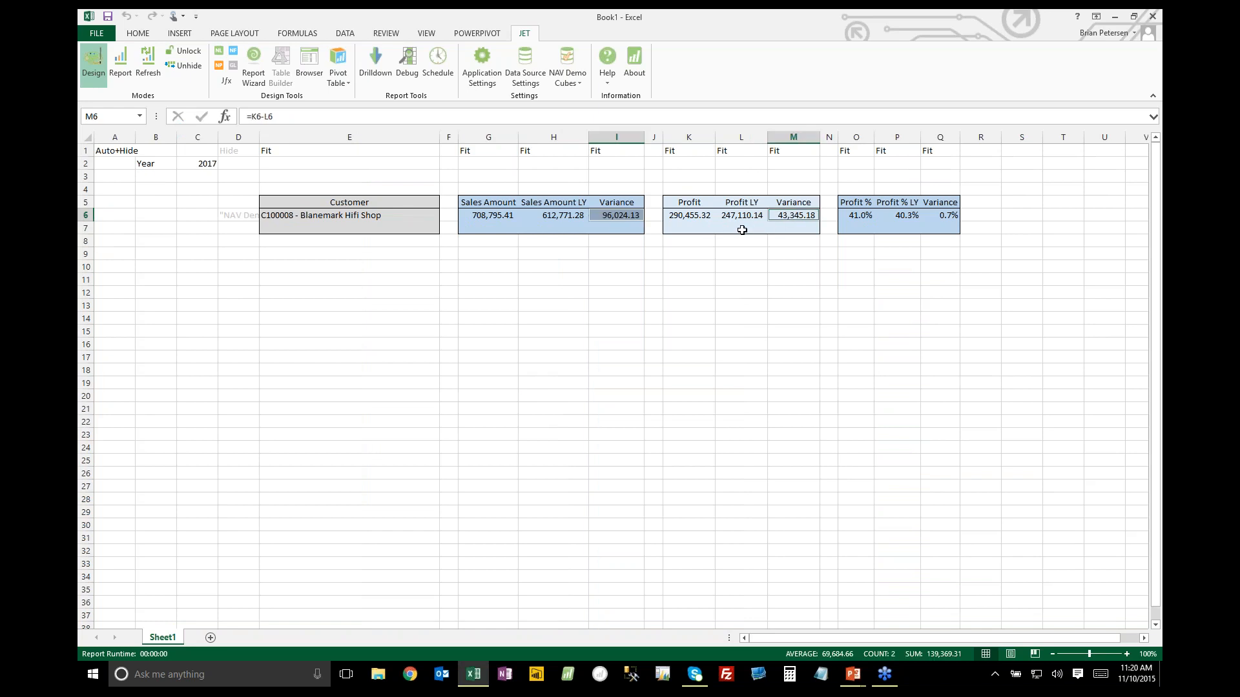
left_click(142, 38)
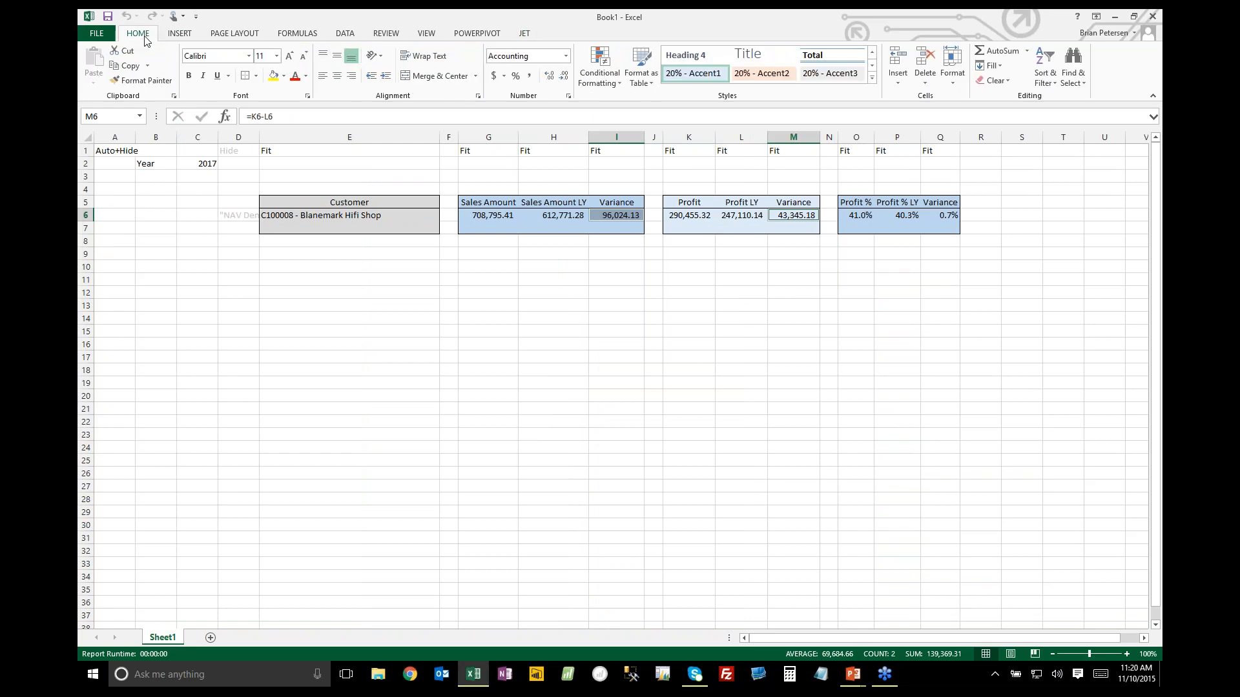
left_click(613, 83)
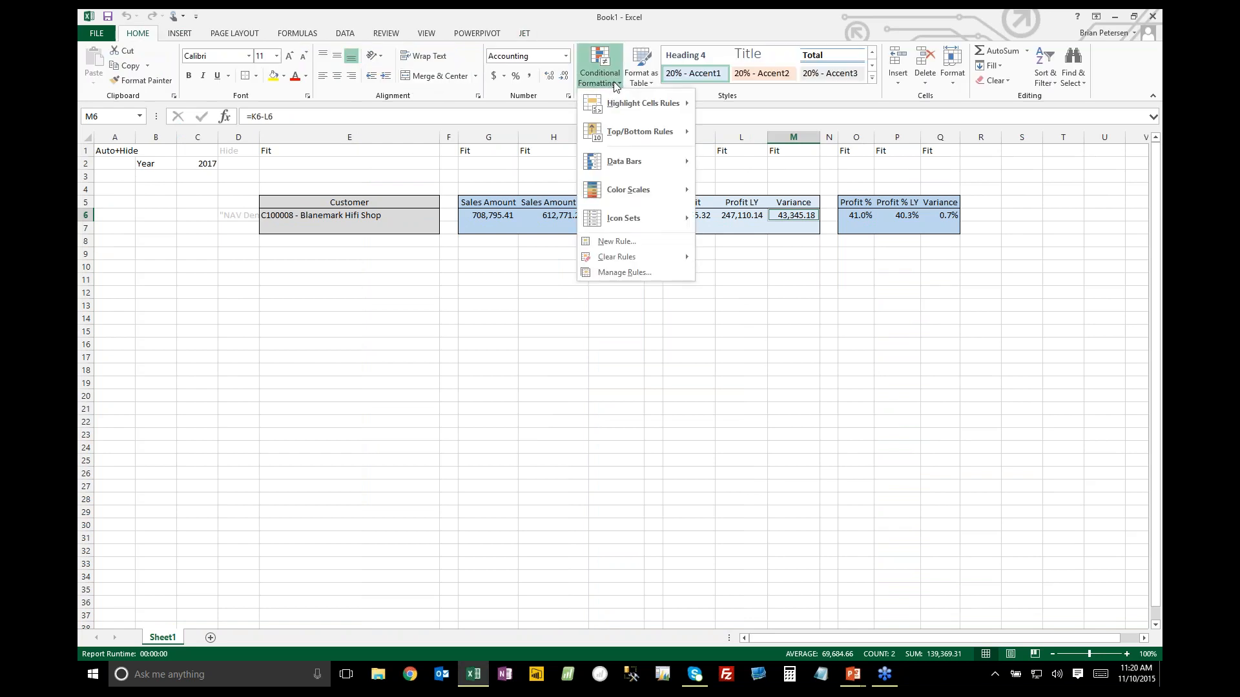
left_click(417, 257)
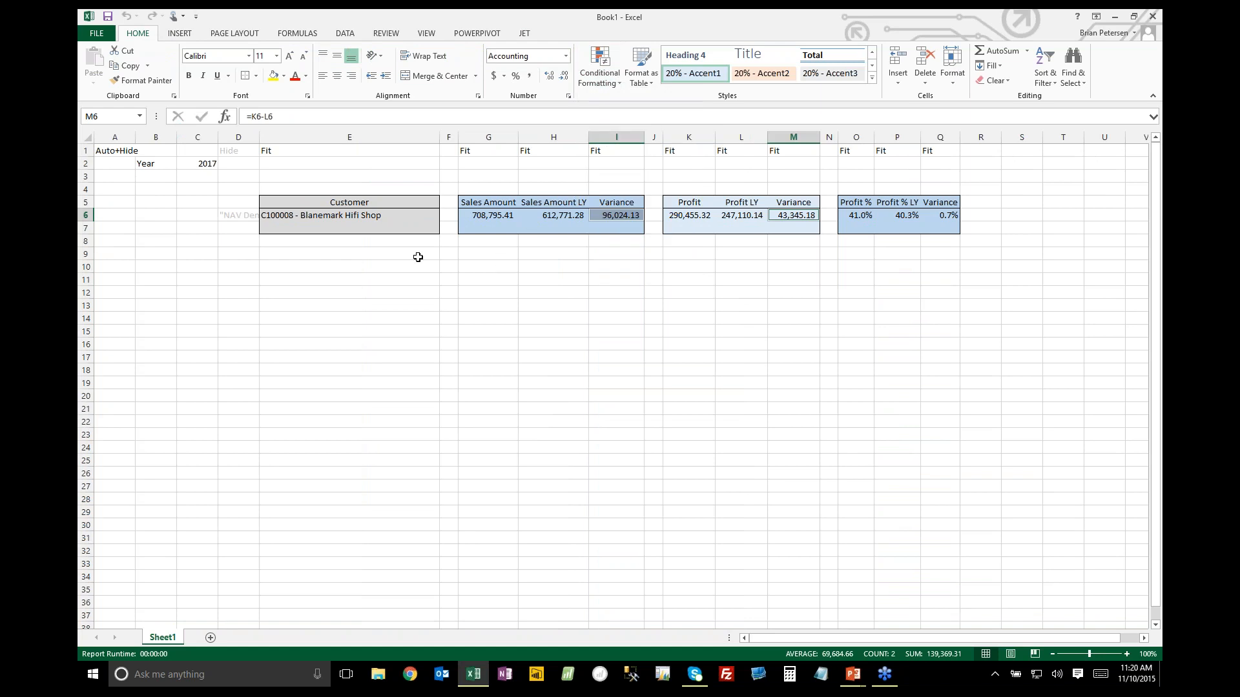
Enter the label Total in E9 and sum the Sales Amount column in G9 over G6:G8
left_click(418, 257)
type("Total")
key("Tab")
key("Tab")
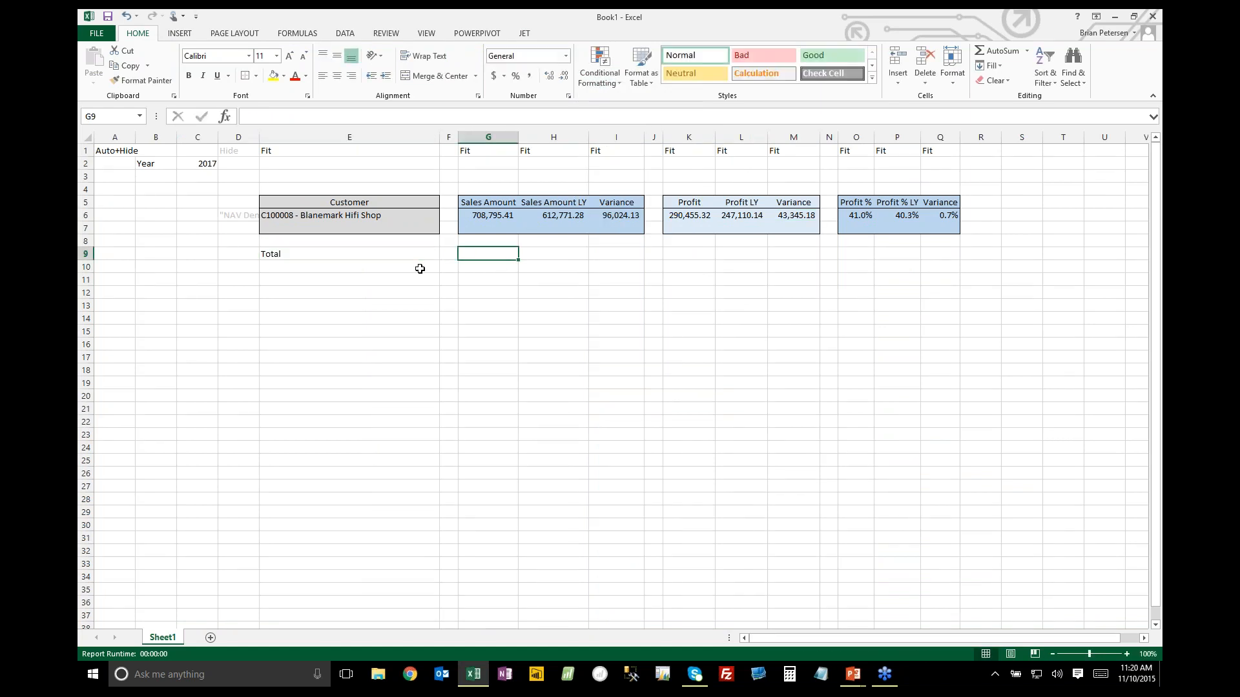
key("alt+=")
key("Return")
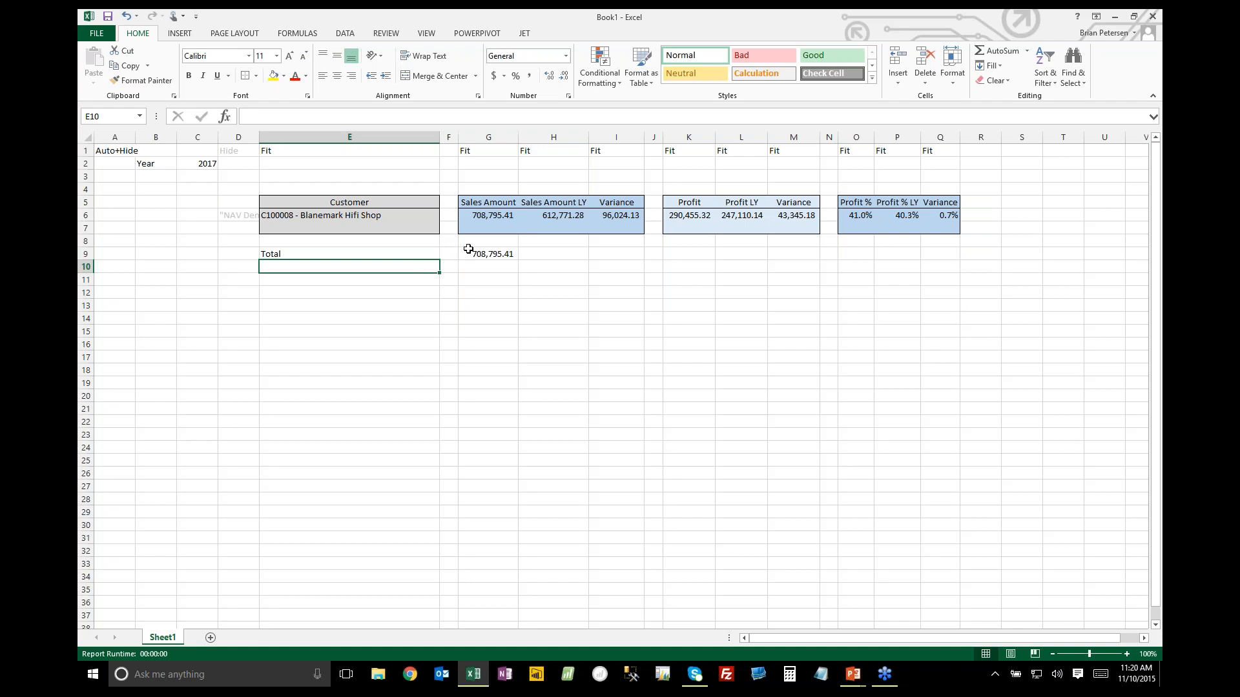
Extend the Sales Amount total to H9 for last year and copy the variance formula from I6 into I9
left_click(471, 252)
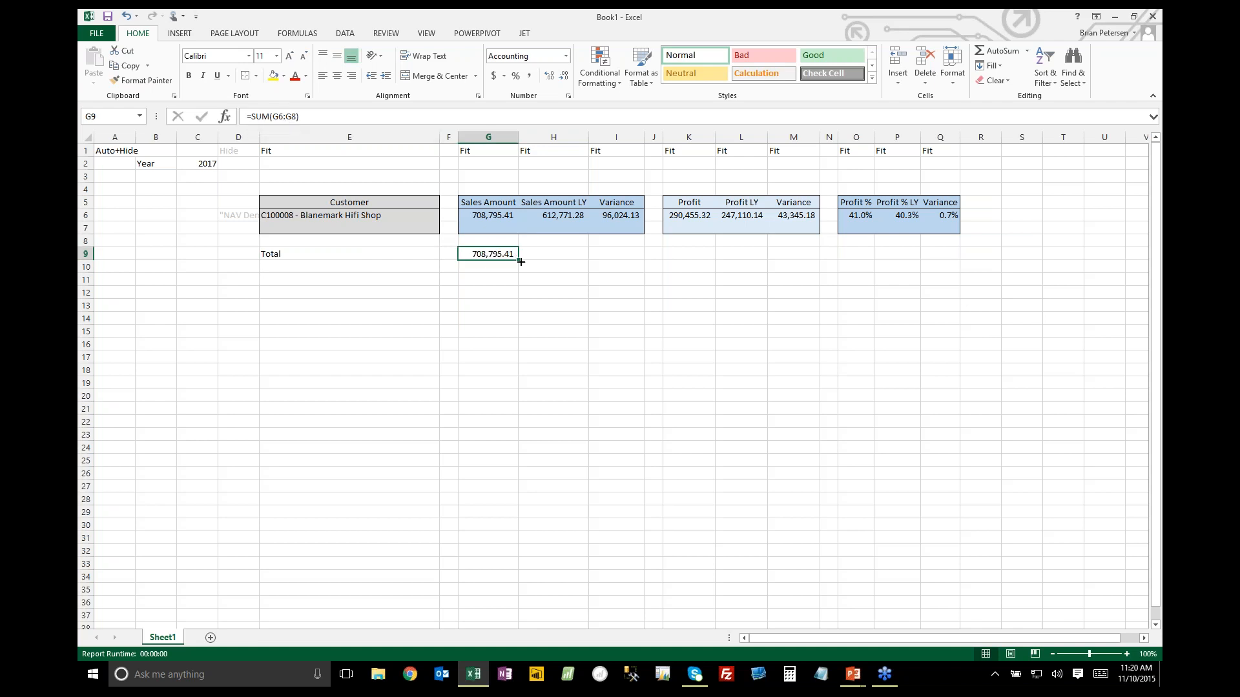
left_click_drag(520, 262, 585, 258)
left_click(616, 218)
key("ctrl+c")
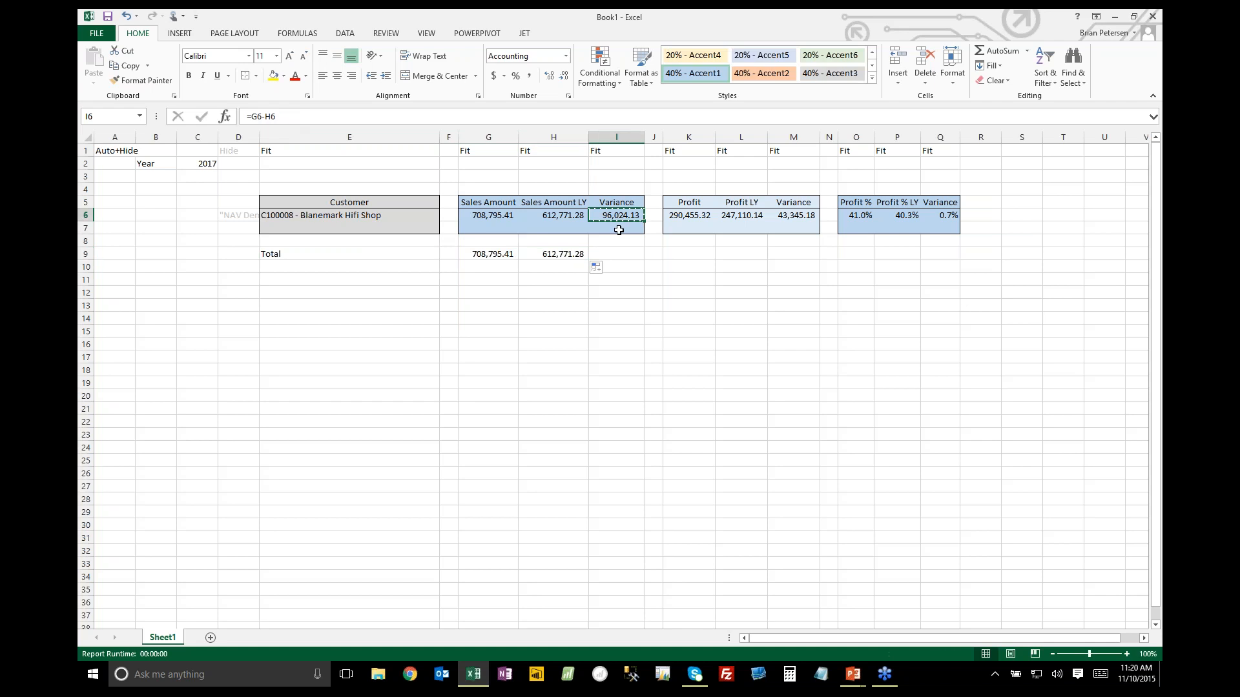
left_click(617, 254)
key("ctrl+v")
Copy the total formulas in G9:I9 to the Profit group at K9 and the Profit % group at O9
left_click_drag(506, 254, 602, 259)
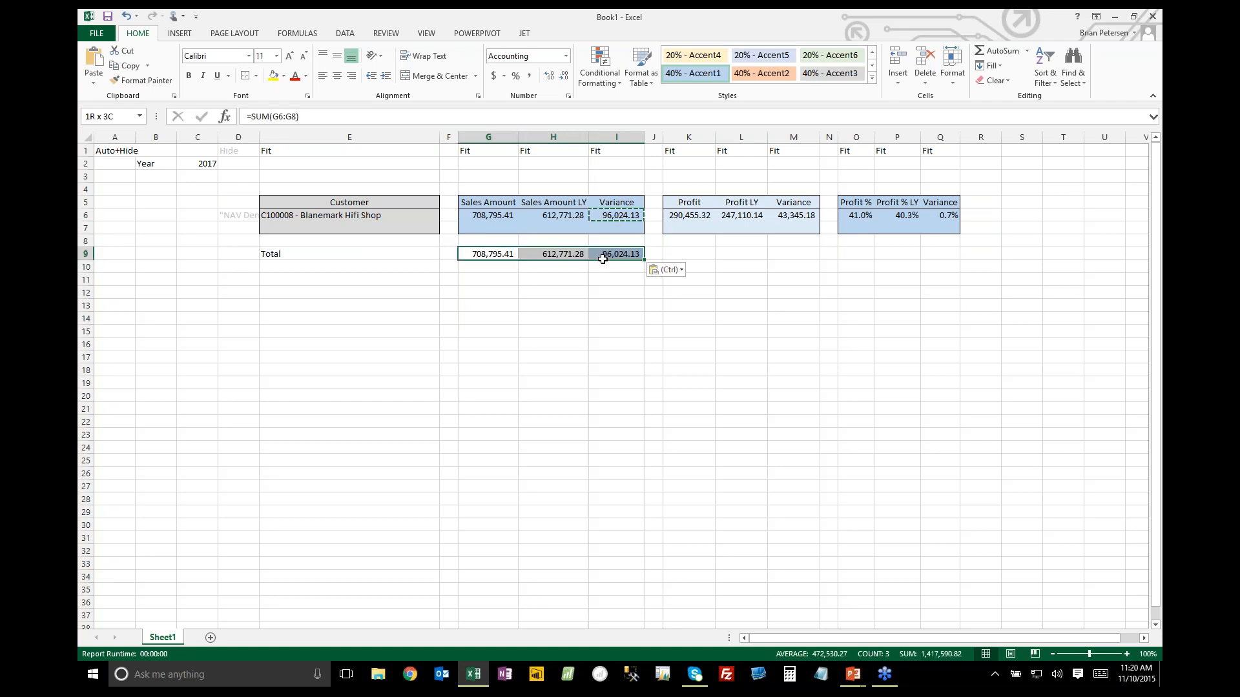
key("ctrl+c")
left_click(704, 254)
key("ctrl+v")
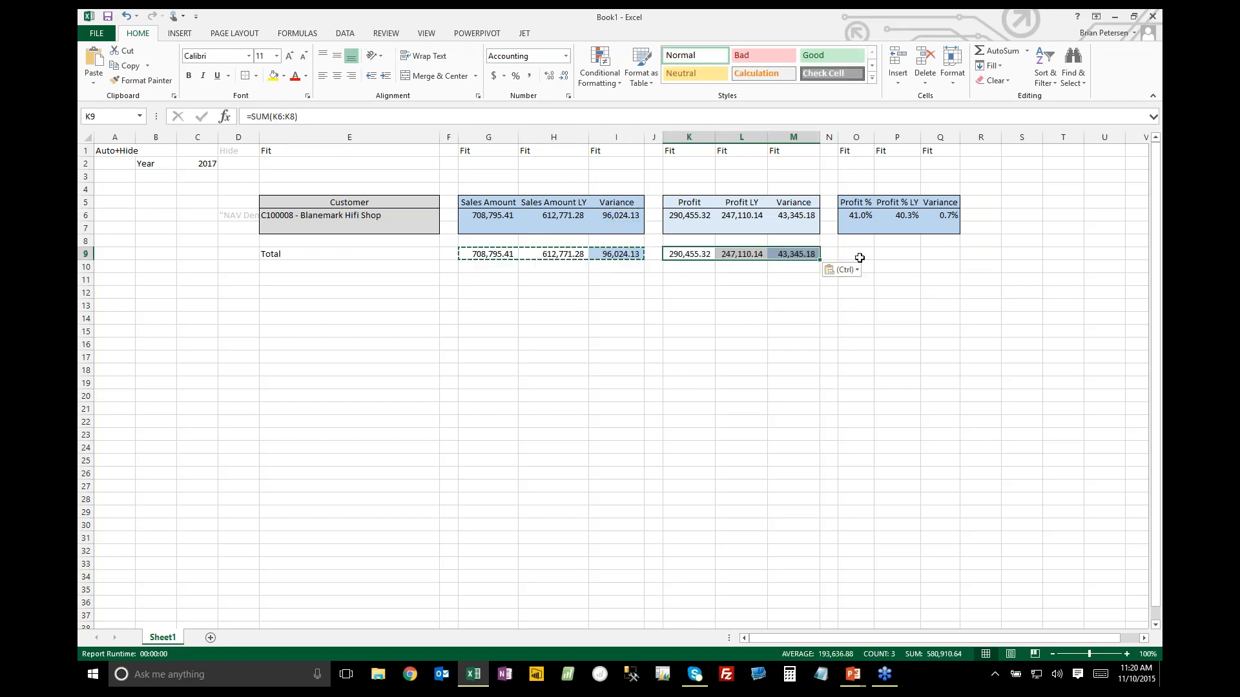
left_click(860, 258)
key("ctrl+v")
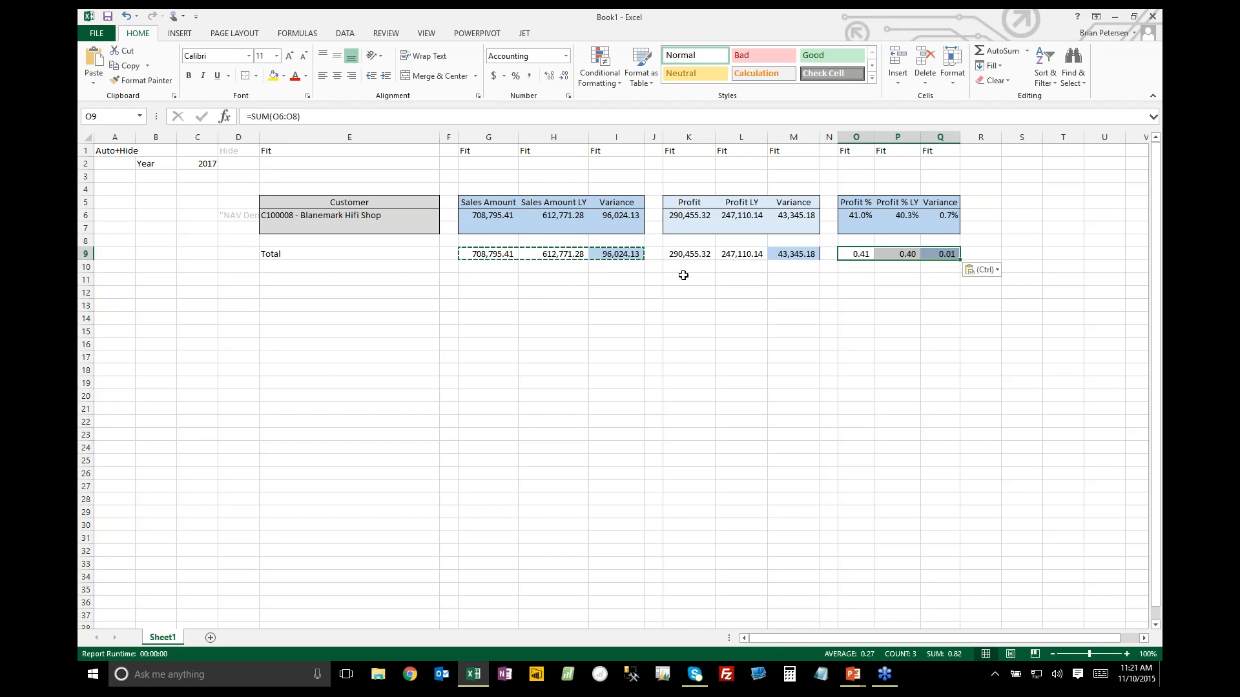
Apply the 40% - Accent1 cell style to the totals in G9:I9 and O9:Q9
left_click_drag(469, 249, 620, 255)
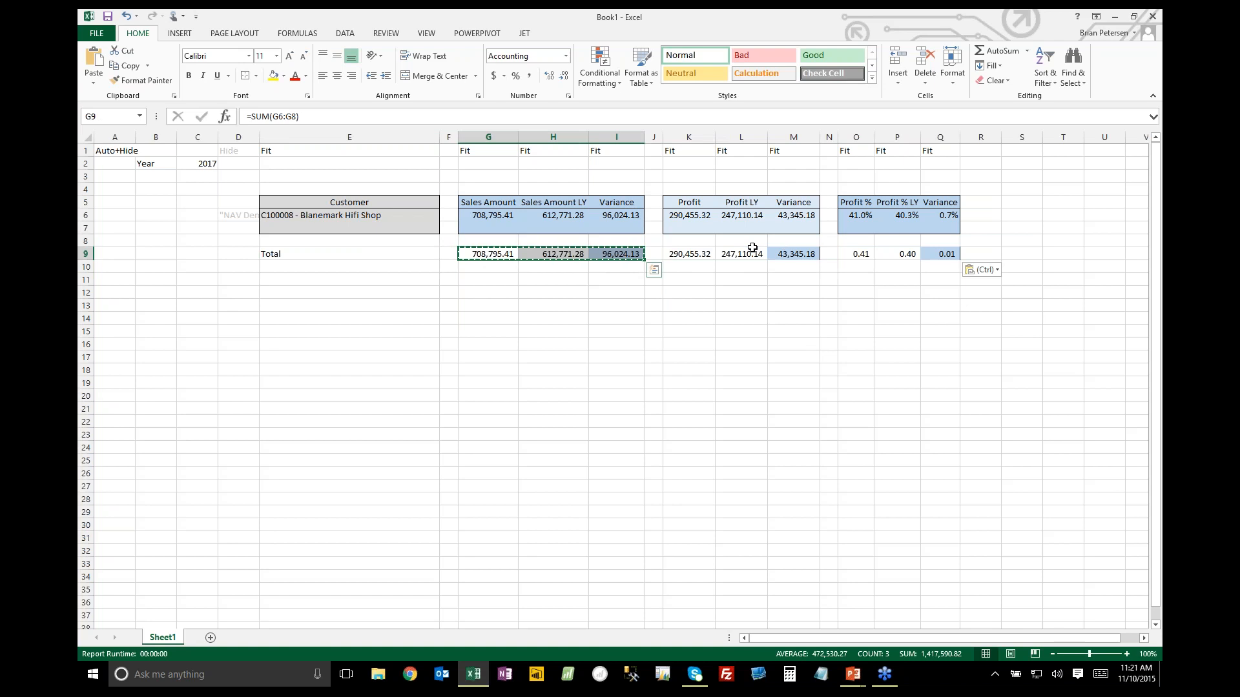
left_click_drag(851, 254, 931, 254)
left_click(873, 82)
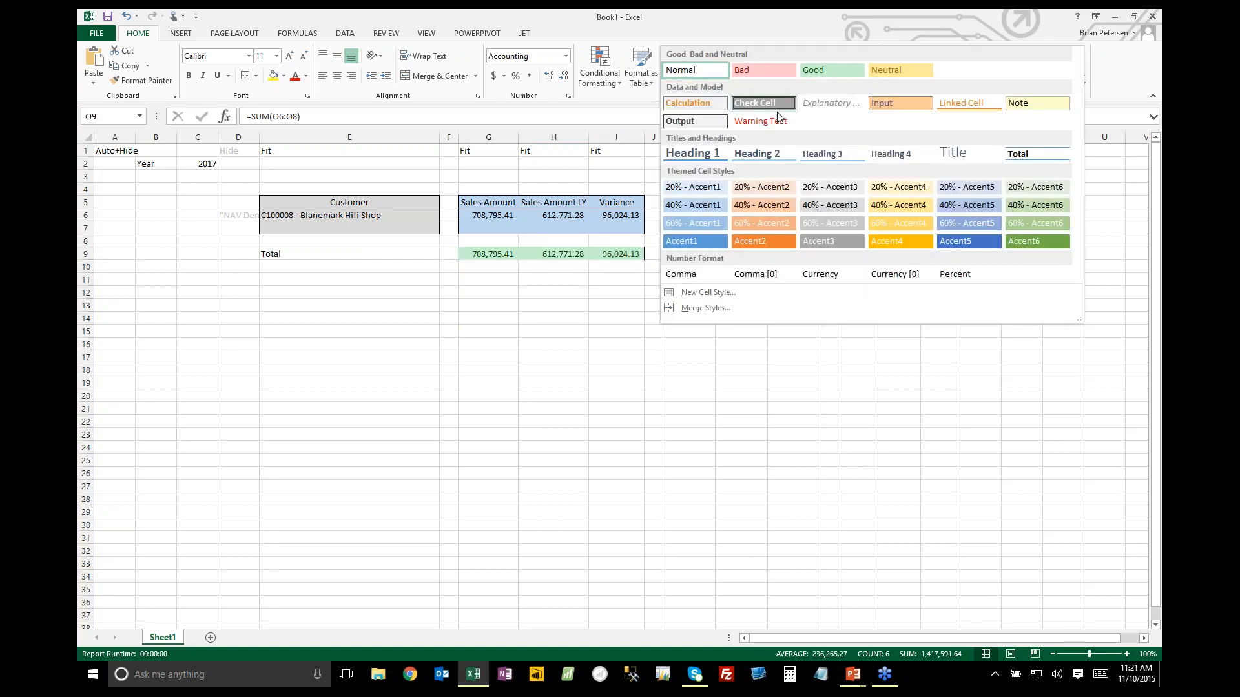
left_click(693, 205)
Style the profit totals in K9:M9 with 20% - Accent1 and the Total label in E9 with 40% - Accent3
left_click_drag(694, 254, 794, 254)
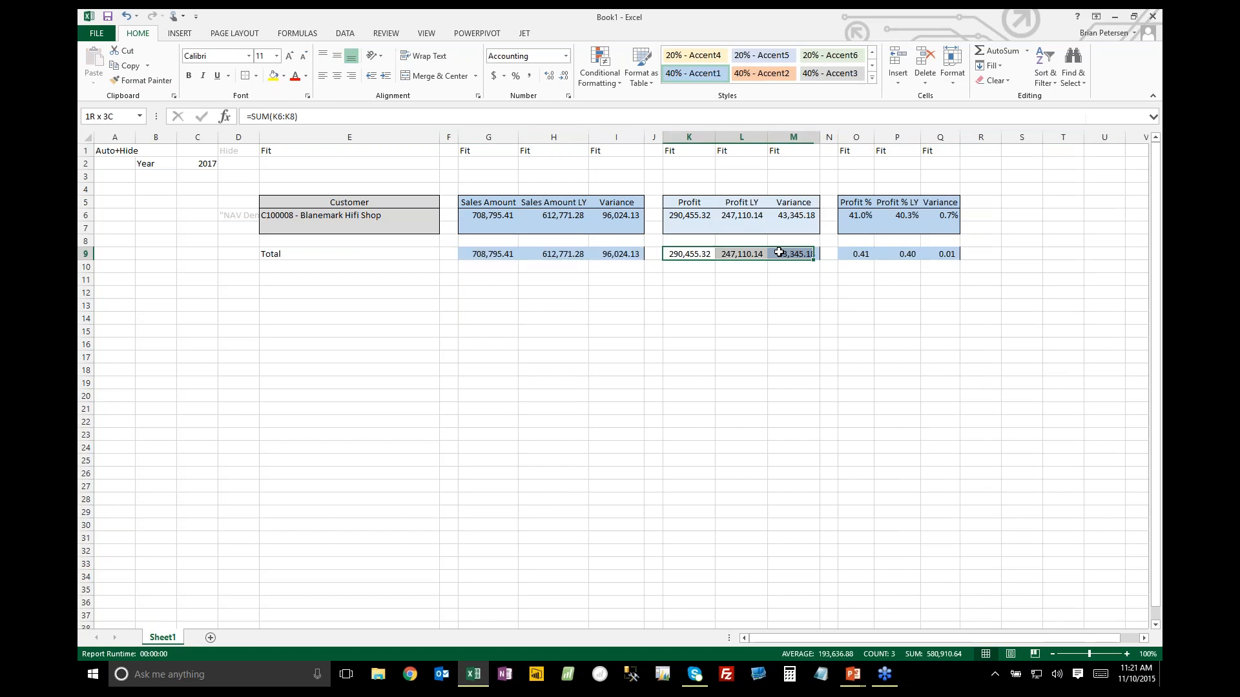
left_click(872, 78)
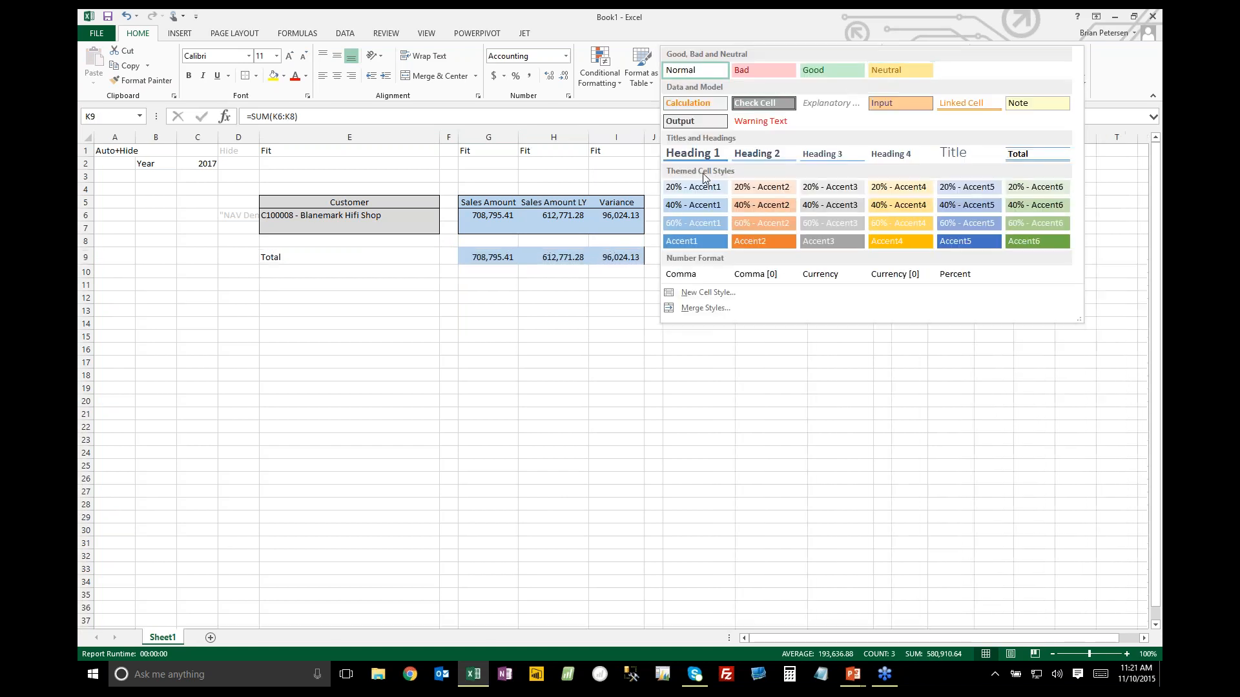
left_click(694, 187)
left_click(389, 253)
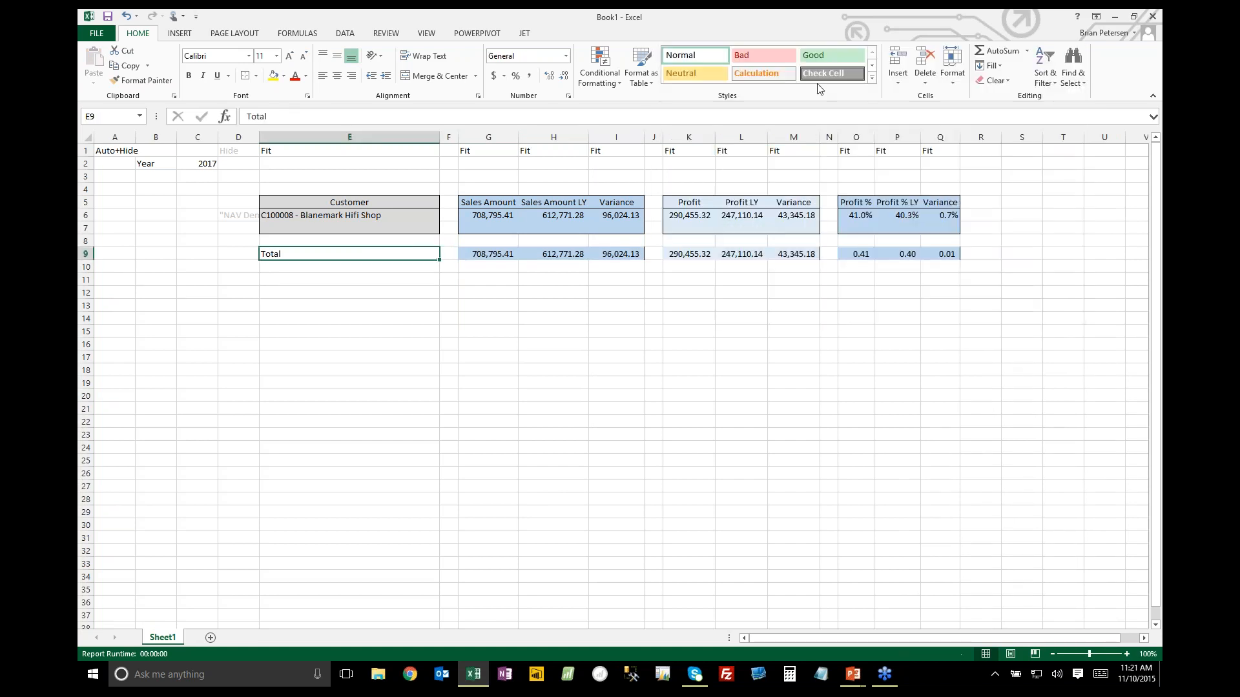
left_click(872, 78)
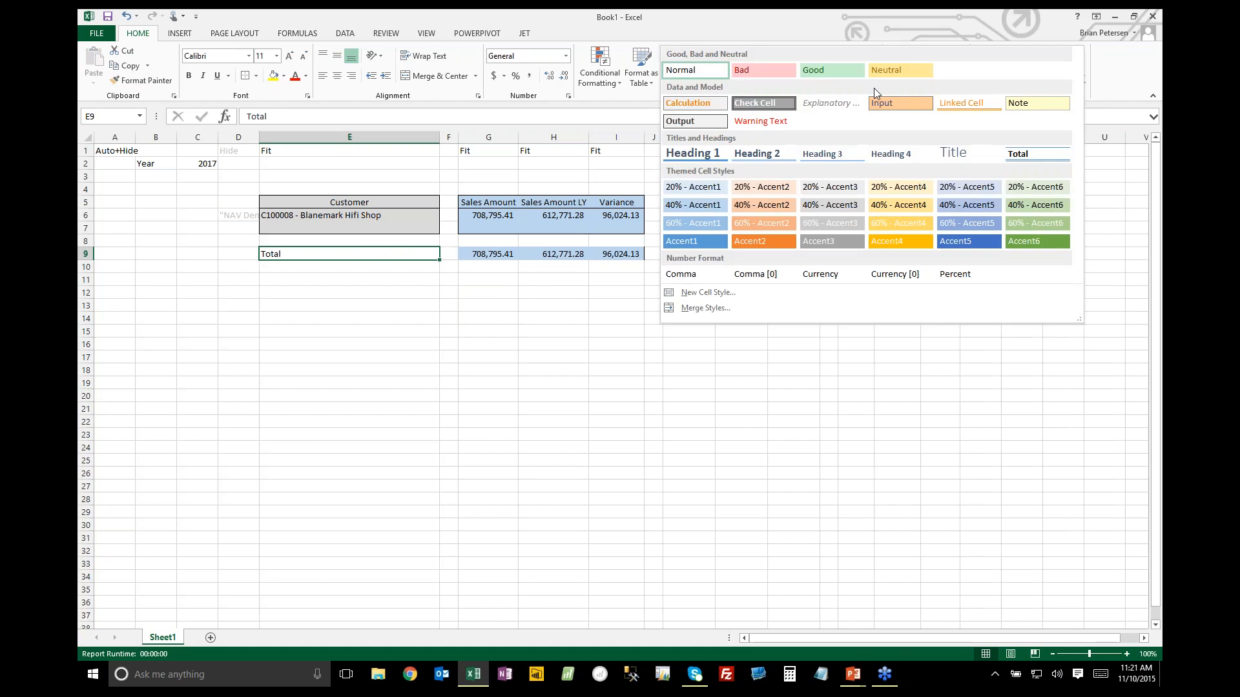
left_click(832, 205)
Apply the coloured three-arrow icon set as conditional formatting to variance cells I6, I9, M6 and M9
left_click(490, 257)
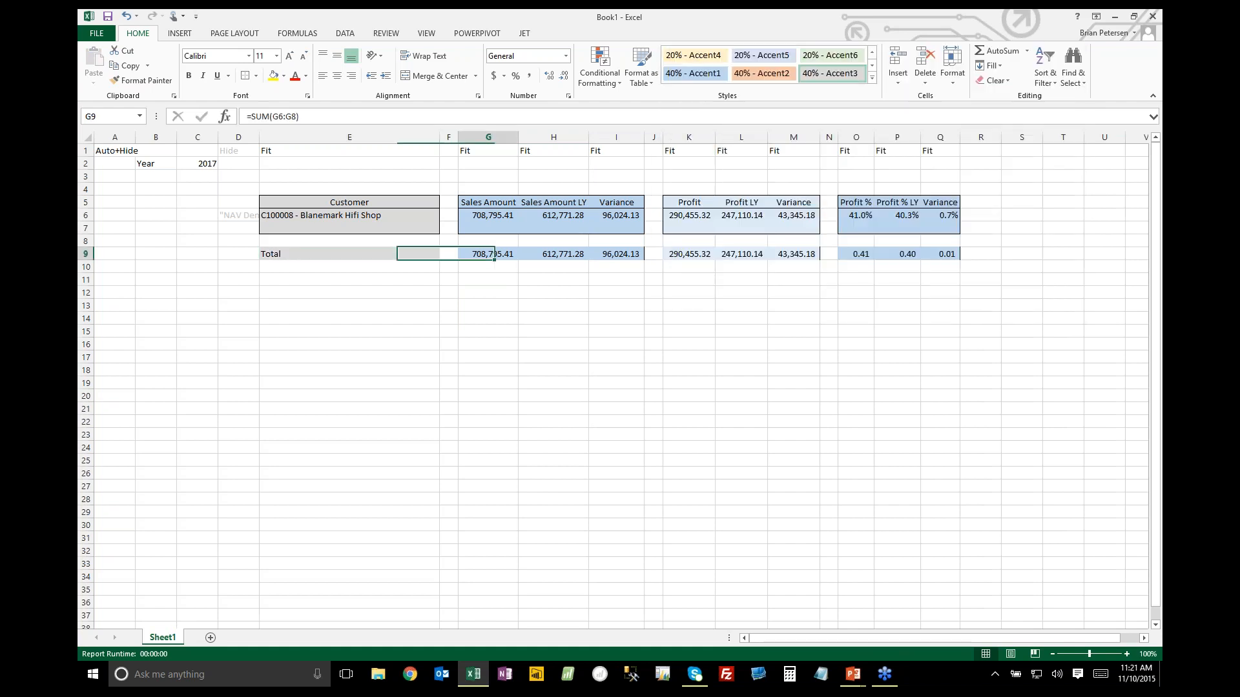
left_click(625, 217)
left_click(628, 253, "ctrl")
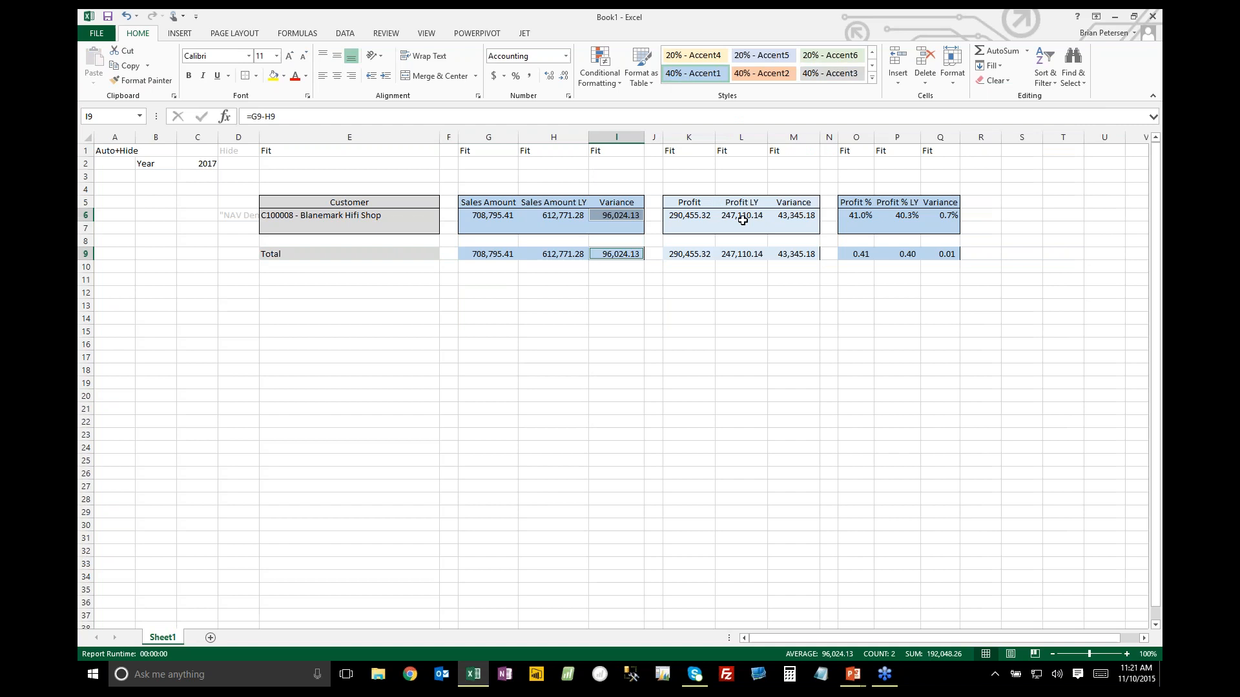
left_click(791, 215, "ctrl")
left_click(789, 251, "ctrl")
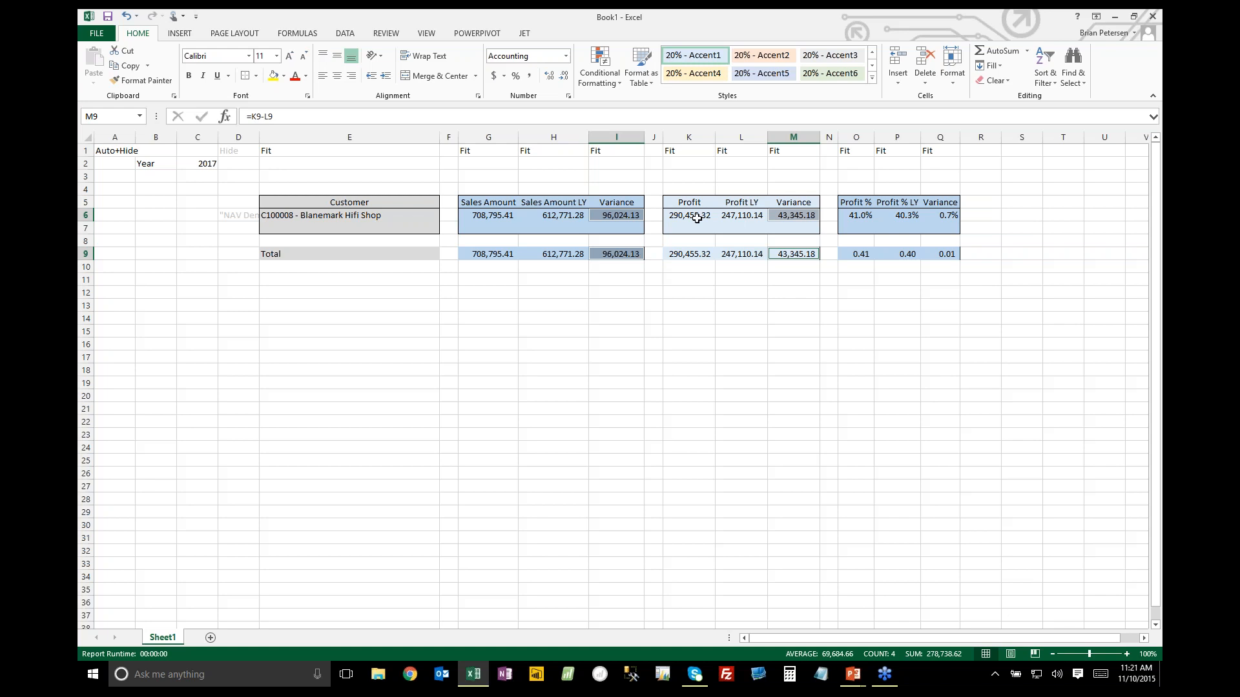
left_click(602, 83)
mouse_move(623, 219)
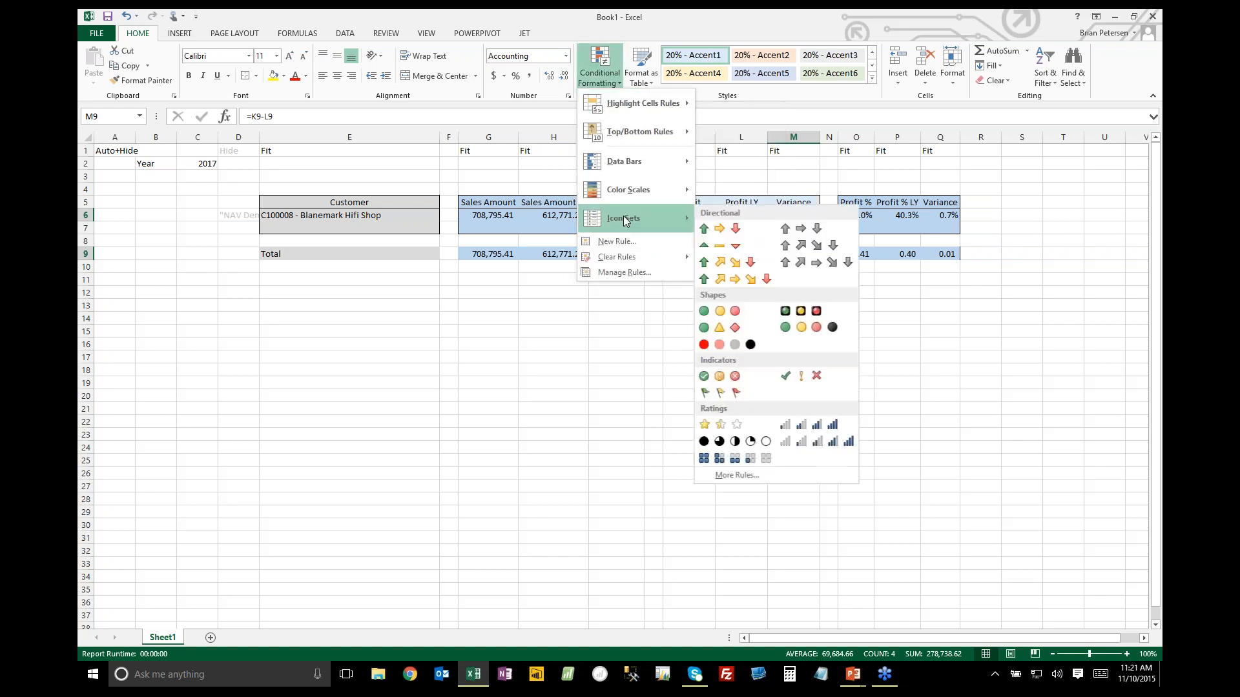
left_click(723, 230)
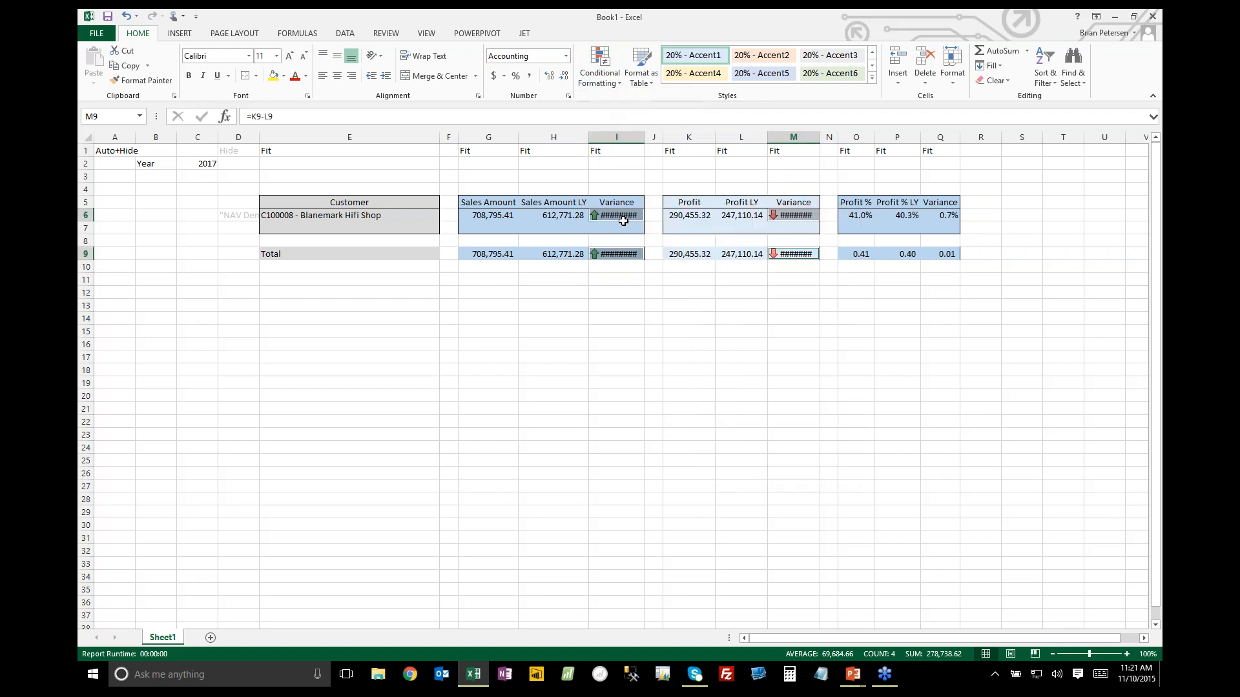
Edit the variance icon rule so both thresholds use the Number type, with the green arrow for values of 0 or more
left_click(600, 68)
left_click(624, 272)
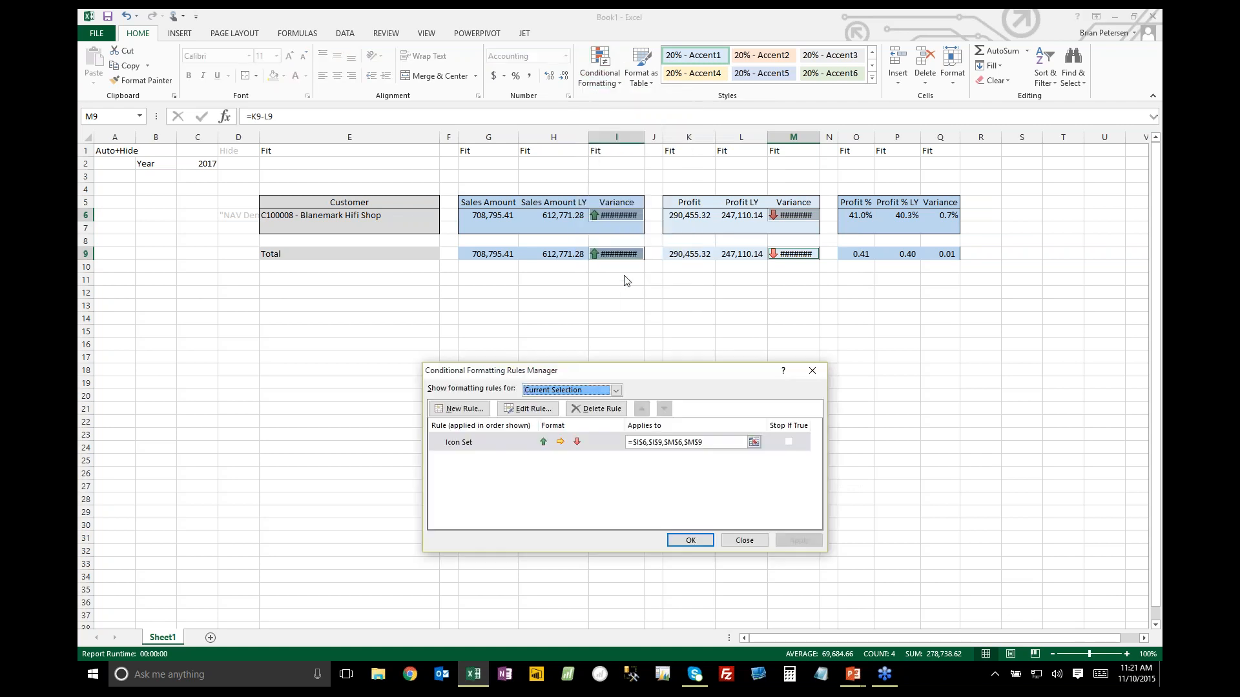
double_click(511, 443)
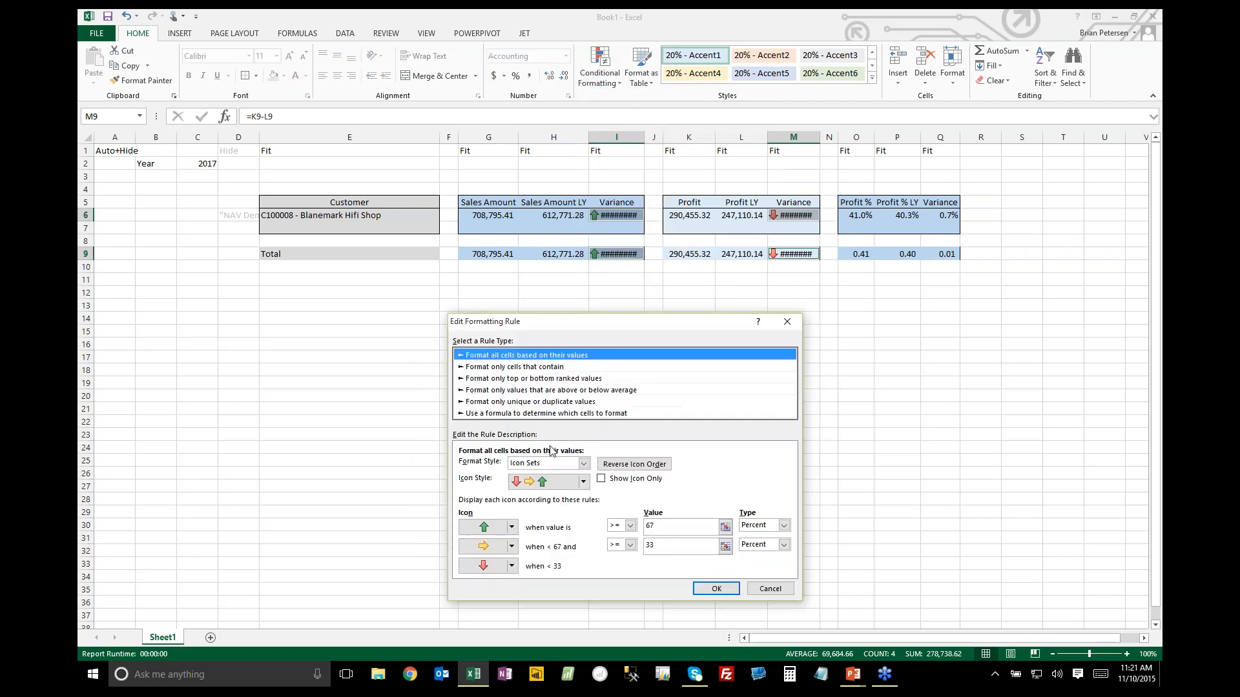
left_click(753, 531)
left_click(756, 537)
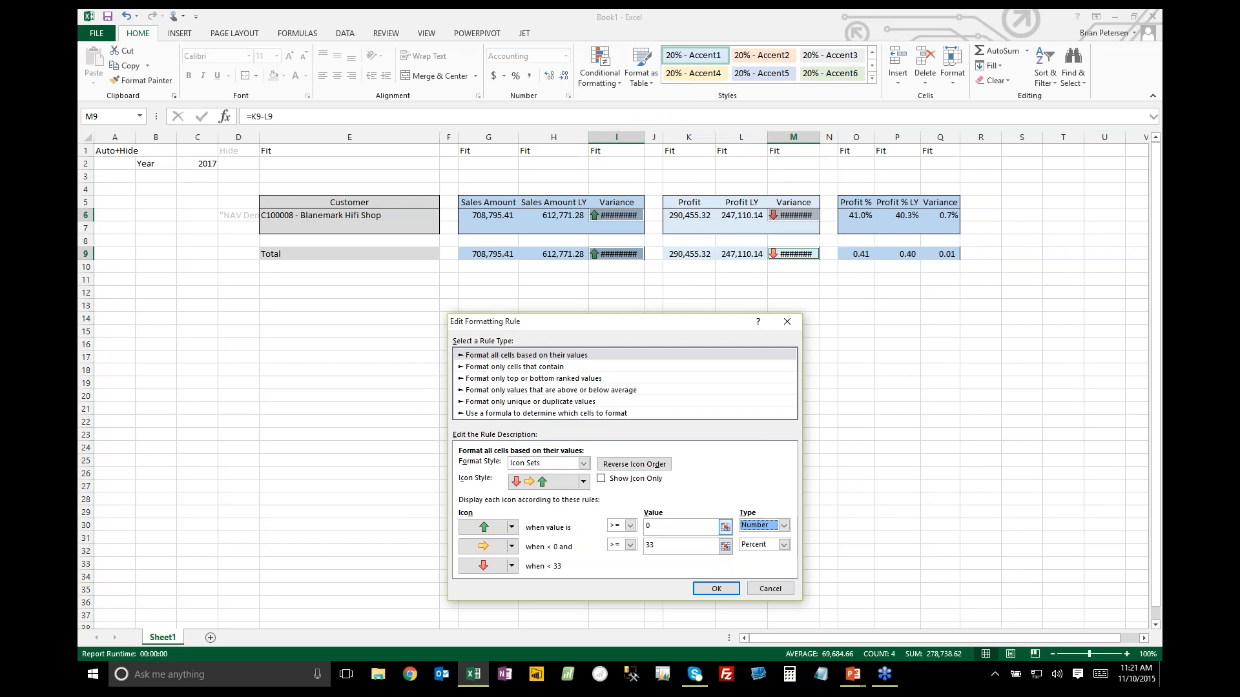
left_click_drag(687, 527, 623, 549)
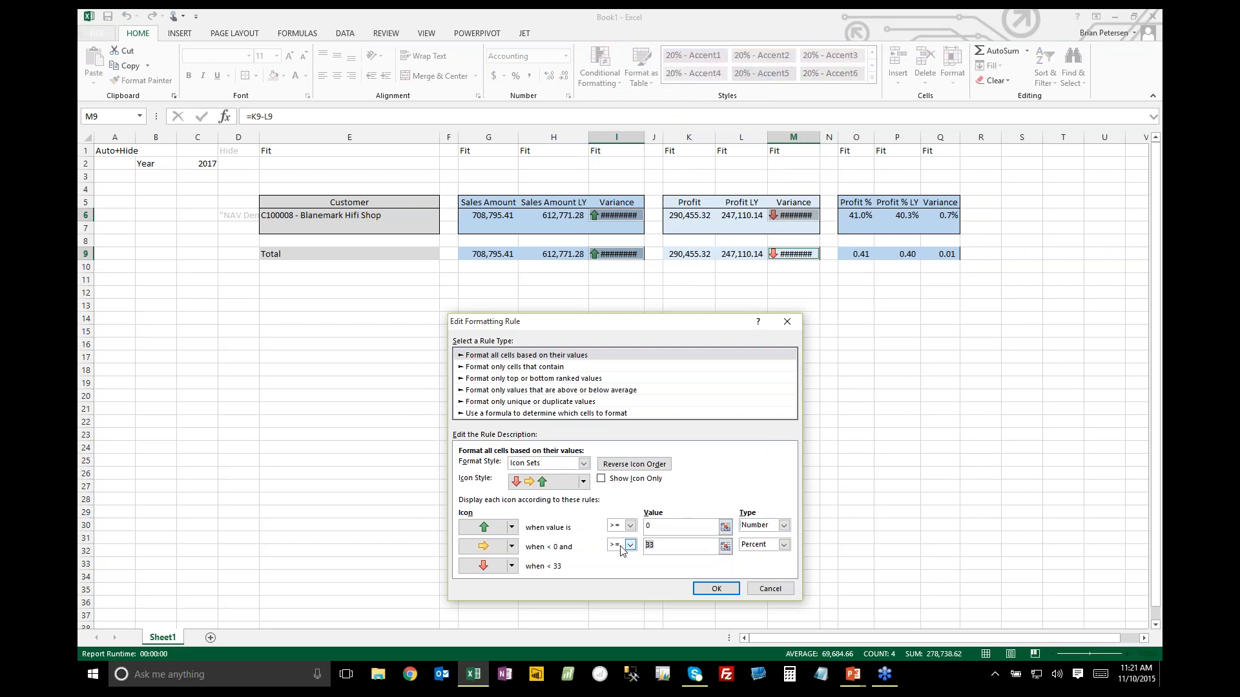
left_click(764, 545)
left_click(765, 557)
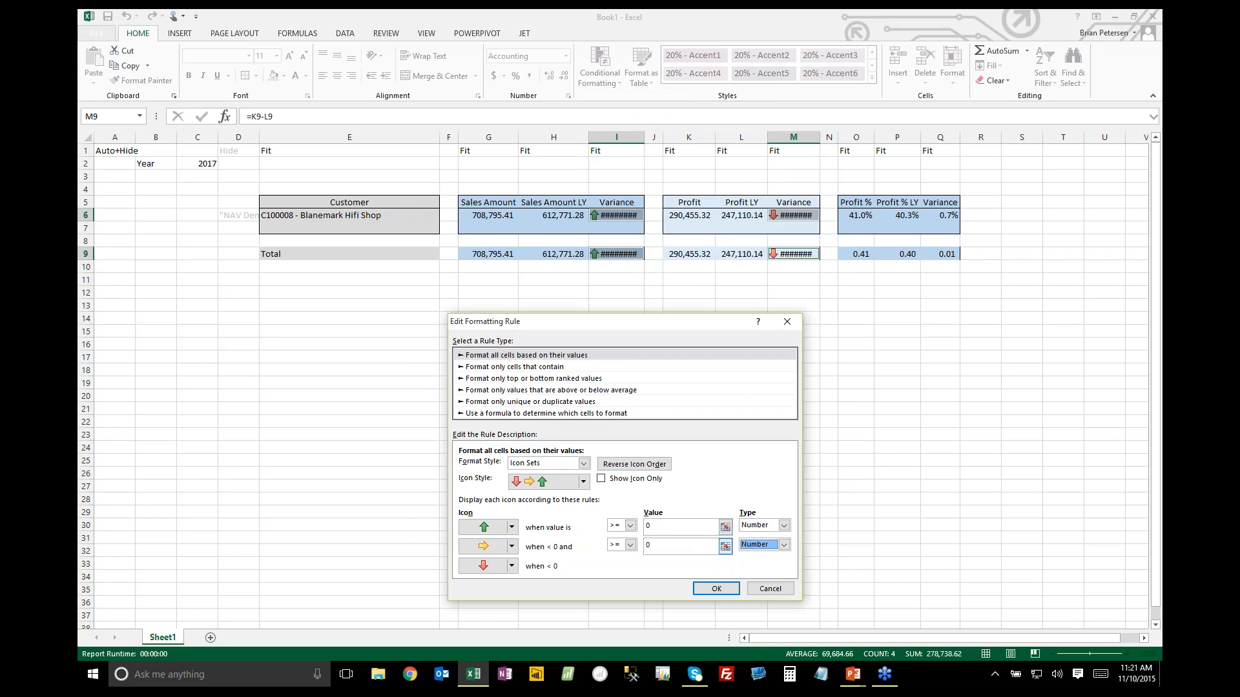
left_click(653, 546)
left_click(722, 588)
left_click(689, 542)
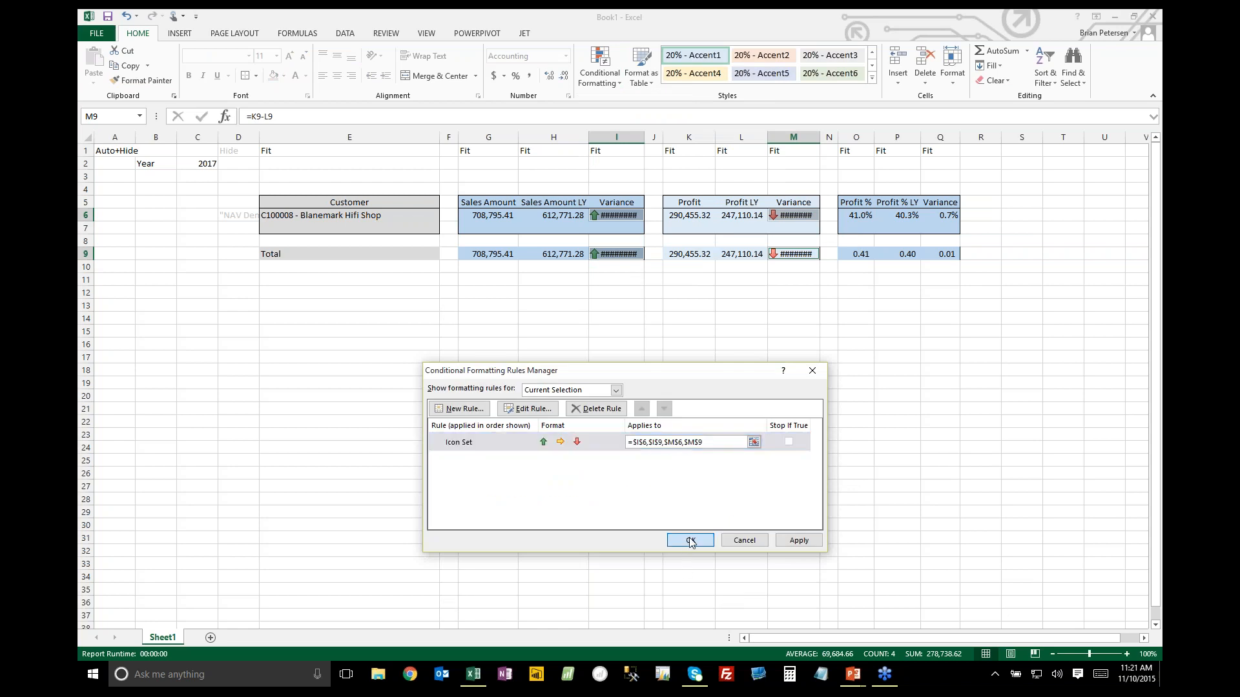
Run the Jet report and check the variance arrows through the customer rows down to the Total row
left_click(524, 32)
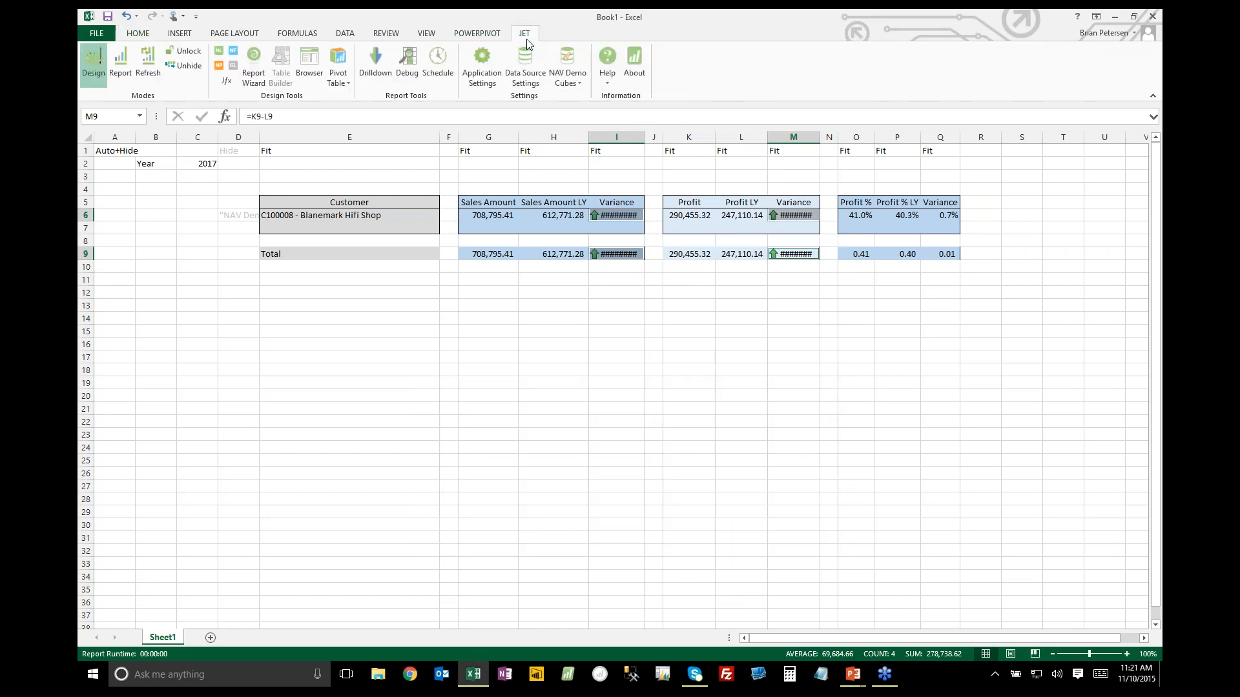
left_click(120, 64)
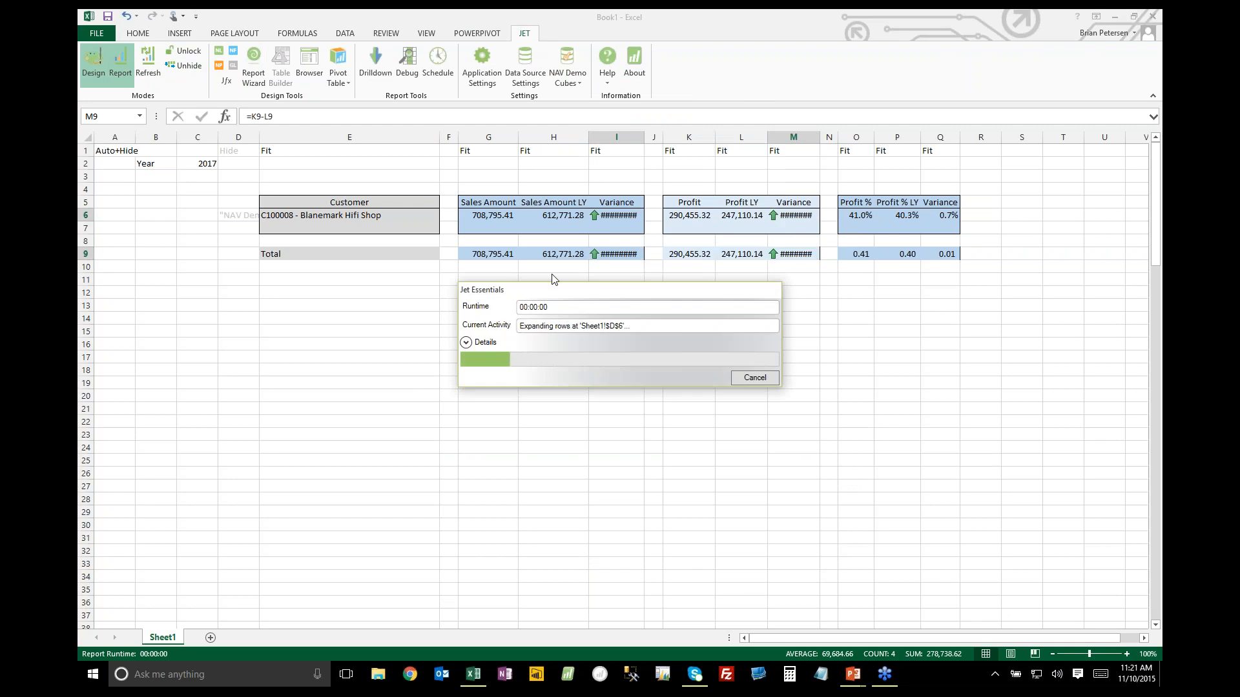
scroll(353, 336, "down", 5)
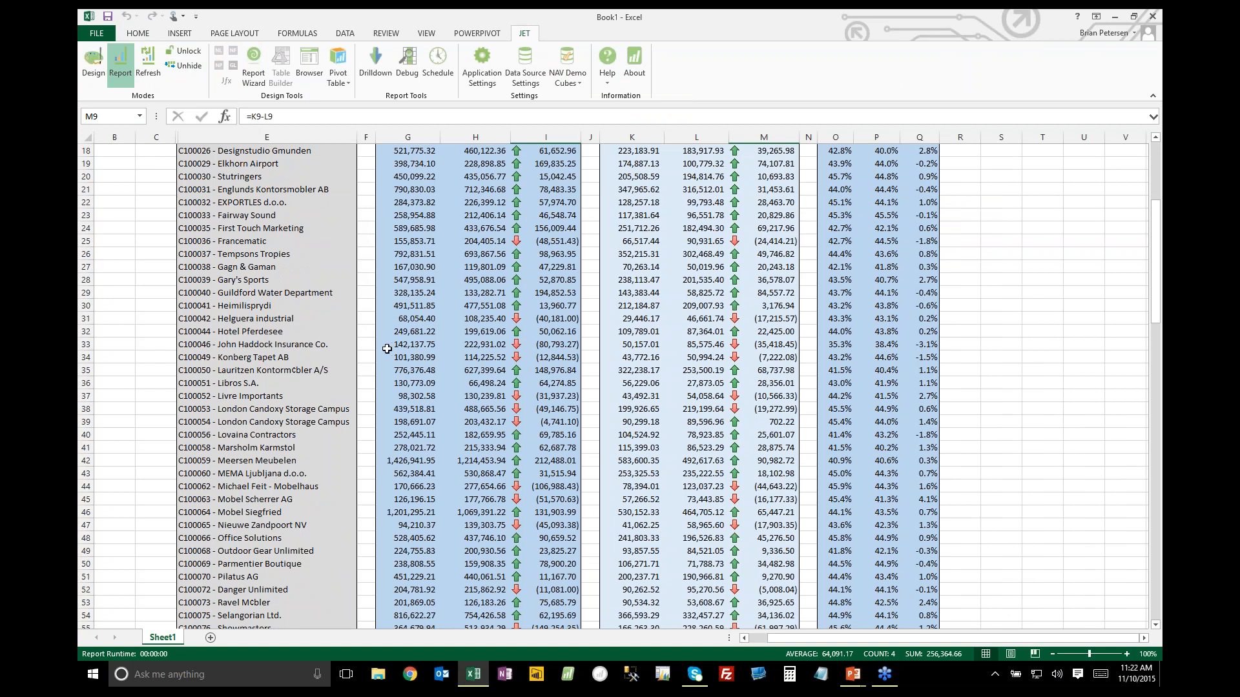
scroll(552, 427, "down", 20)
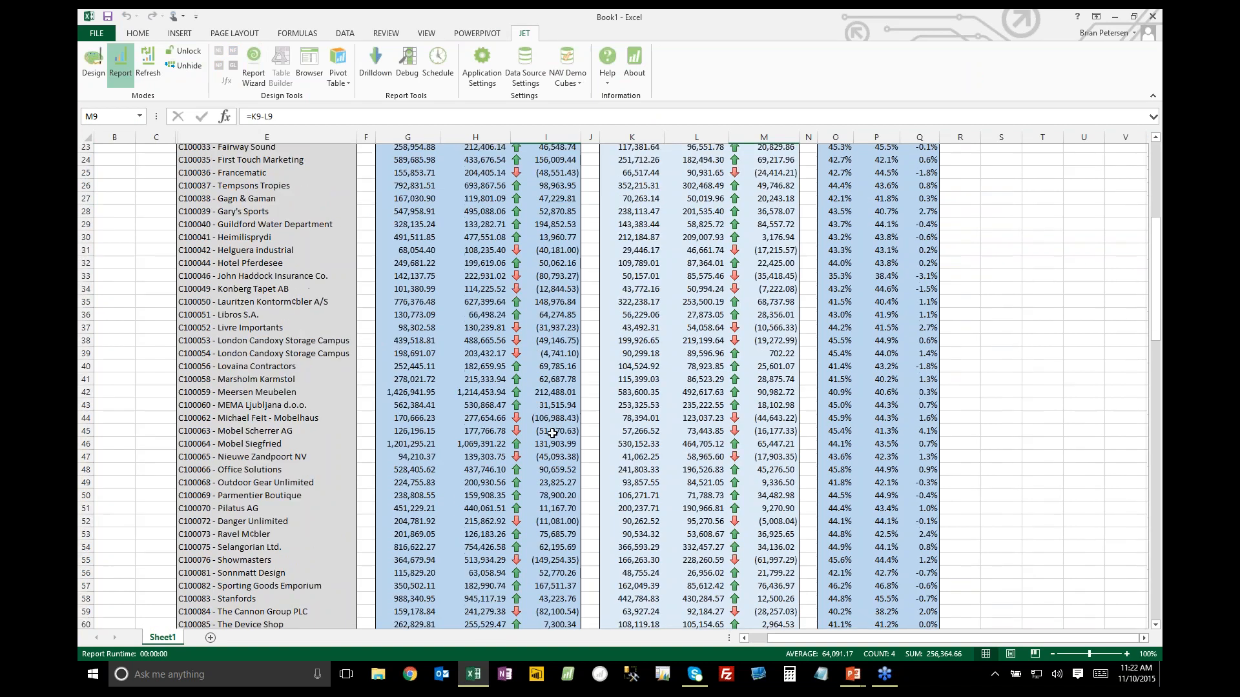
scroll(568, 436, "down", 2)
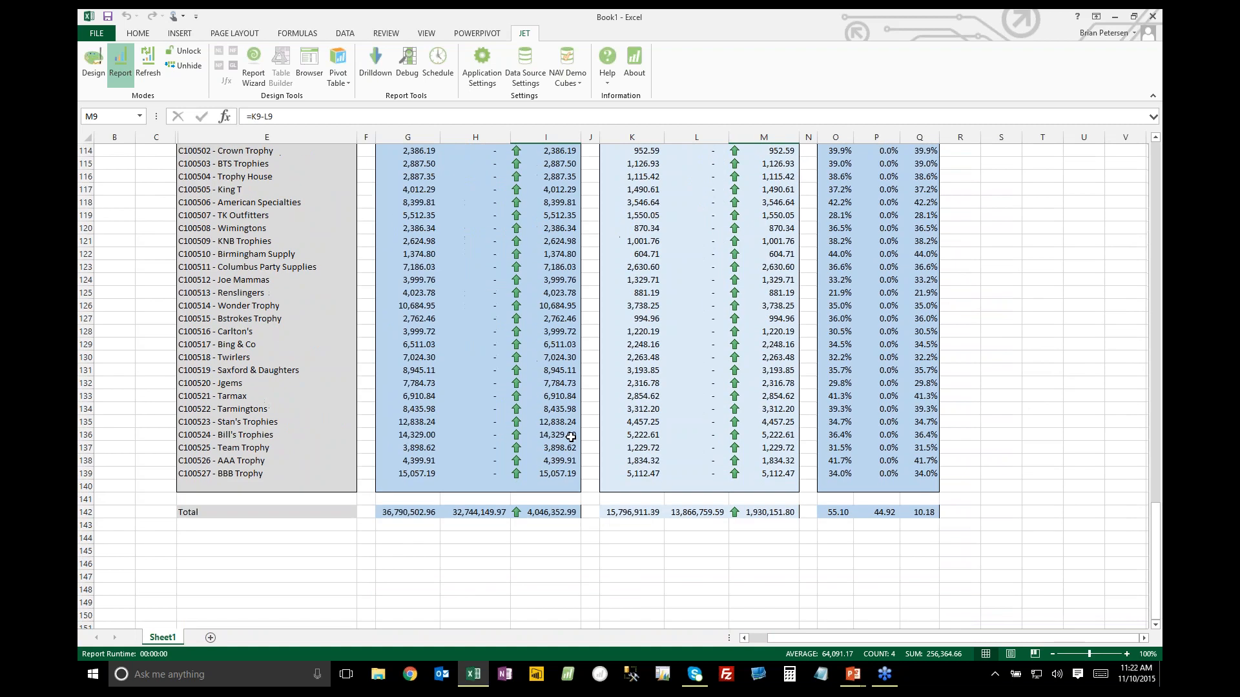
scroll(579, 436, "up", 20)
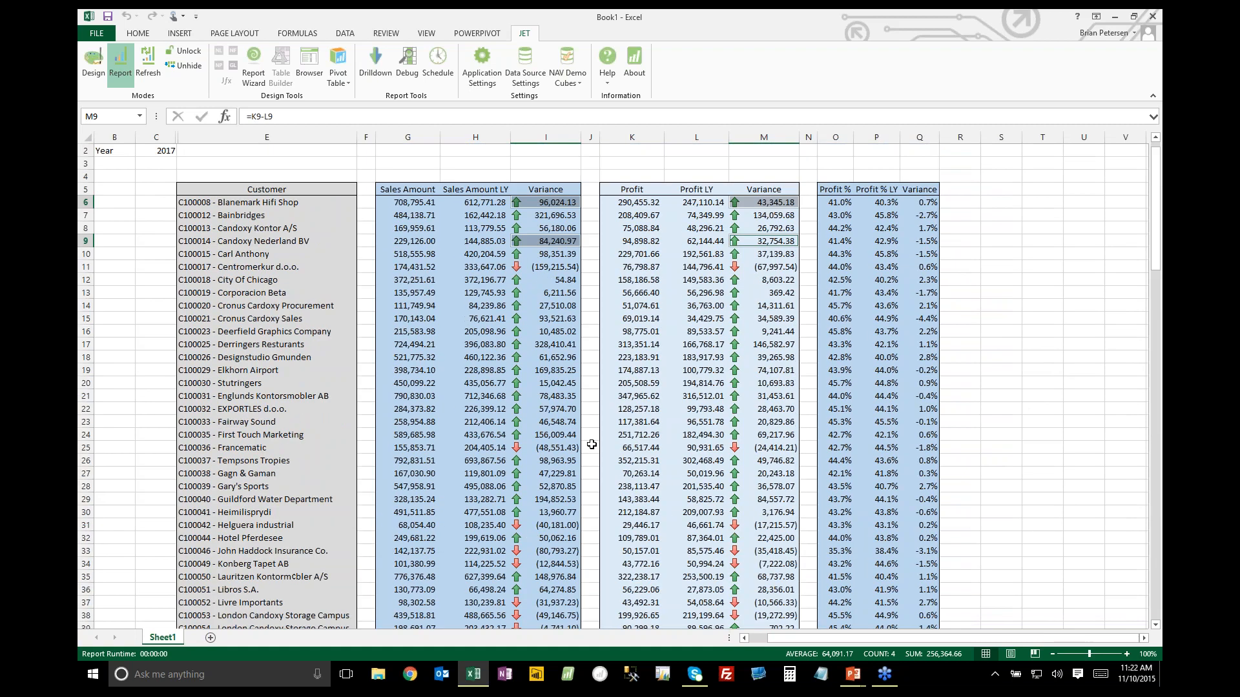
left_click(495, 276)
left_click(407, 203)
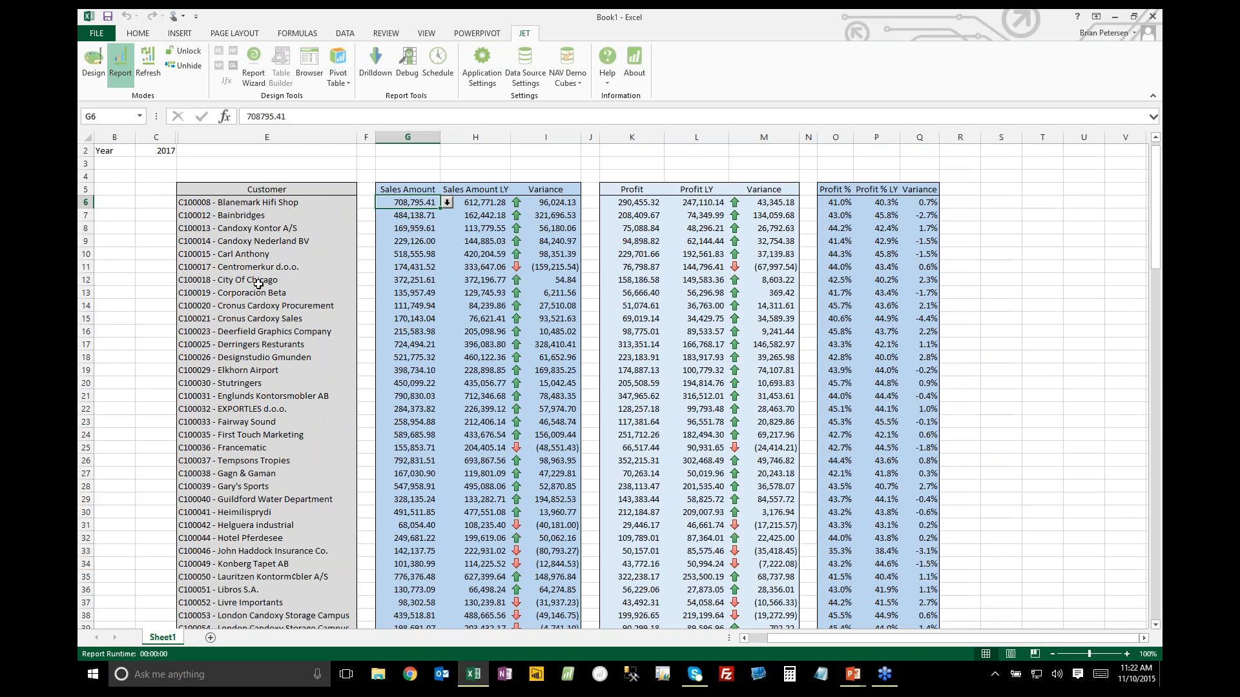
left_click(276, 294)
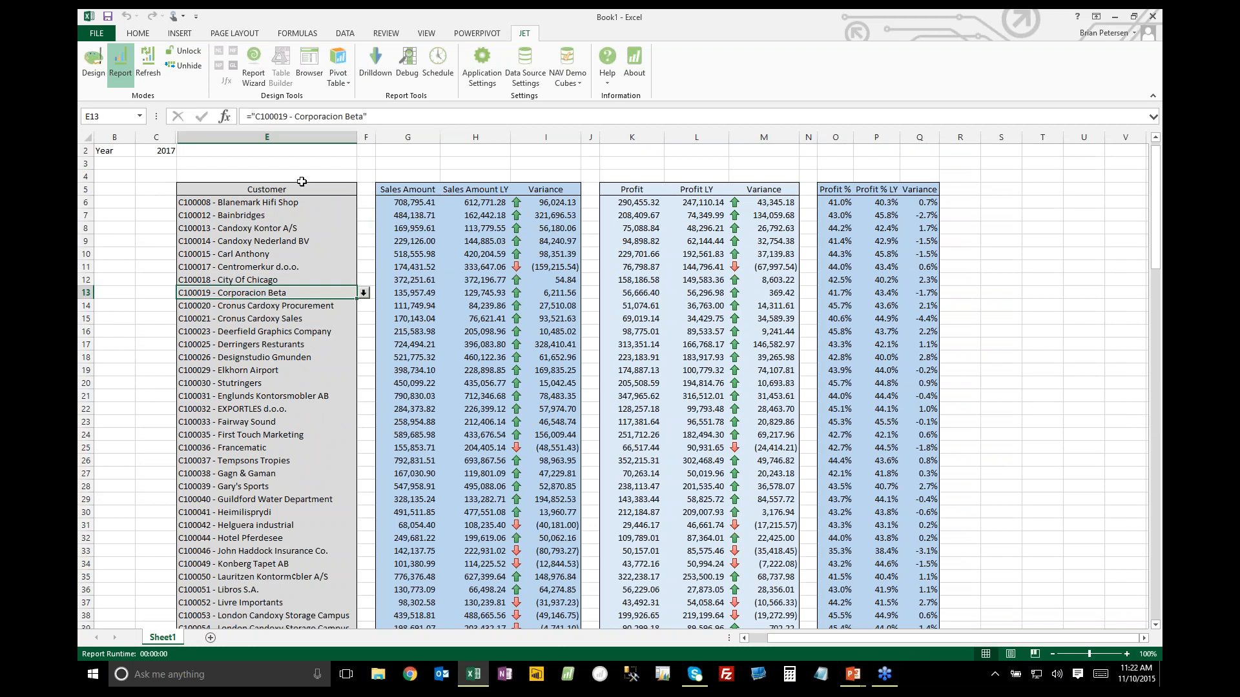
left_click(262, 200)
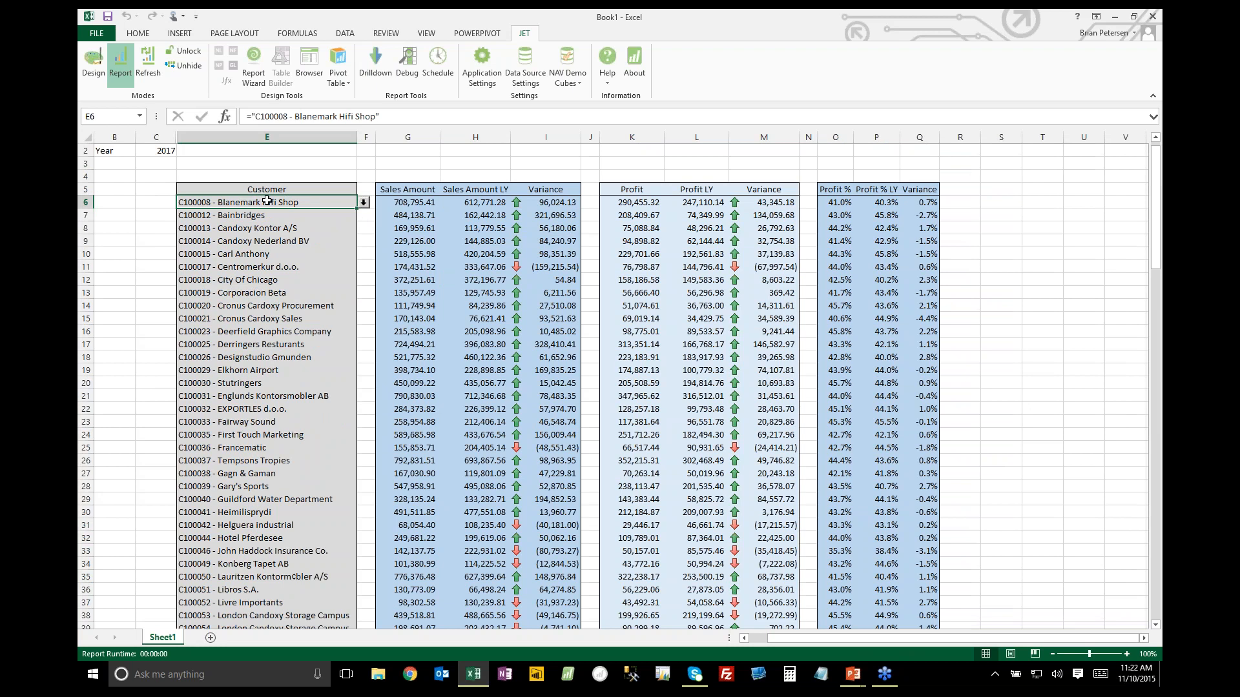
Return to Design mode and insert a Sheets function for the Sales cube's Salesperson on Document member in cell C3
left_click(94, 68)
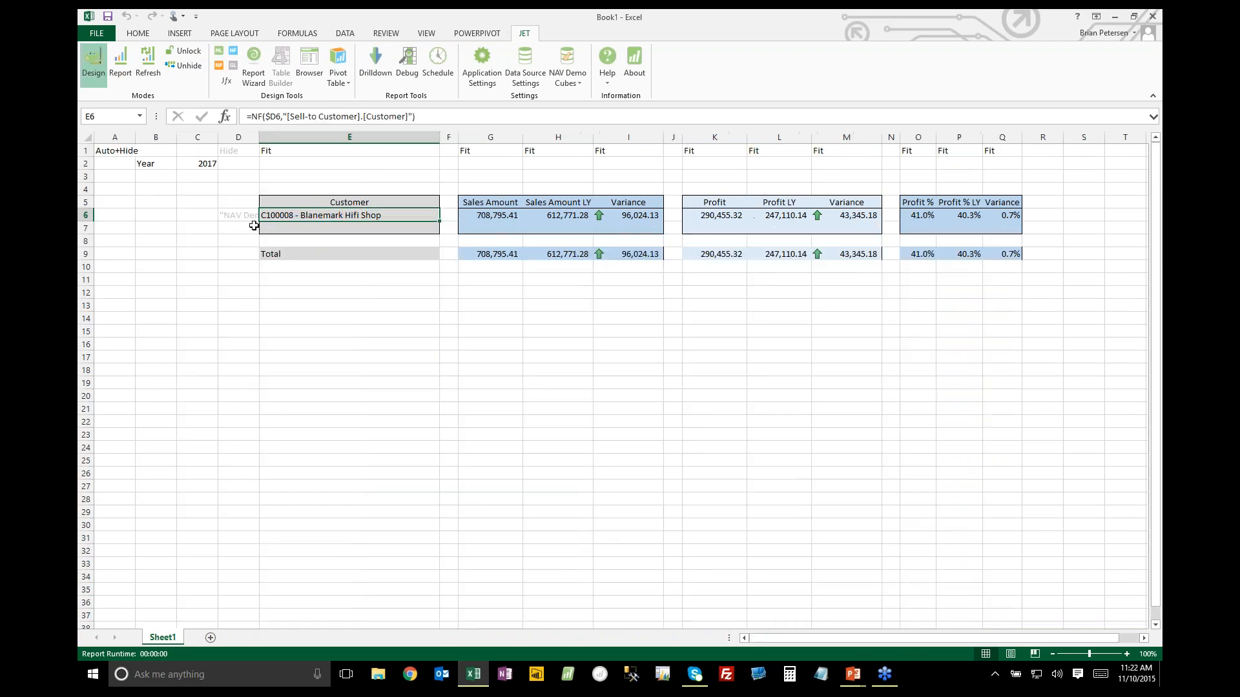
left_click(314, 71)
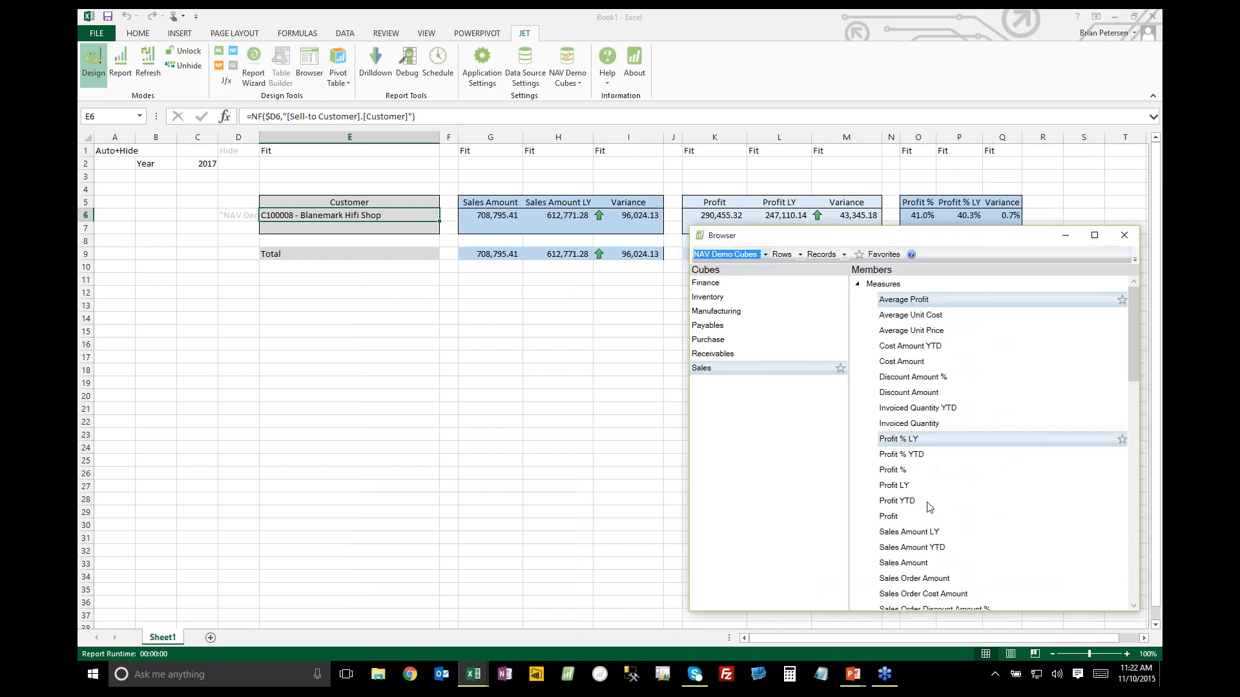
scroll(928, 507, "down", 15)
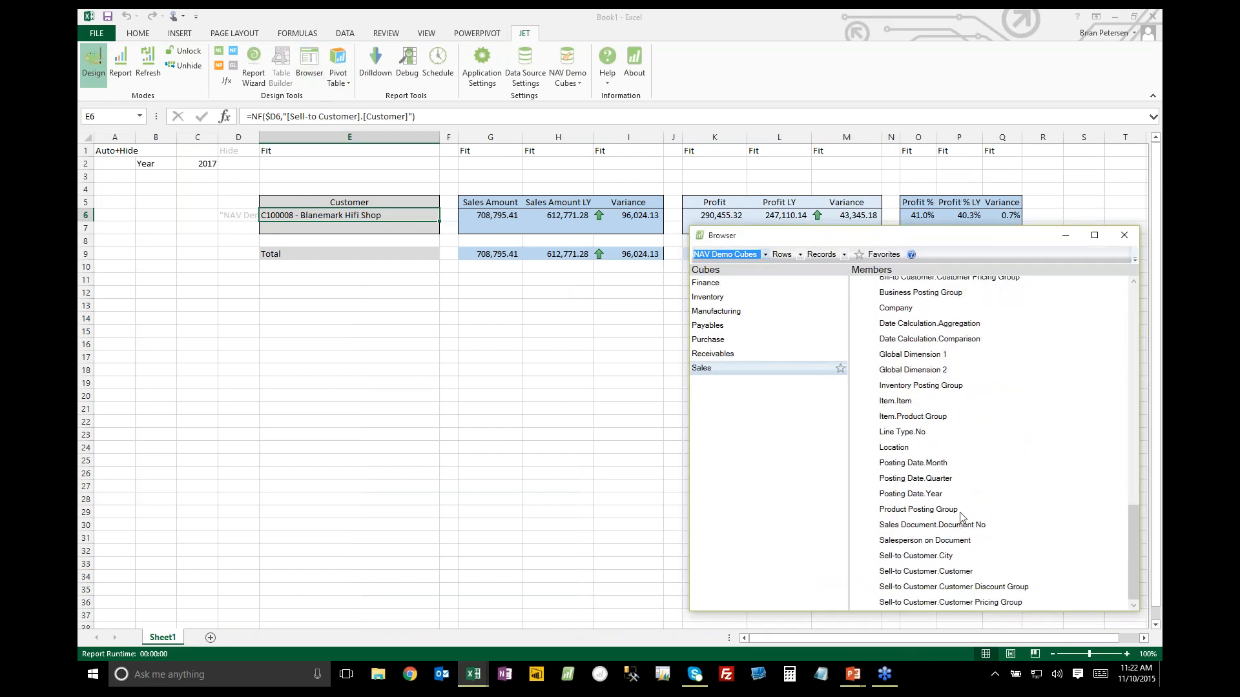
left_click(800, 254)
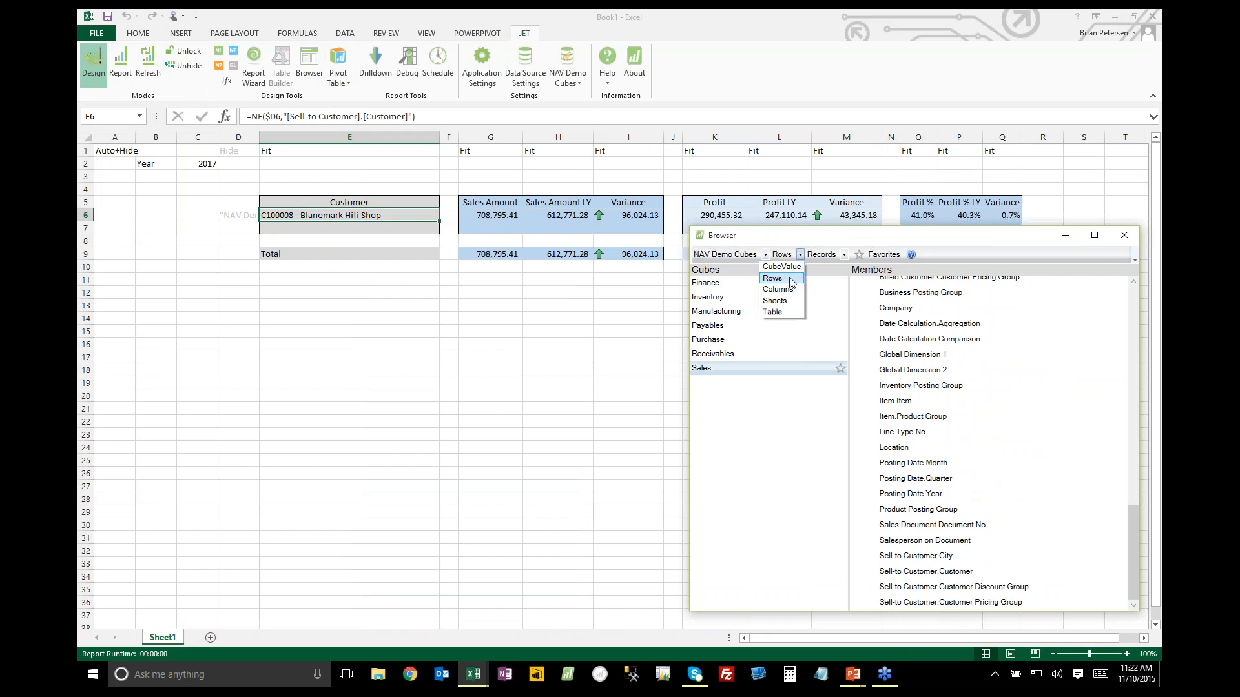
left_click(781, 306)
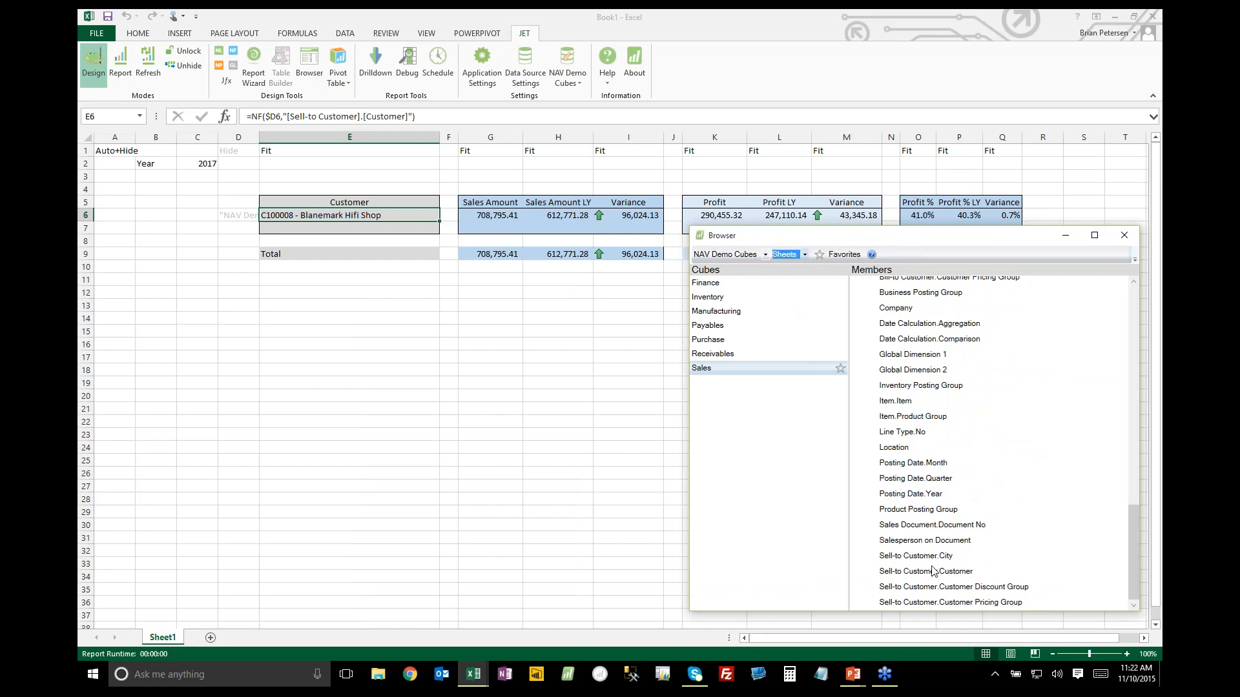
left_click(930, 541)
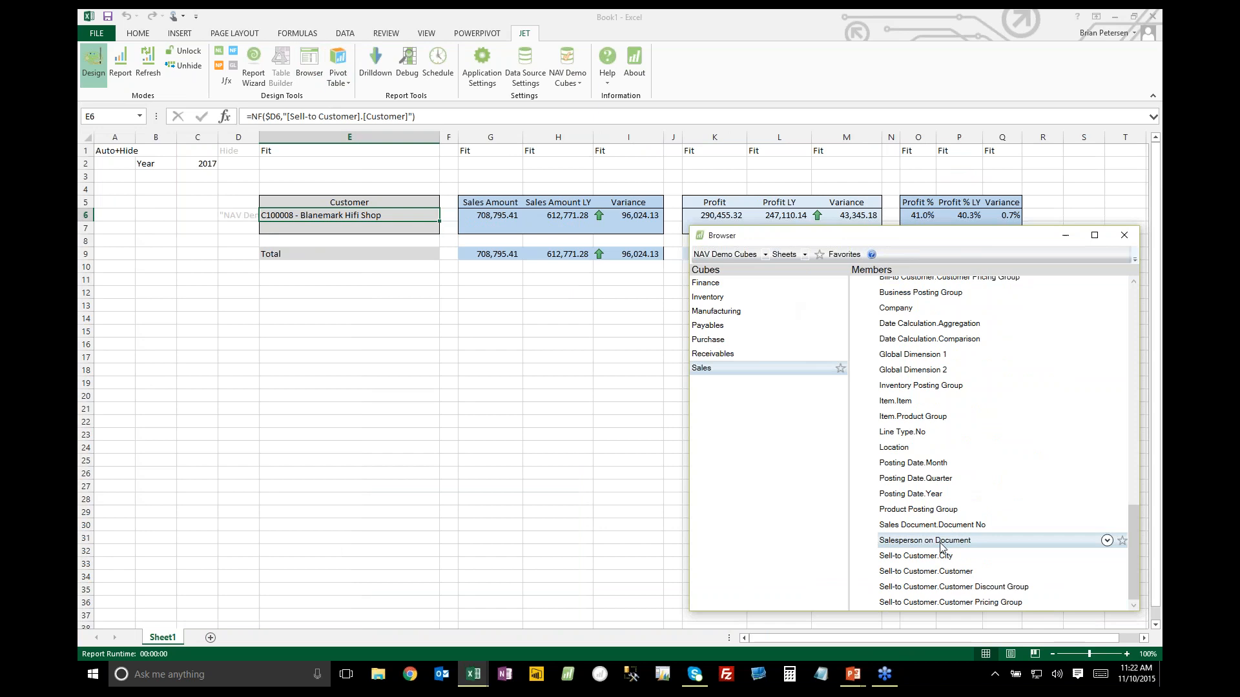
left_click_drag(941, 547, 197, 176)
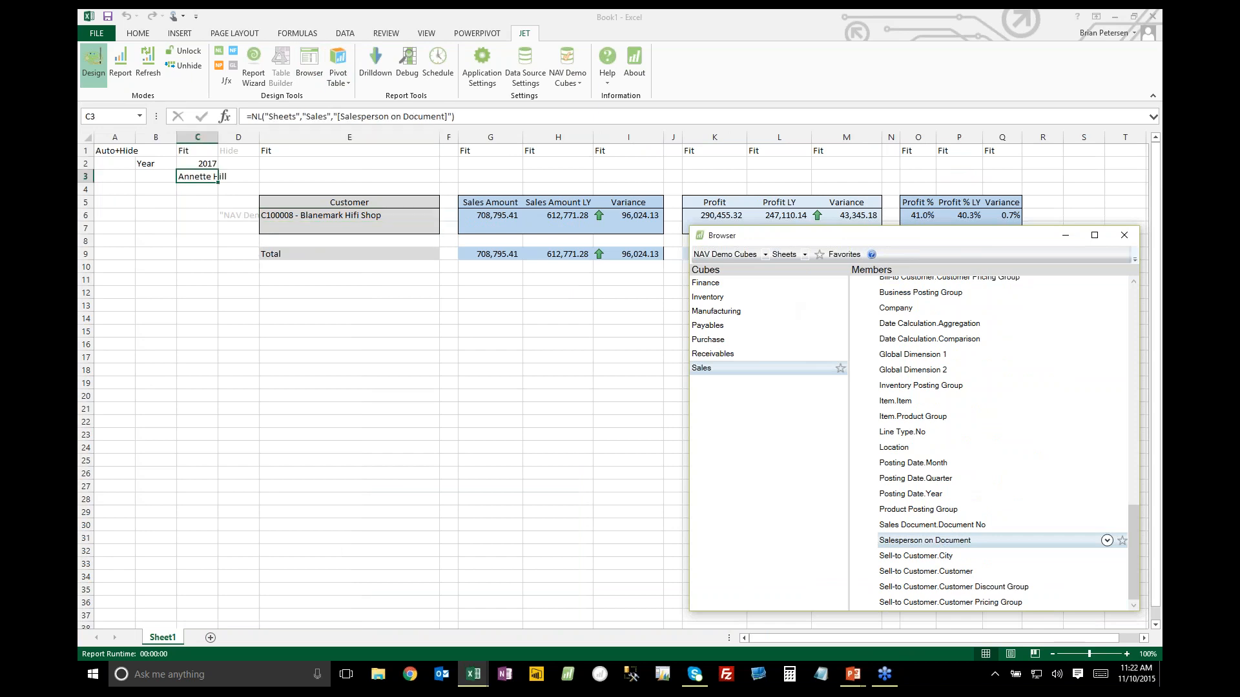
Label cell B3 as Salesperson and close the cube browser
left_click(150, 176)
type("Salesperson")
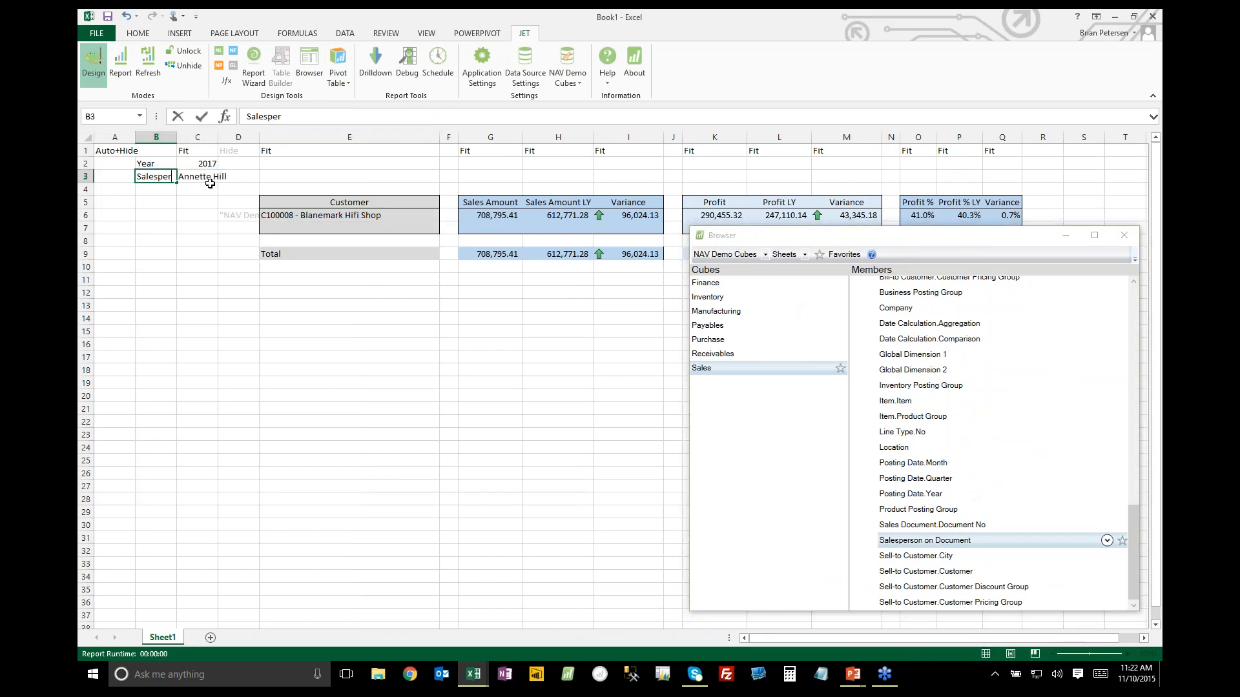
key("Return")
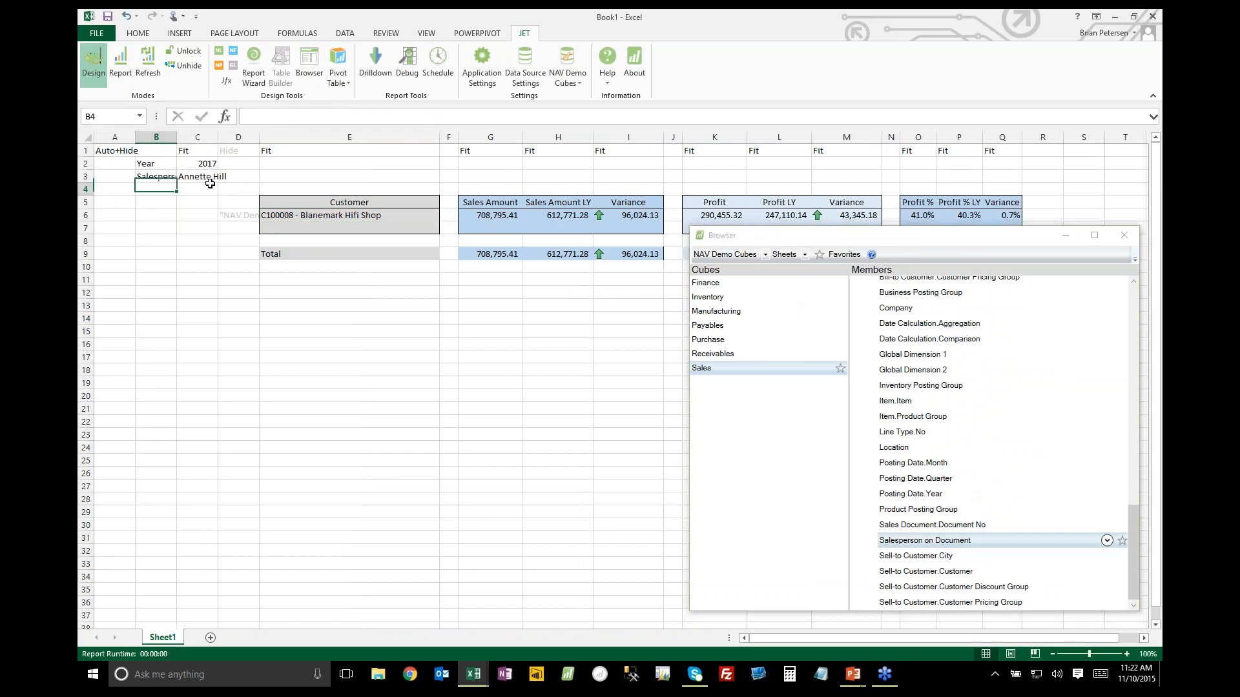
left_click(1120, 234)
Add a filter to the Rows function in D6 that matches Salesperson on Document to the absolute reference $C$3
left_click(254, 216)
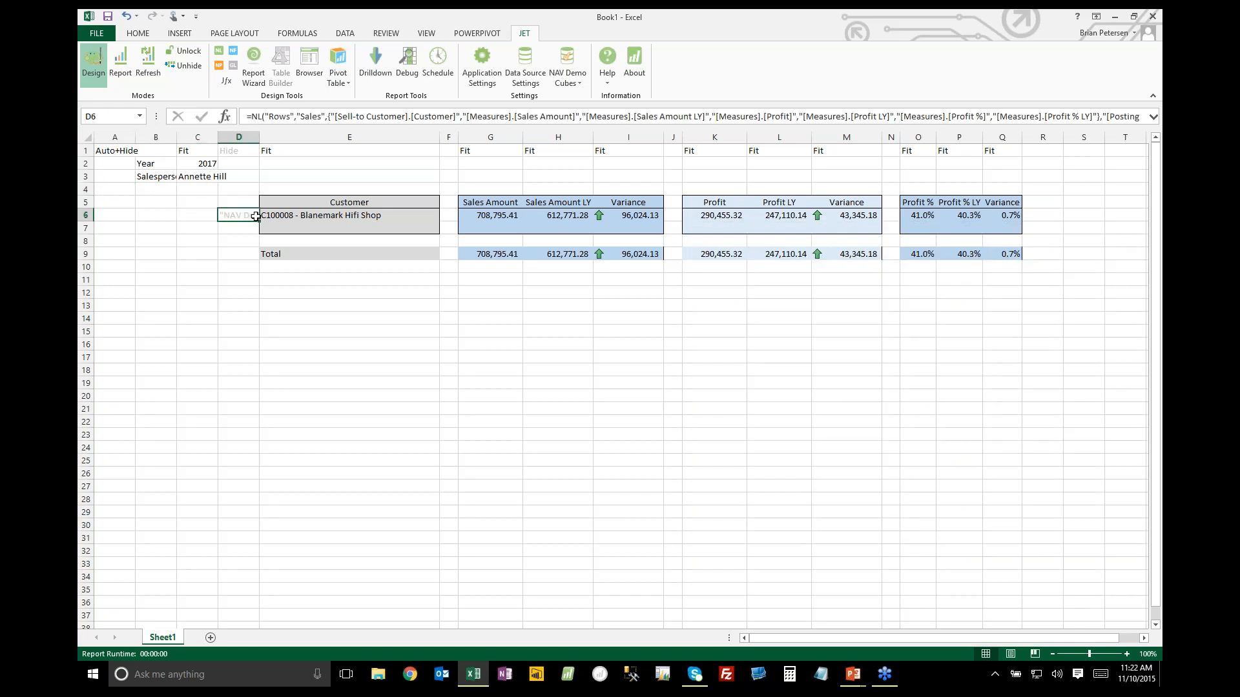
left_click(220, 56)
left_click(772, 447)
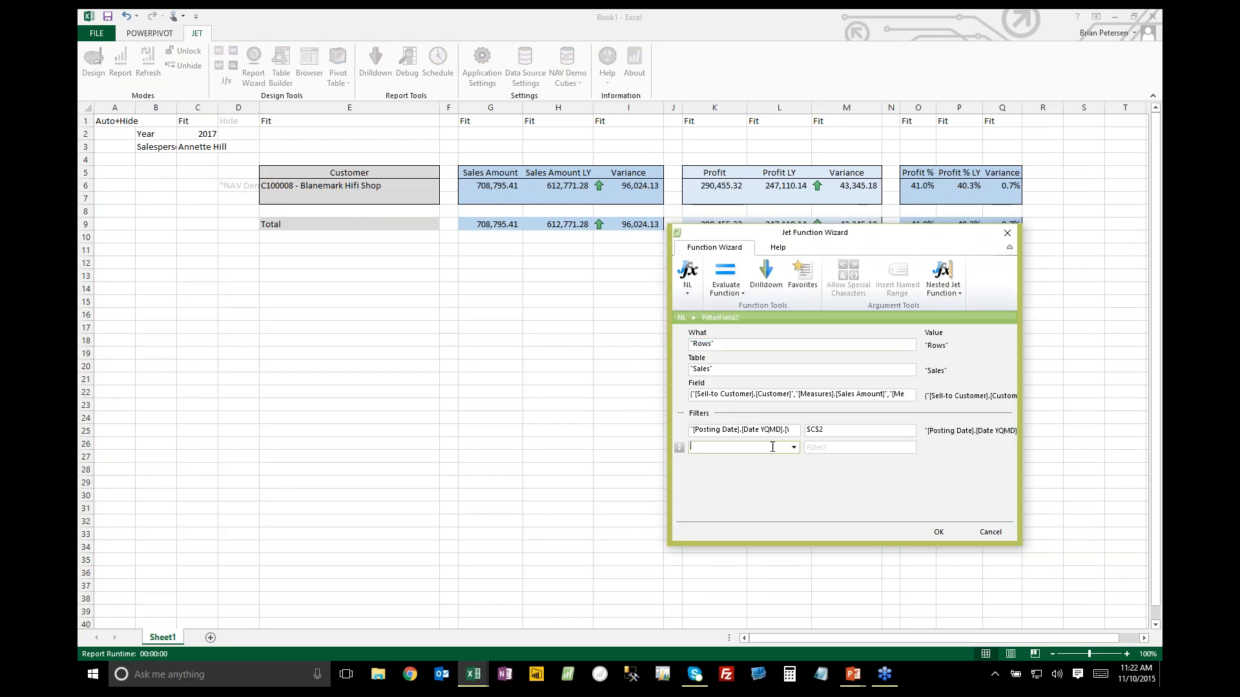
left_click(795, 448)
type("salesp")
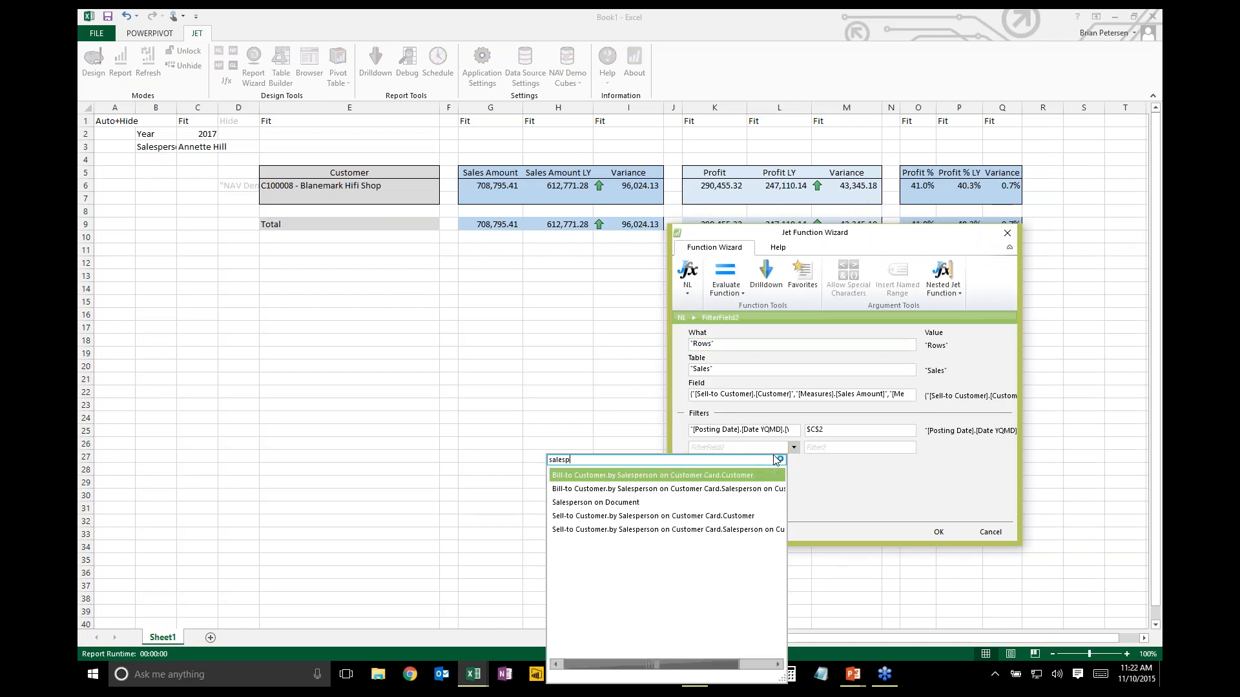
left_click(630, 503)
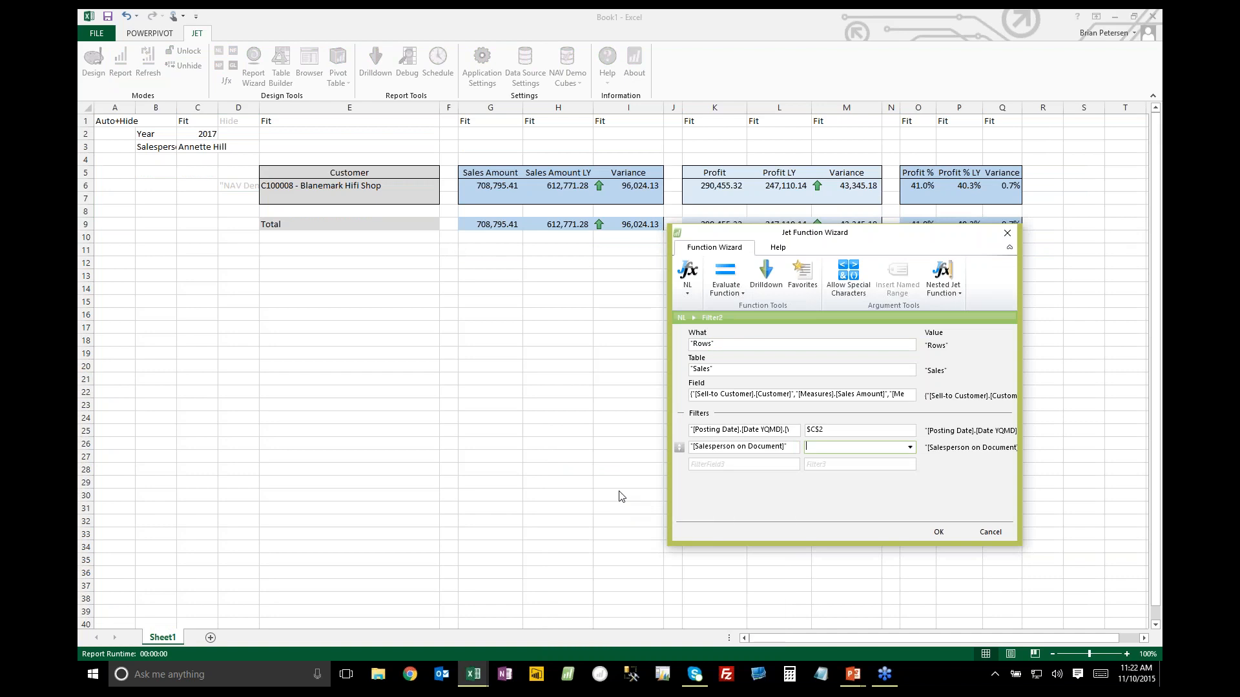
left_click(201, 153)
key("F4")
left_click(940, 534)
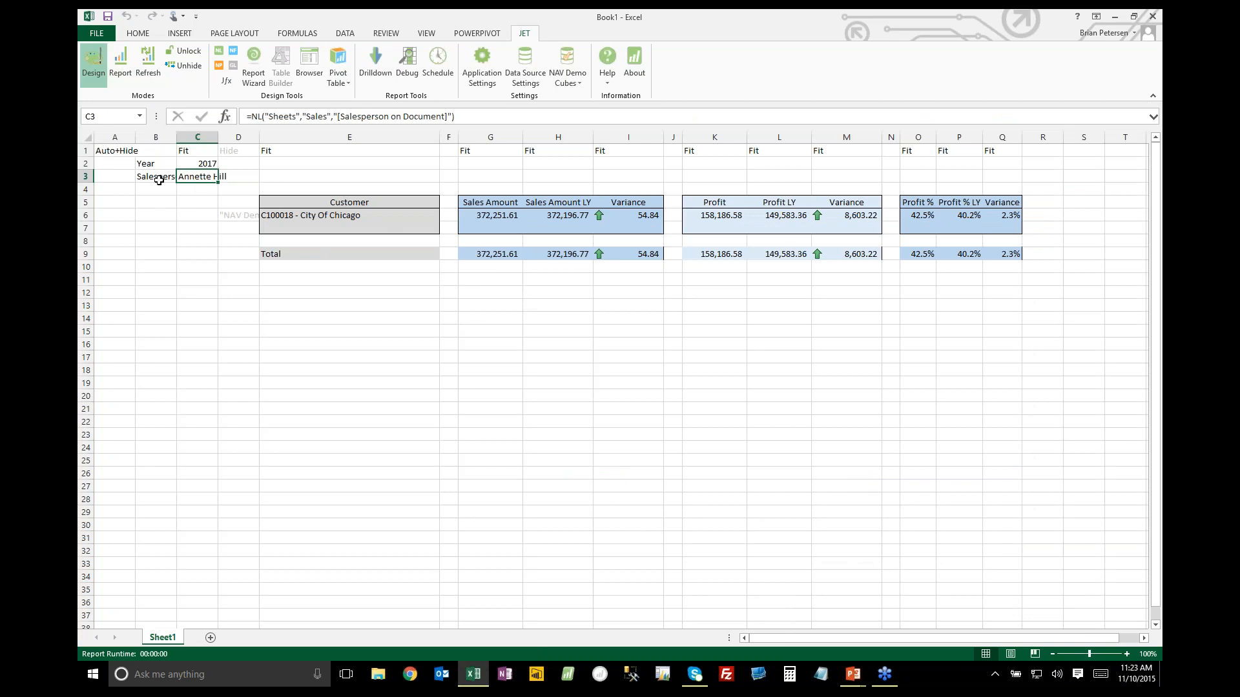
Run the Jet report to generate a separate sheet for each salesperson
left_click_drag(163, 177, 208, 177)
left_click(208, 178)
left_click(120, 65)
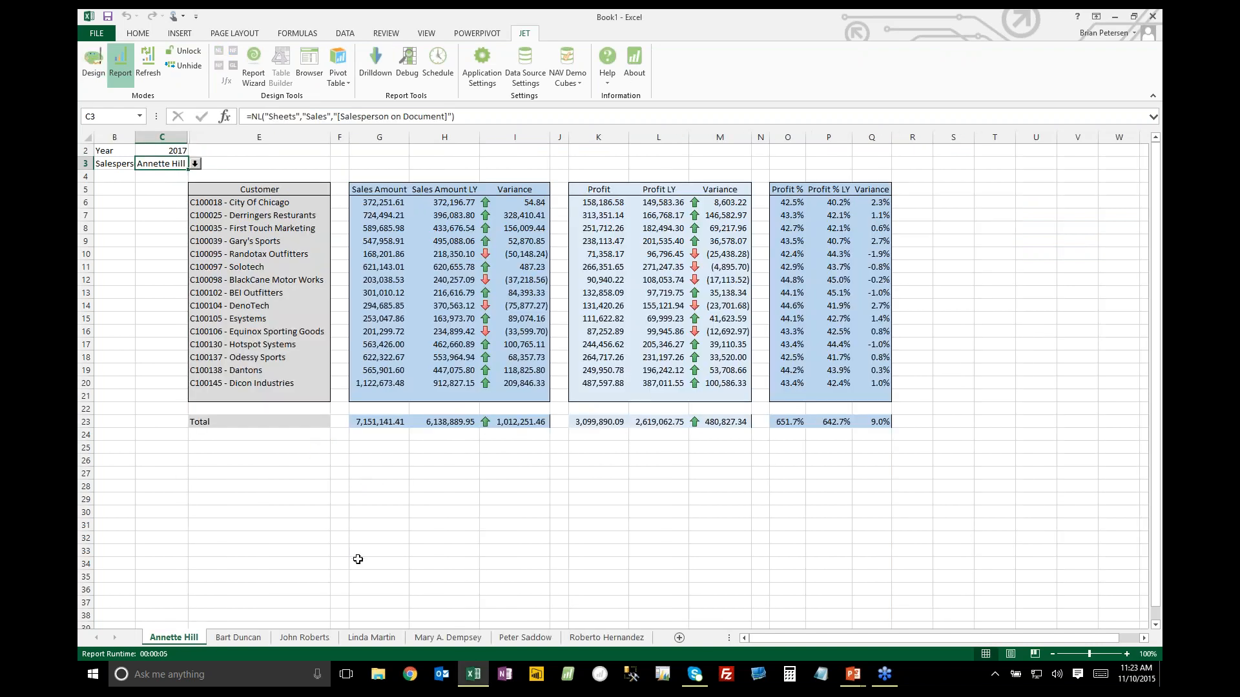
Compare the first salesperson sheets and examine the sales and profit variance totals on the third salesperson's sheet
left_click(238, 636)
left_click(320, 638)
left_click(362, 638)
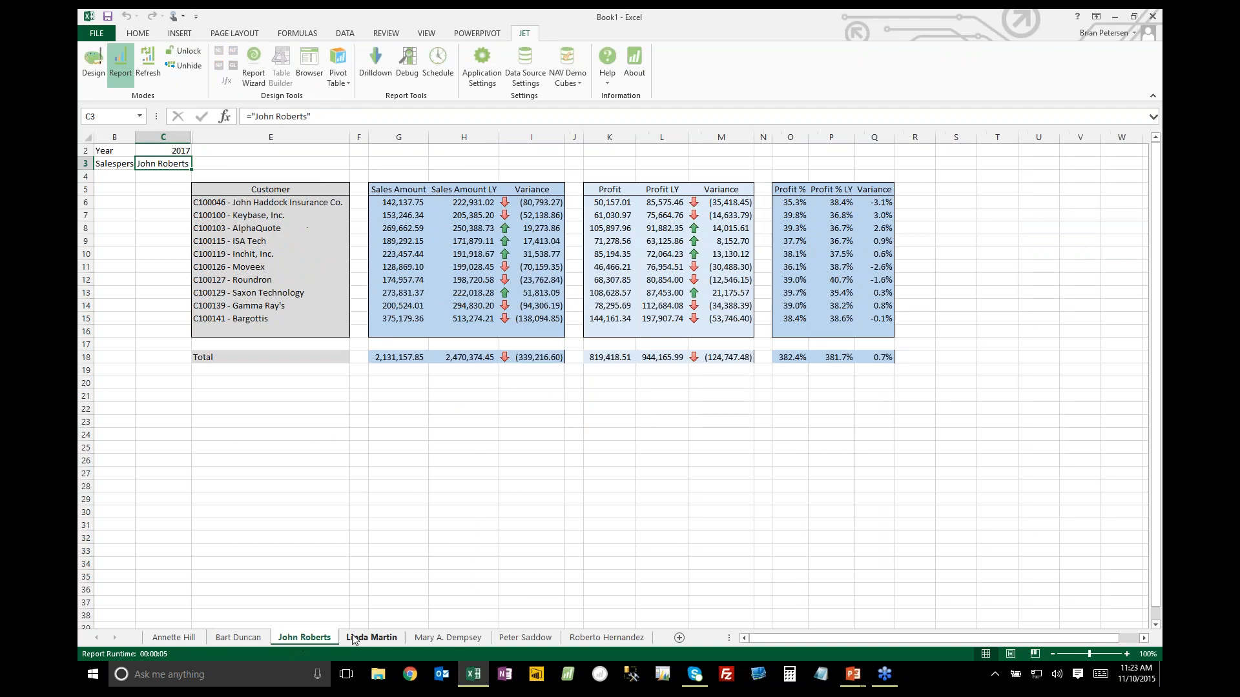
left_click(439, 638)
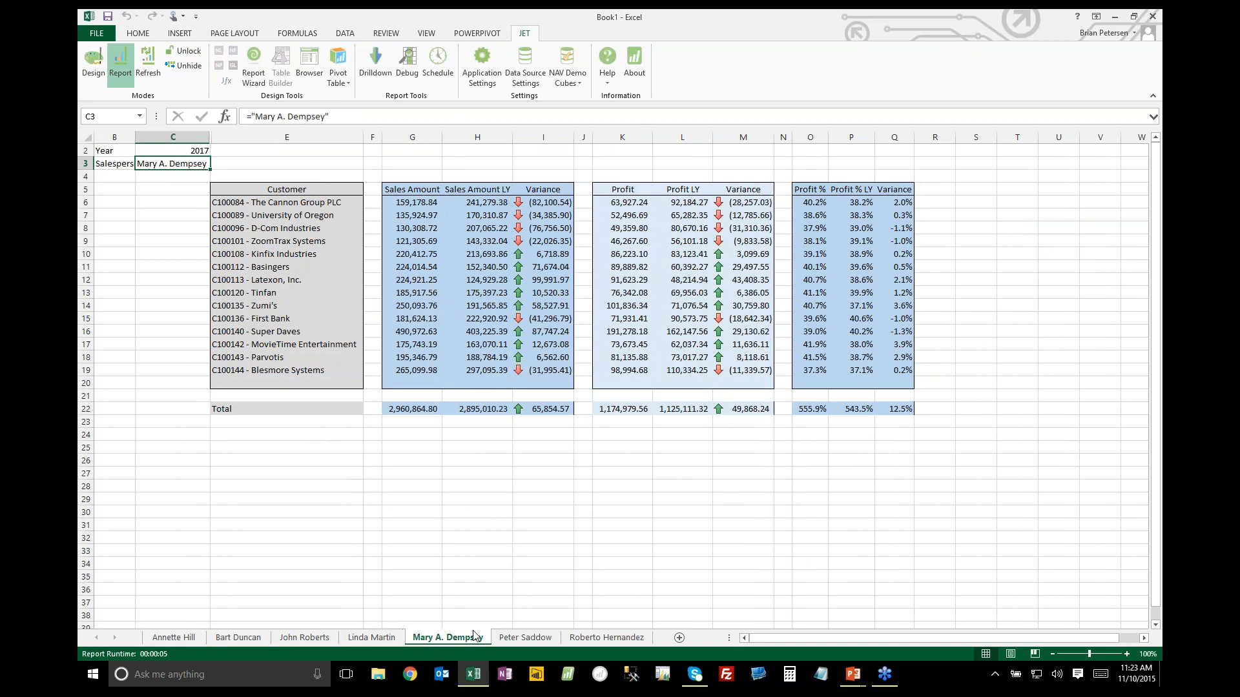
left_click(173, 637)
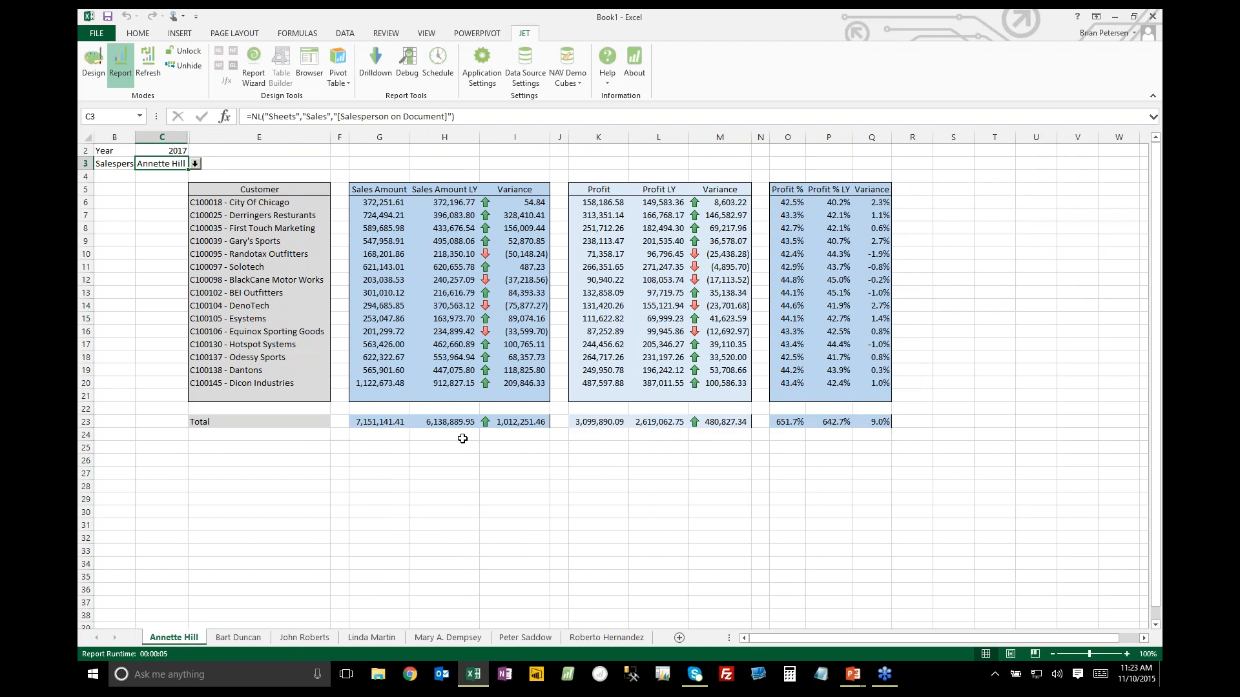
left_click(237, 637)
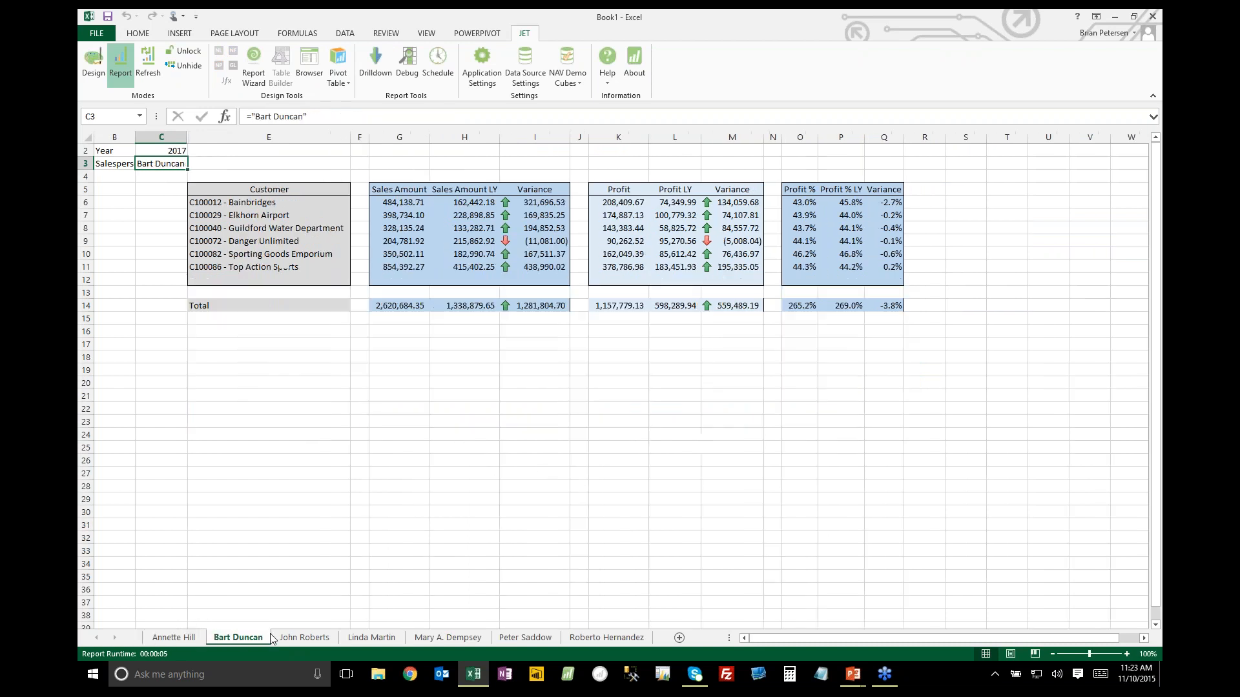
left_click(309, 638)
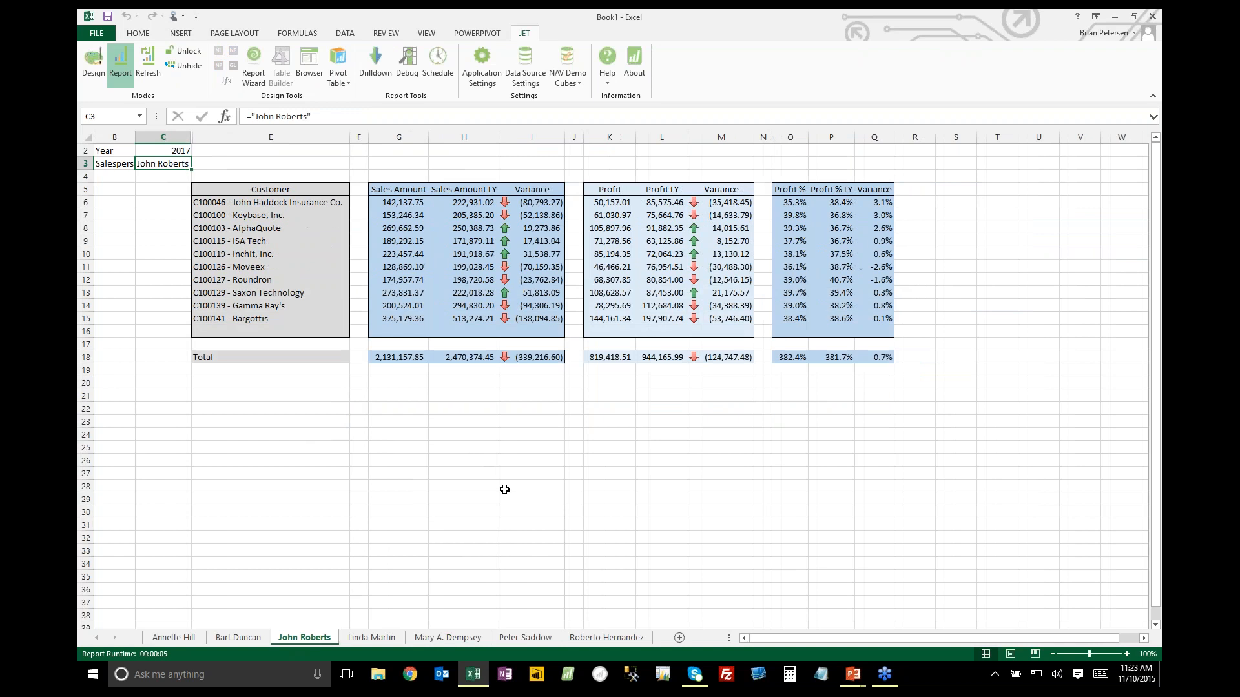
left_click(533, 356)
left_click(718, 356)
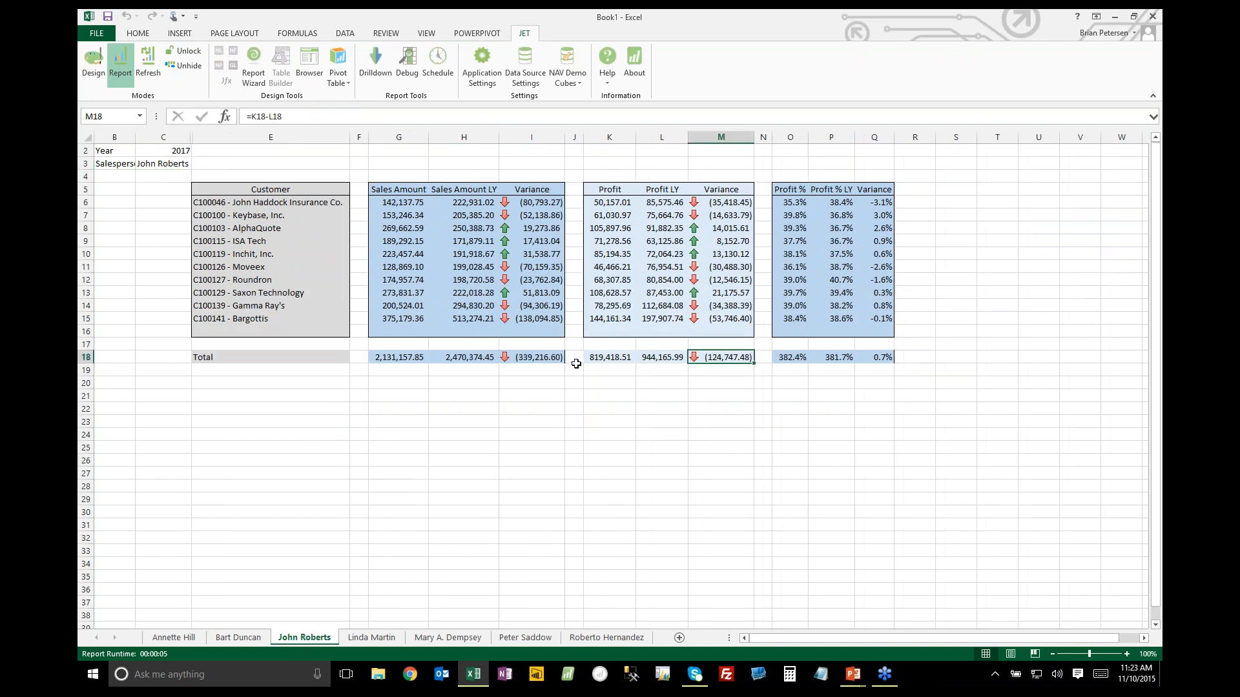
left_click(528, 355)
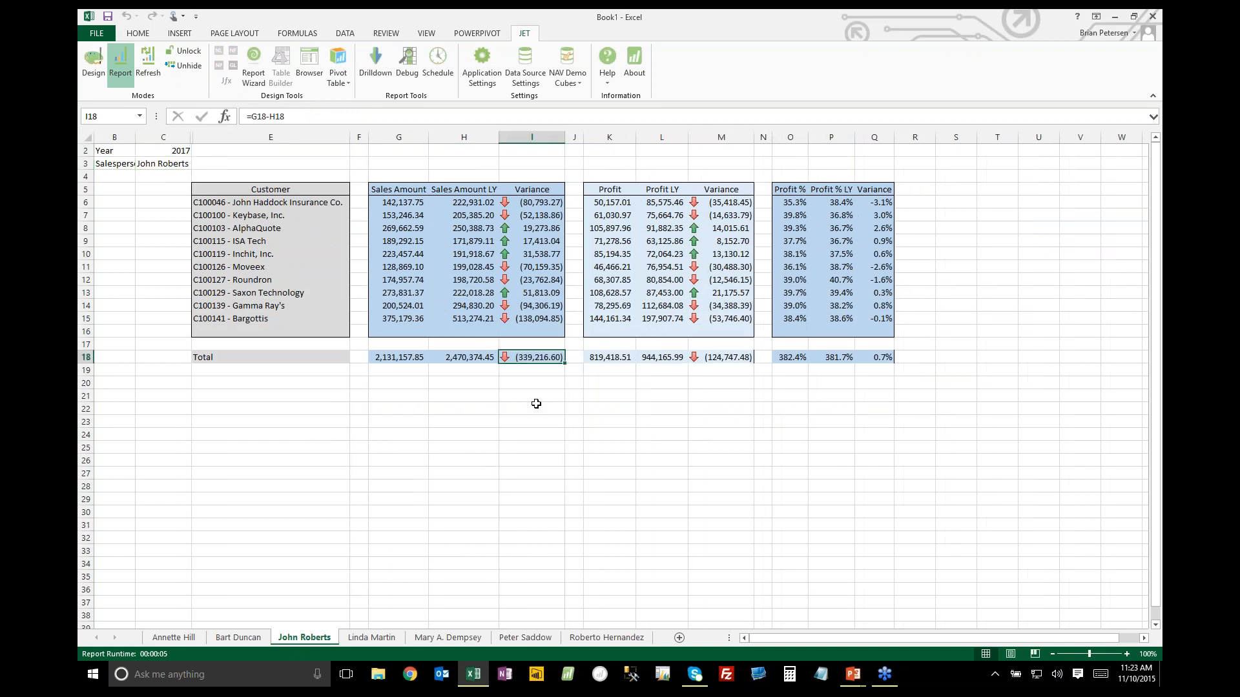
left_click(465, 359)
left_click(406, 359)
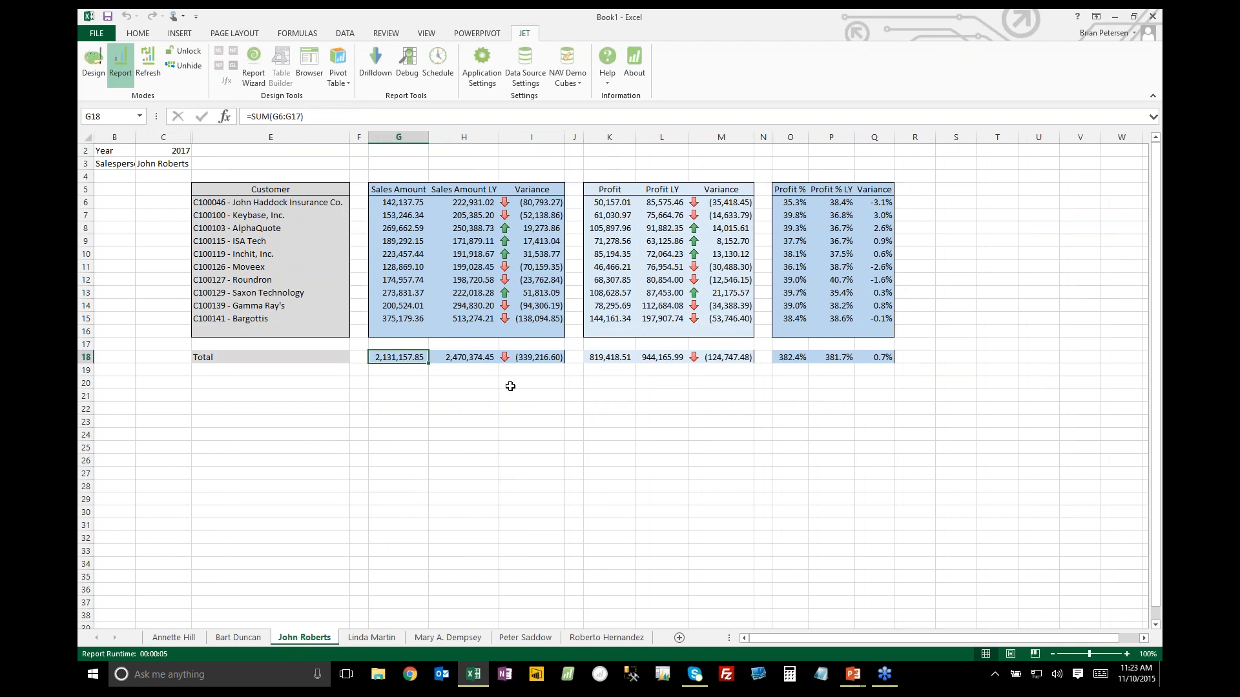
Review the remaining salesperson sheets, including the last one's long customer list, and go back to the first sheet
left_click(372, 637)
left_click(439, 639)
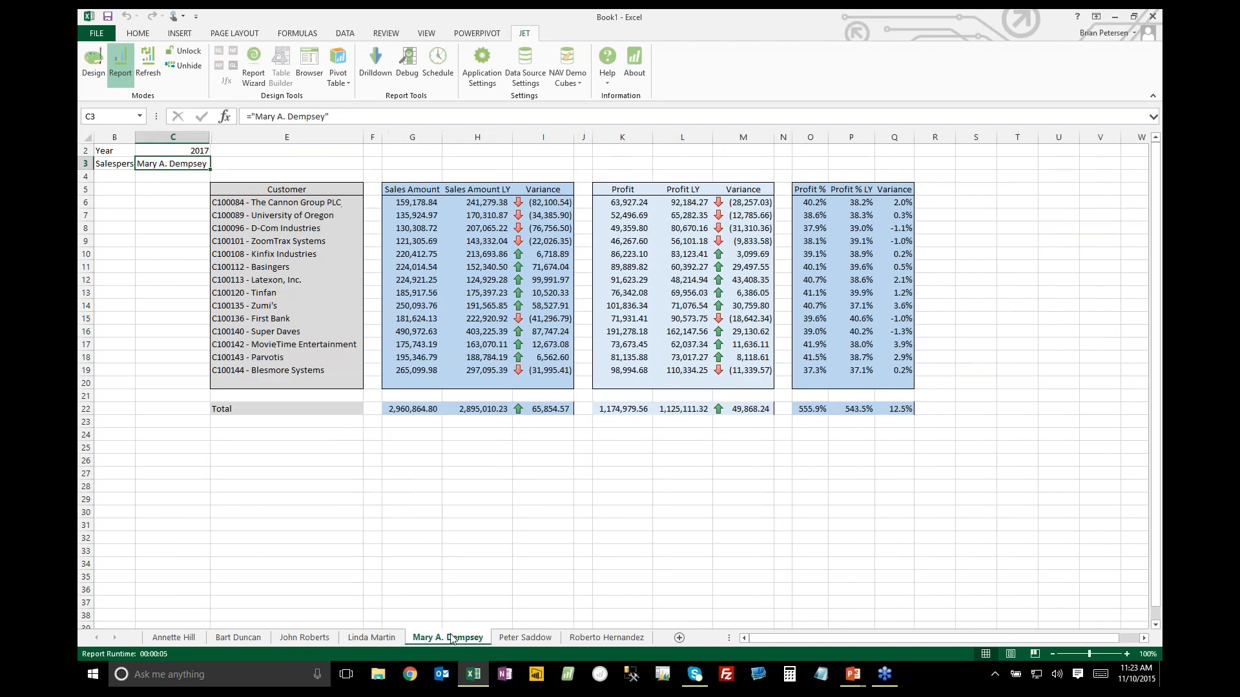
left_click(524, 638)
left_click(587, 638)
scroll(569, 462, "down", 14)
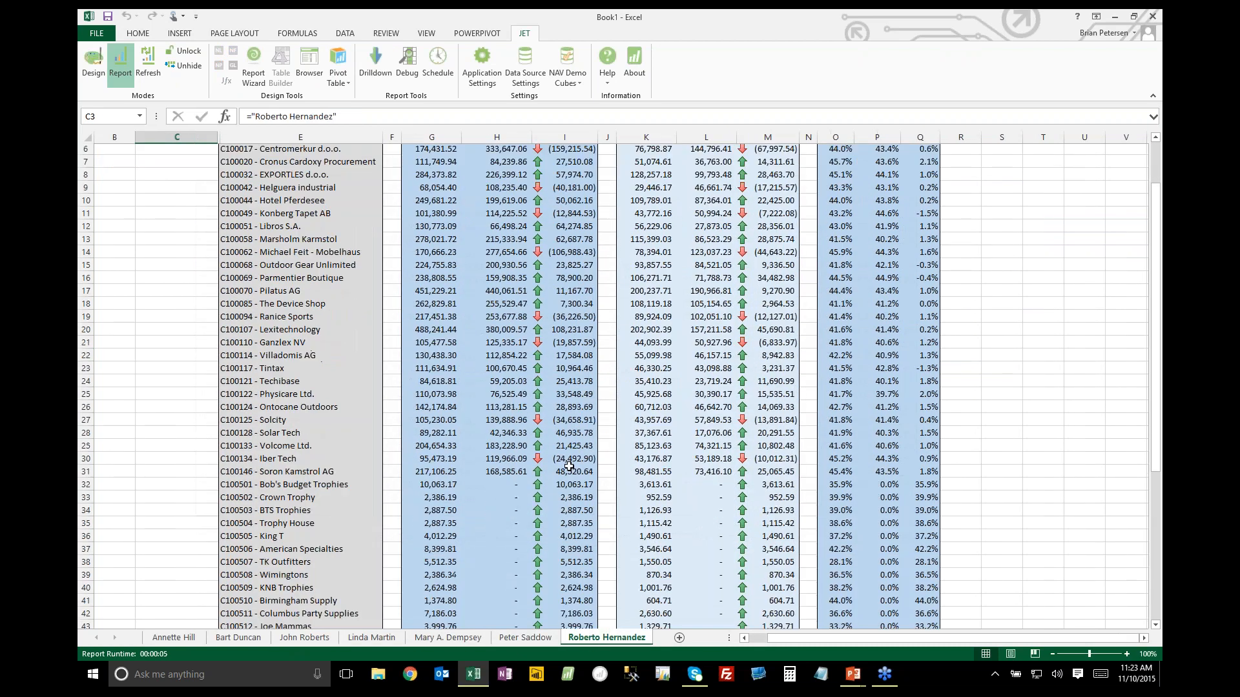
scroll(584, 444, "up", 14)
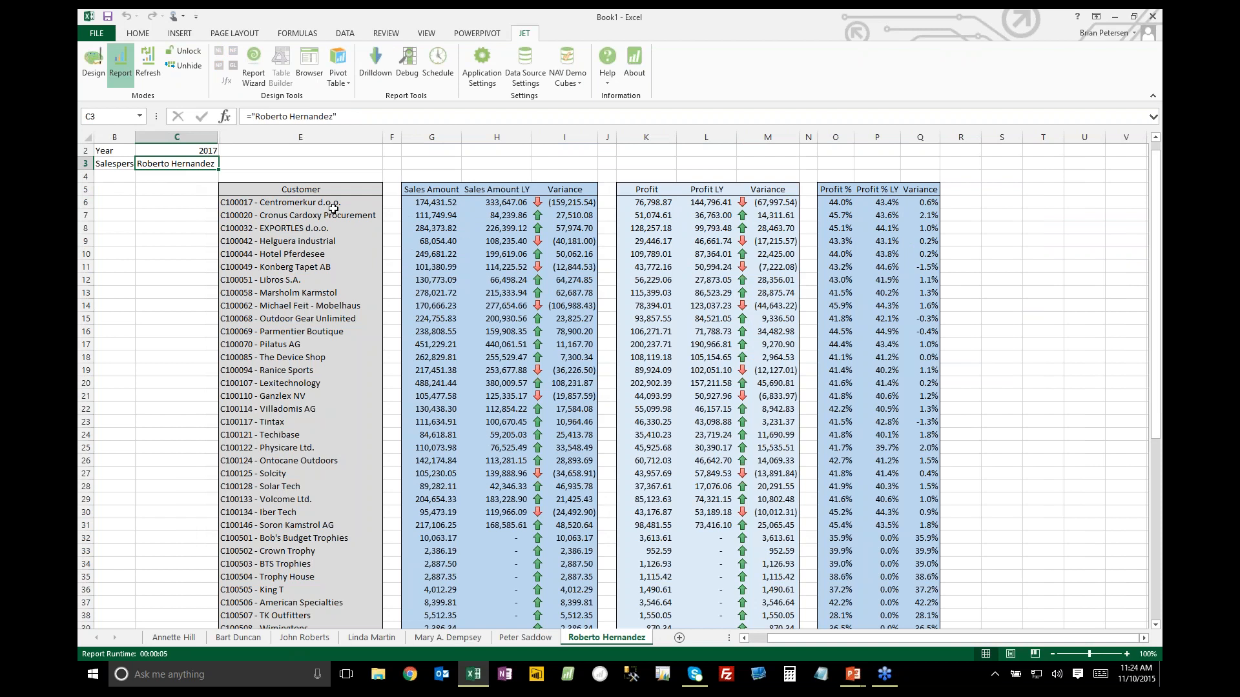
left_click(332, 204)
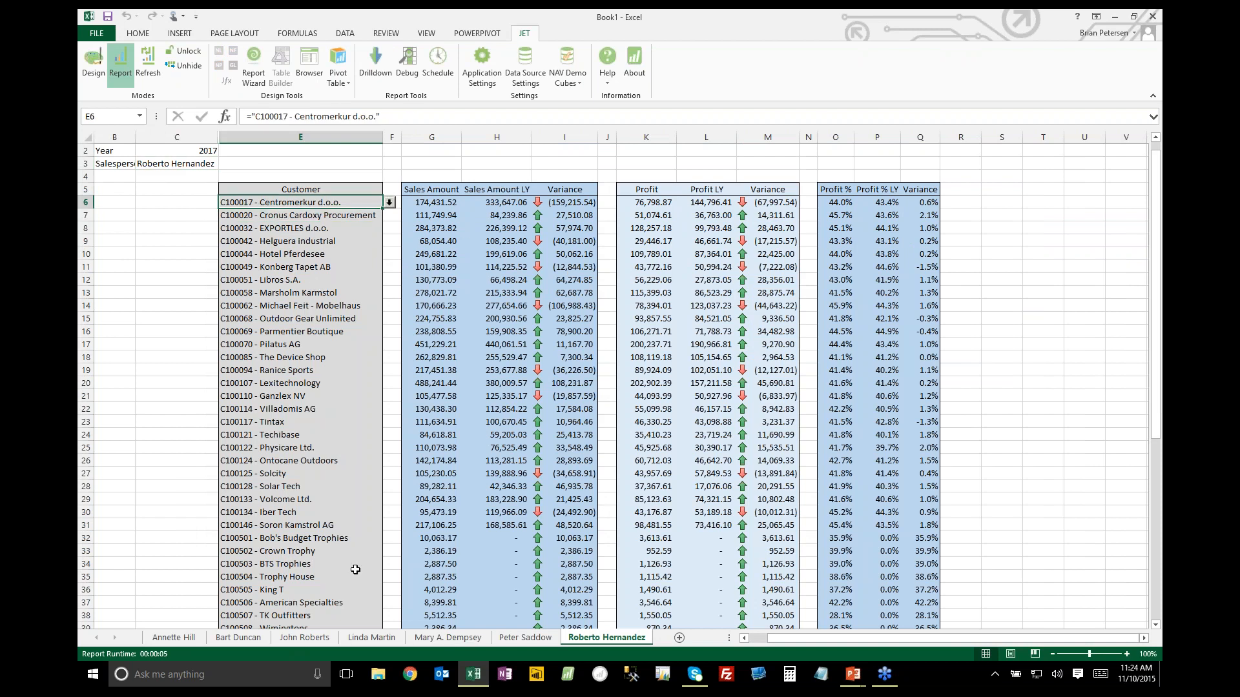
left_click(453, 638)
left_click(371, 638)
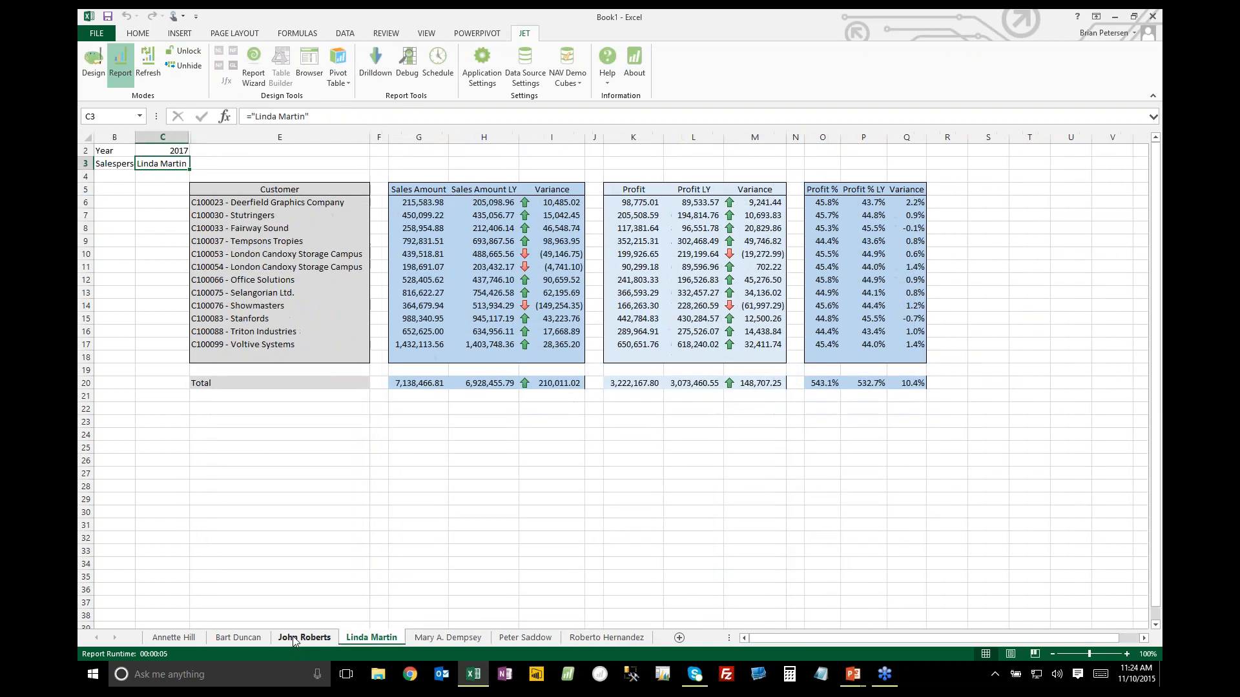
left_click(304, 638)
left_click(238, 638)
left_click(173, 638)
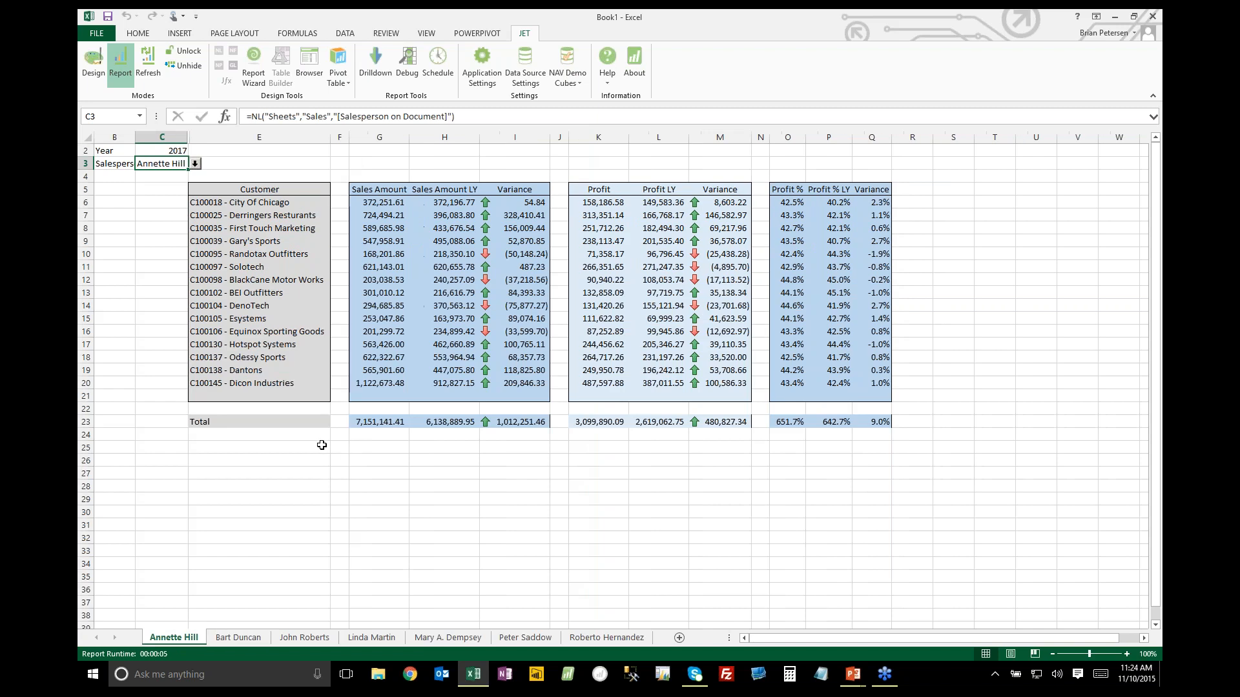
left_click(277, 443)
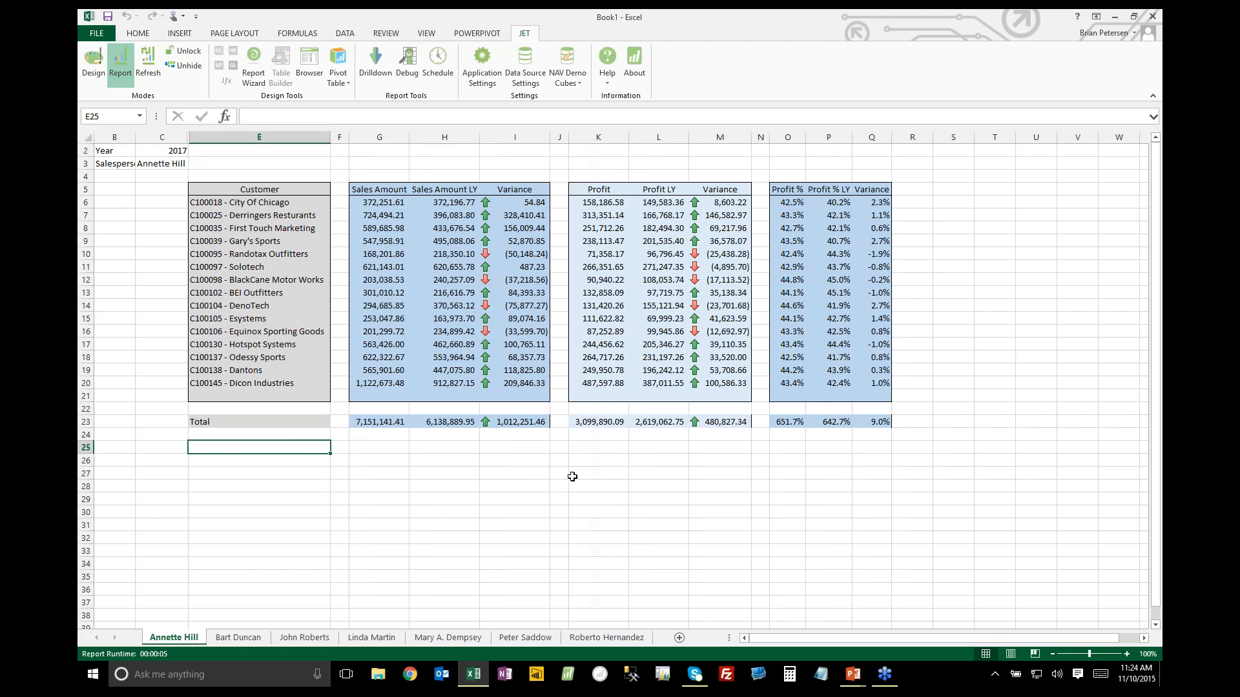
left_click(312, 475)
left_click(302, 458)
left_click(299, 449)
Create a blank workbook and switch to NAV 2015 by searching for "nav 2015" and launching it
key("ctrl+n")
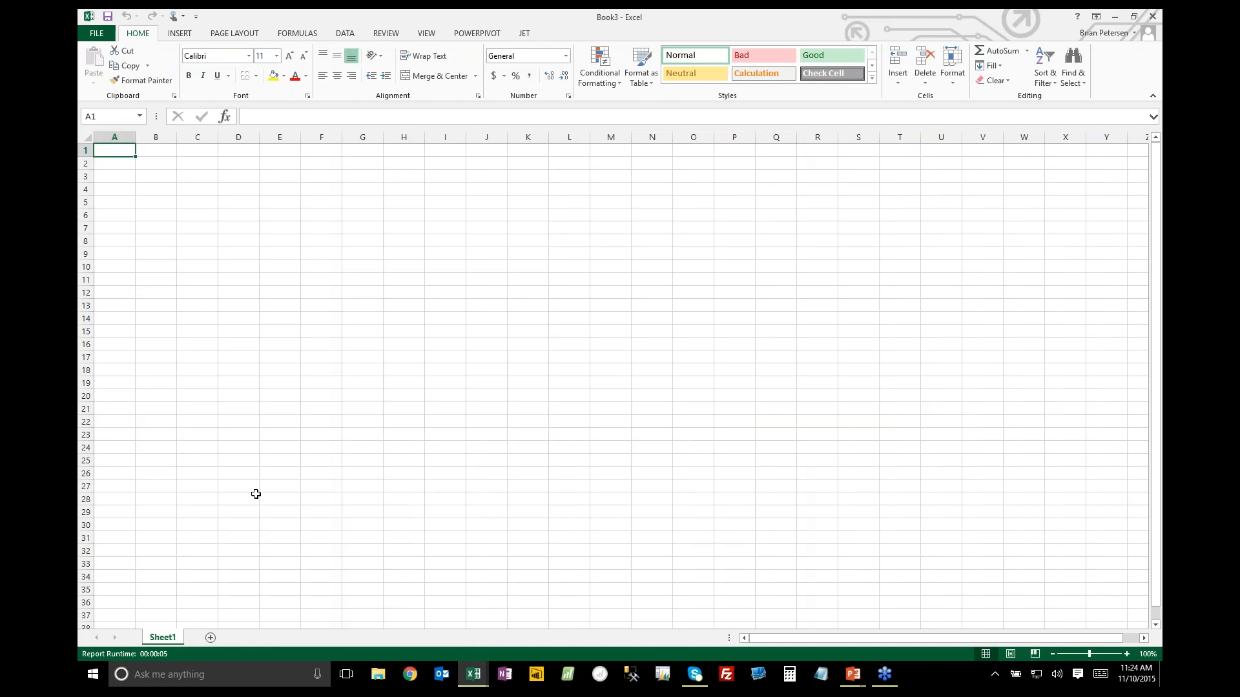
key("super")
type("nav 2015")
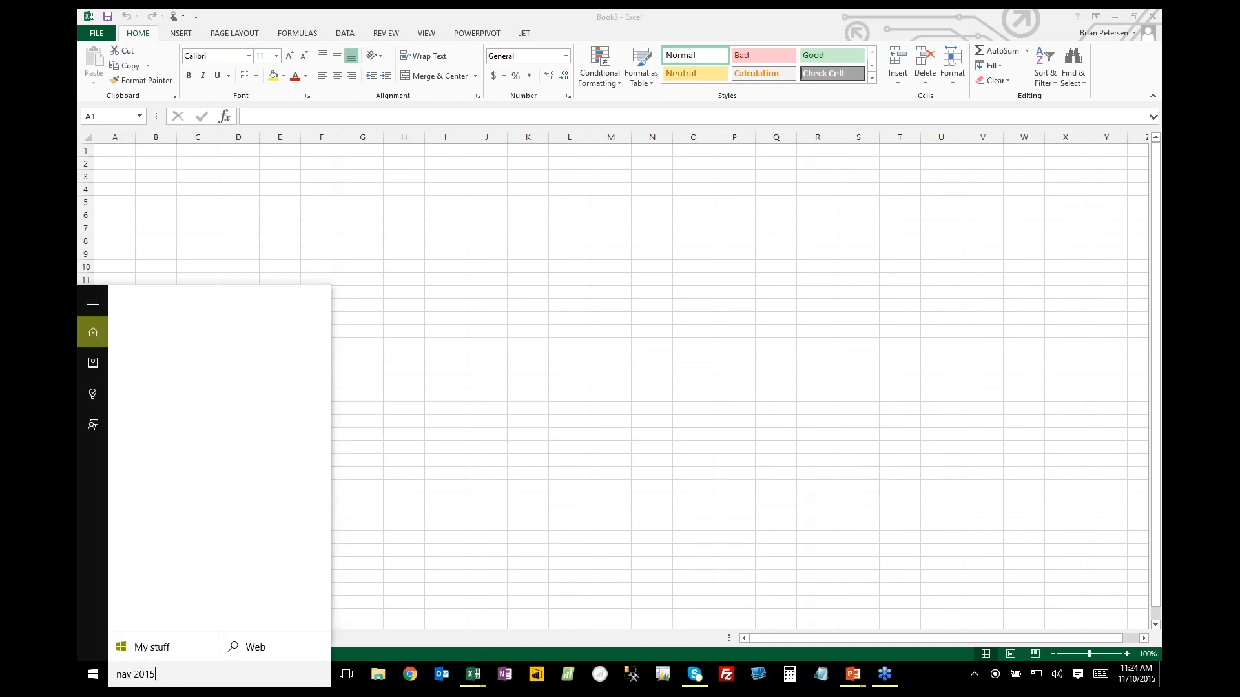
left_click(254, 400)
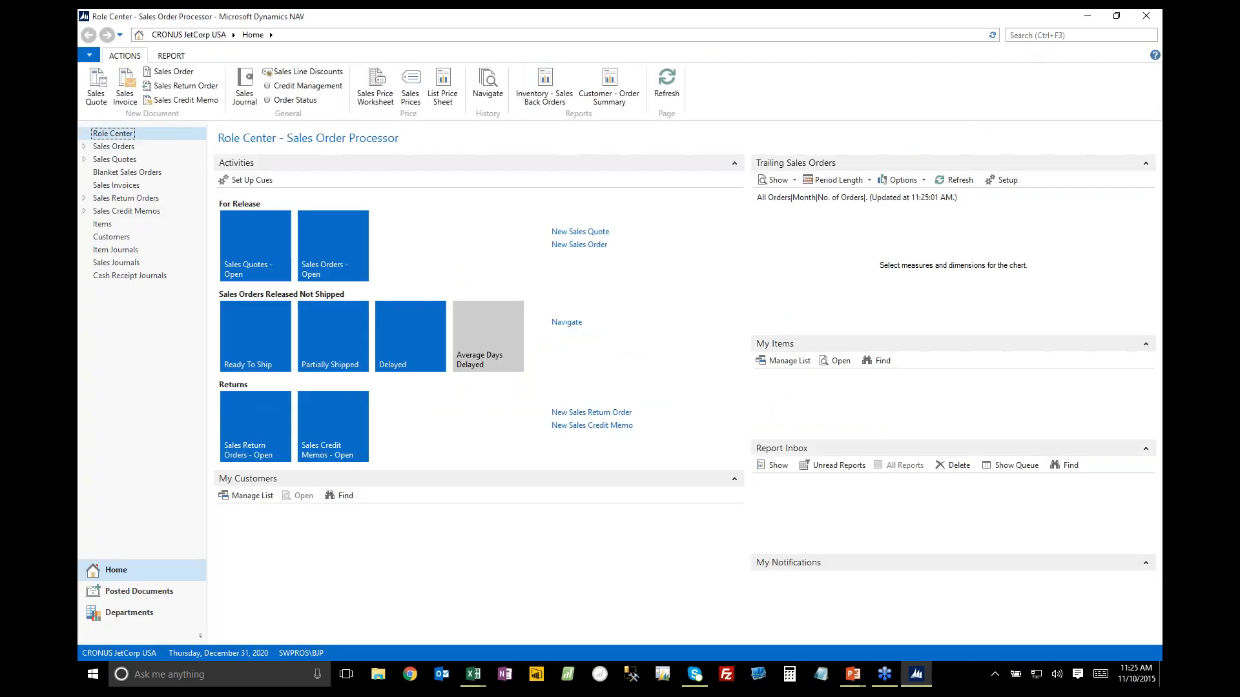
Find the account schedules in Dynamics NAV and open the JETINCOME schedule for editing
left_click(1034, 40)
type("account")
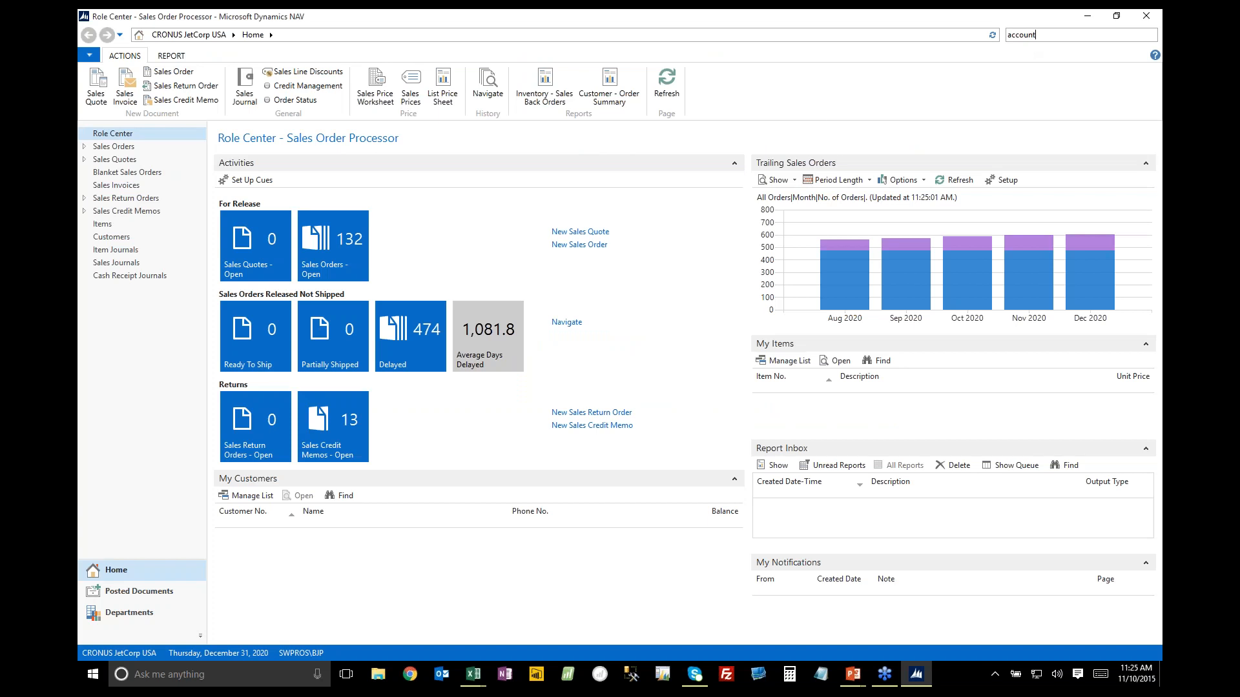
left_click(947, 64)
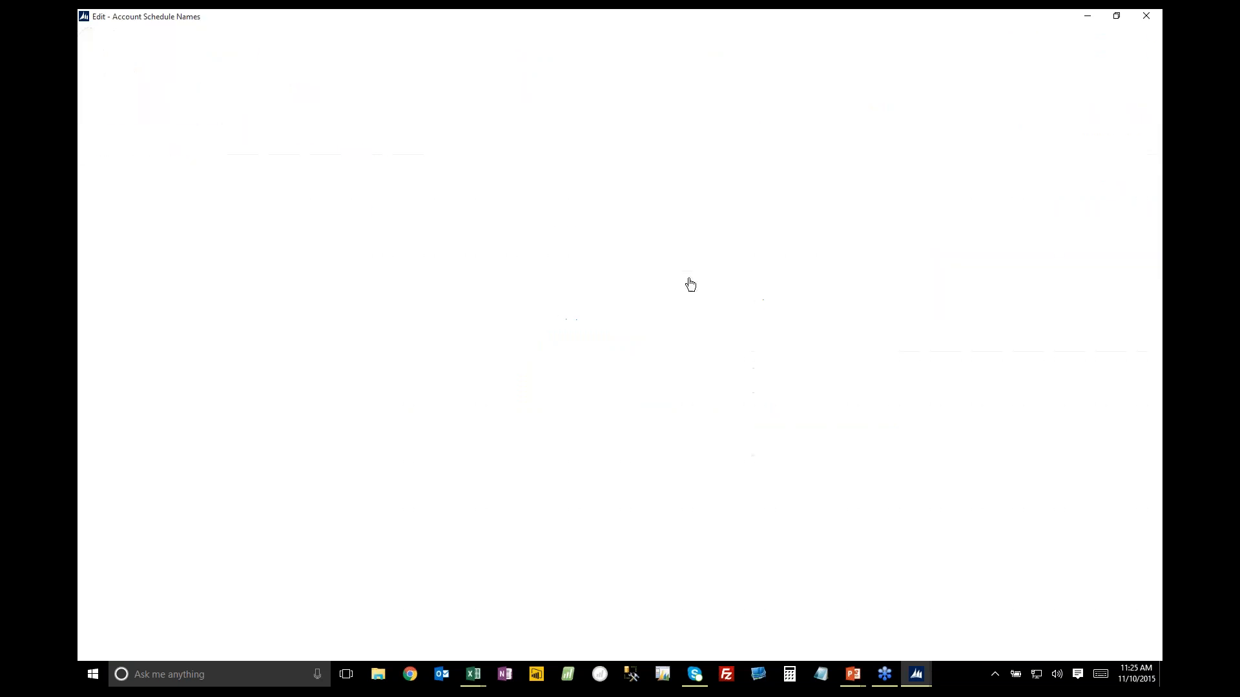
left_click(115, 190)
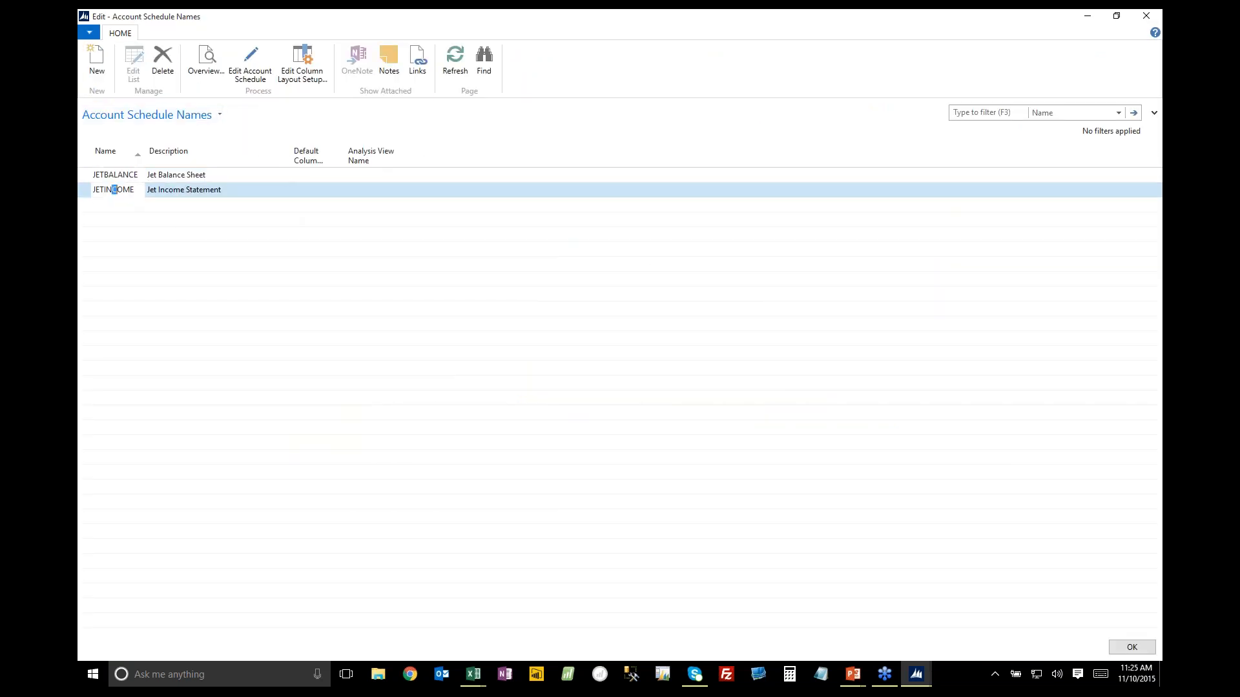
left_click(255, 69)
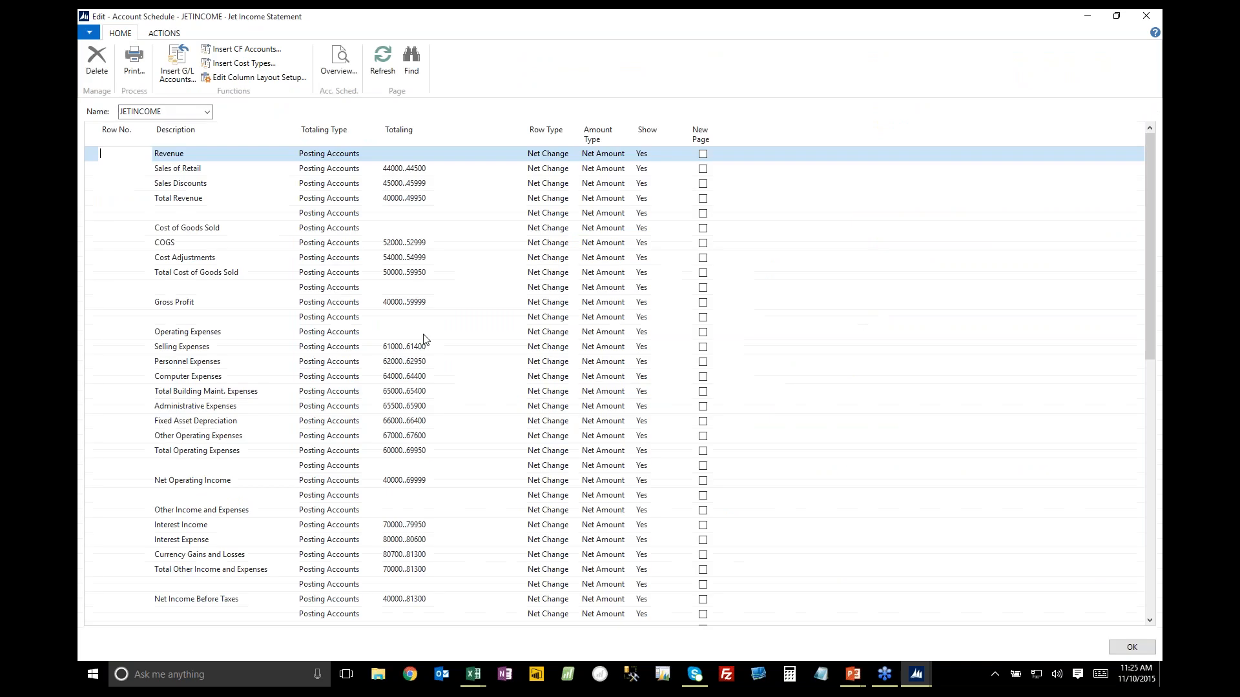
Copy all lines of the JETINCOME schedule and paste them into the blank Excel workbook starting at C5
left_click(90, 136)
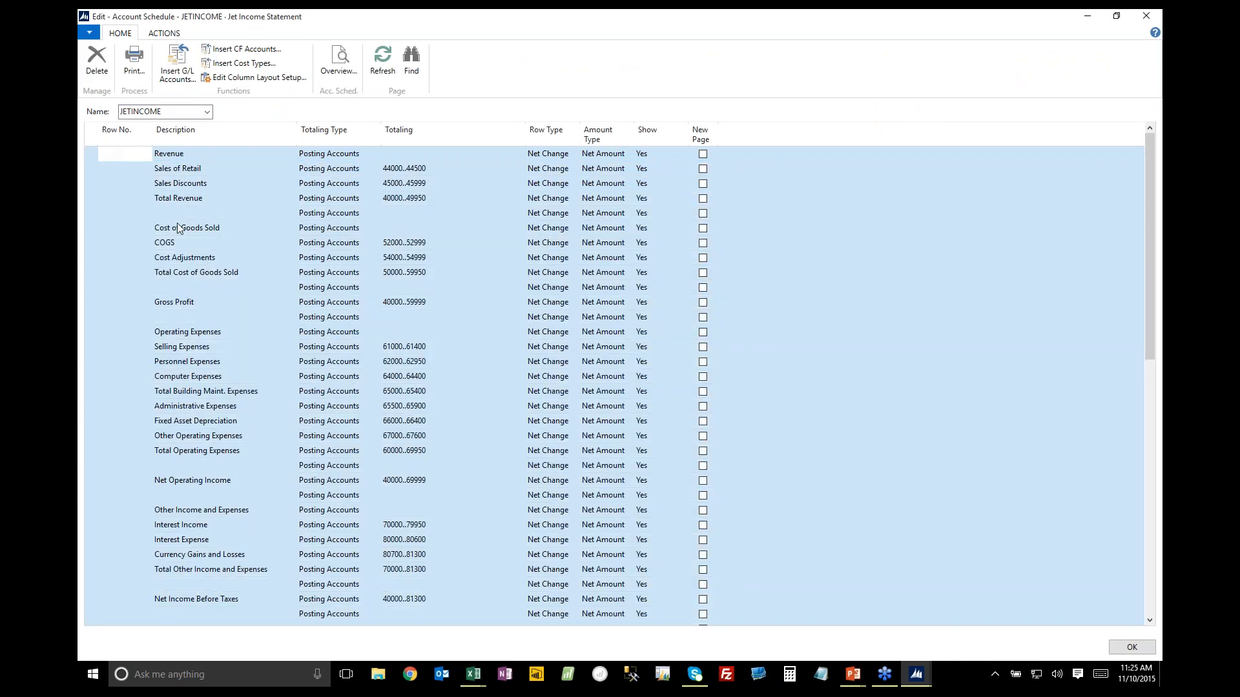
mouse_move(473, 674)
left_click(502, 623)
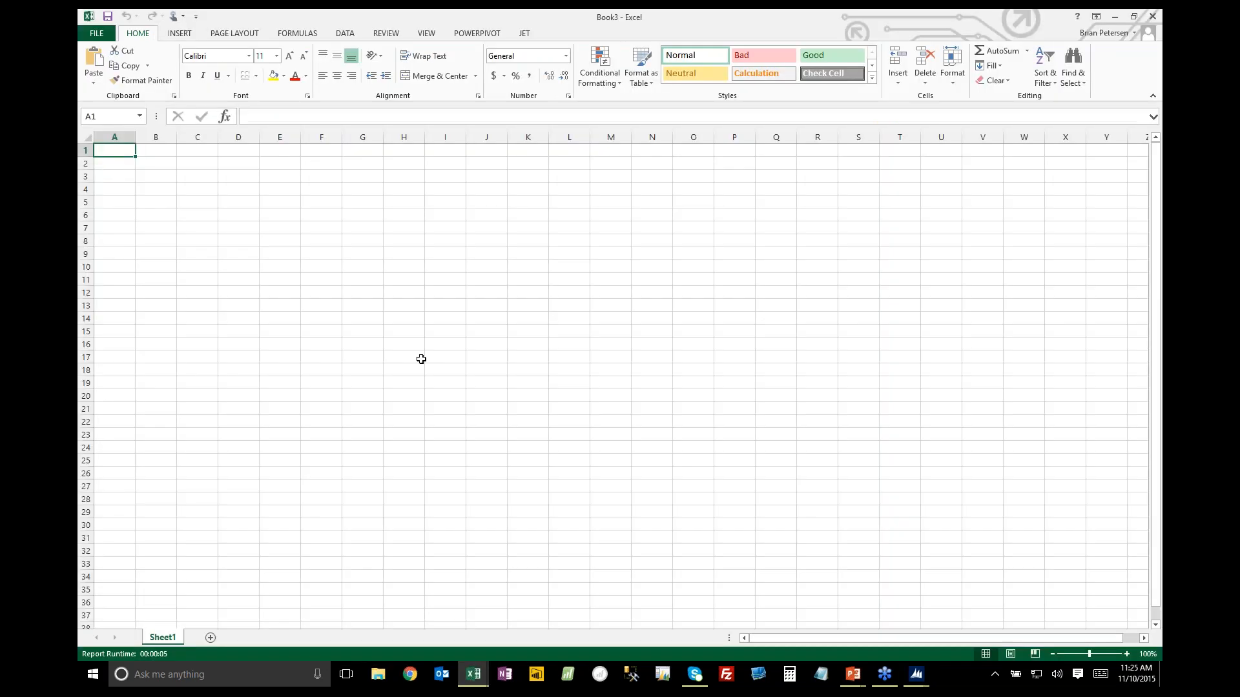
left_click(205, 205)
key("ctrl+v")
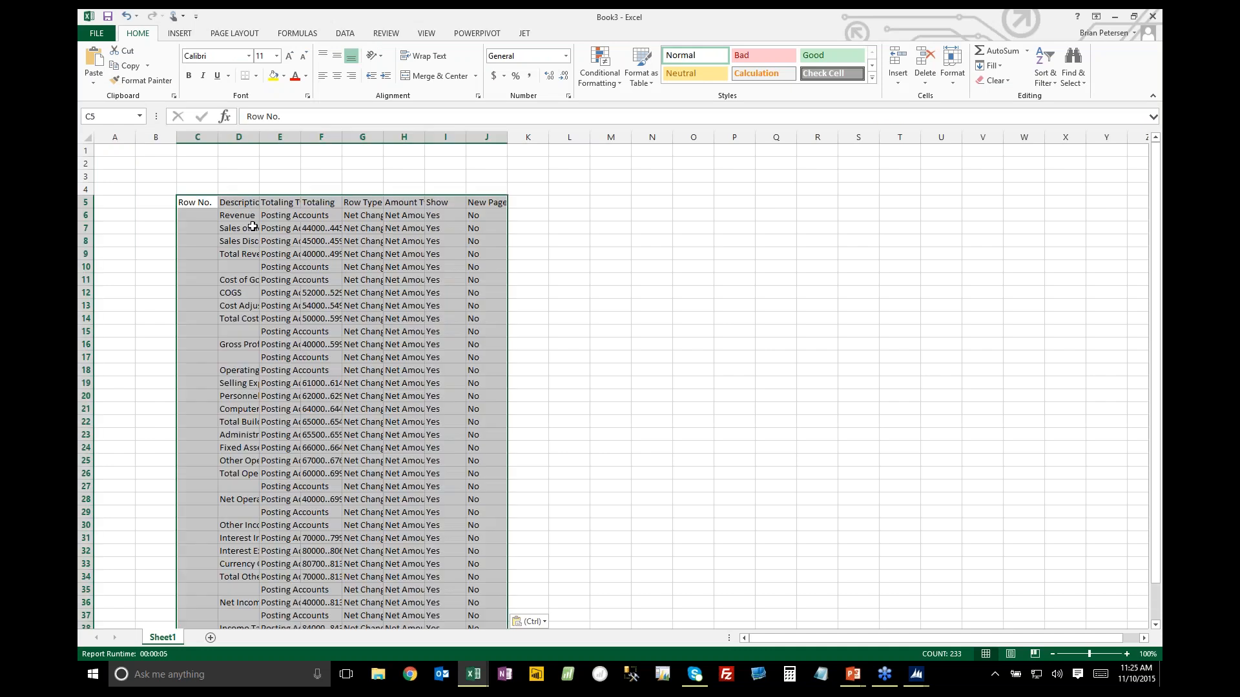
Autofit the widths of columns C through J to the pasted account schedule
scroll(545, 259, "down", 5)
scroll(539, 283, "up", 5)
left_click_drag(201, 138, 490, 137)
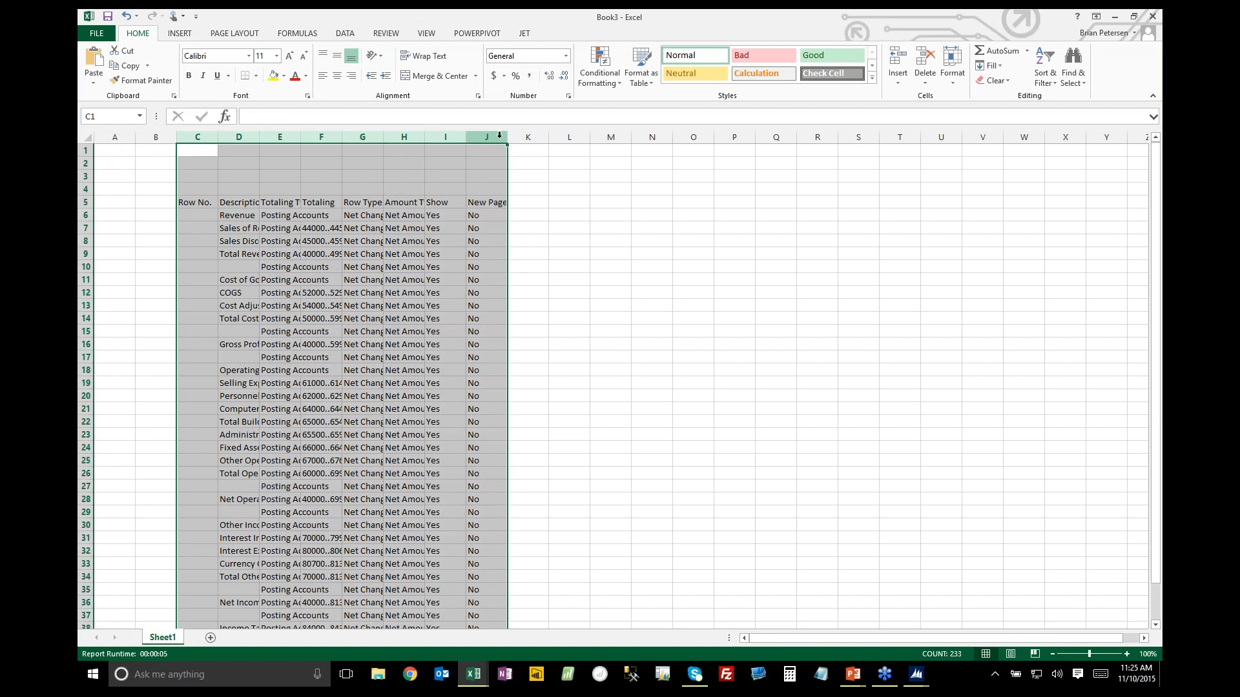
double_click(507, 137)
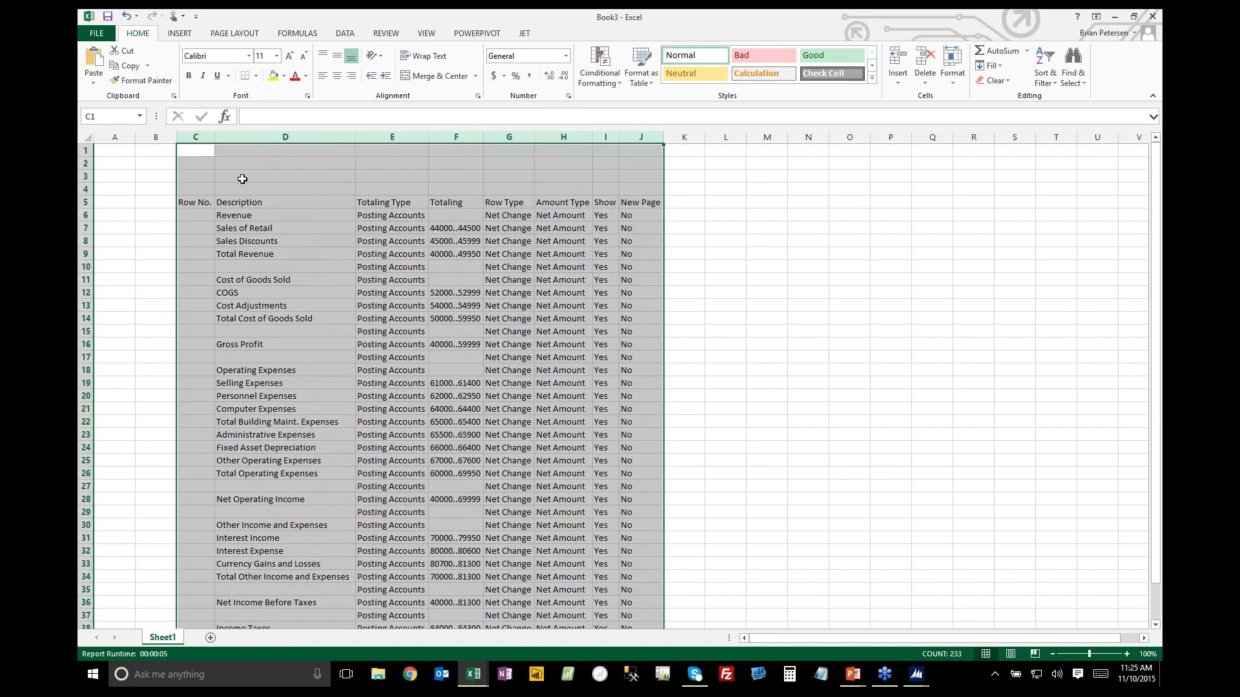
Delete the Row No., Totaling Type, Row Type, Amount Type, Show and New Page columns, keeping Description and Totaling
left_click(202, 137)
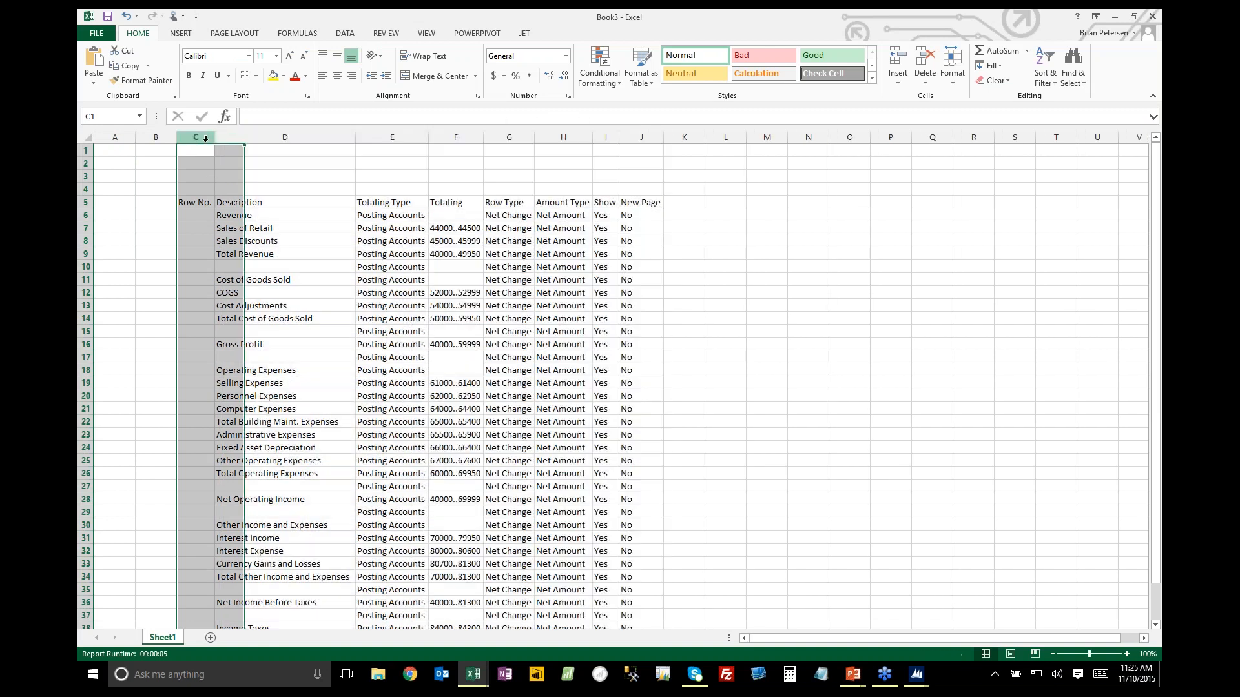
left_click(420, 137, "ctrl")
left_click(509, 137, "ctrl")
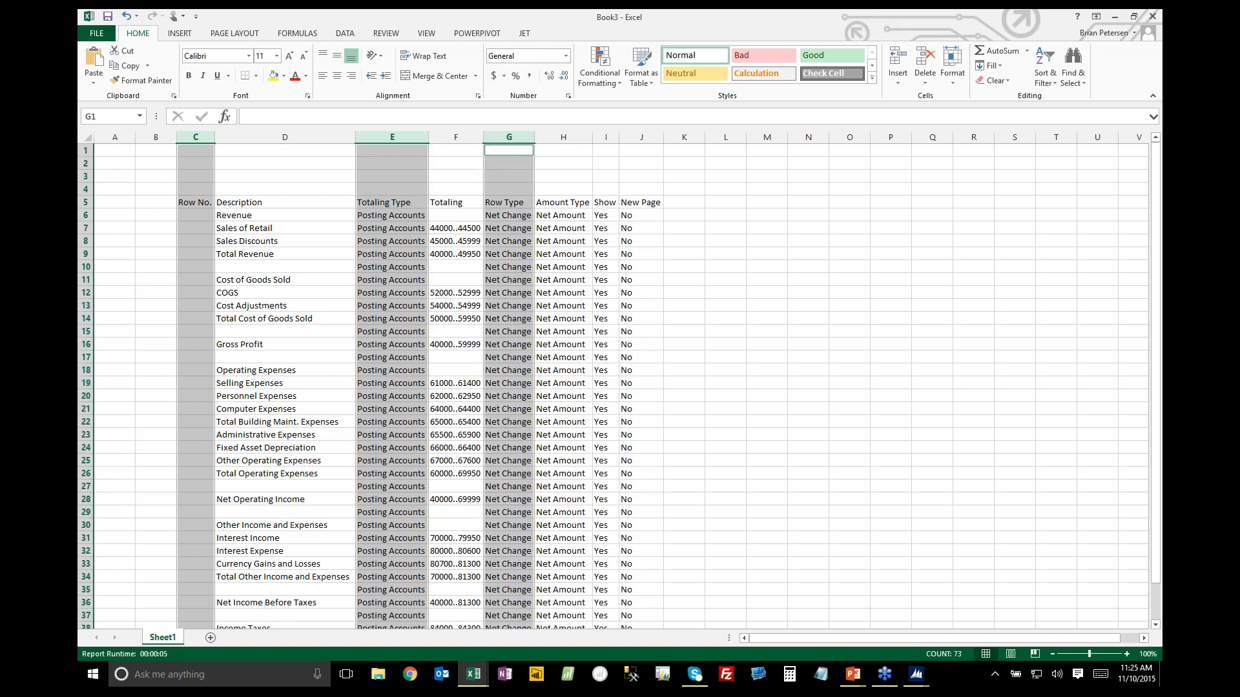
left_click(563, 137, "ctrl")
left_click(606, 137, "ctrl")
left_click(638, 137, "ctrl")
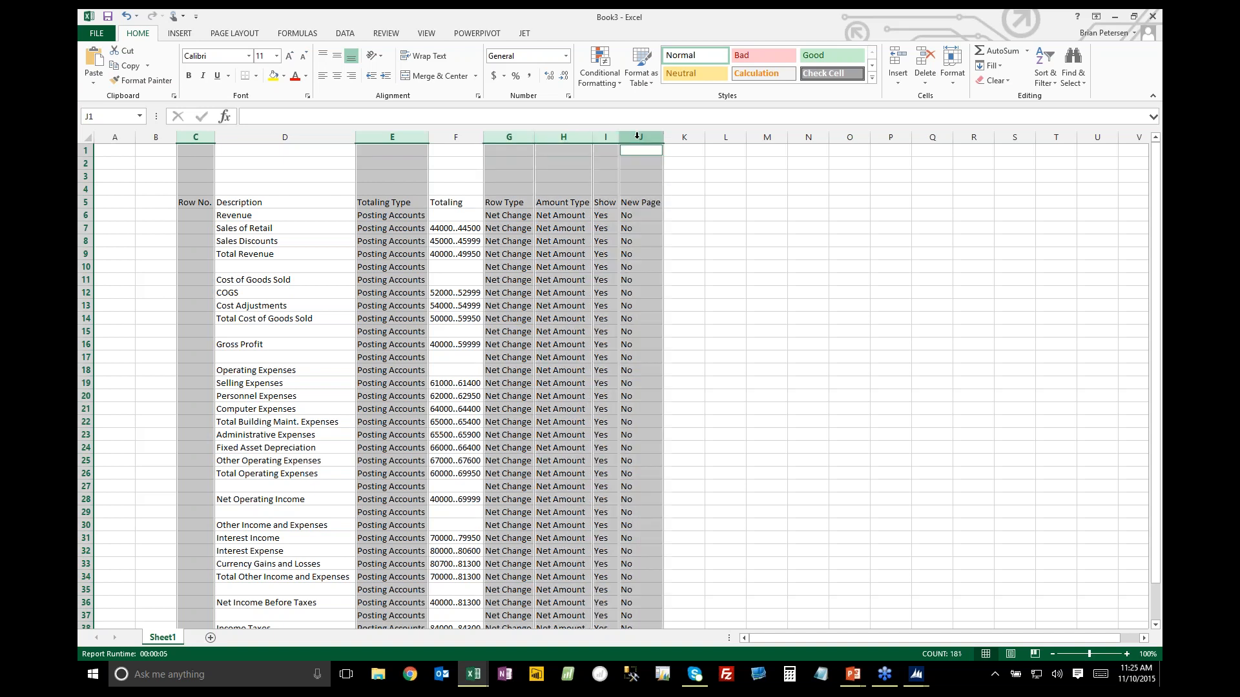
right_click(638, 136)
left_click(665, 244)
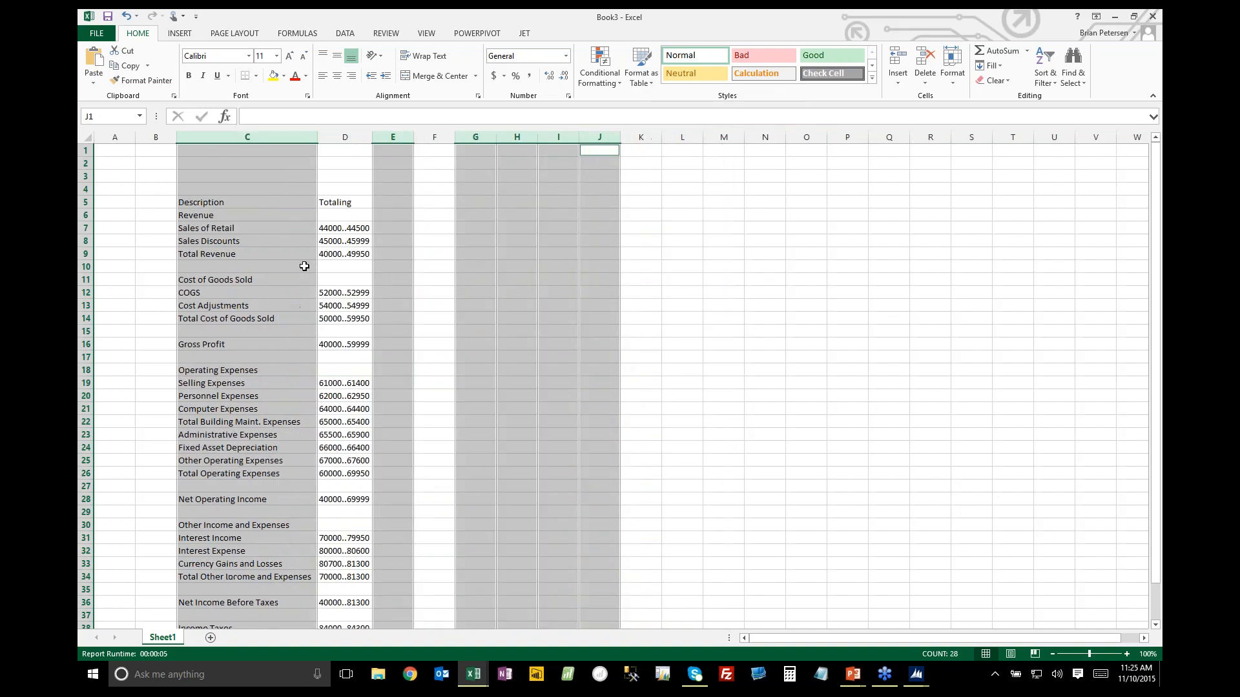
Insert a blank column before the Description column so that its heading moves to D5
left_click(255, 205)
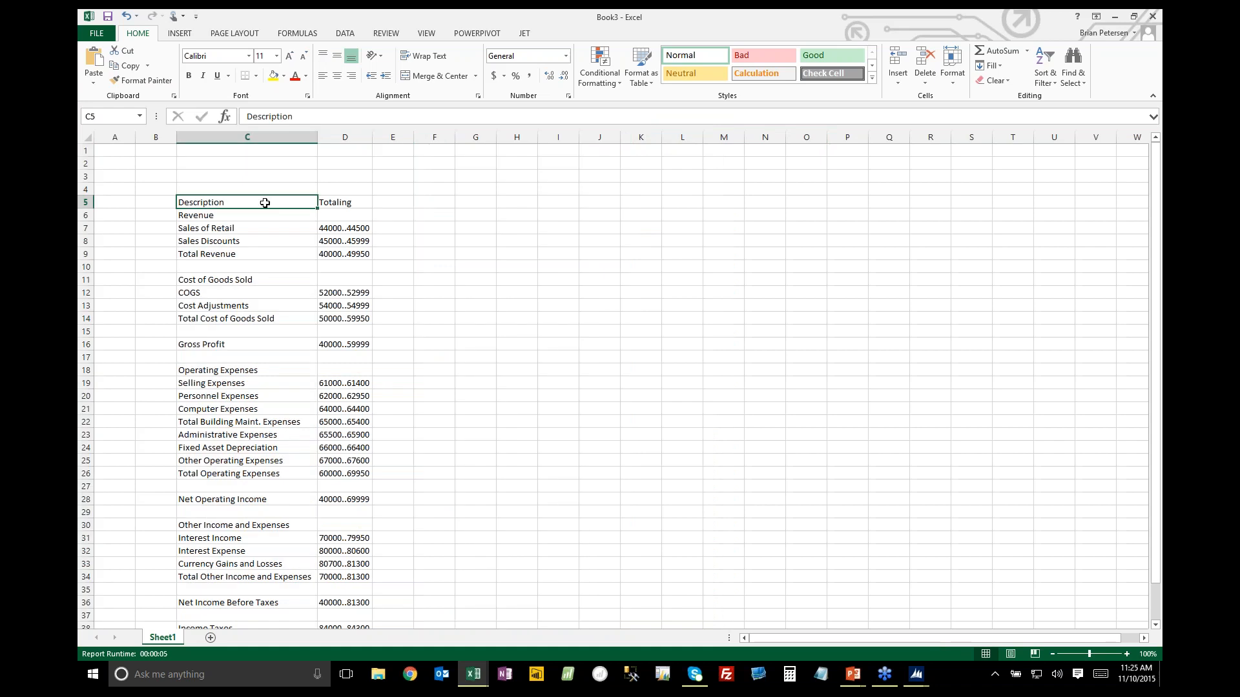
left_click(342, 204)
key("Down")
key("Down")
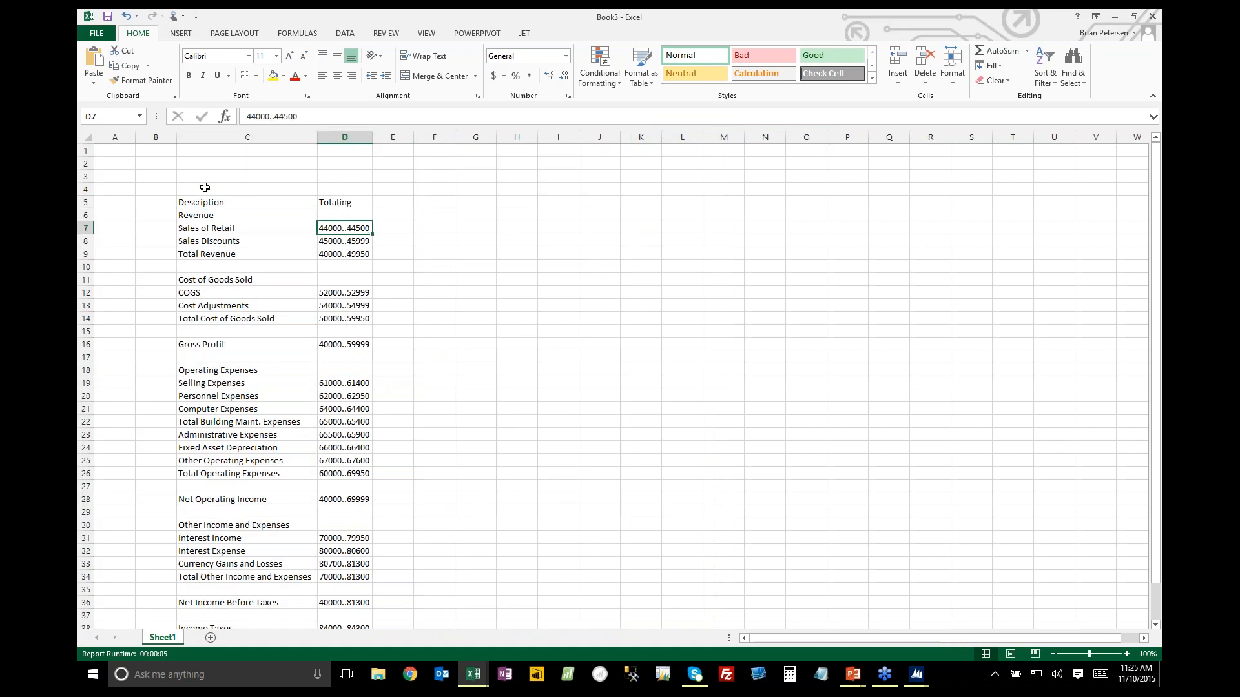
right_click(196, 138)
left_click(223, 230)
left_click(245, 205)
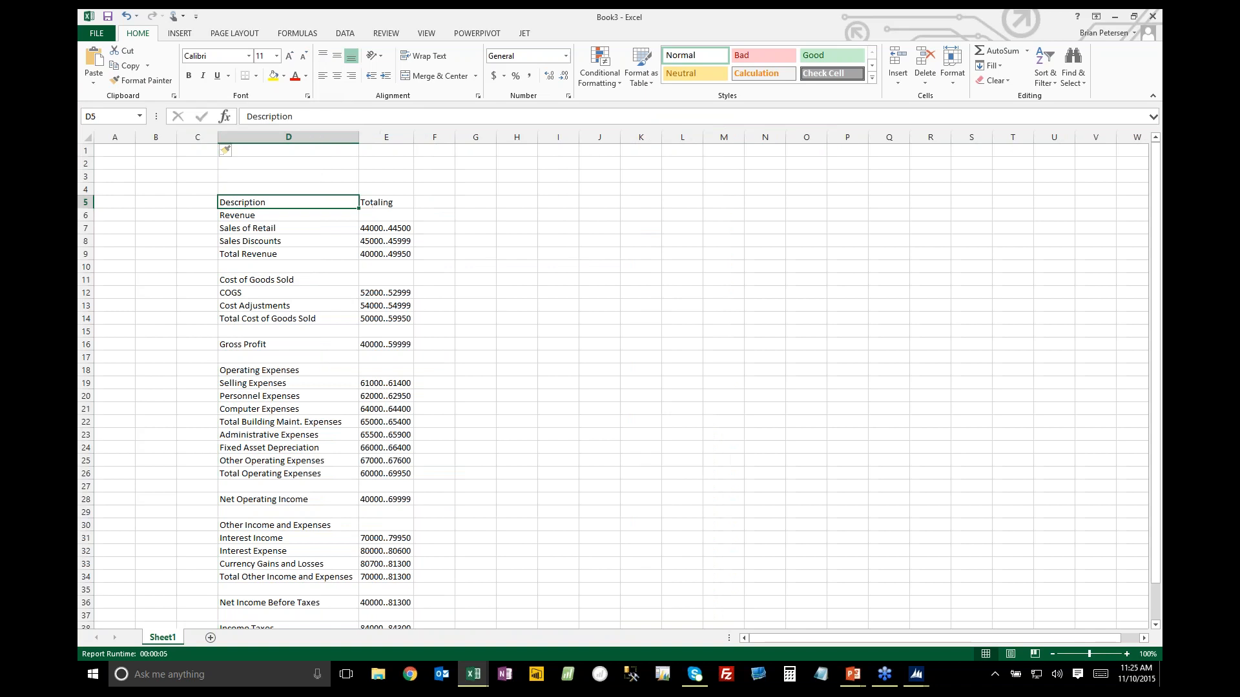
Insert the JetReports logo picture from the Desktop folder and shrink it to fit above the Description heading
left_click(189, 35)
left_click(216, 67)
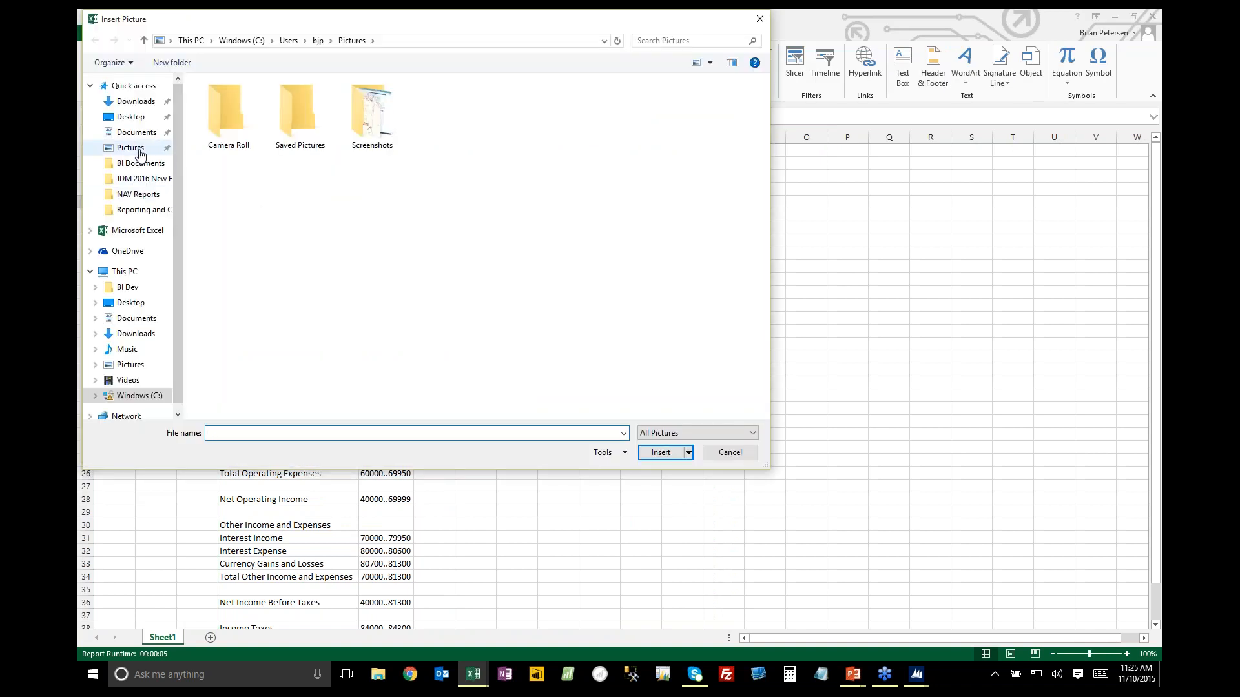
left_click(129, 116)
double_click(234, 141)
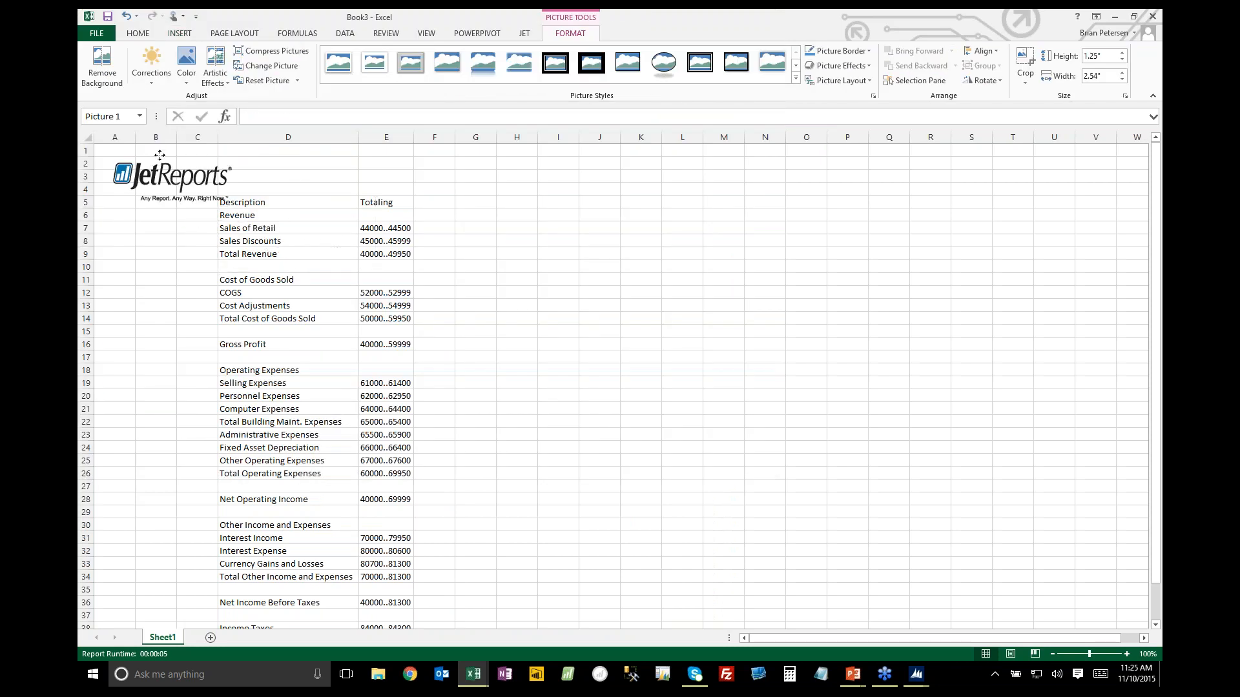
left_click_drag(252, 222, 213, 195)
key("Escape")
left_click(508, 252)
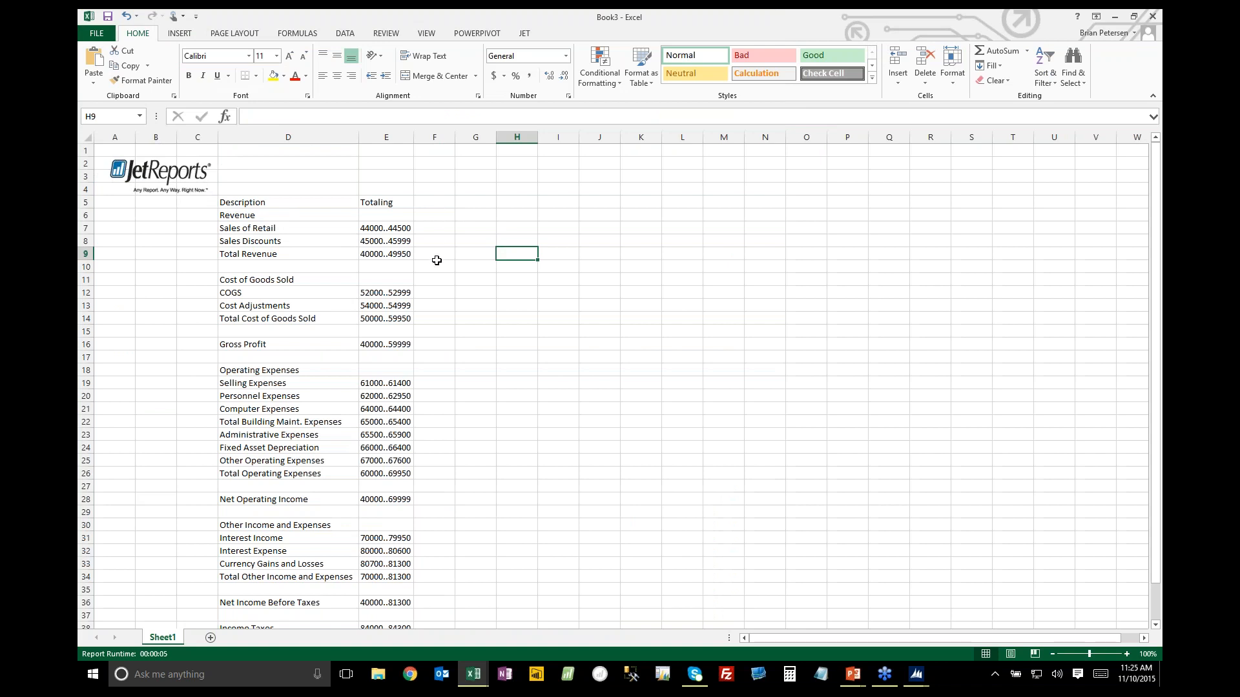
Enter the column headings 2017 Oct, Prior Year, Variance and Variance % in F5 through I5
scroll(434, 258, "down", 3)
scroll(434, 252, "up", 3)
left_click(430, 201)
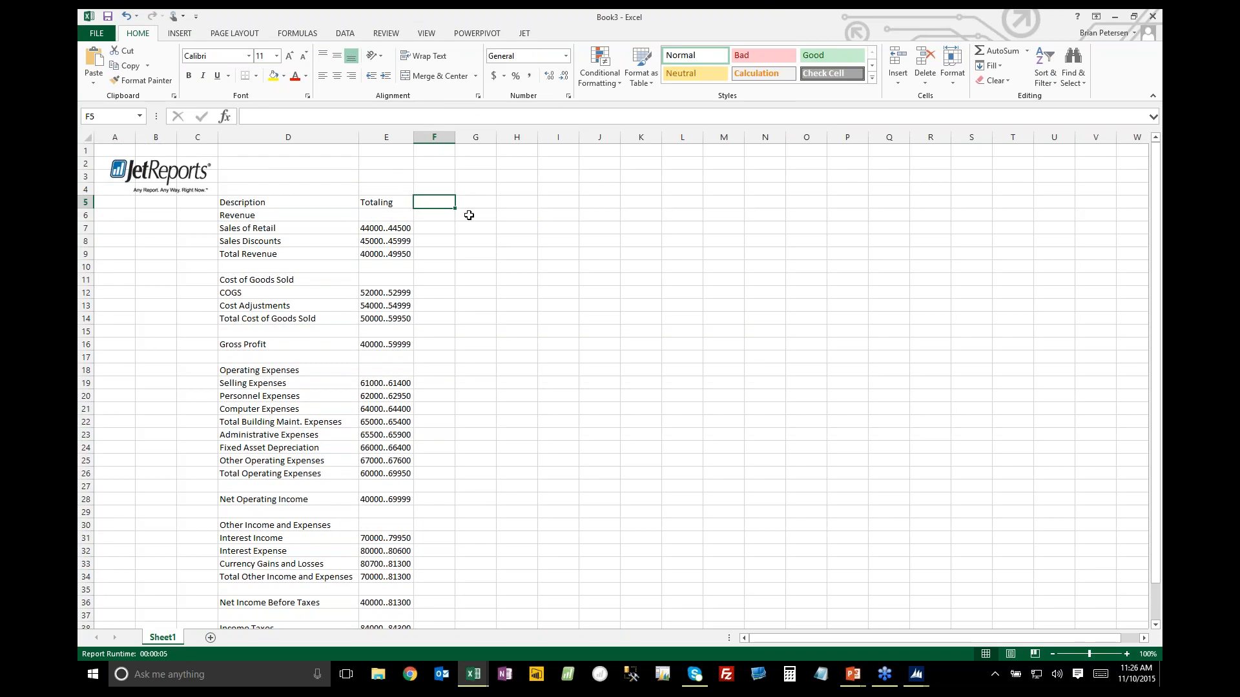
type("2017 Oct")
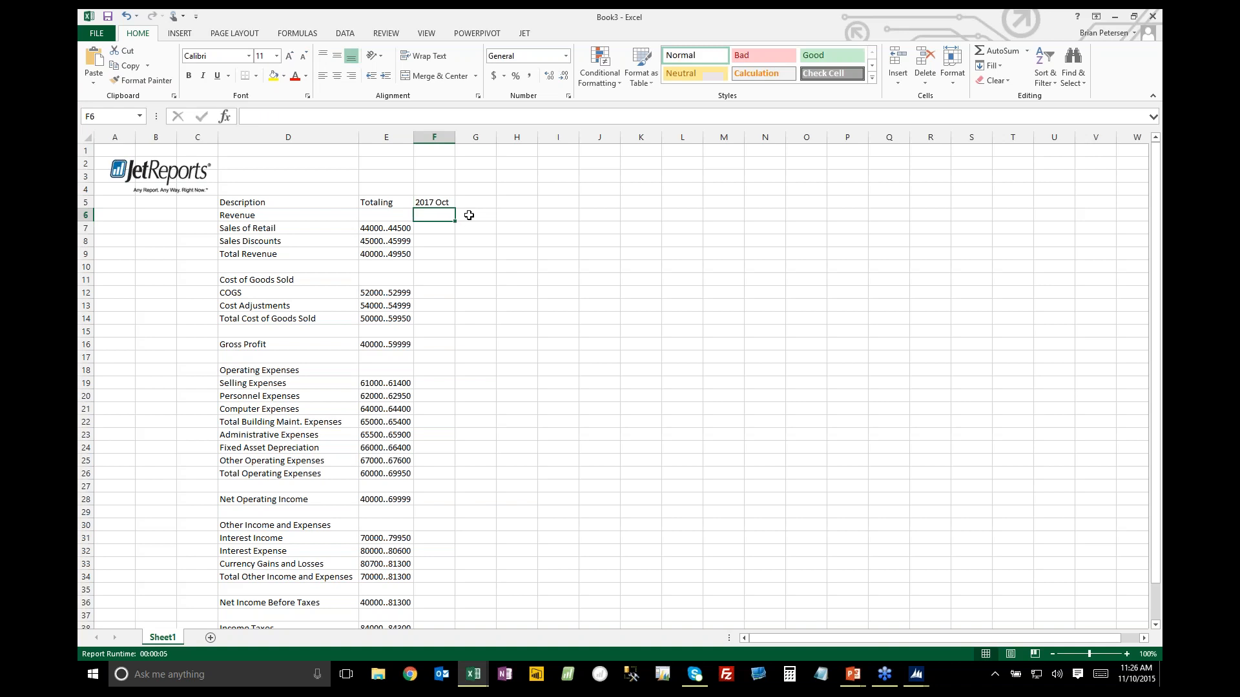
left_click(486, 202)
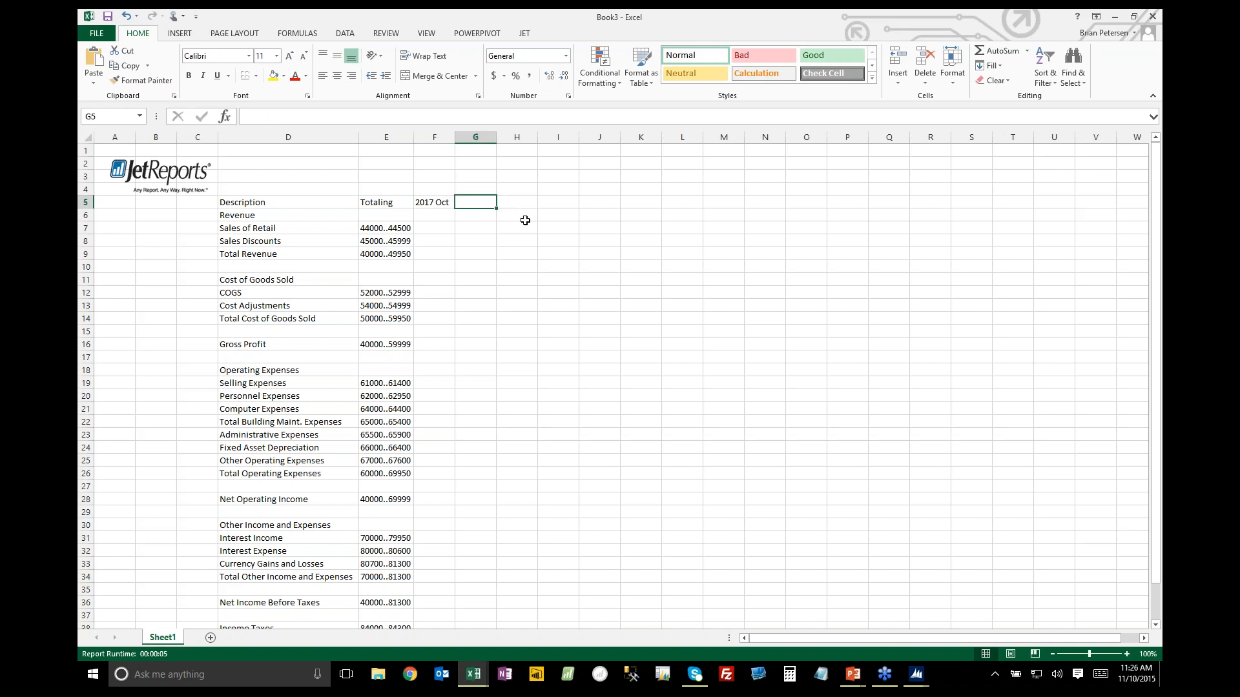
type("Prio")
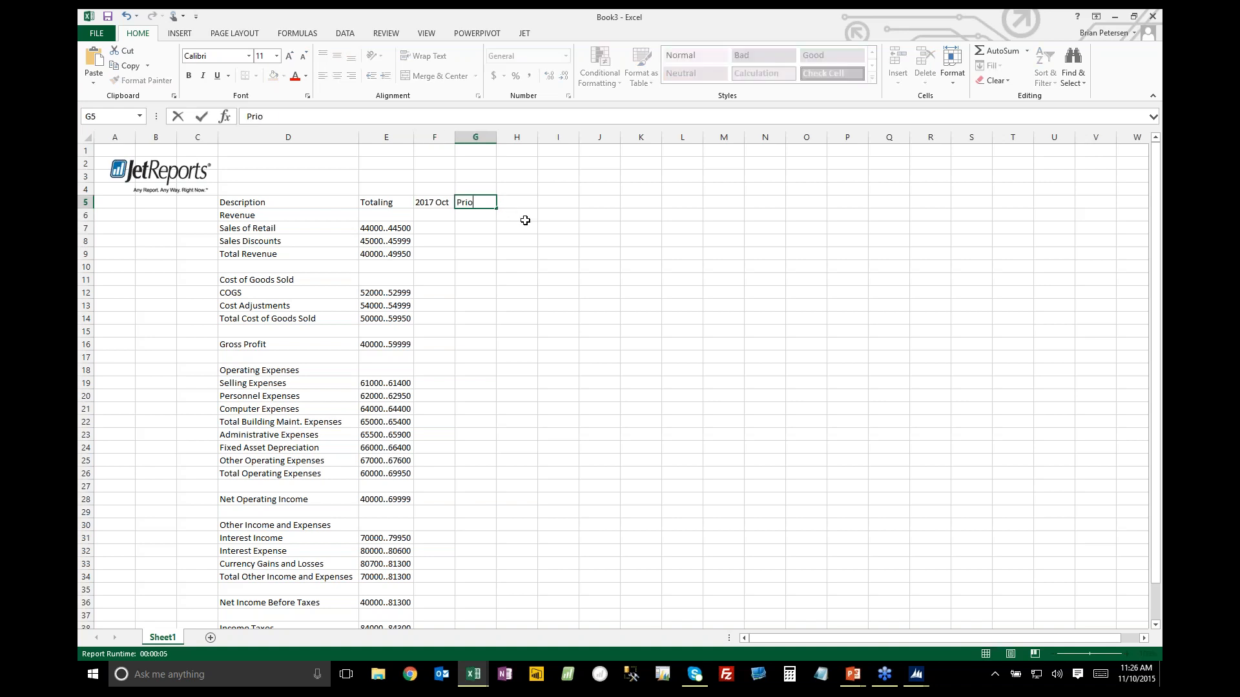
type("r Year")
key("Tab")
type("Variance")
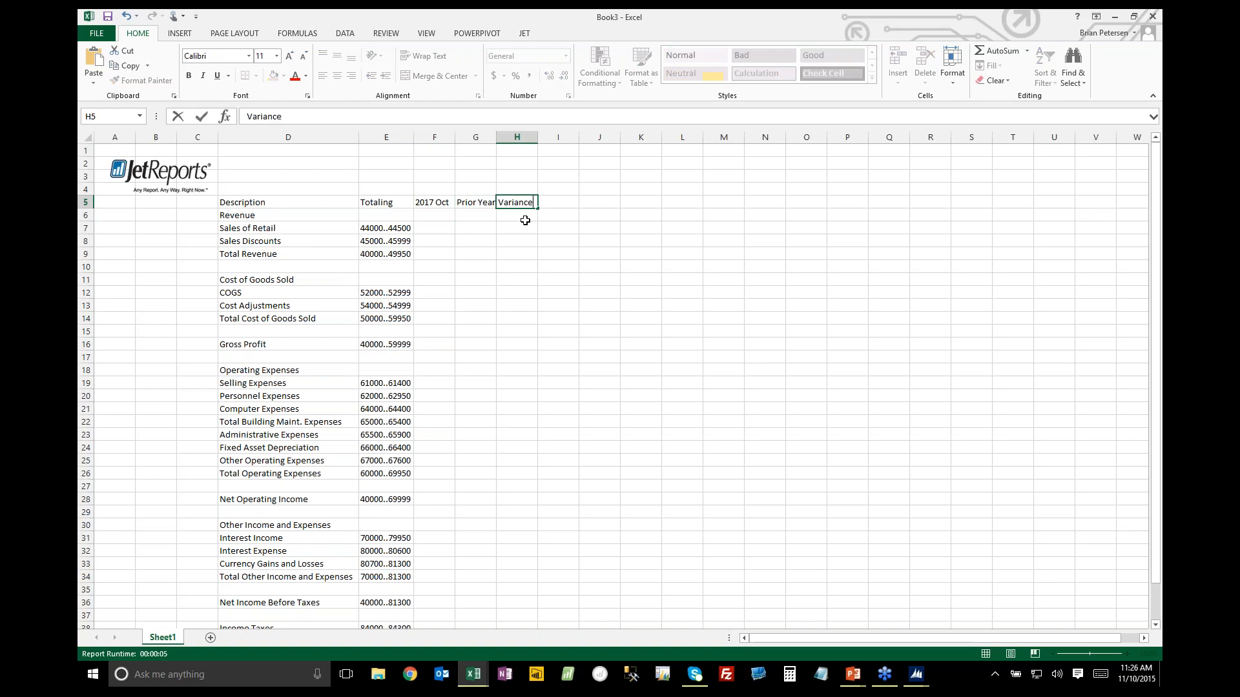
key("Tab")
type("Variance %")
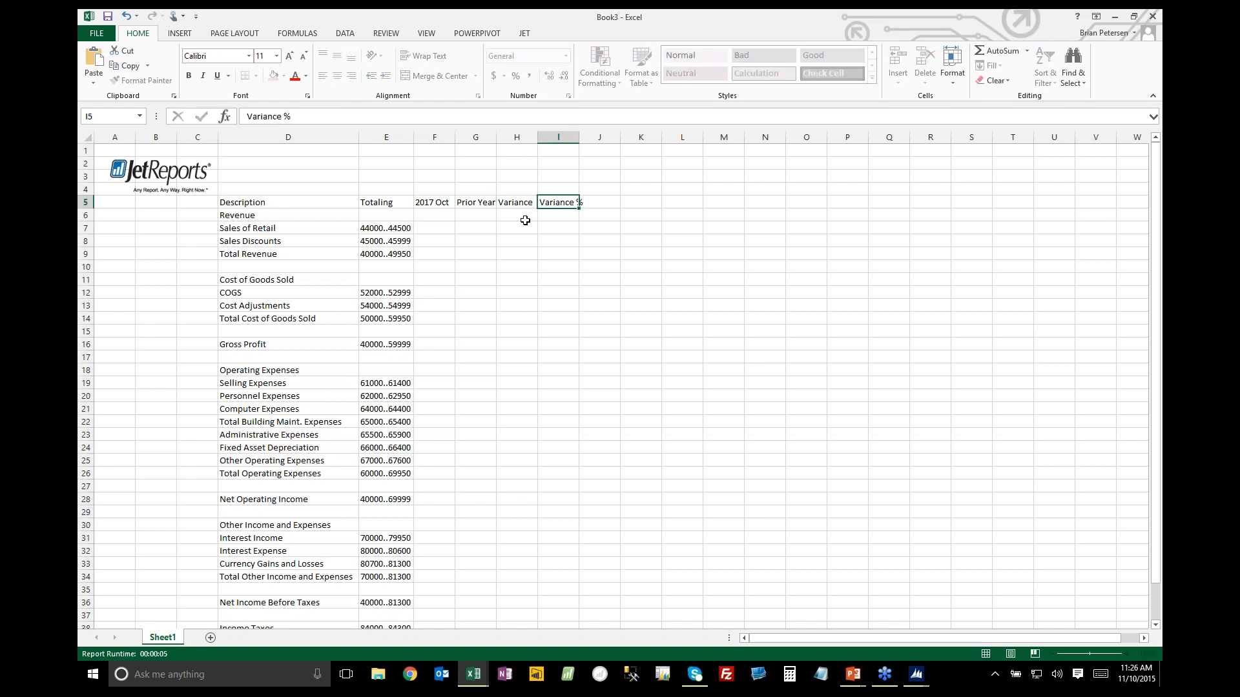
key("Return")
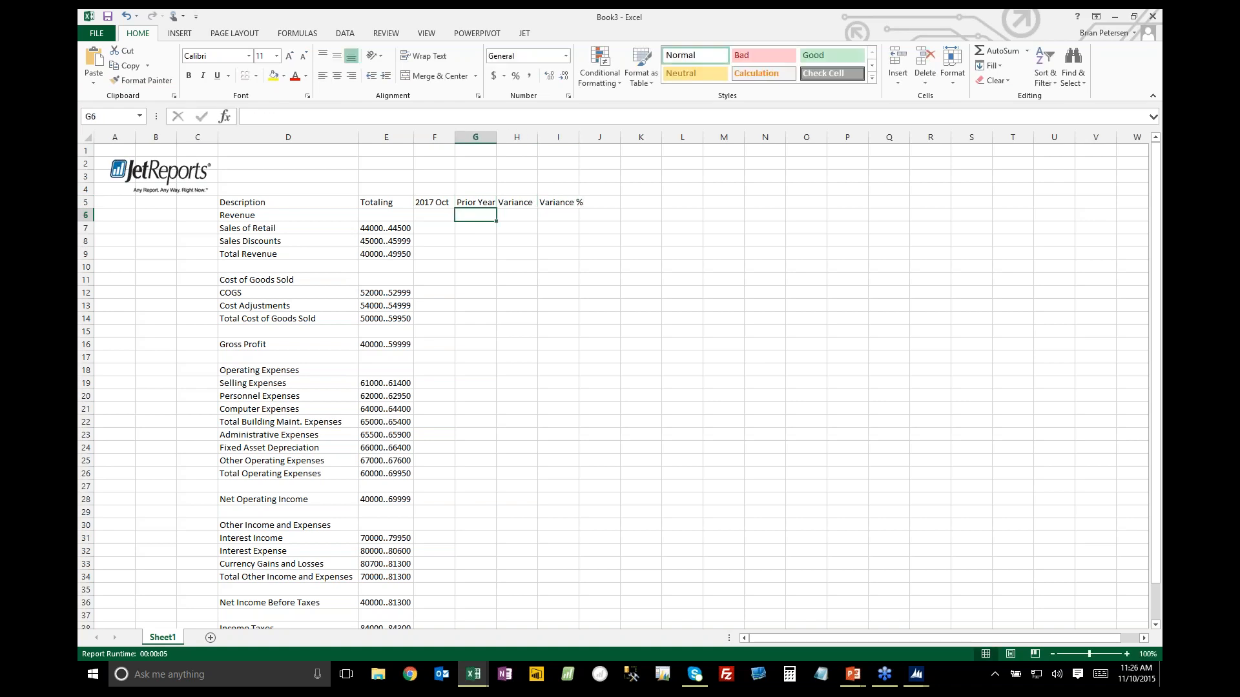
Start an NL function in F7 using CubeValue, the Finance table and the Measures.Amount numeric field
left_click(436, 229)
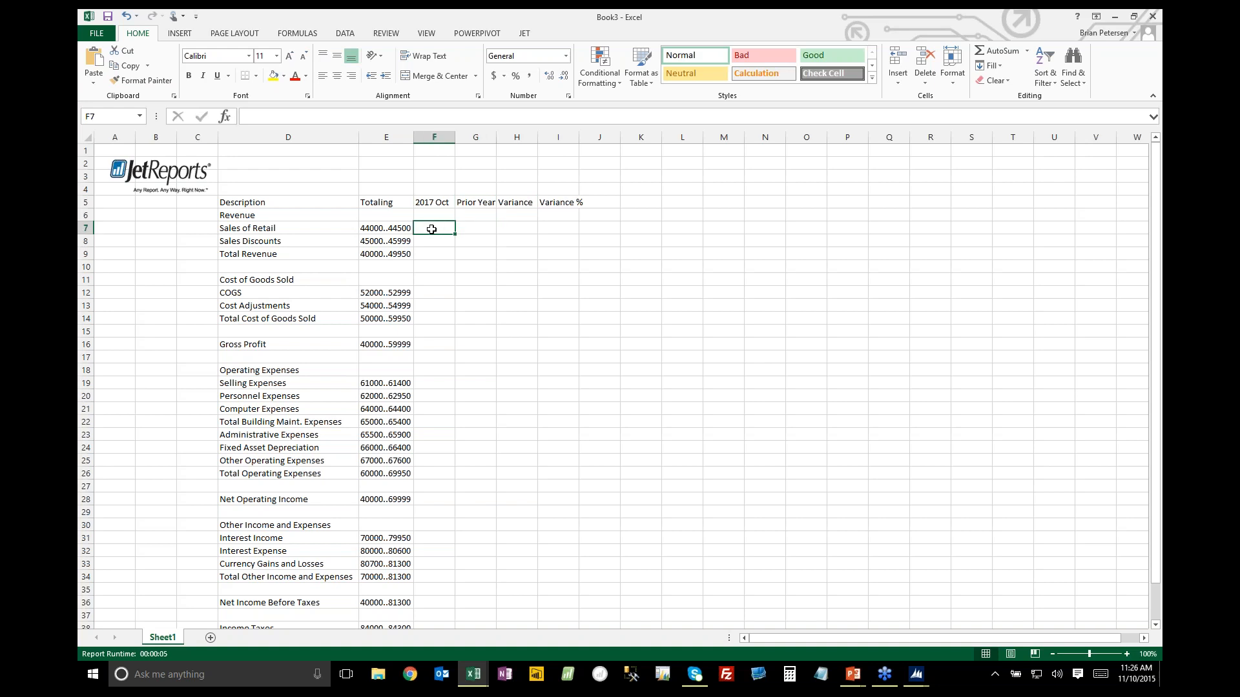
left_click(525, 35)
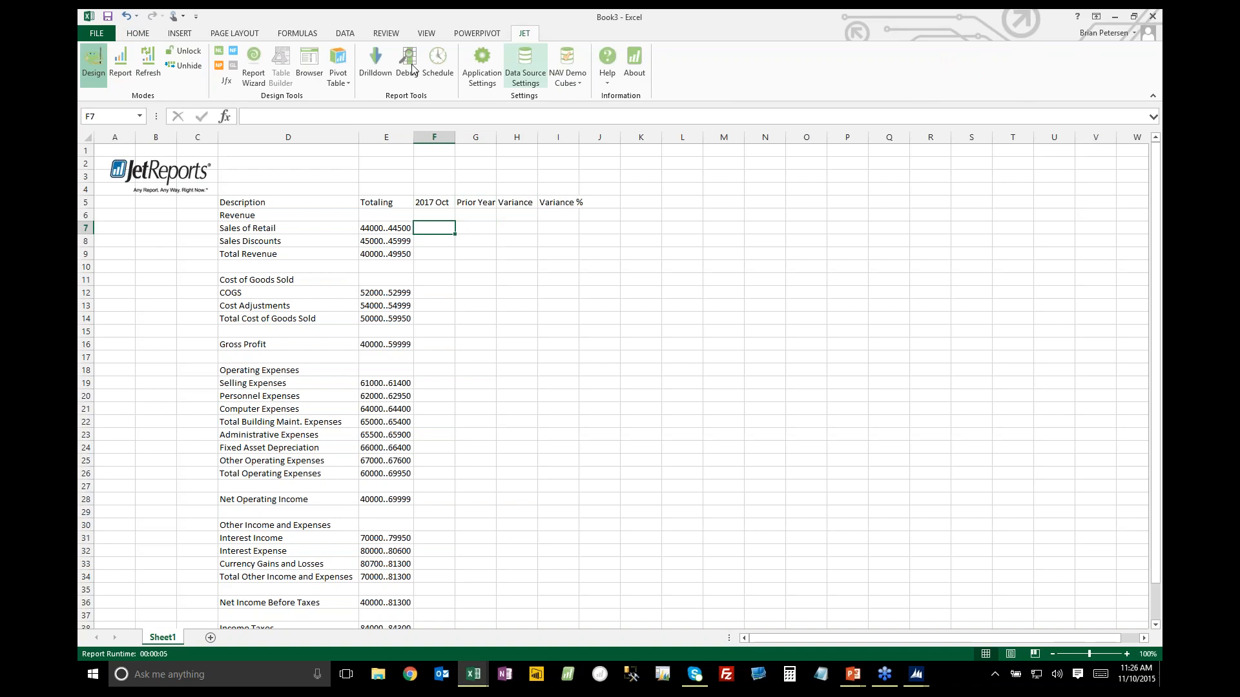
left_click(220, 51)
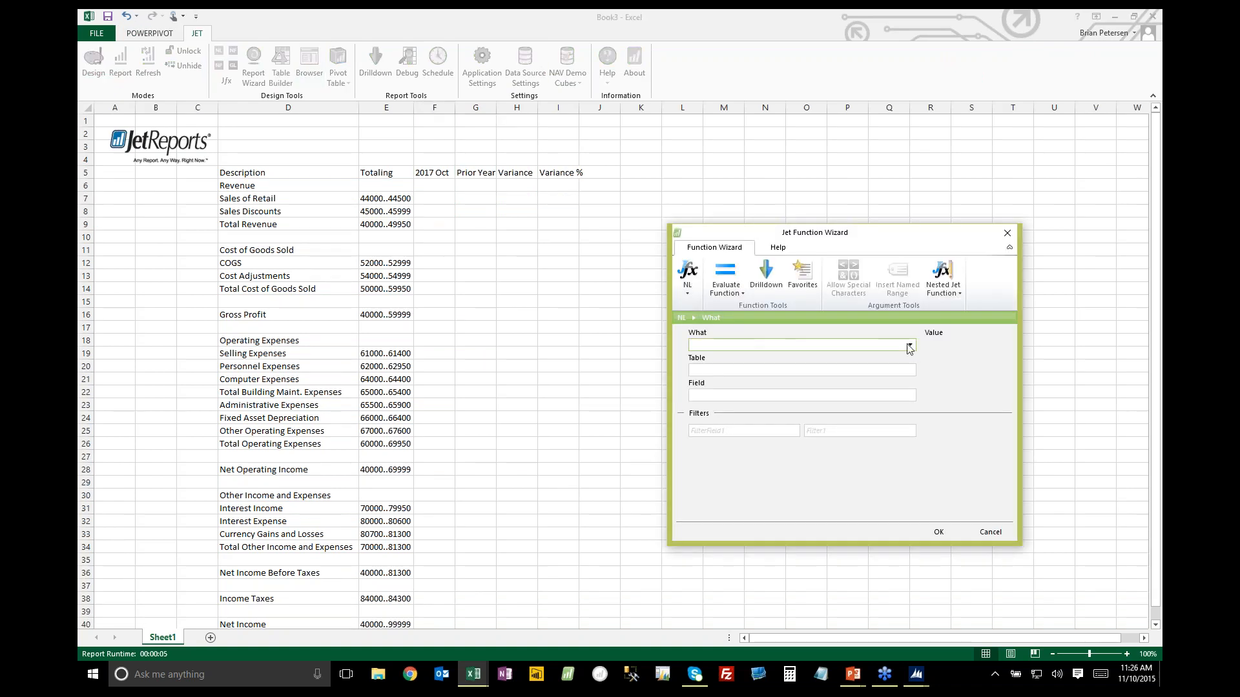
left_click(910, 346)
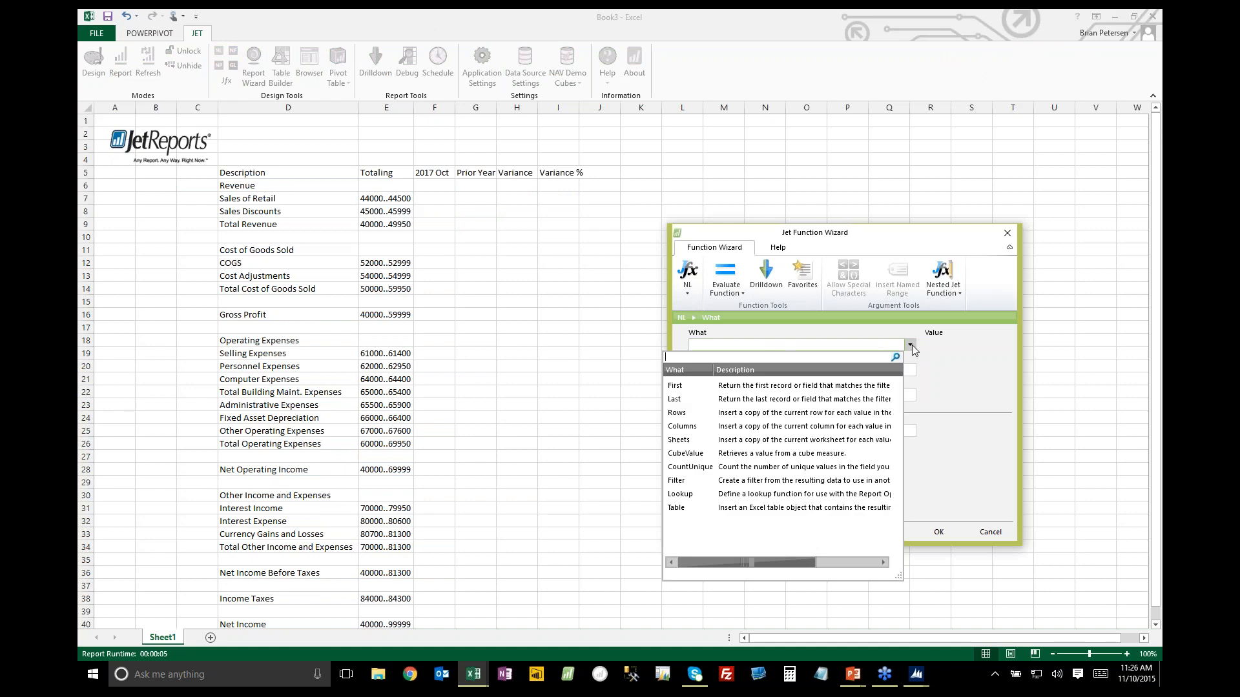
left_click(797, 452)
left_click(817, 372)
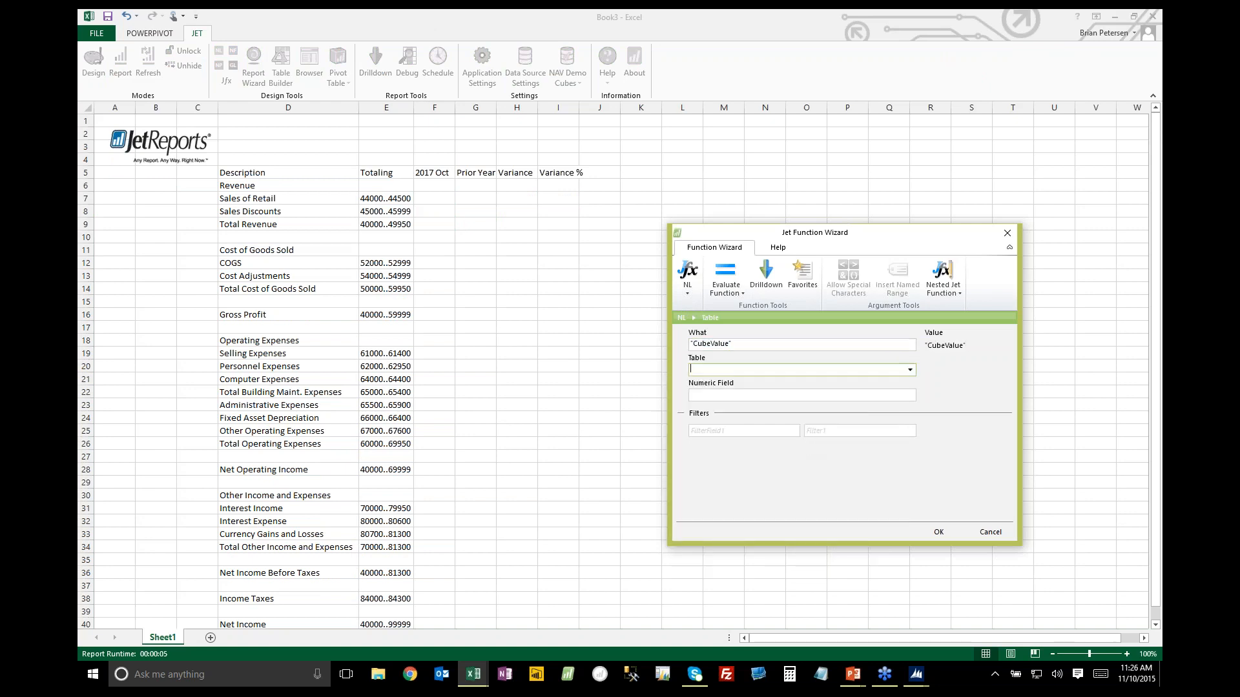
left_click(911, 370)
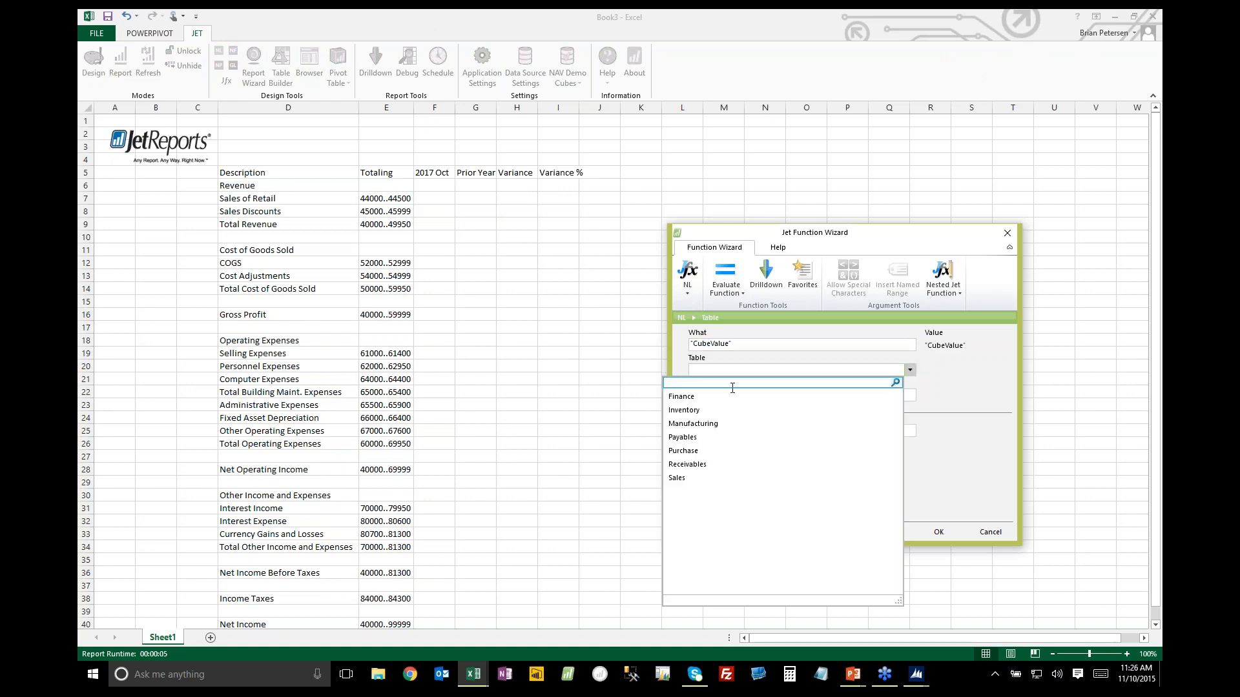
left_click(727, 395)
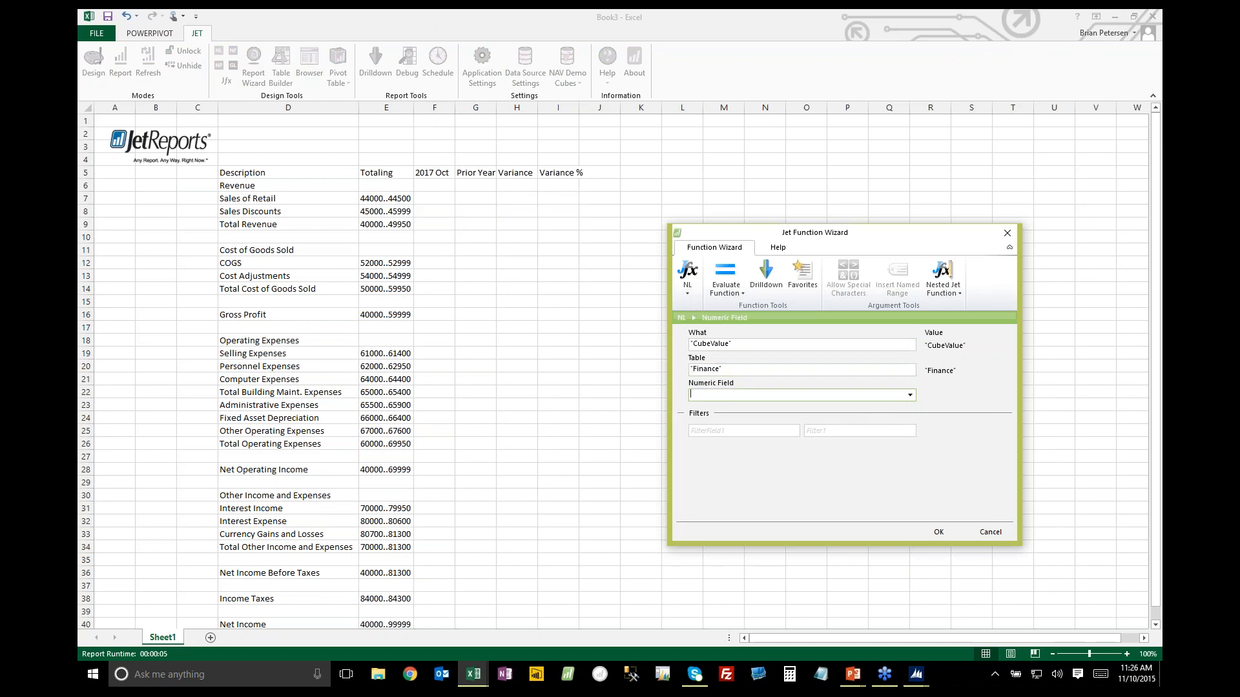
left_click(910, 395)
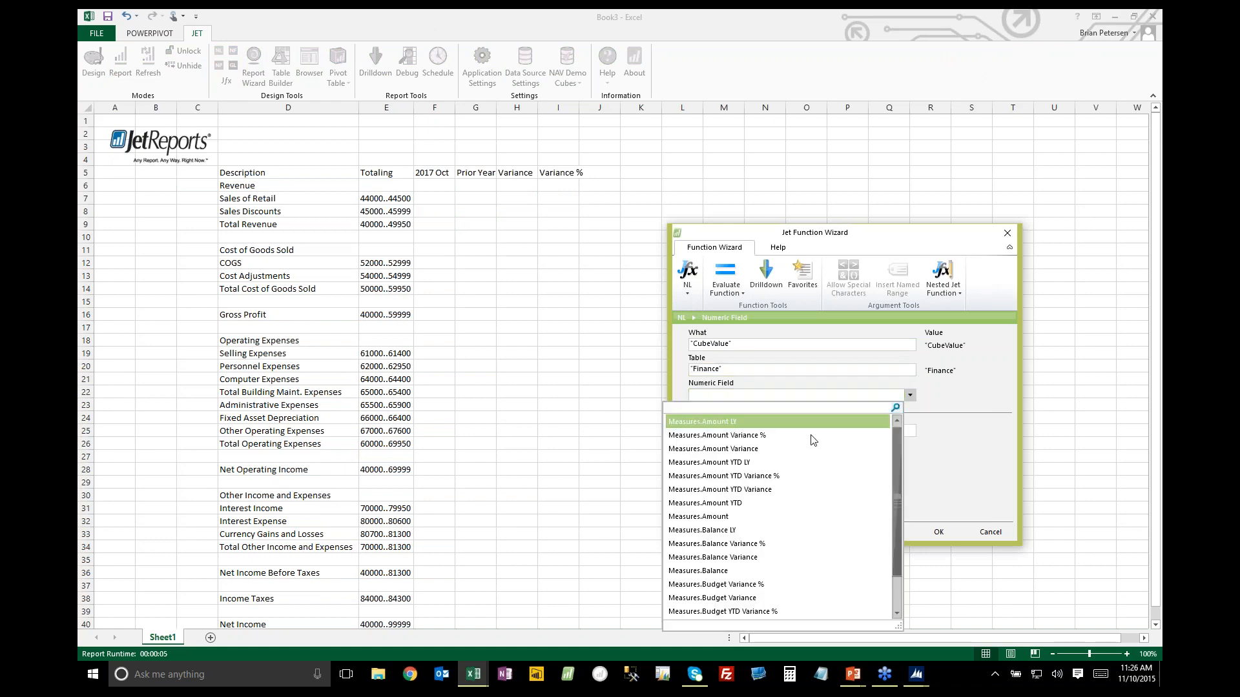
left_click(723, 517)
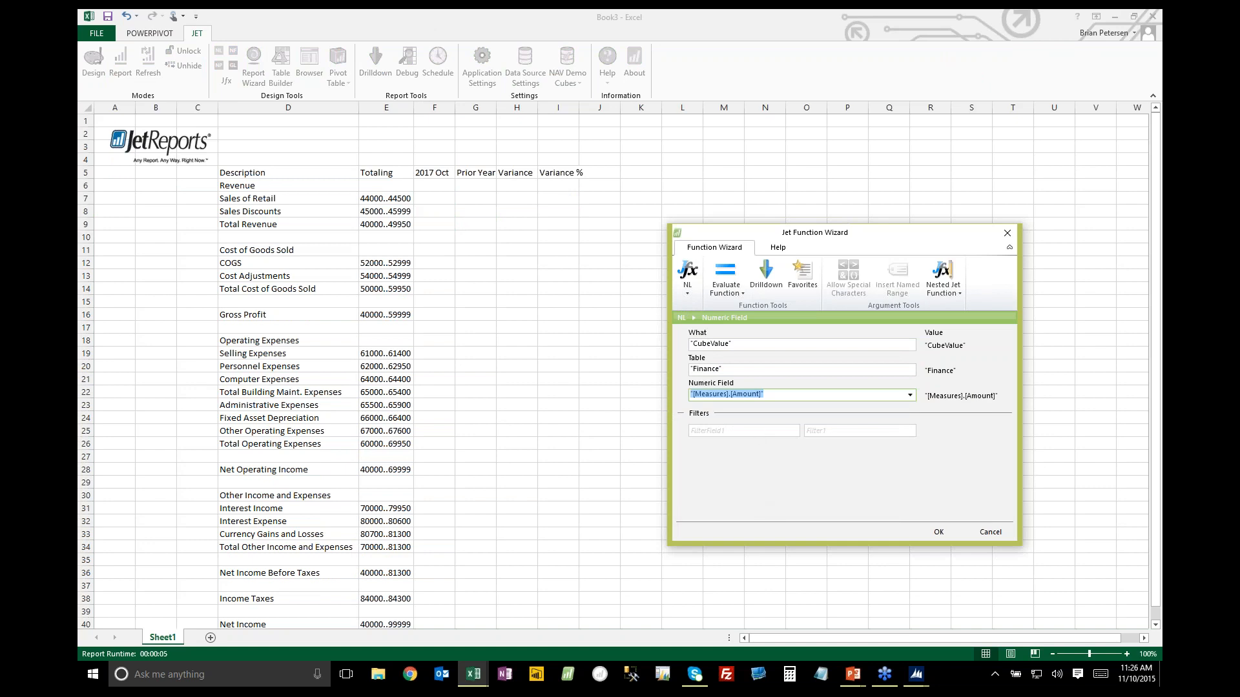
Filter the function by Posting Date.Date YQMD.Month, using the 2017 Oct heading as the absolute reference $F$5
left_click(766, 429)
left_click(793, 431)
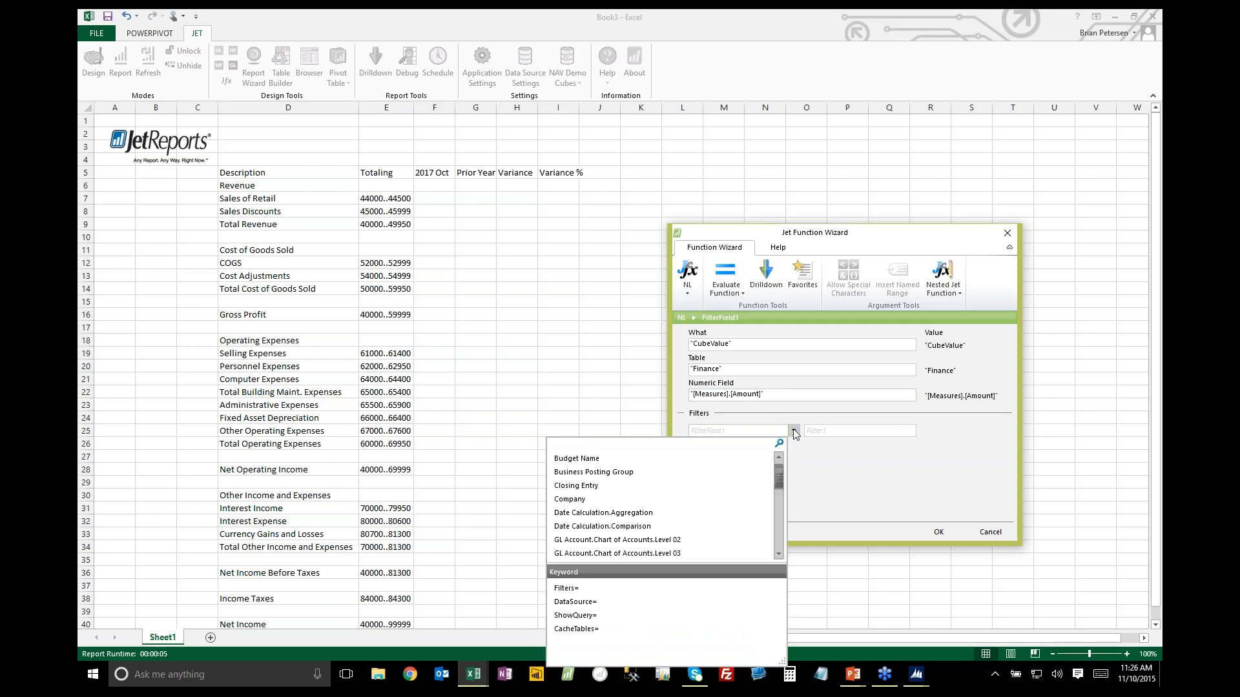
type("month")
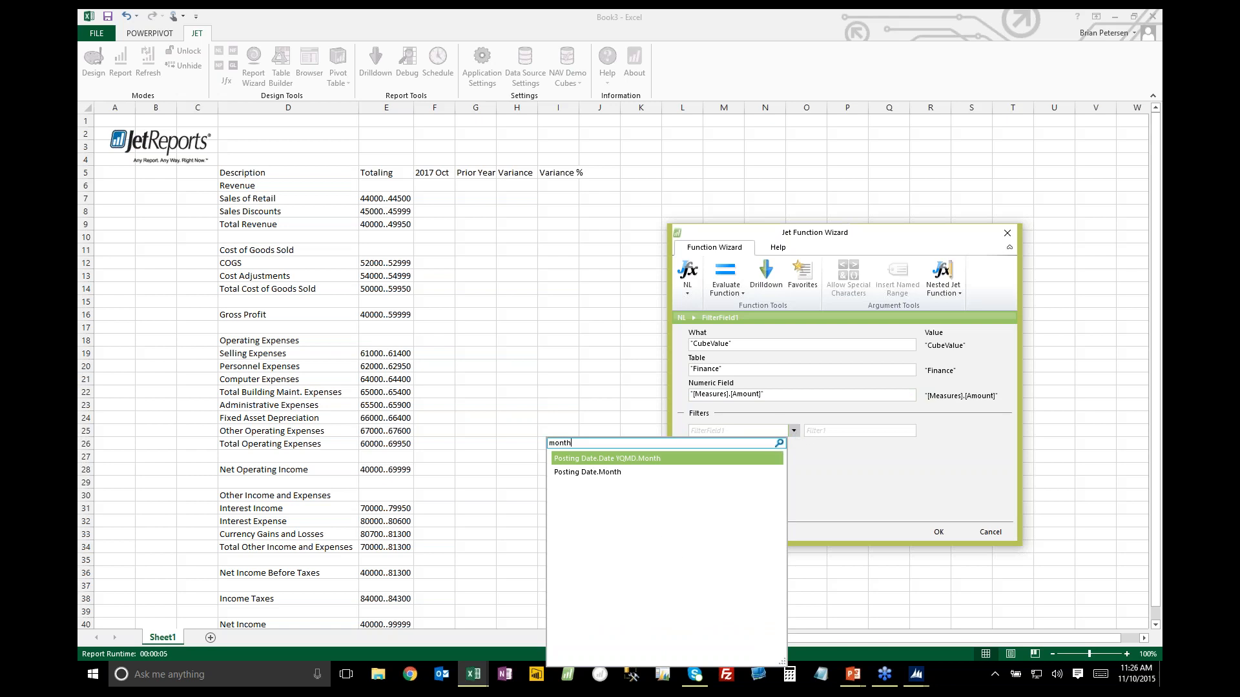
left_click(601, 459)
left_click(853, 435)
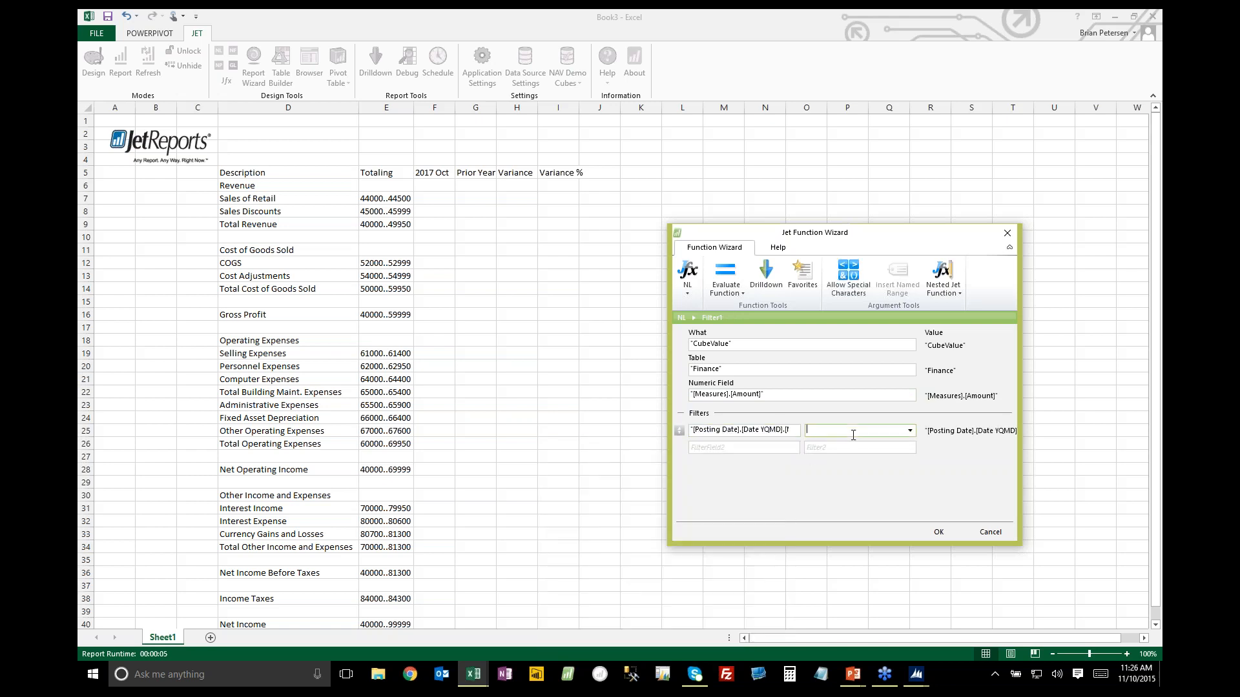
left_click(434, 173)
key("F4")
key("F4")
key("F4")
Add a GL Account.GL Account No filter that references $E7 and insert the finished function
left_click(768, 449)
left_click(793, 448)
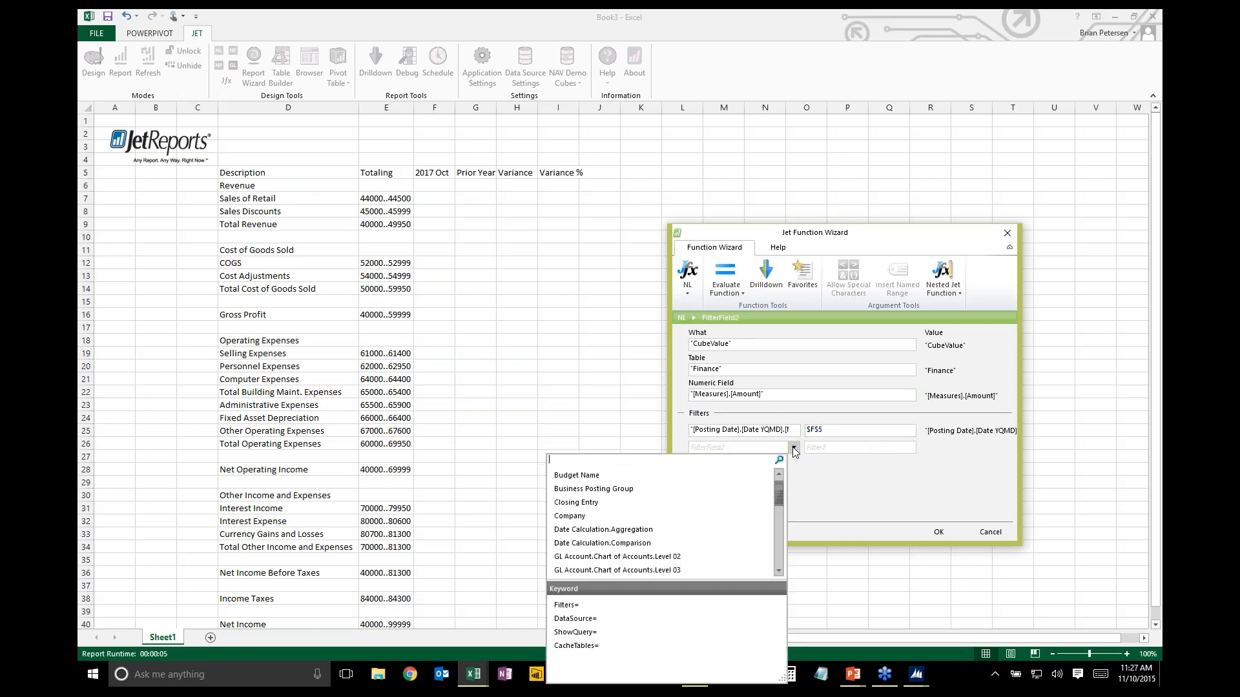
type("gl")
key("Down")
key("Down")
key("Down")
key("Down")
key("Down")
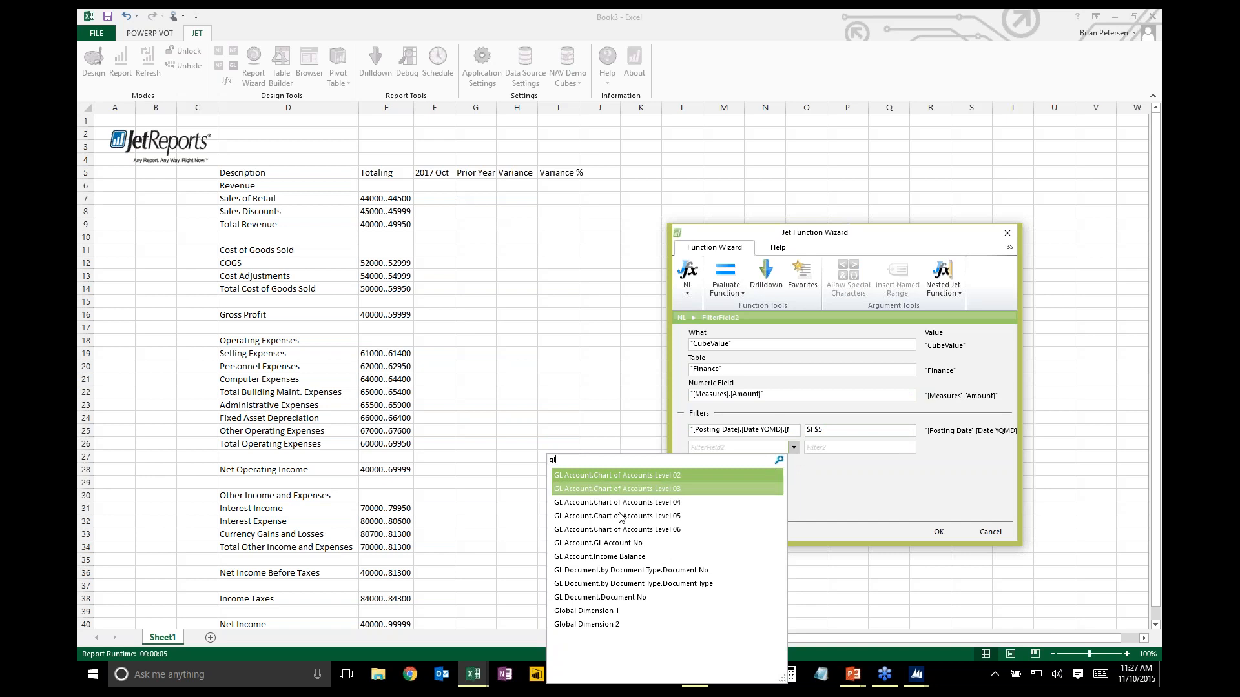
key("Return")
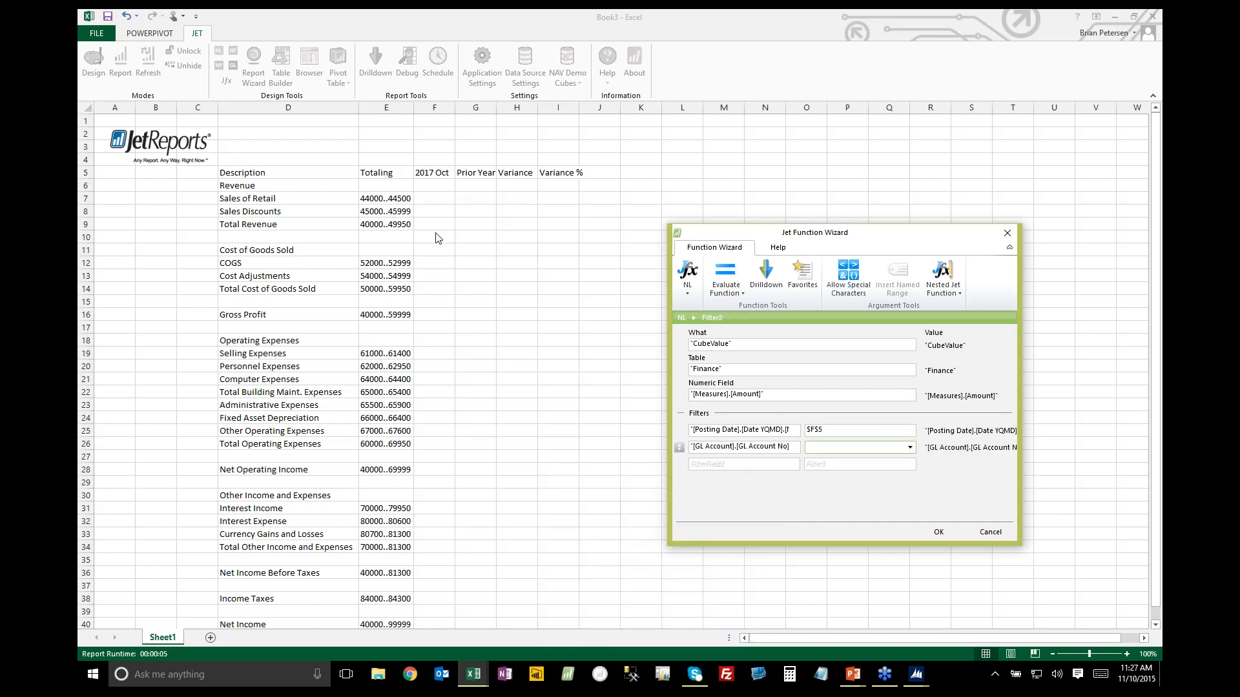
left_click(390, 199)
key("F4")
key("F4")
key("F4")
left_click(940, 533)
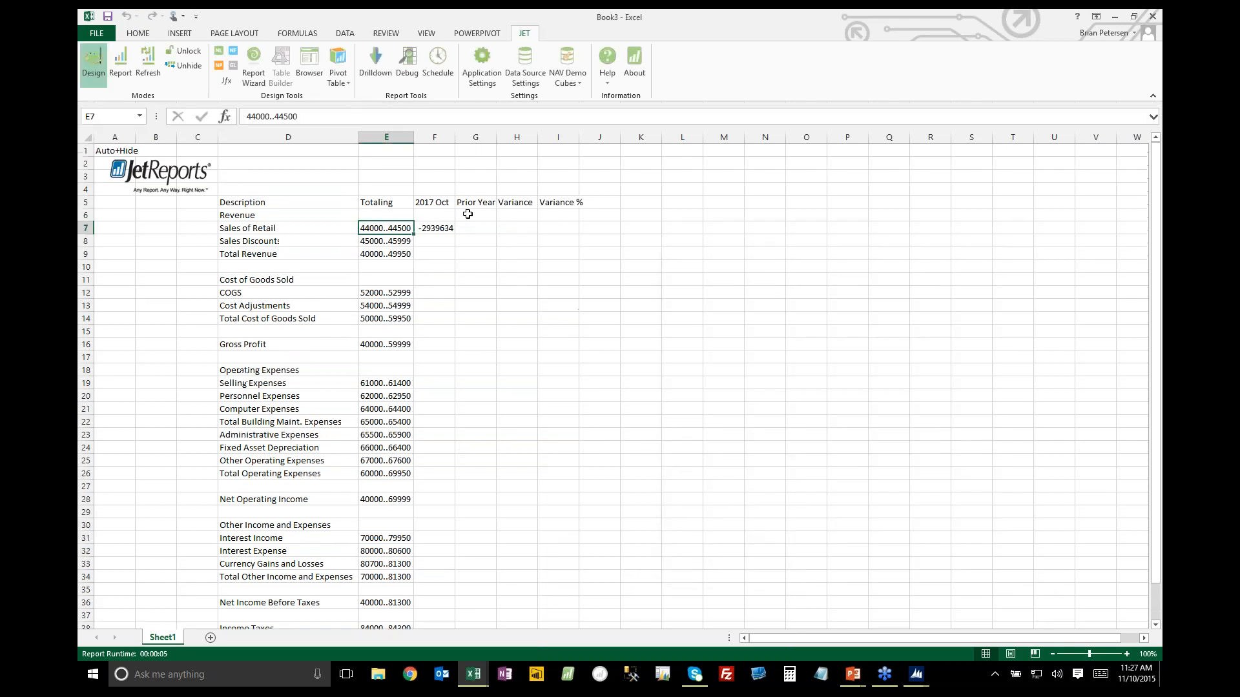
Put a minus sign in front of the NL function in F7 and copy the formula across to I7
left_click(437, 229)
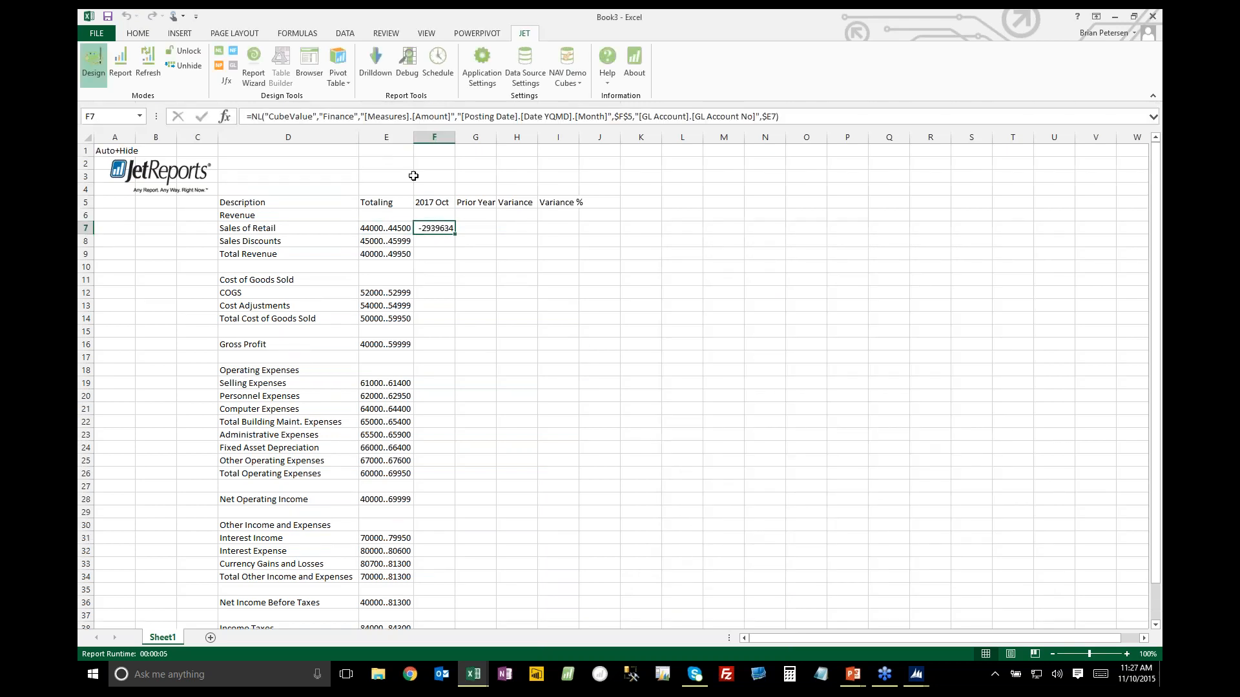
left_click(277, 118)
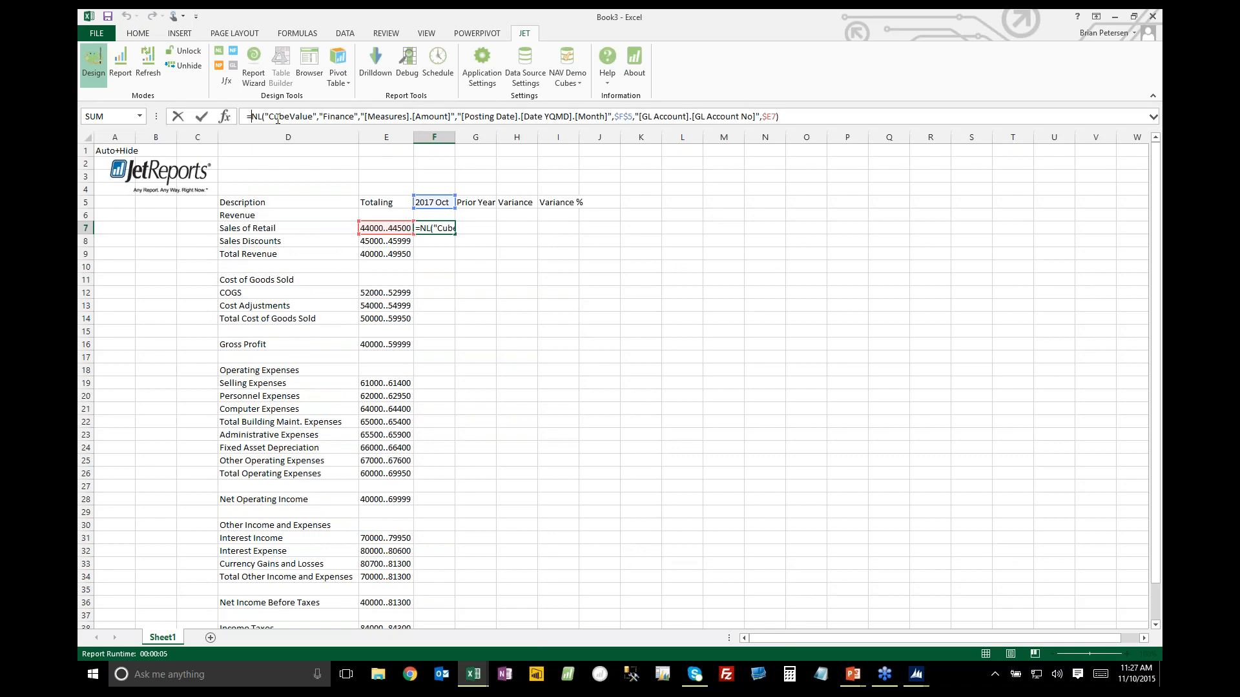
type("-")
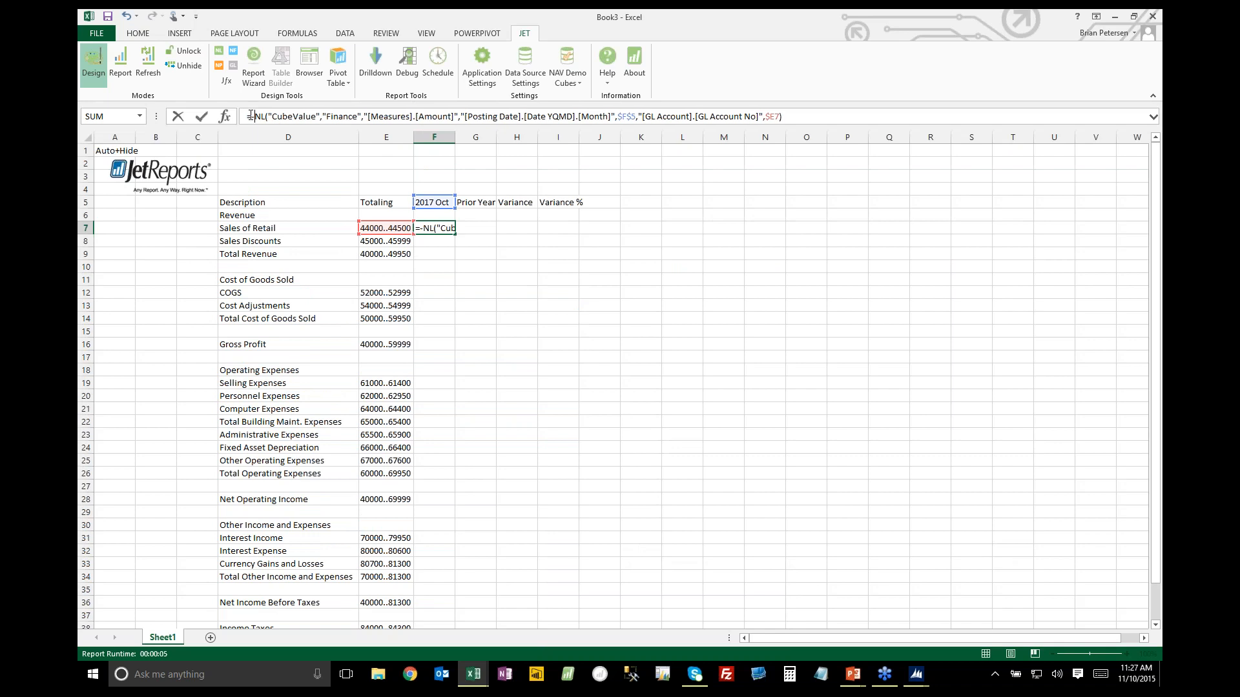
key("Return")
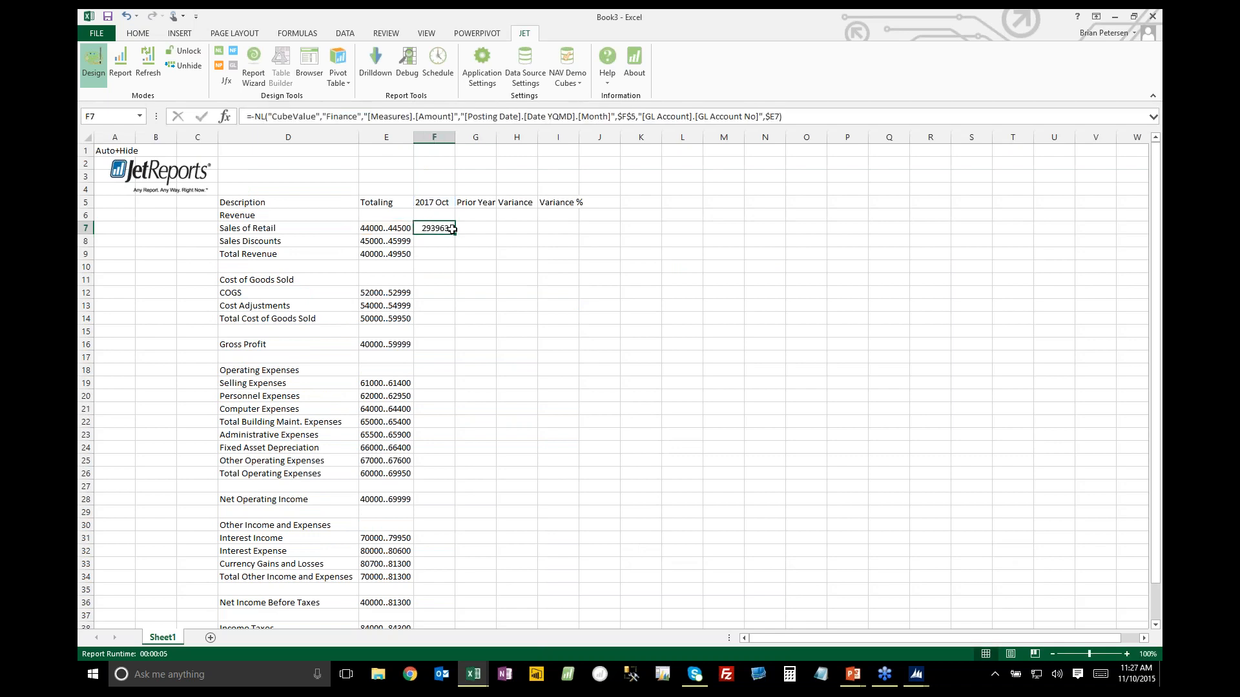
left_click_drag(456, 235, 576, 229)
Change the numeric field of the Prior Year formula in G7 to Measures.Amount LY
left_click(475, 230)
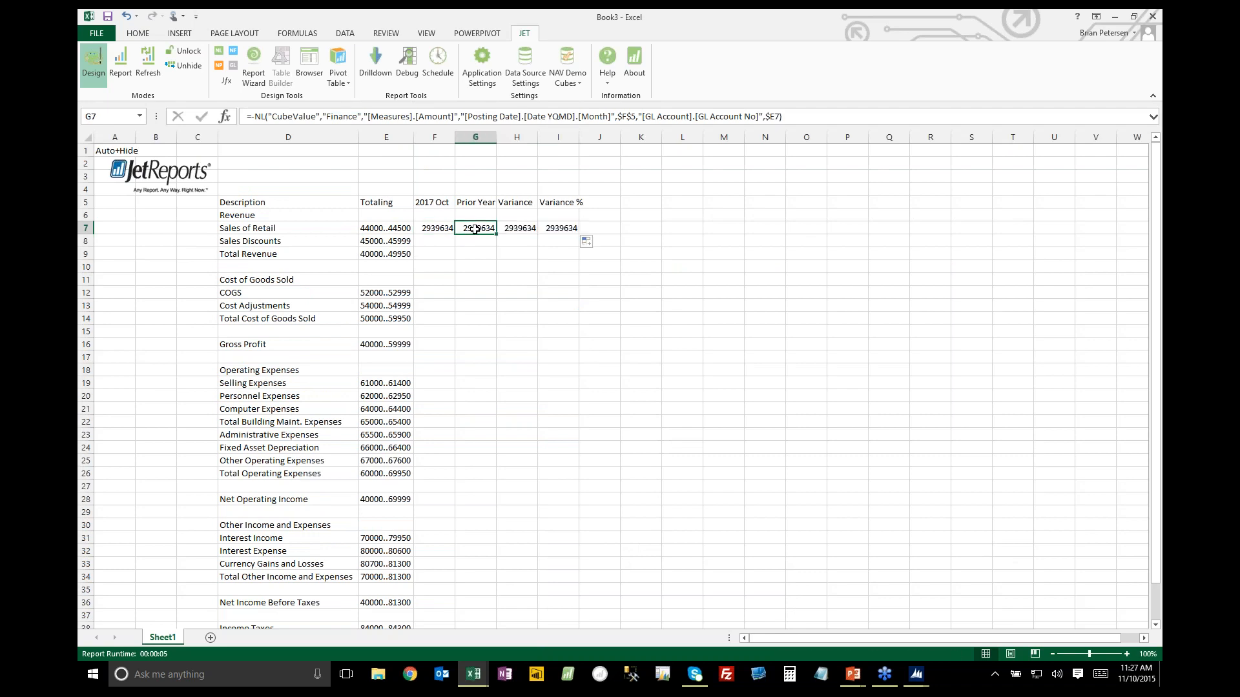
left_click(220, 51)
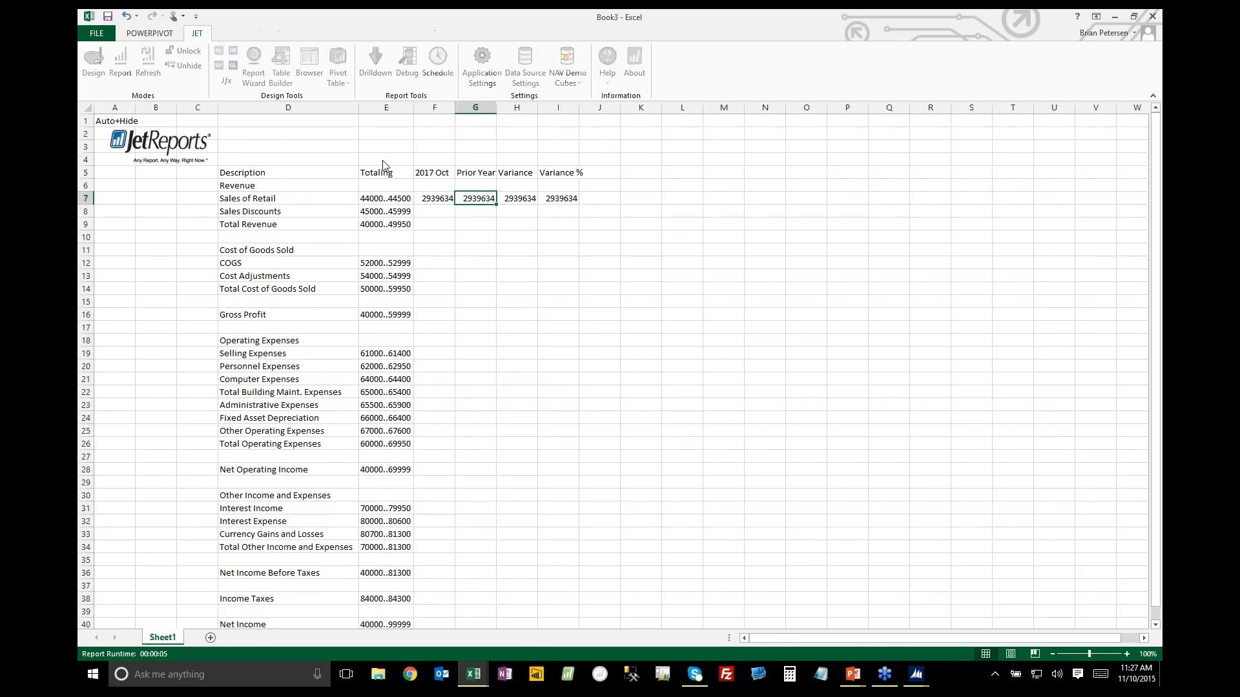
left_click(889, 396)
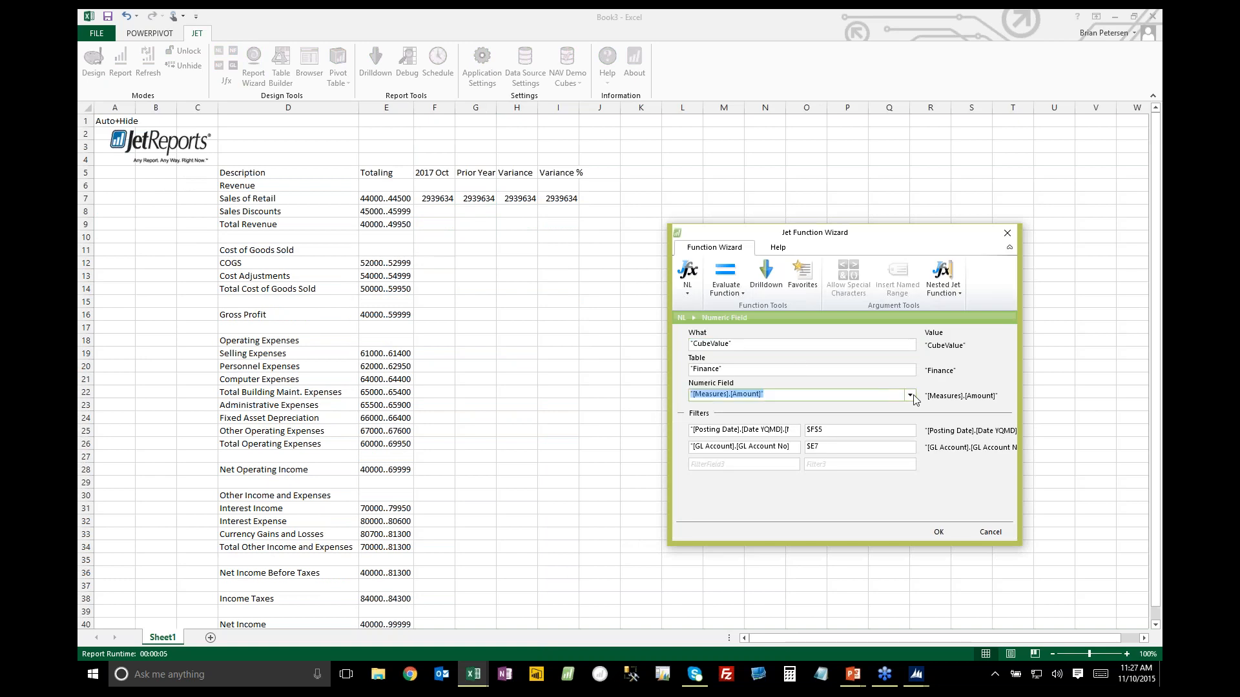
left_click(910, 395)
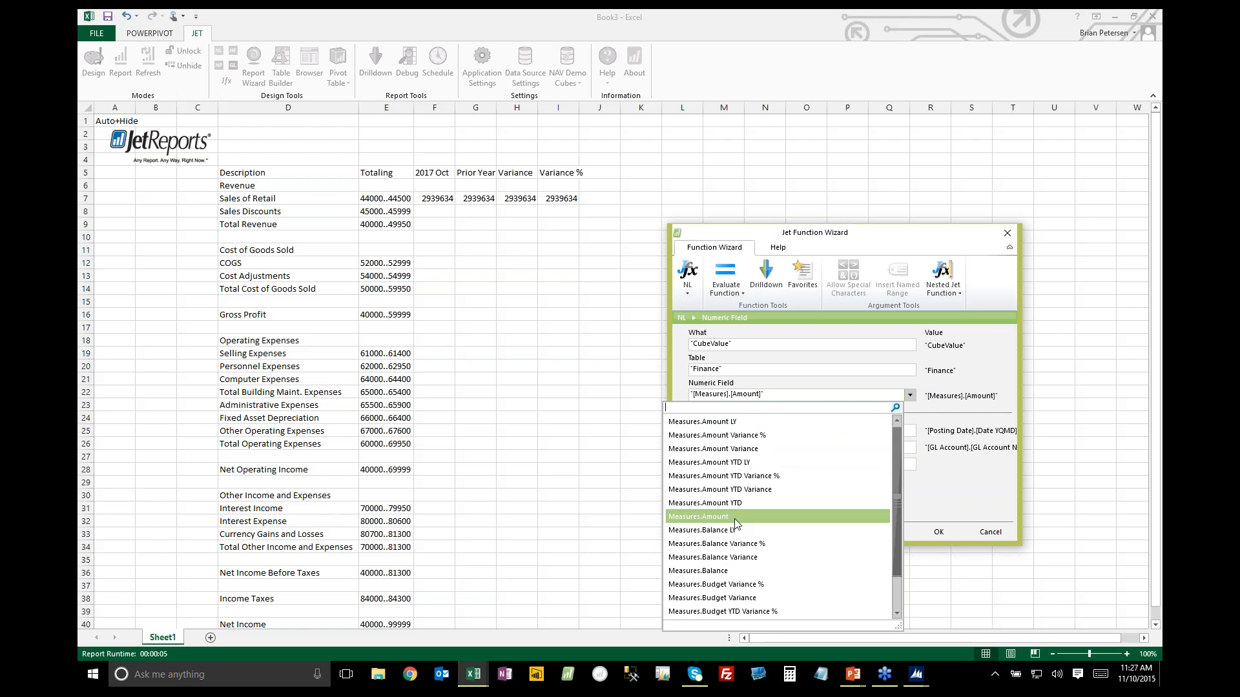
left_click(737, 422)
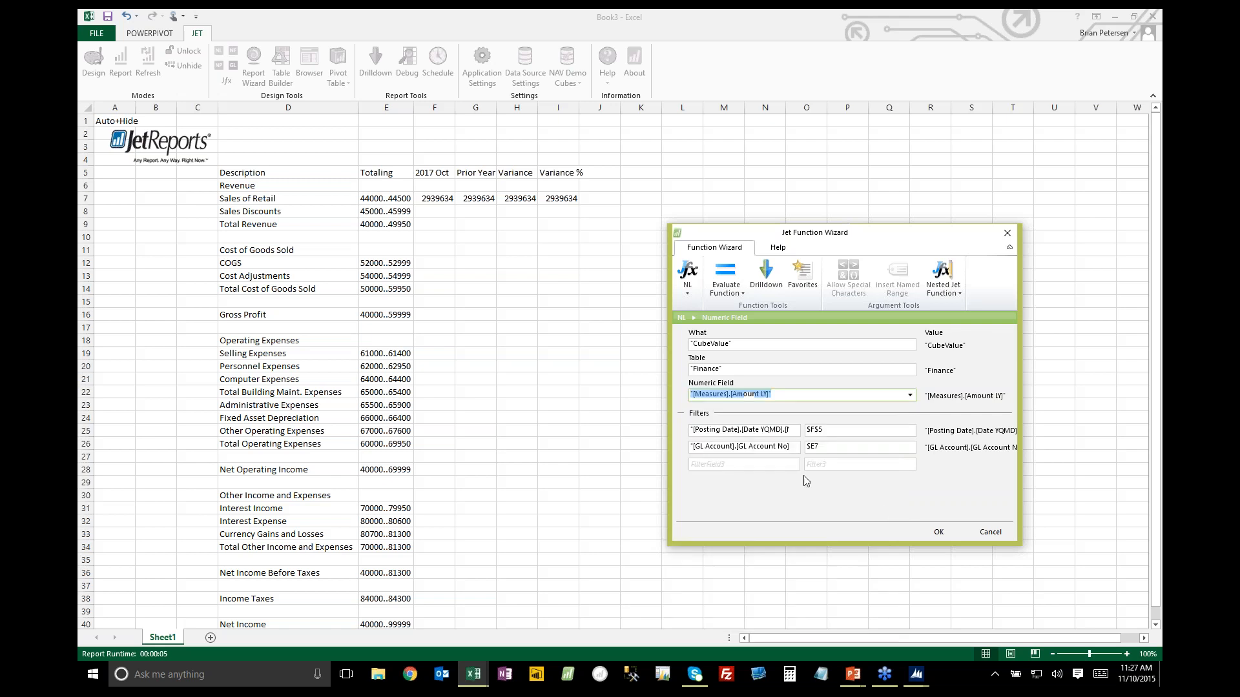
left_click(938, 531)
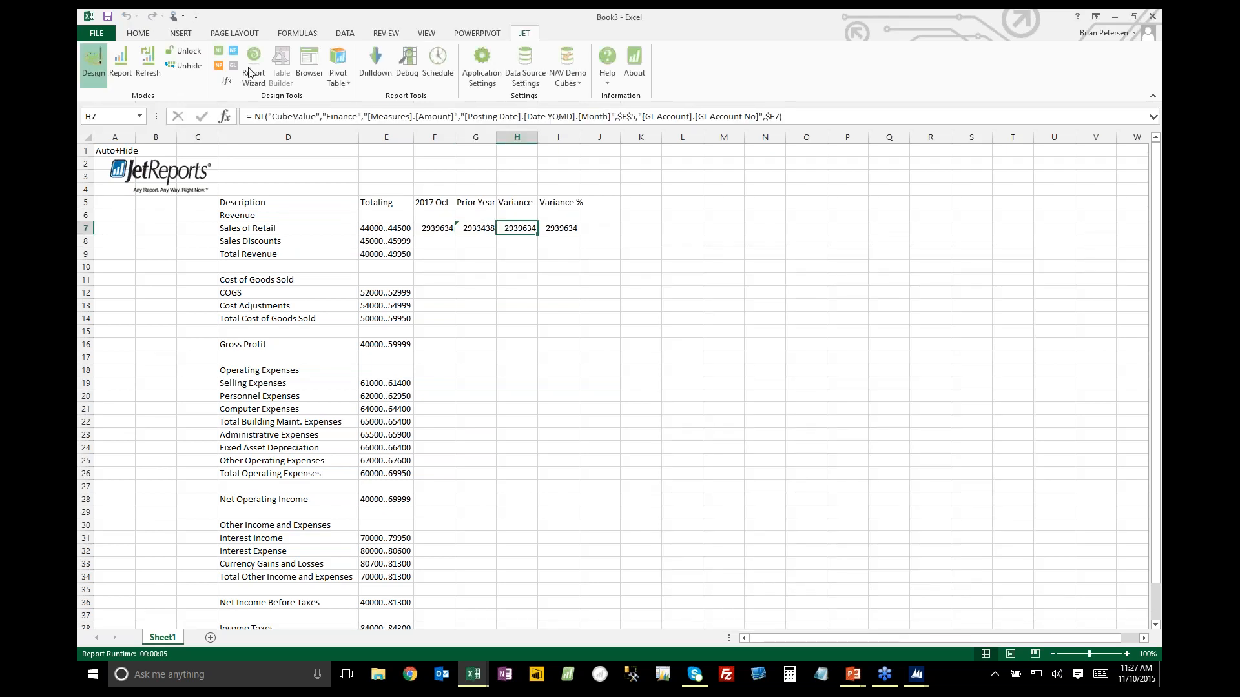
Change the numeric field of the Variance formula in H7 to Measures.Amount Variance
left_click(120, 61)
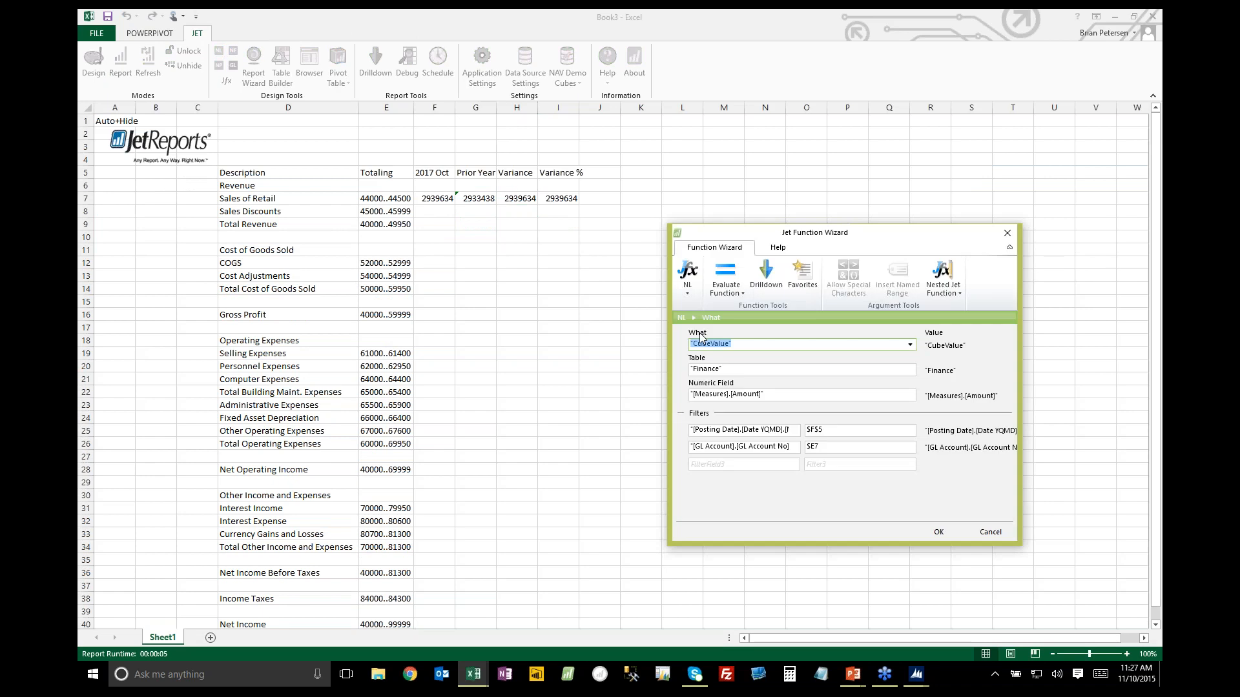
left_click(909, 395)
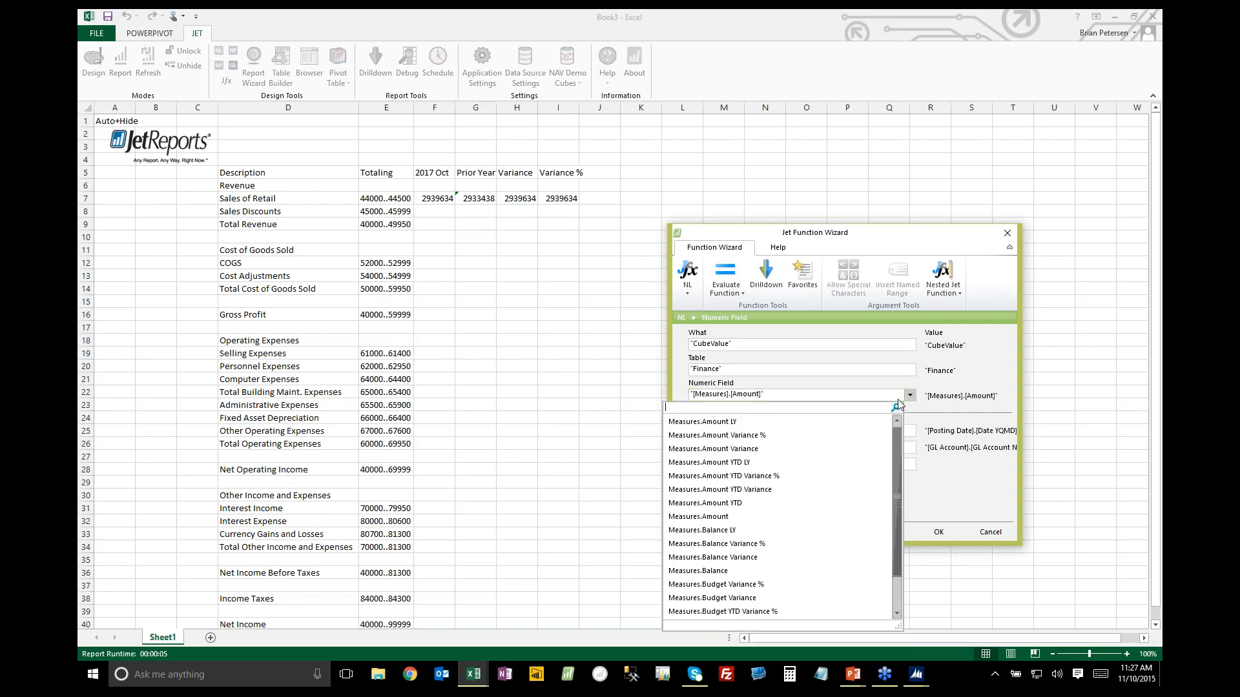
left_click(765, 452)
left_click(938, 531)
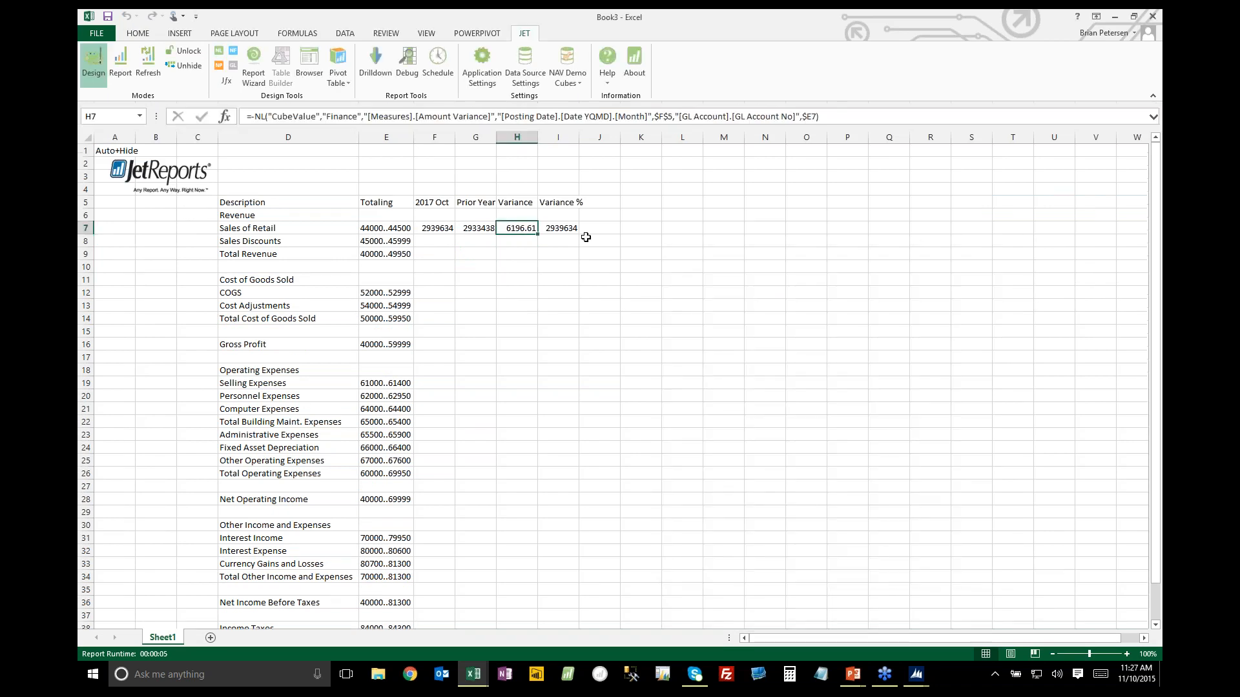
Set the numeric field of the Variance % formula in I7 to Measures.Amount Variance % and remove the formula's leading minus sign
left_click(568, 230)
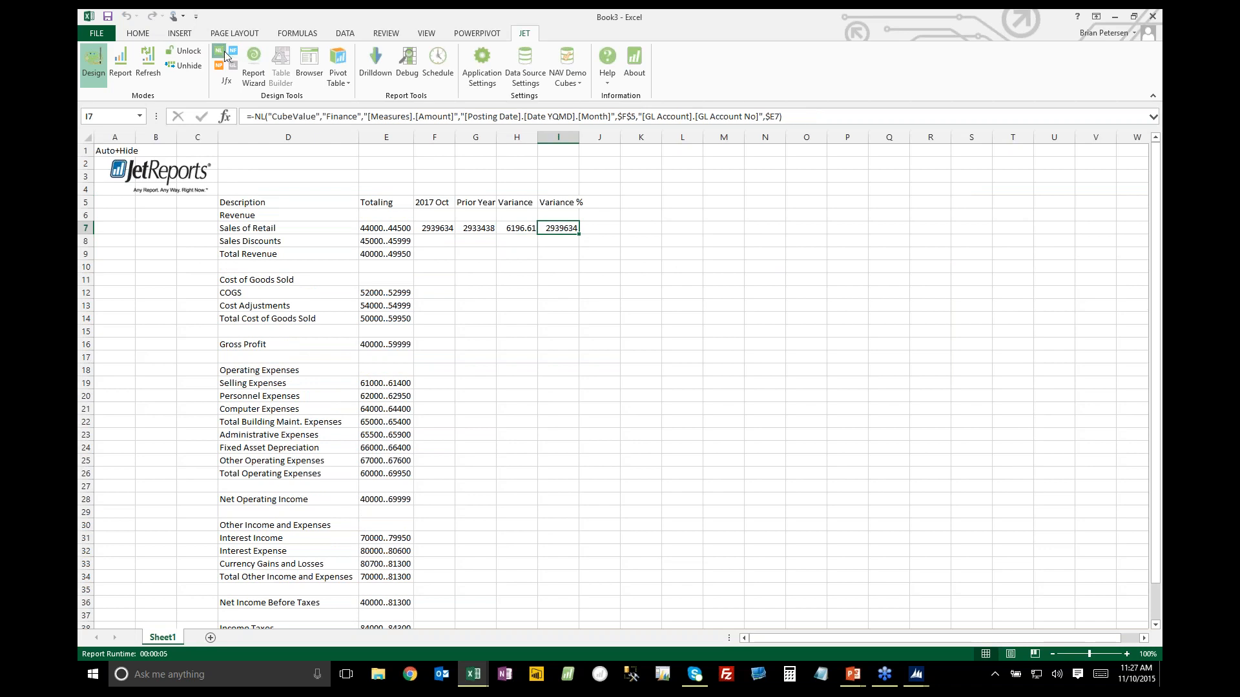
left_click(226, 80)
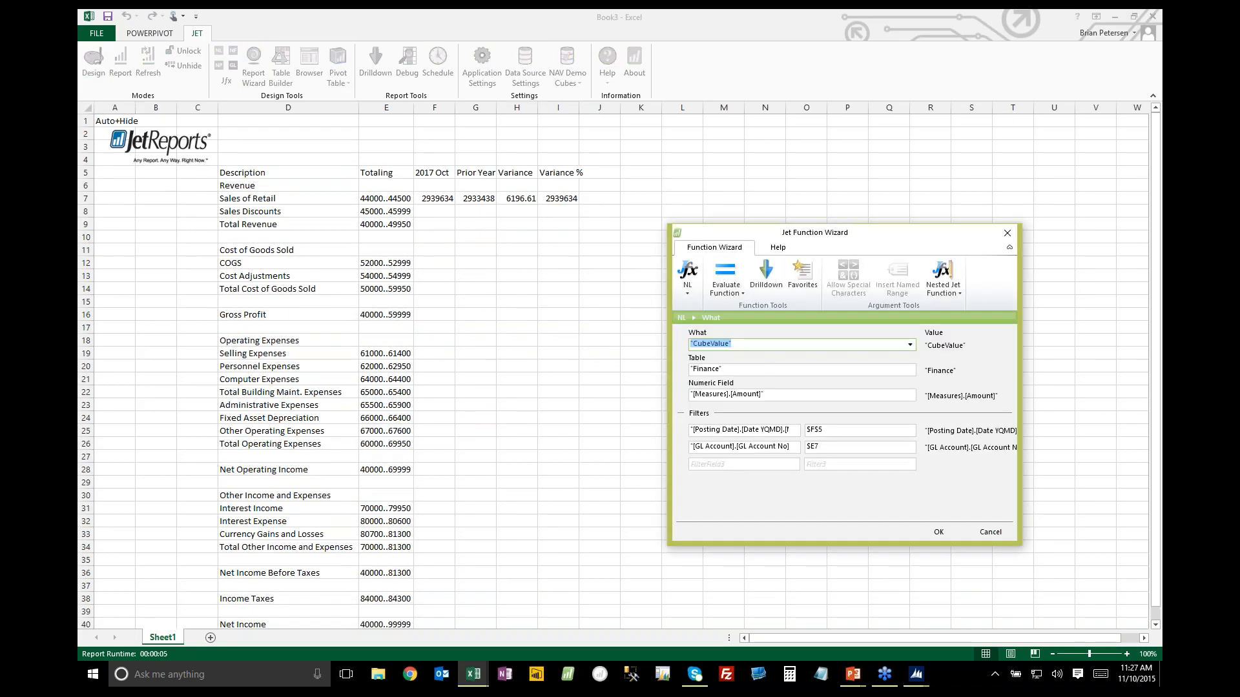
left_click(881, 393)
left_click(909, 395)
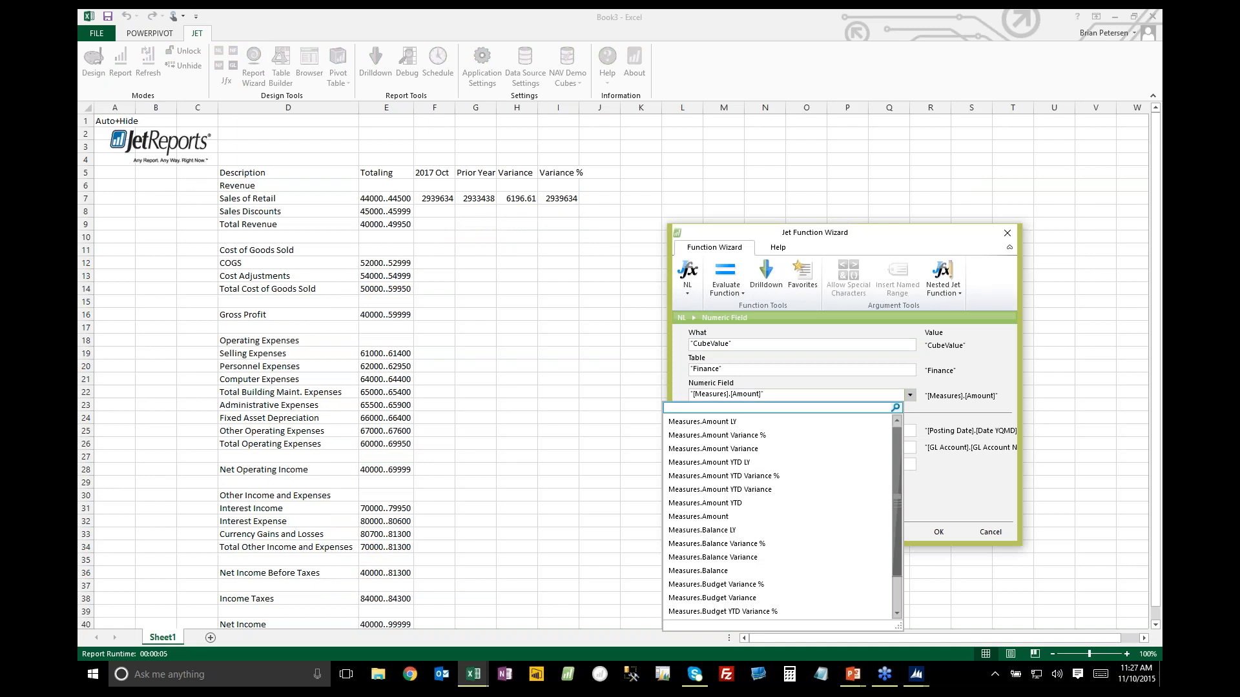
left_click(768, 435)
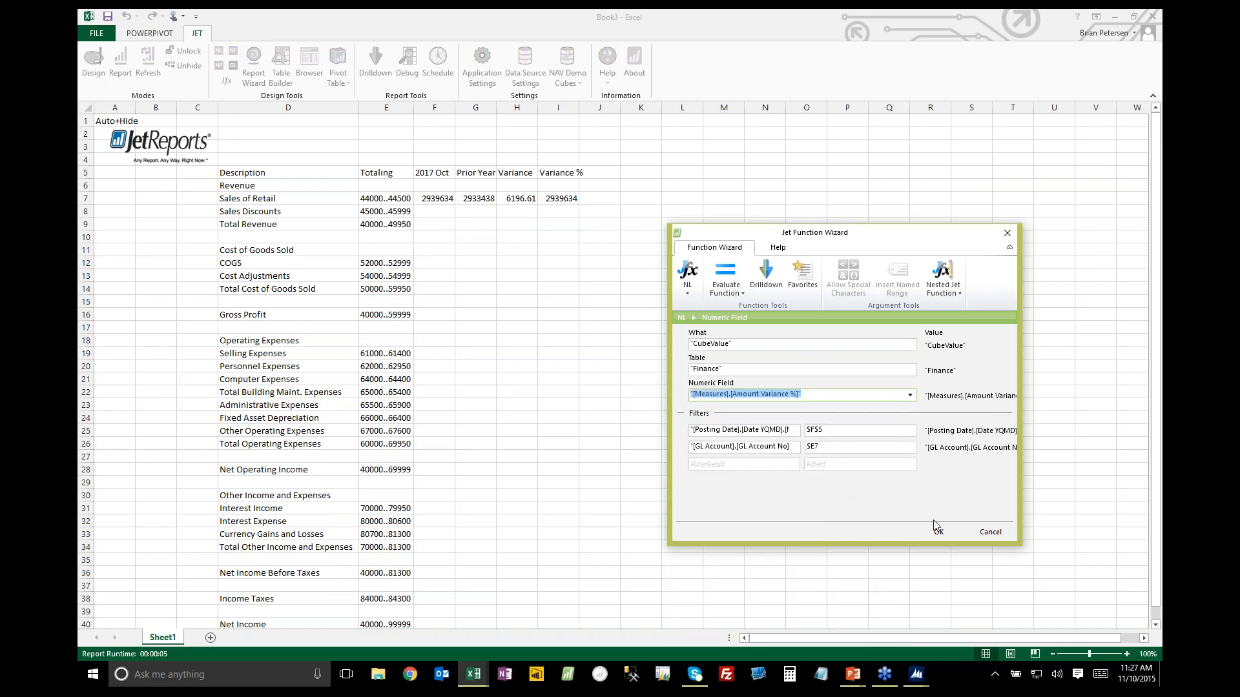
left_click(934, 526)
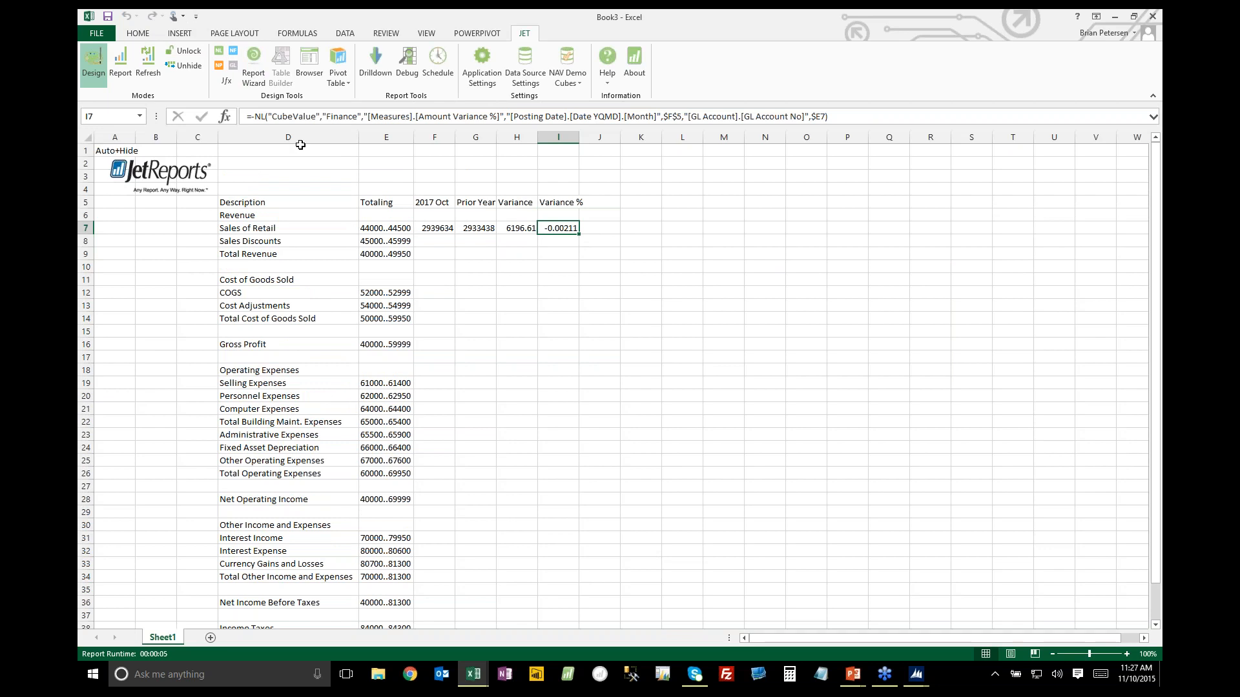
left_click(254, 117)
key("Return")
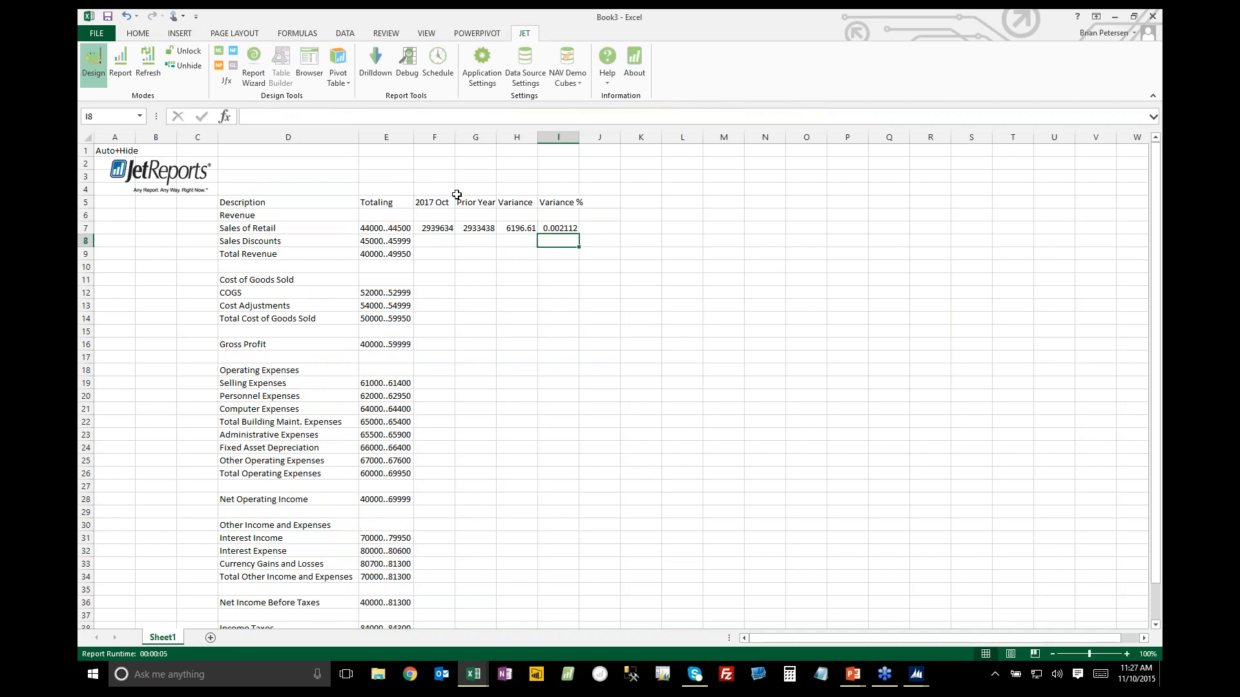
Format the Sales of Retail amounts in F7:H7 with comma style and the Variance % in I7 as a percentage with one decimal
left_click_drag(445, 228, 517, 228)
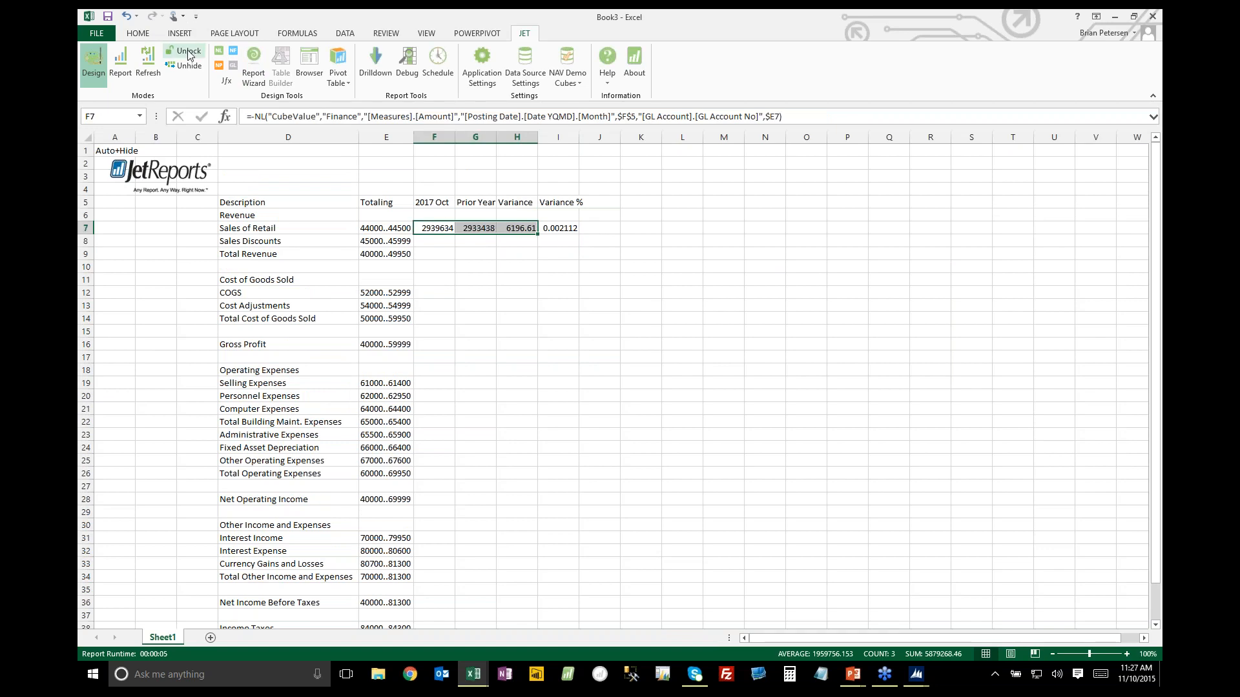
left_click(138, 33)
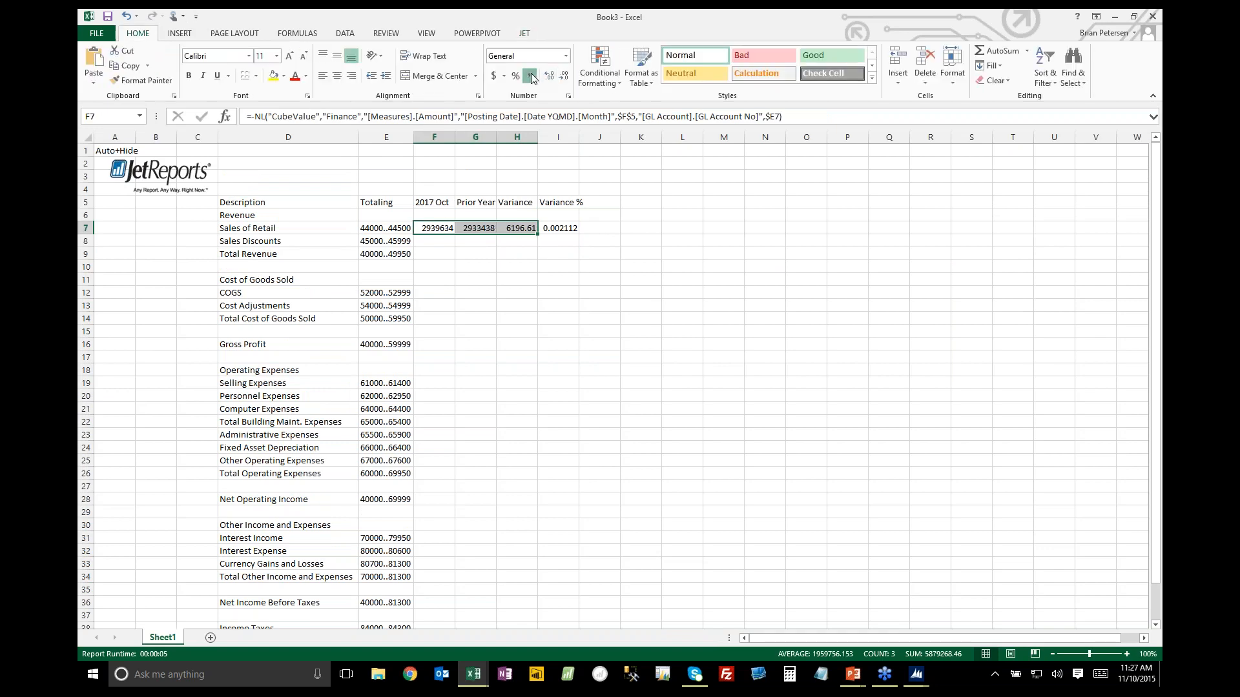
left_click(531, 77)
left_click(590, 230)
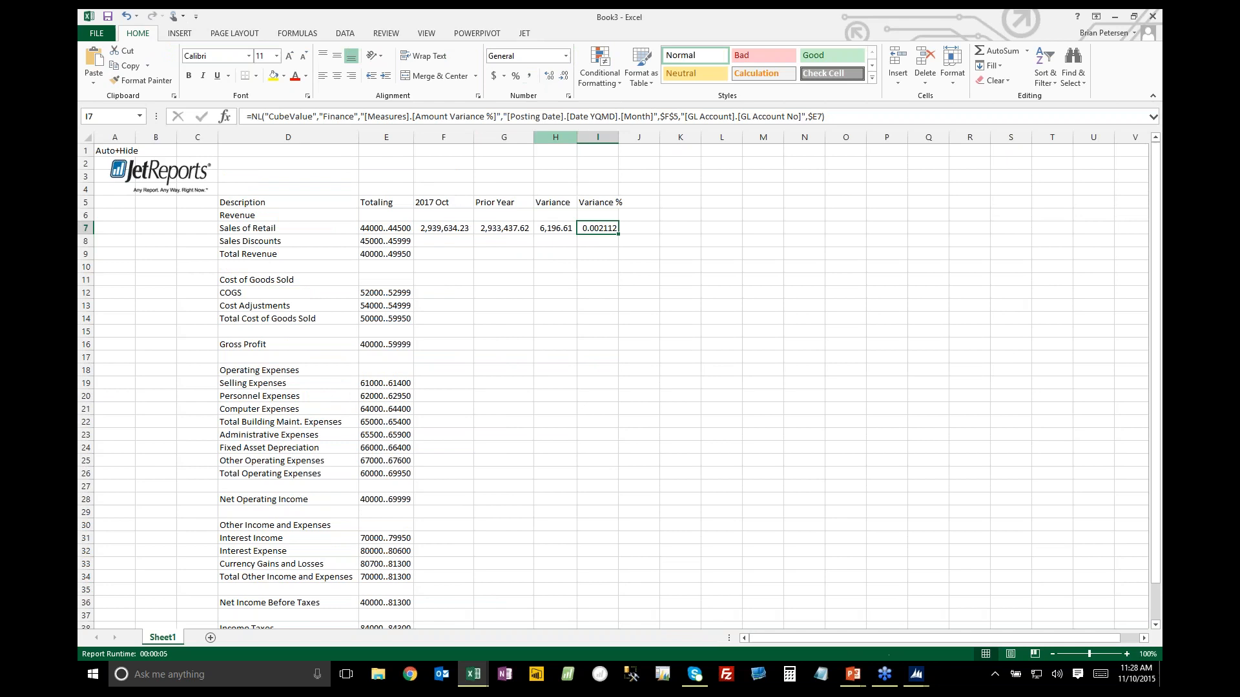
left_click(516, 76)
left_click(548, 76)
Copy the Sales of Retail formulas in F7:I7 to the Sales Discounts and Total Revenue rows, F8:I9
left_click_drag(460, 230, 590, 226)
key("ctrl+c")
left_click(459, 242)
left_click_drag(496, 243, 607, 254)
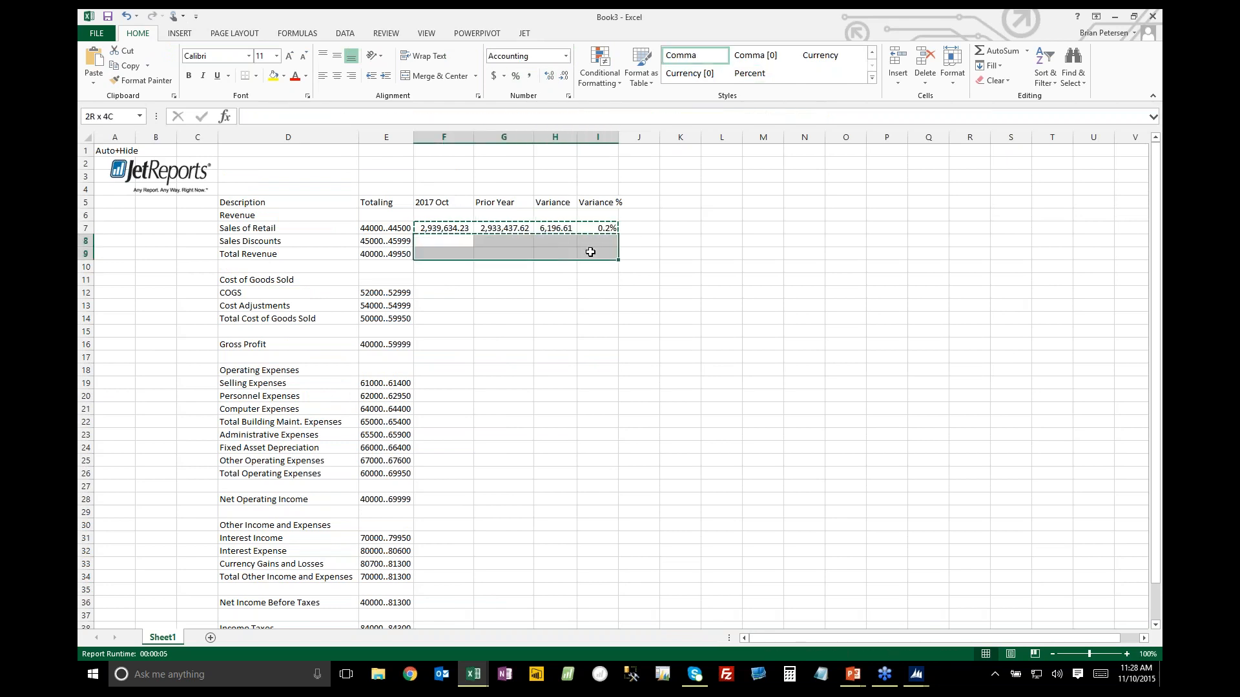
key("ctrl+v")
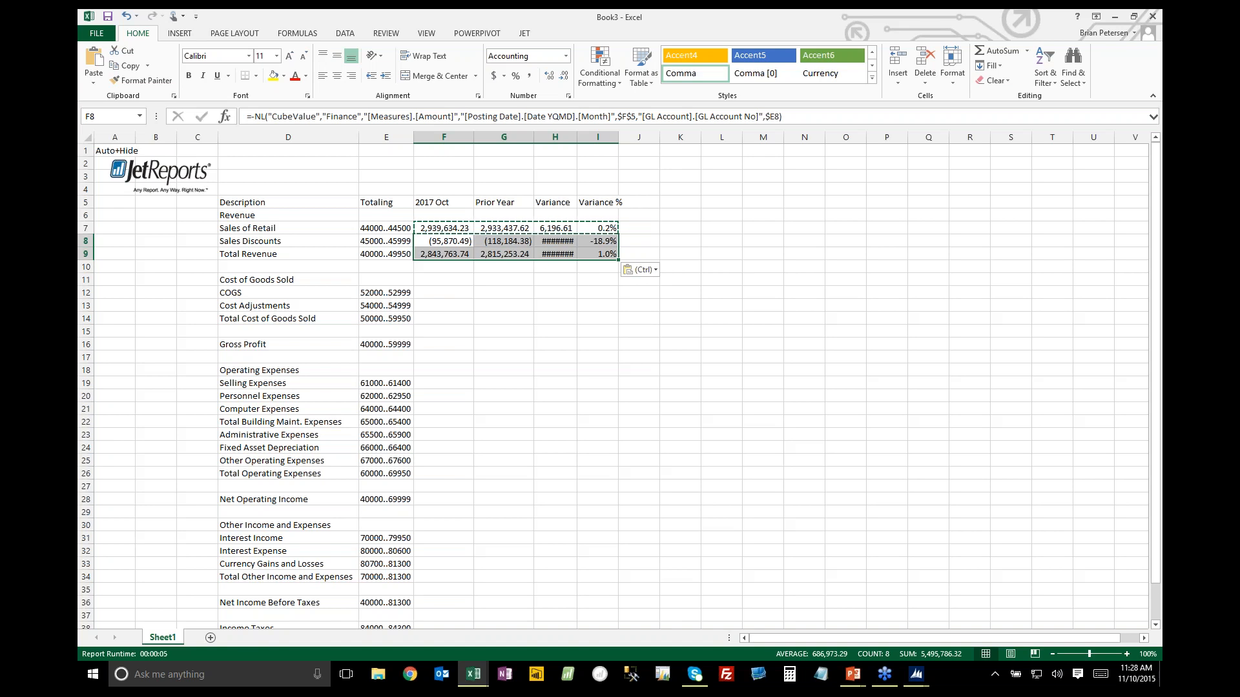
Copy the Sales of Retail formulas to the COGS row starting at F12 and autofit the widths of columns F to I
left_click_drag(448, 227, 610, 229)
left_click(446, 288)
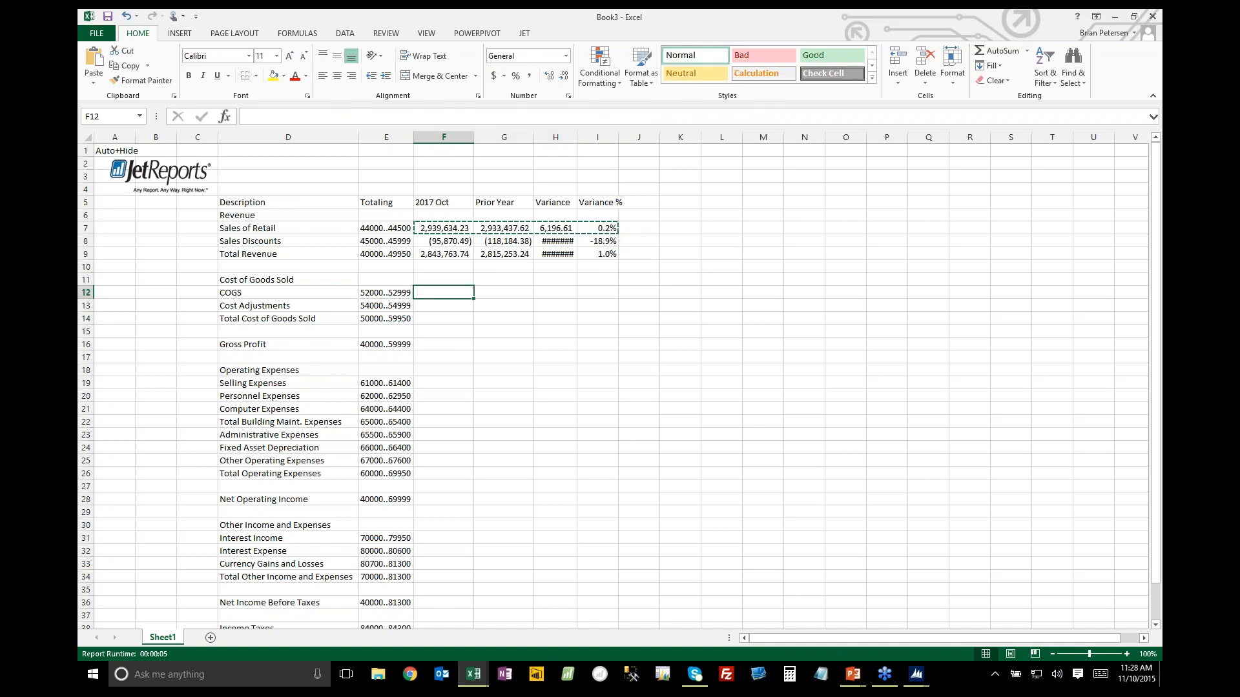
key("ctrl+v")
left_click(452, 143)
left_click_drag(504, 138, 598, 137)
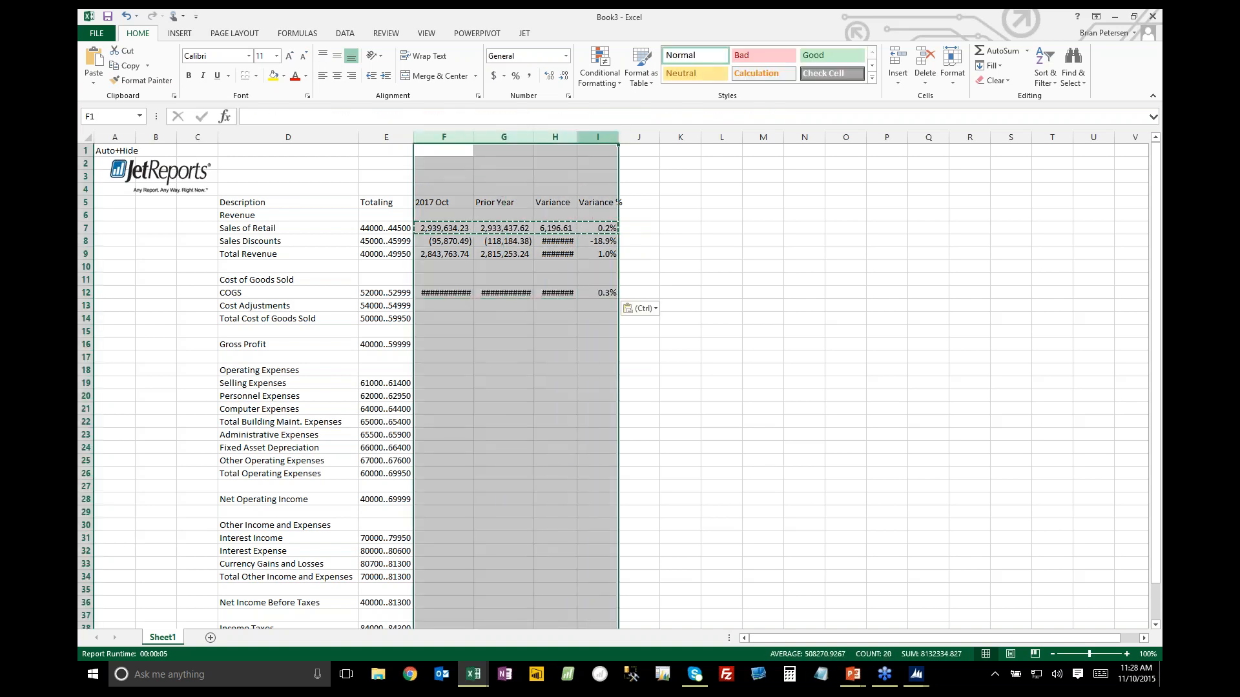
double_click(618, 137)
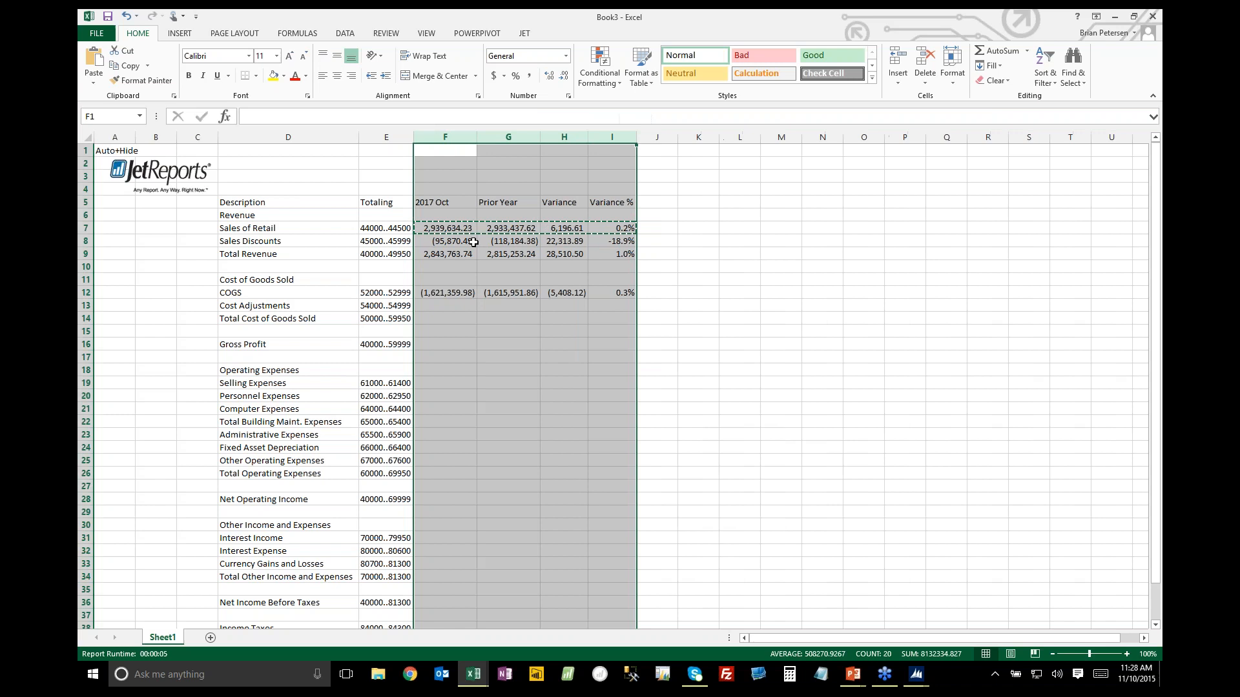
Remove the leading minus sign from the COGS formulas for 2017 Oct in F12 and Variance in H12
left_click(445, 292)
left_click(253, 116)
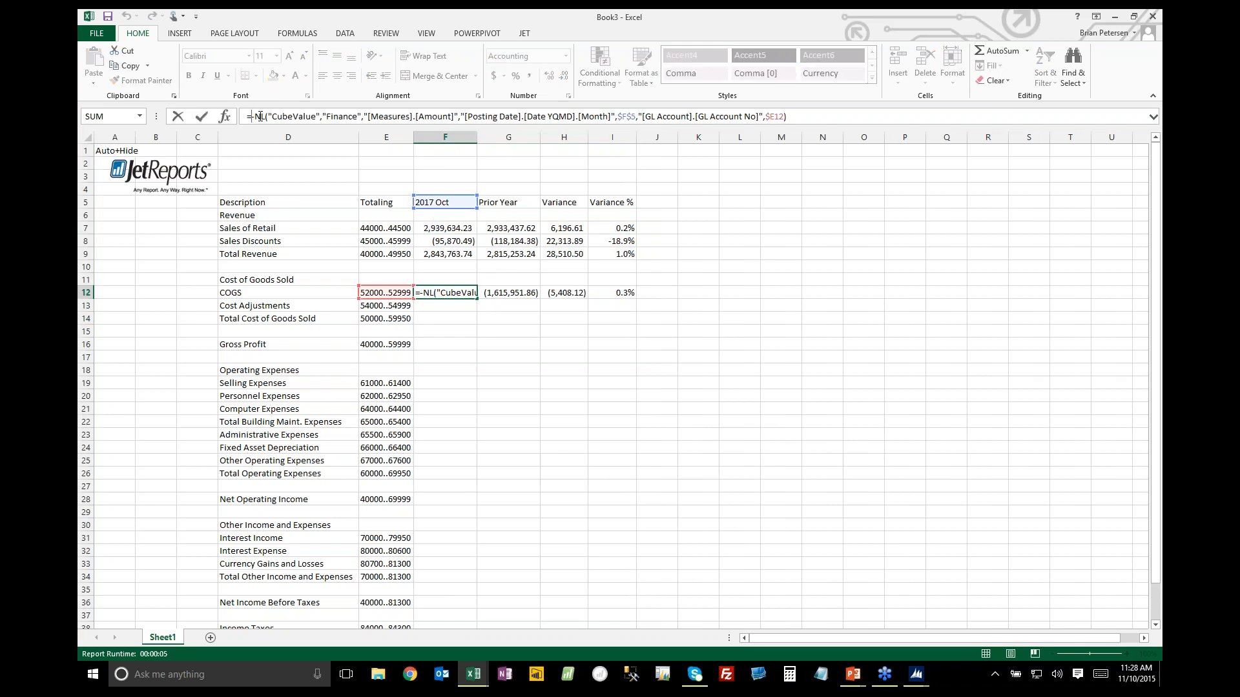
type("-")
key("Return")
key("Up")
key("Right")
key("Right")
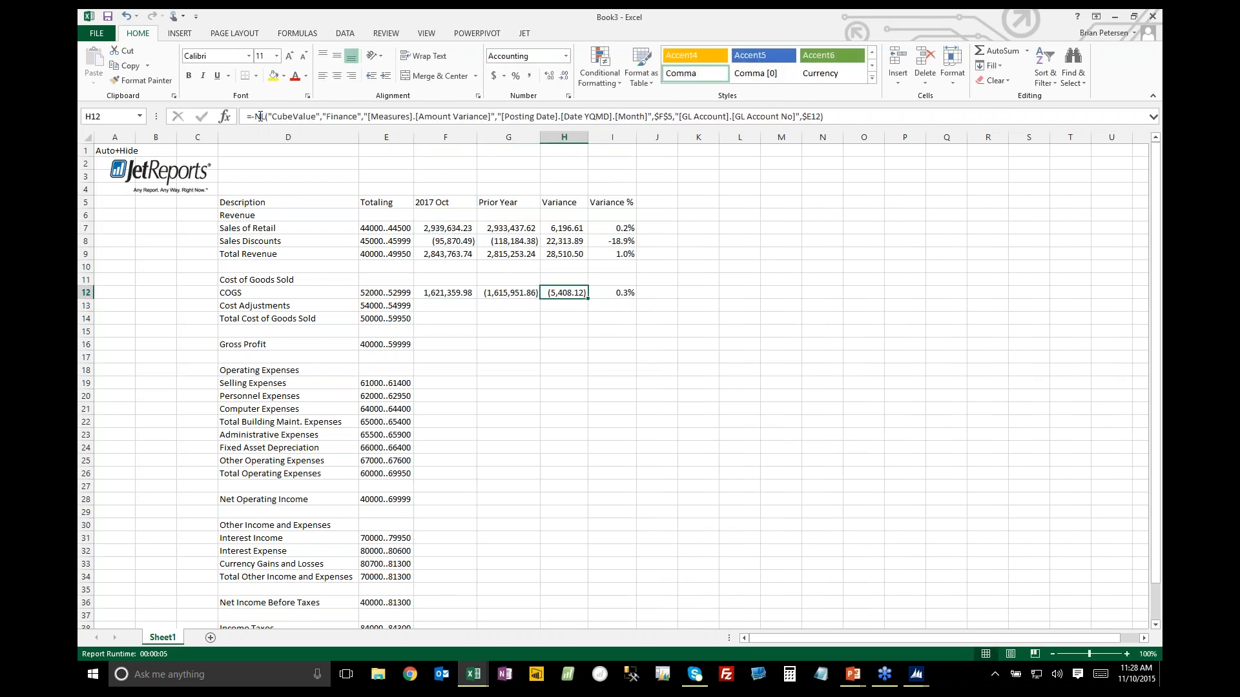
left_click(261, 117)
key("BackSpace")
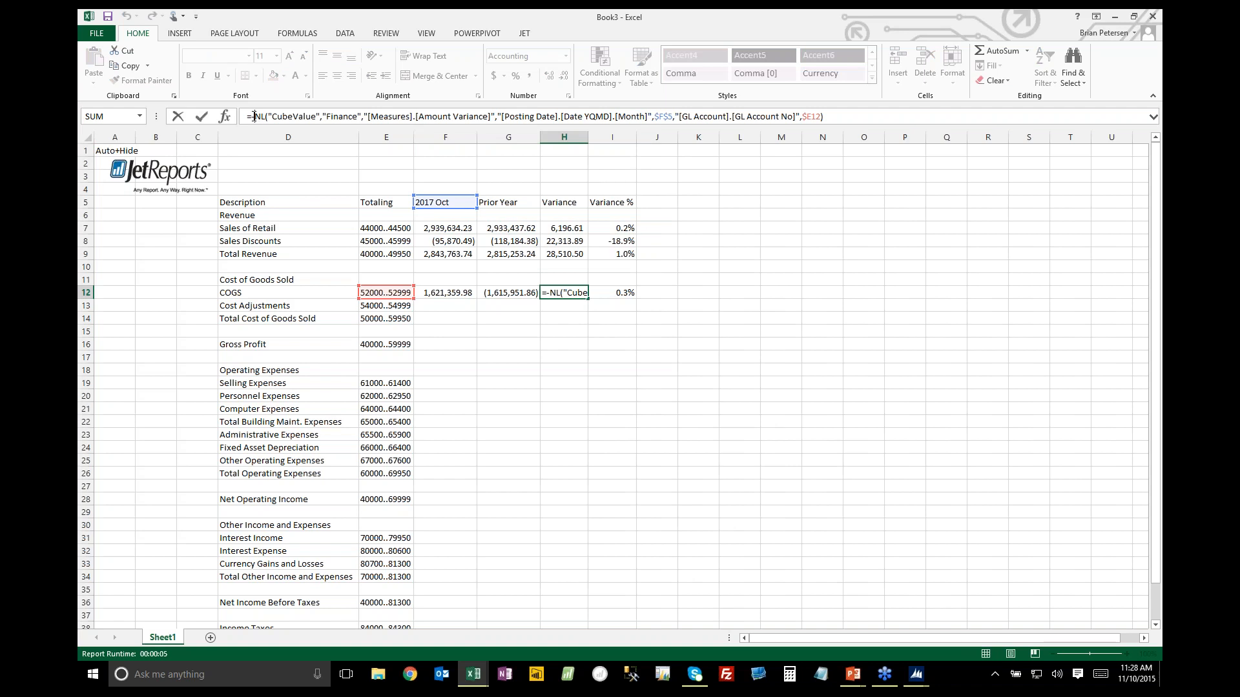
key("Tab")
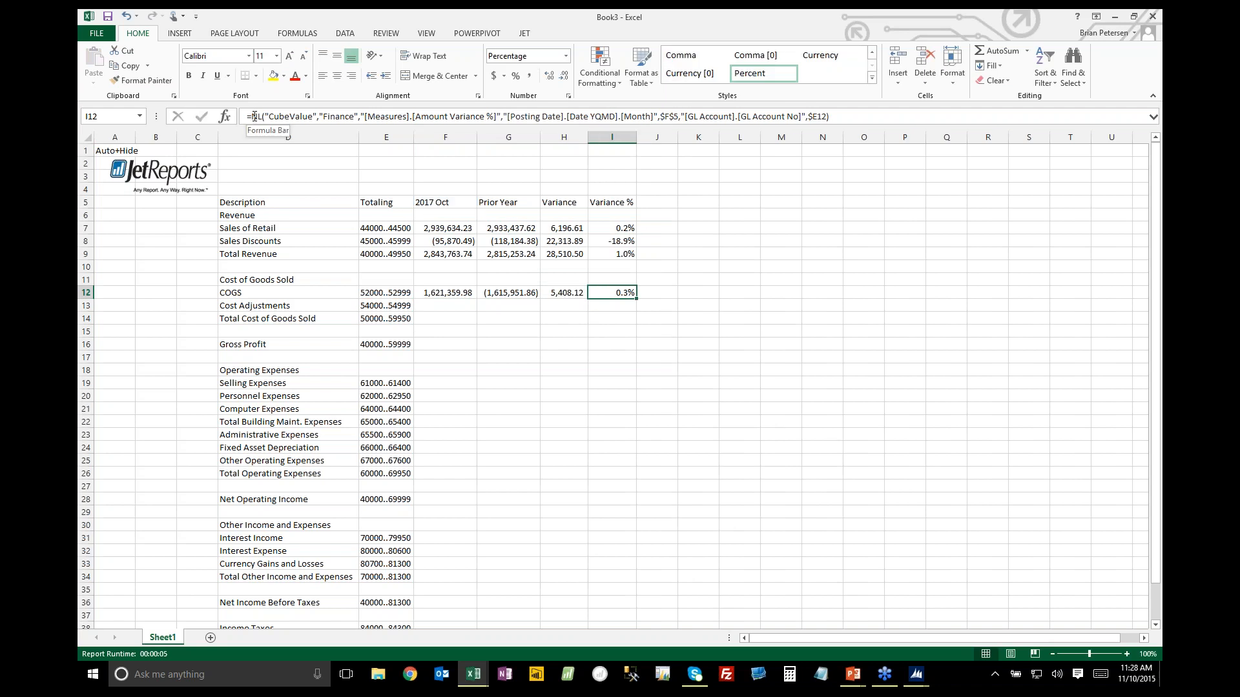
Remove the leading minus sign from the COGS Prior Year formula in G12
key("Left")
key("Left")
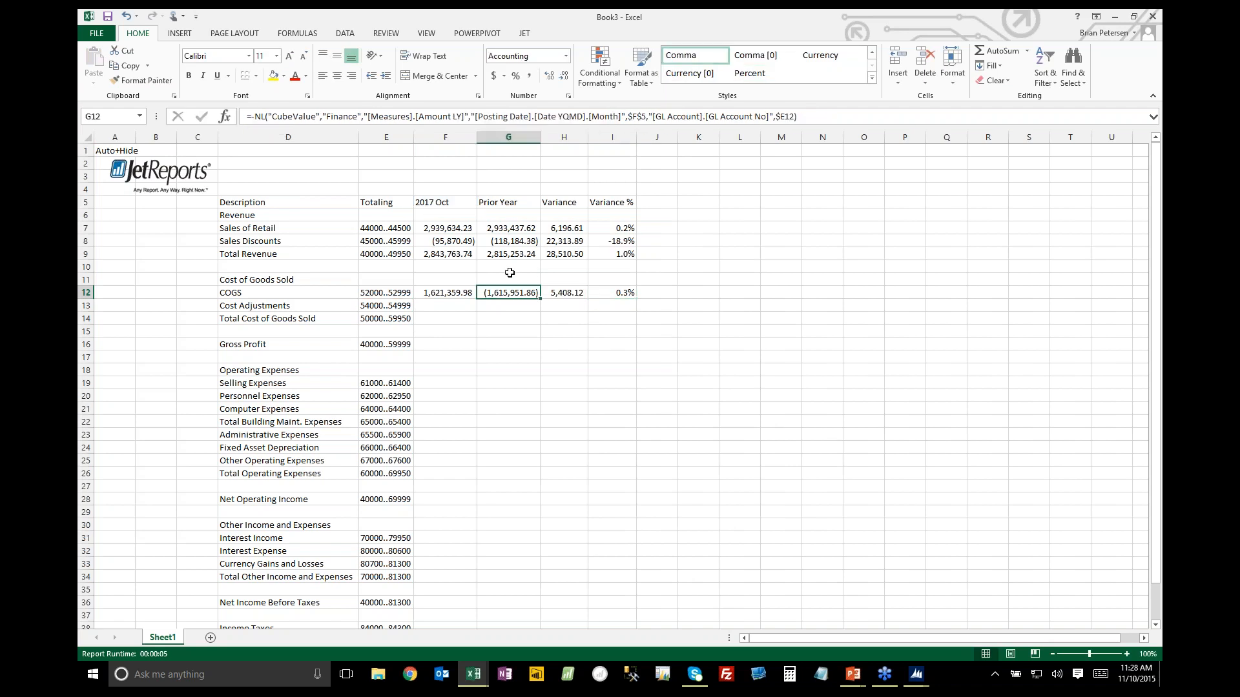
left_click(254, 118)
key("BackSpace")
key("Tab")
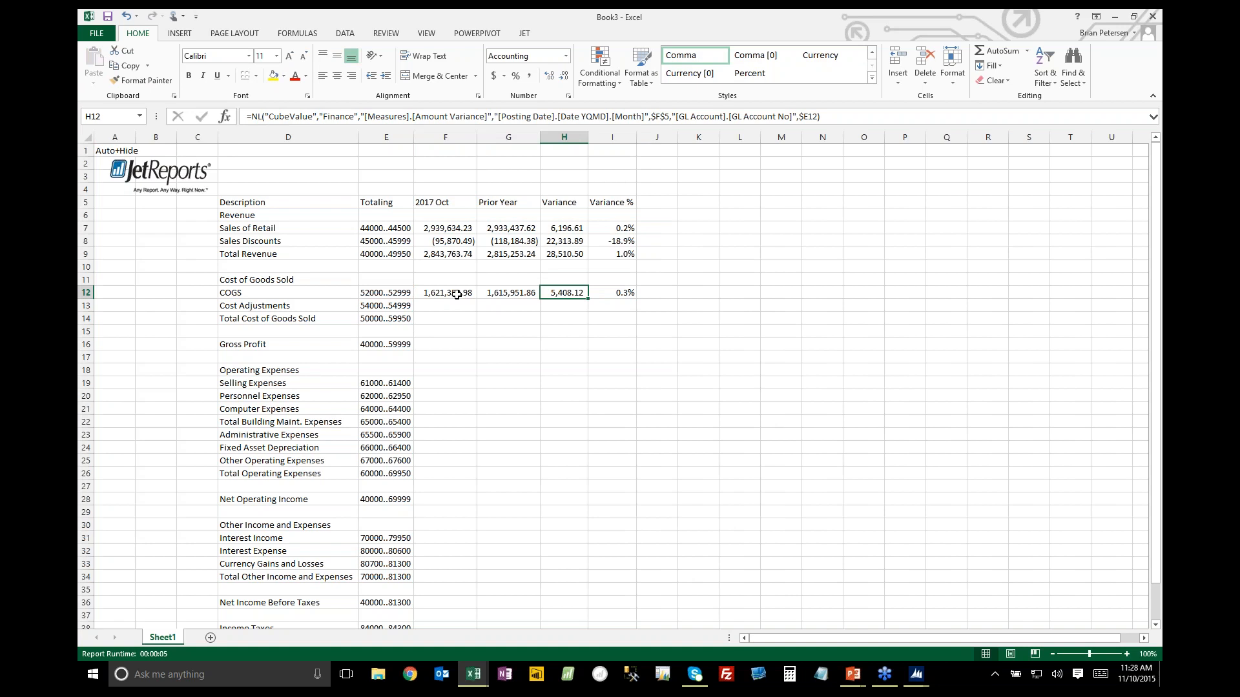
Copy the COGS formulas in F12:I12 to the Cost Adjustments and Total Cost of Goods Sold rows
left_click_drag(456, 295, 603, 315)
key("ctrl+c")
key("Down")
key("ctrl+v")
Copy the Total Revenue formulas in F9:I9 to the Gross Profit row, F16:I16
left_click_drag(447, 254, 602, 255)
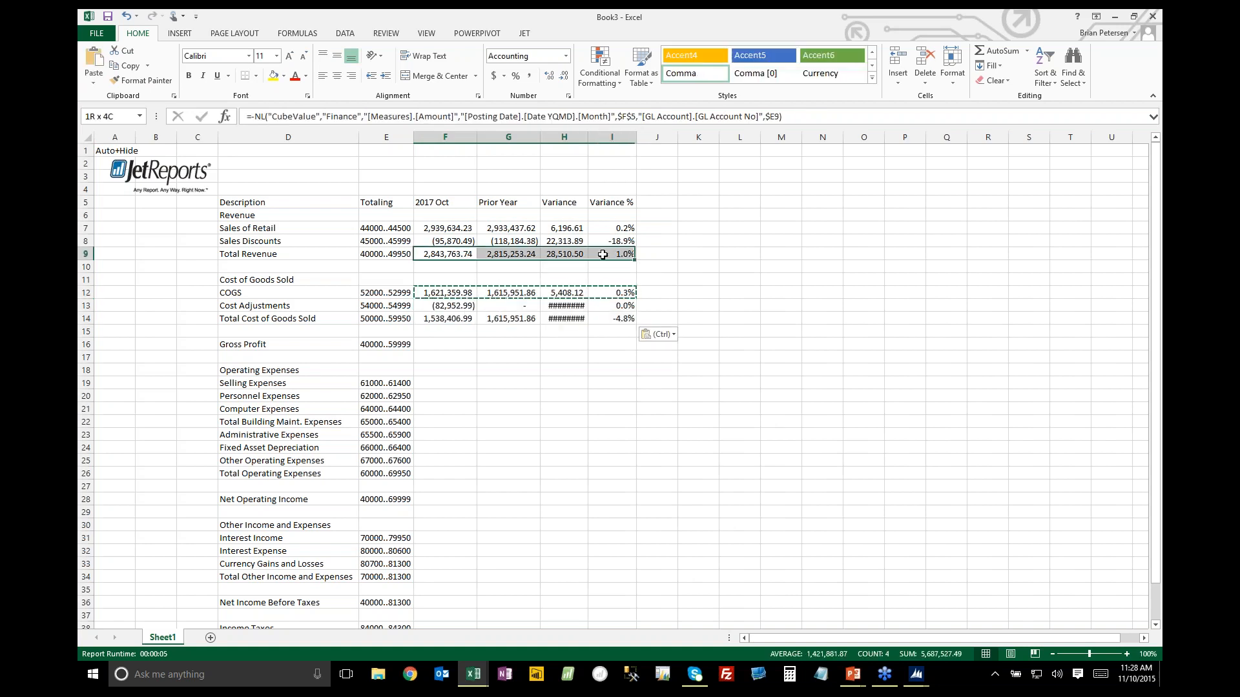
key("ctrl+c")
left_click_drag(465, 346, 616, 345)
key("ctrl+v")
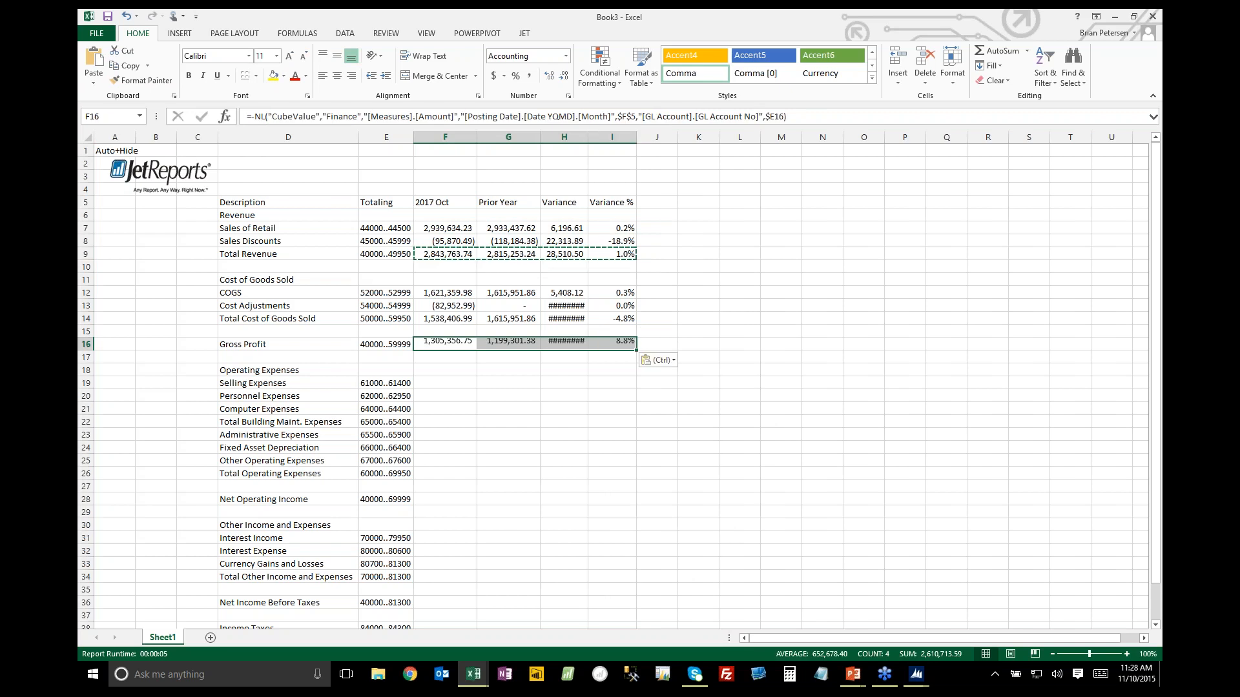
Copy the COGS formulas to the operating expense rows from Selling Expenses to Total Operating Expenses, F19:I26
left_click_drag(452, 294, 610, 295)
key("ctrl+c")
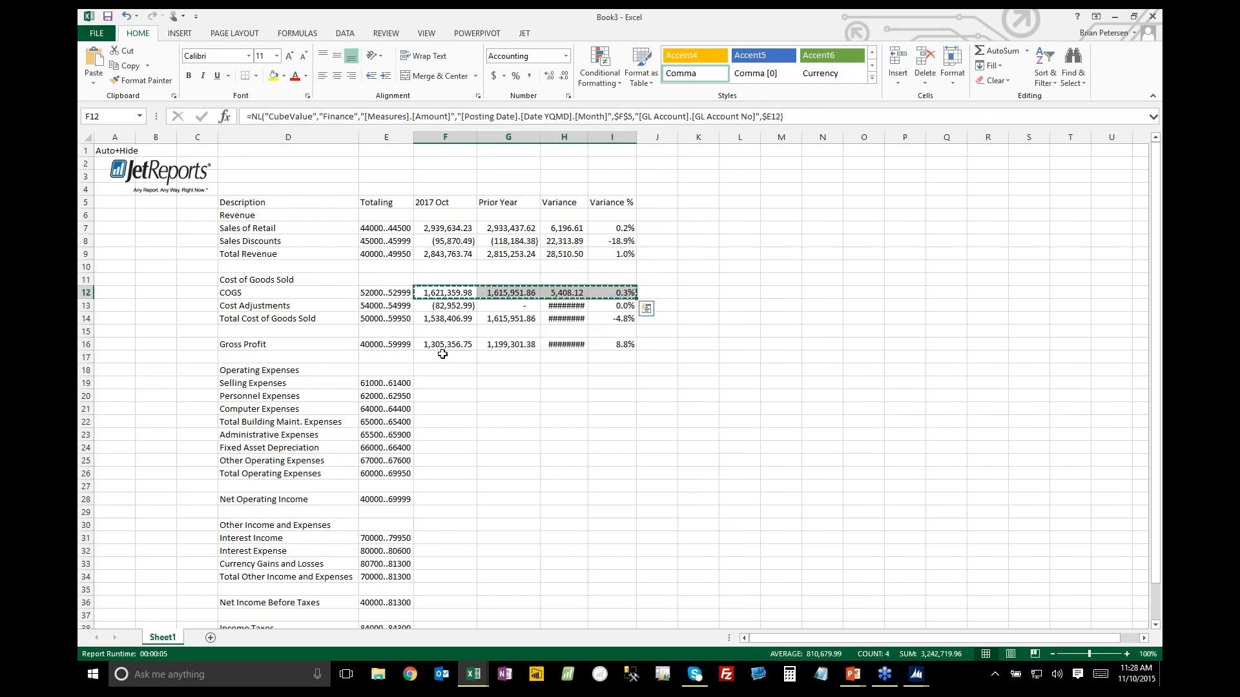
left_click_drag(444, 383, 605, 471)
key("ctrl+v")
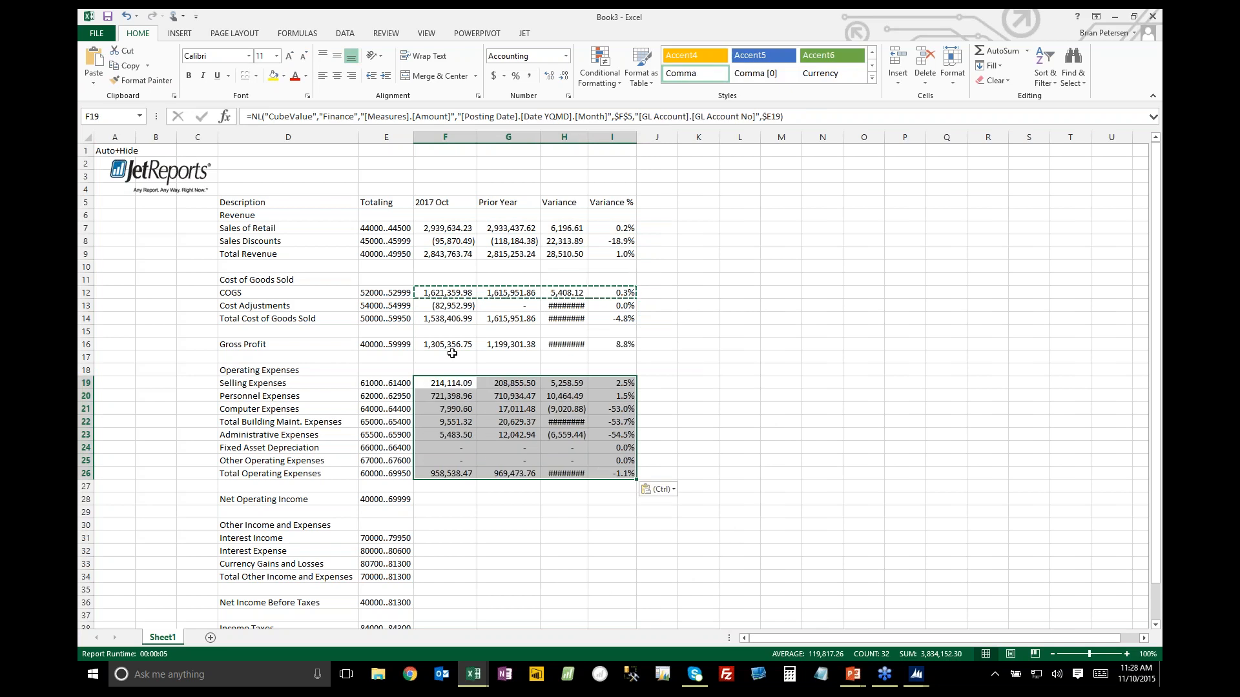
Copy the Gross Profit formulas in F16:I16 to the Net Operating Income row, F28:I28
left_click_drag(452, 346, 614, 346)
key("ctrl+c")
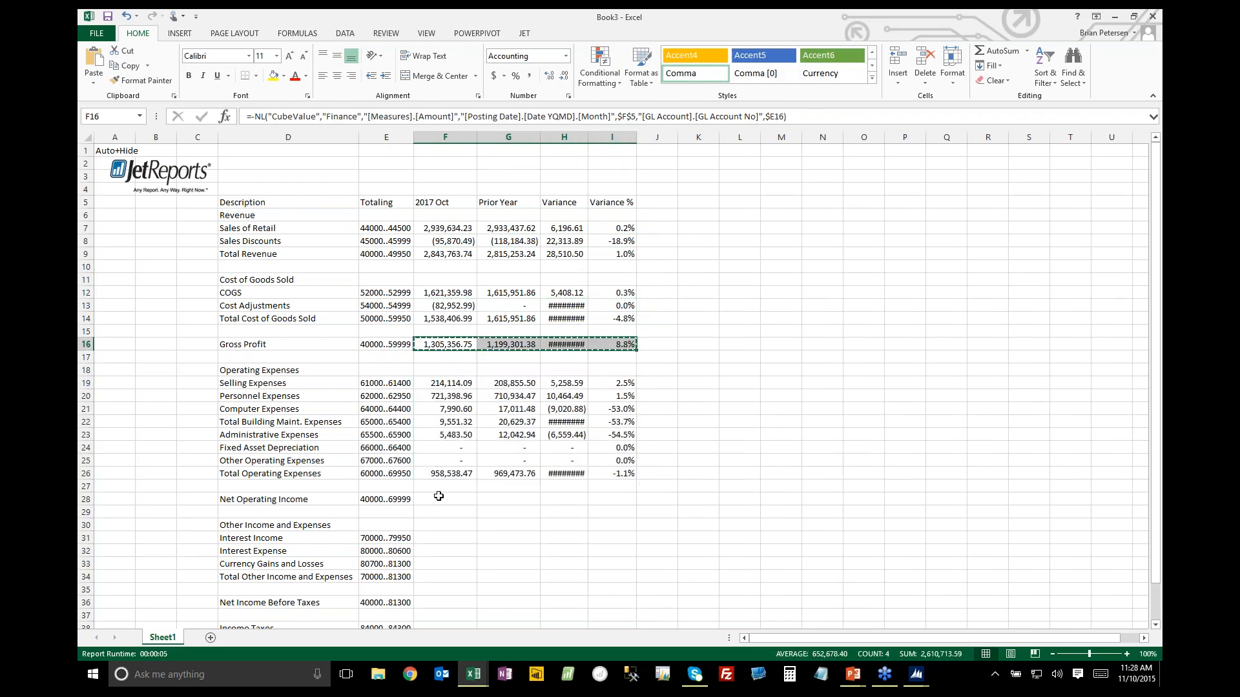
left_click_drag(438, 496, 613, 499)
key("ctrl+v")
Copy the Total Operating Expenses formulas to the Other Income and Expenses rows, F31:I34
scroll(455, 368, "down", 3)
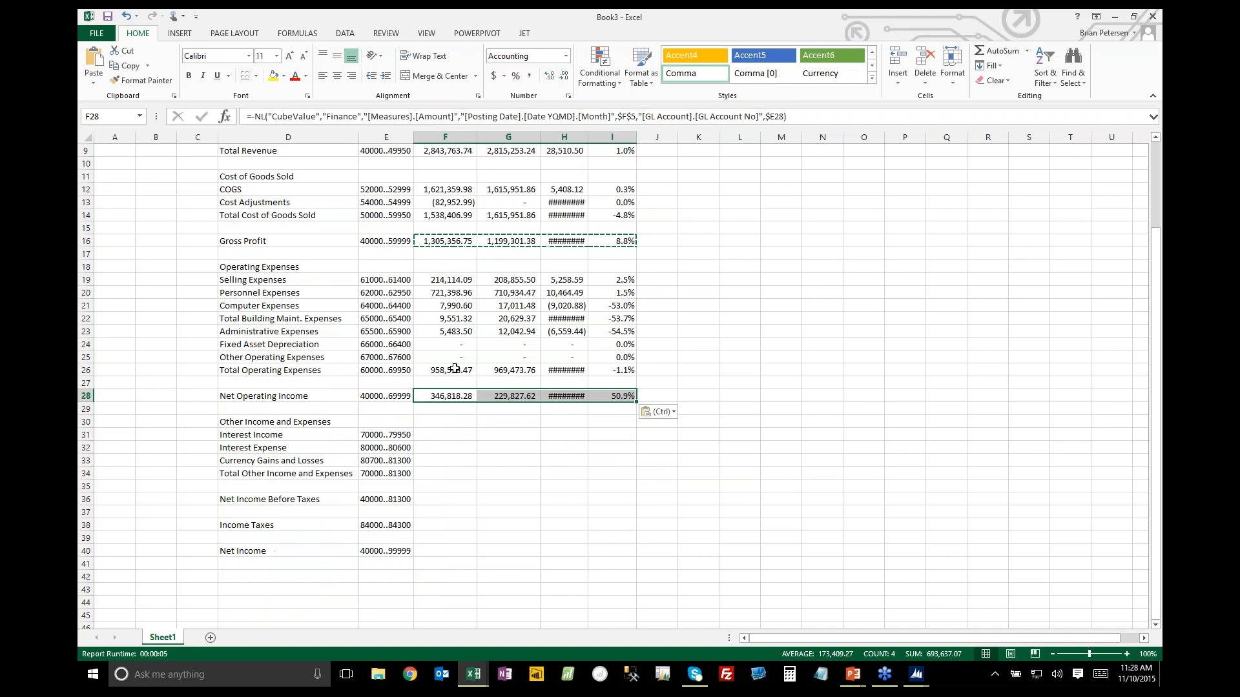
left_click_drag(455, 368, 620, 370)
key("ctrl+c")
left_click(446, 434)
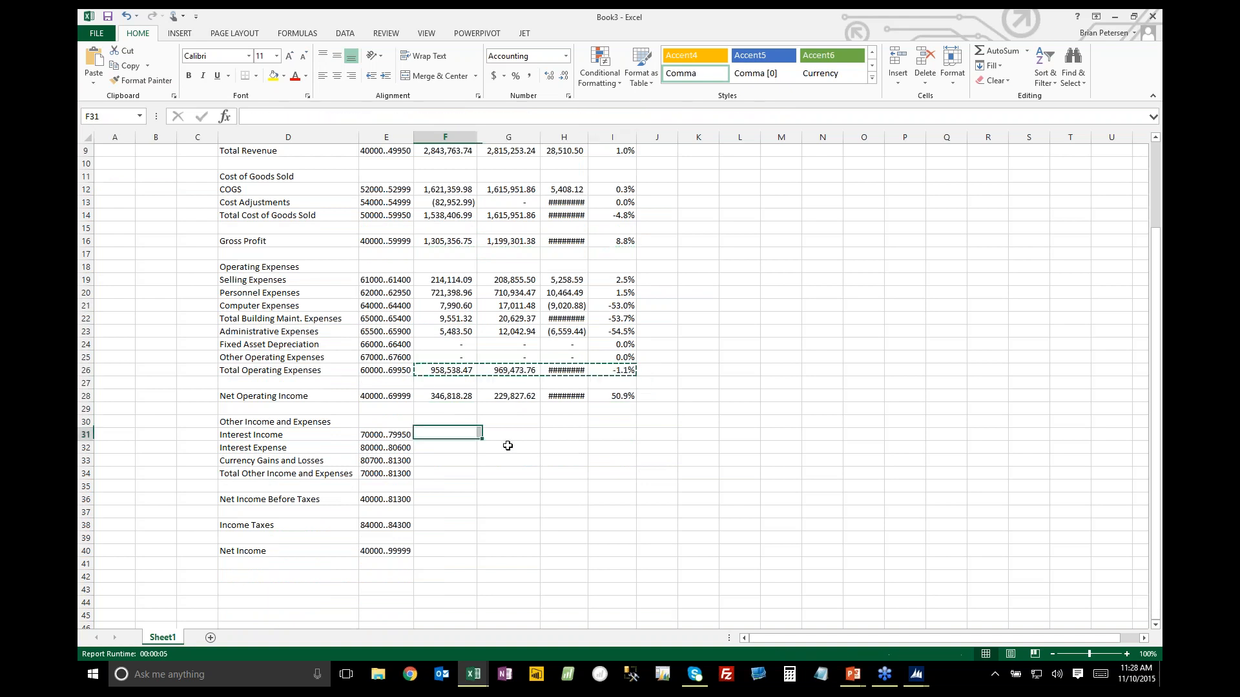
left_click_drag(508, 446, 598, 470)
key("ctrl+v")
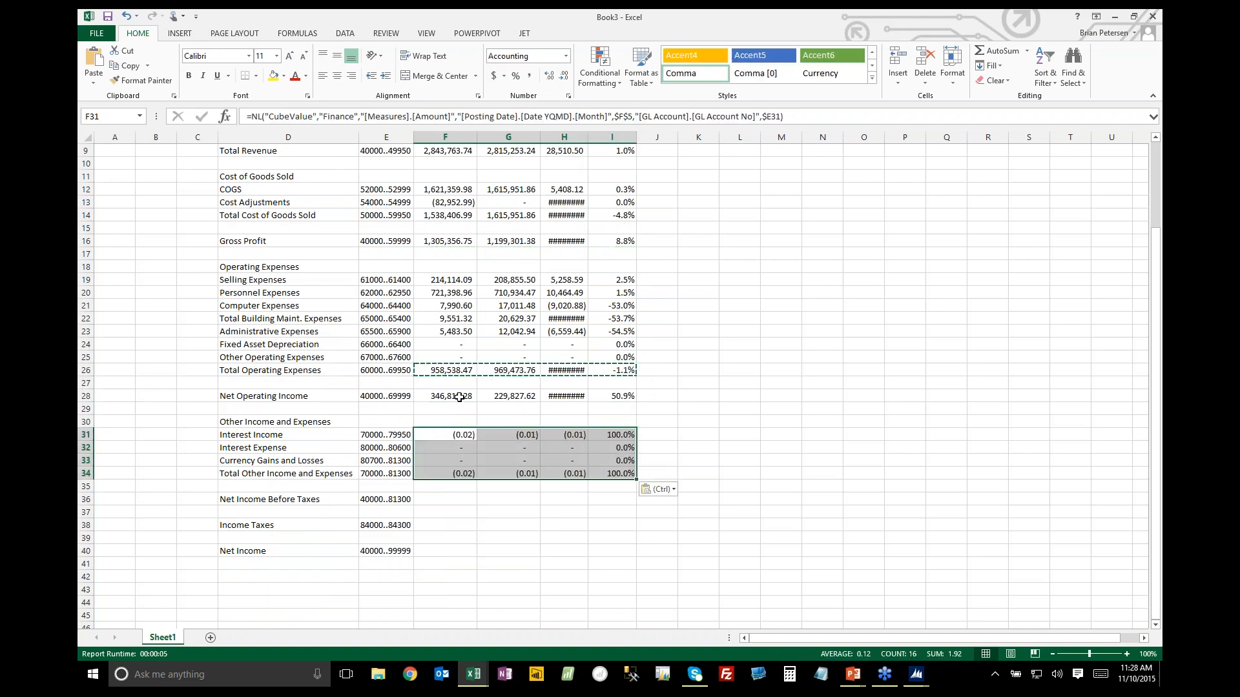
Copy the Net Operating Income formulas to the Net Income Before Taxes, Income Taxes and Net Income rows
left_click_drag(460, 397, 617, 396)
key("ctrl+c")
left_click_drag(428, 501, 602, 496)
key("ctrl+v")
left_click(445, 525)
key("ctrl+v")
left_click(450, 551)
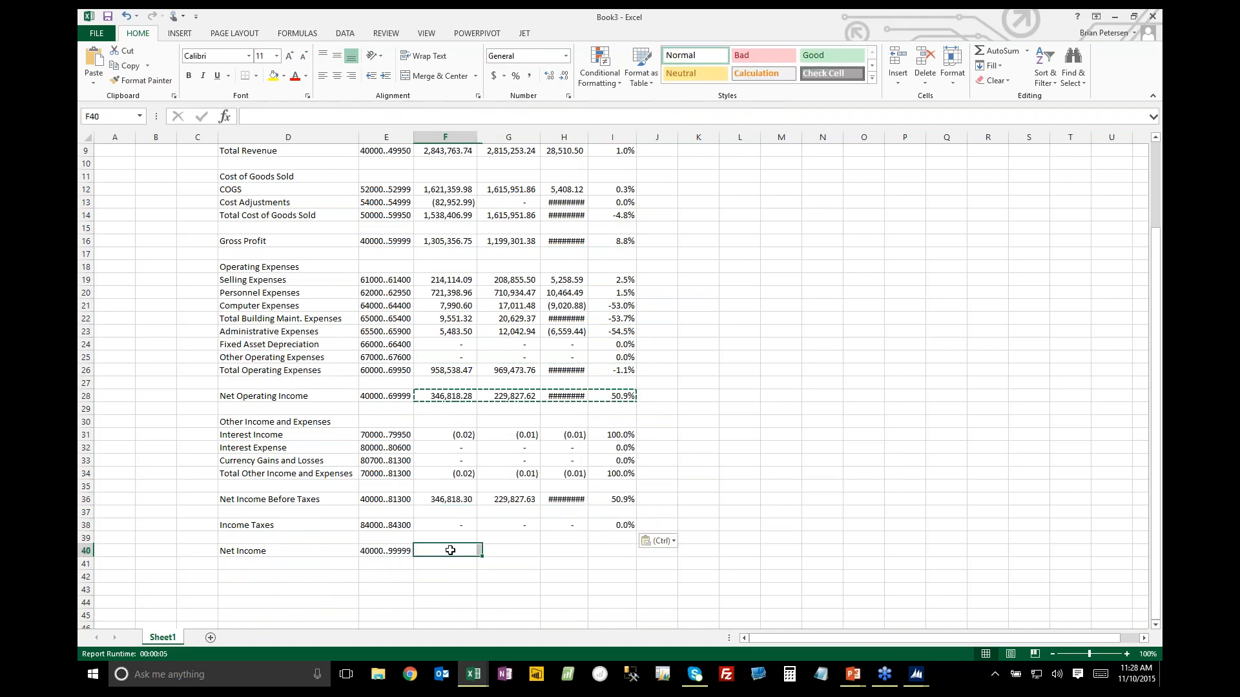
left_click_drag(450, 550, 604, 550)
key("ctrl+v")
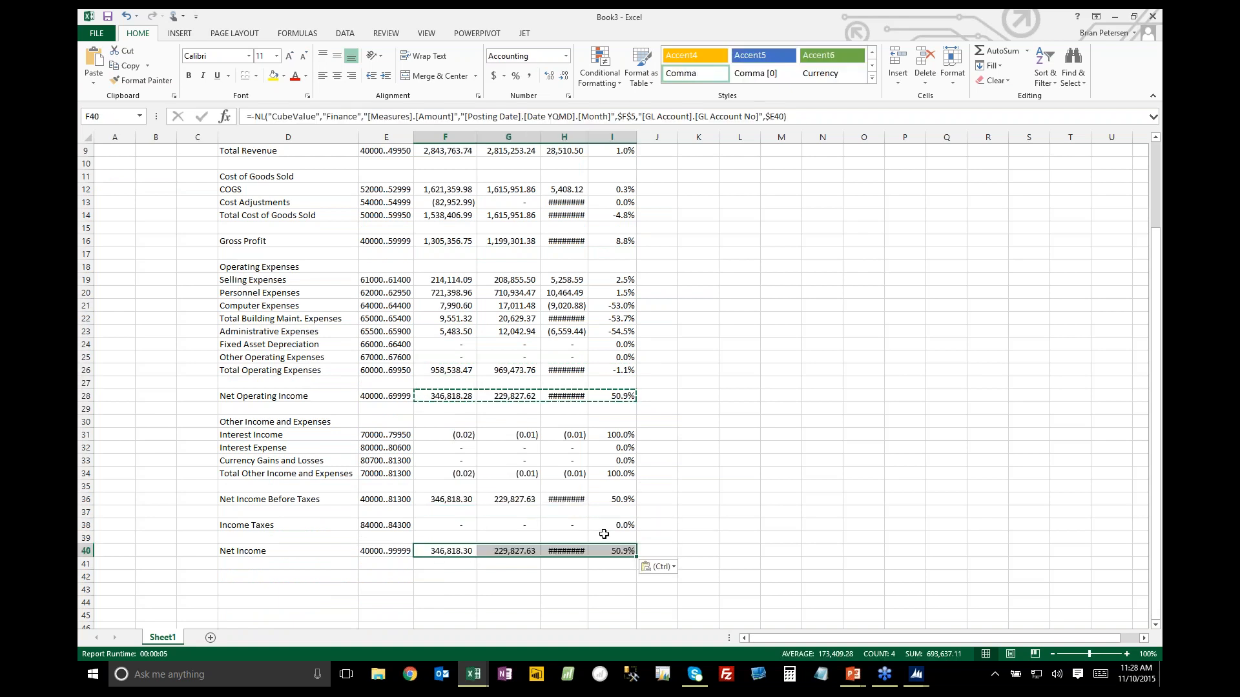
Enter the Jet keyword Hide in E1 above Totaling and Fit in F1, then fill Fit across to I1
scroll(522, 210, "up", 3)
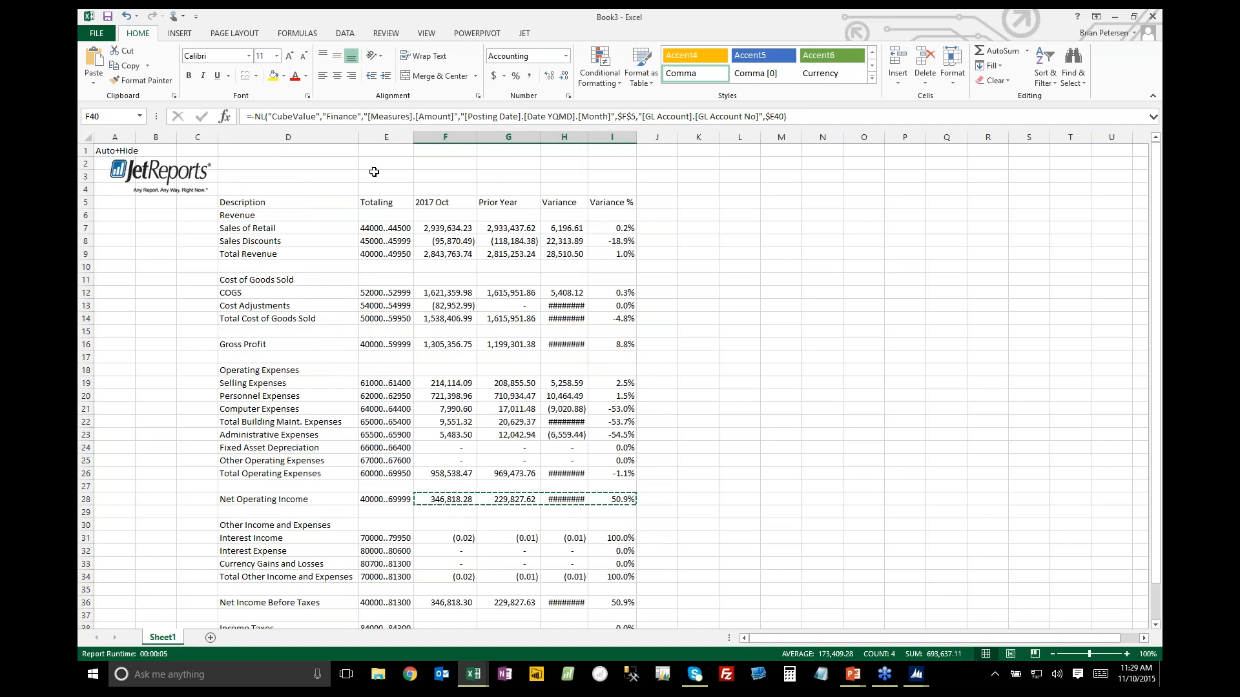
left_click(373, 151)
type("Hide")
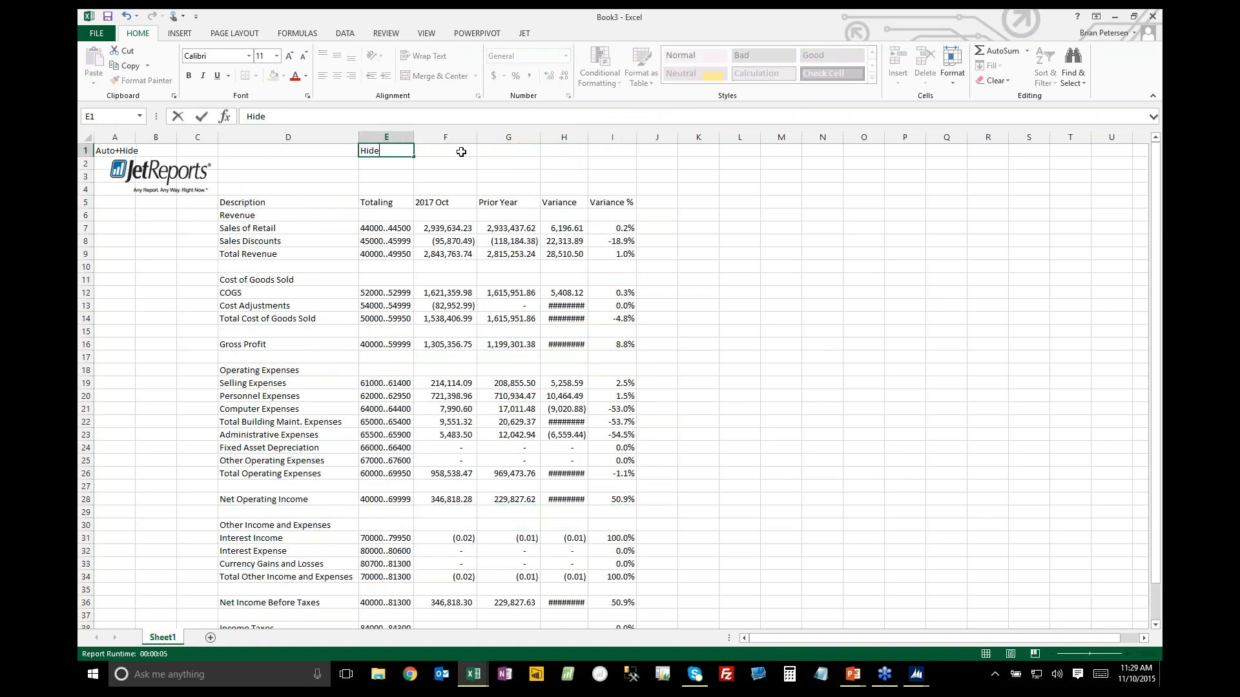
left_click(461, 152)
type("Fit")
key("Tab")
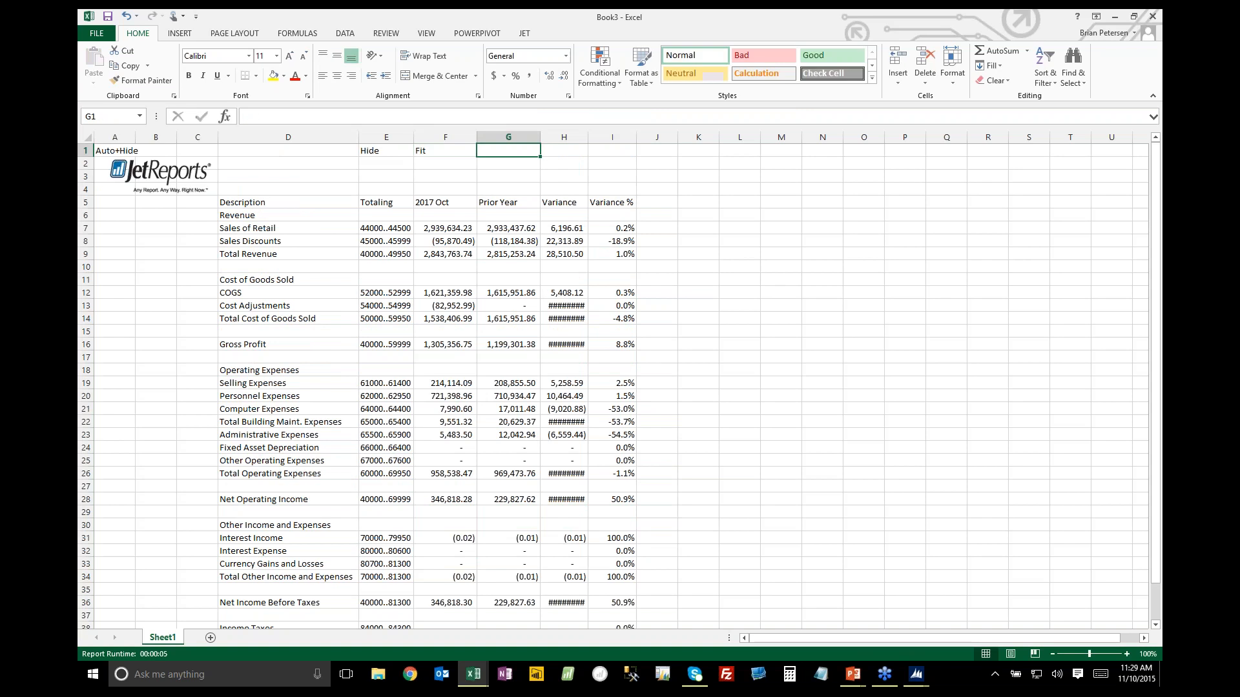
left_click(463, 151)
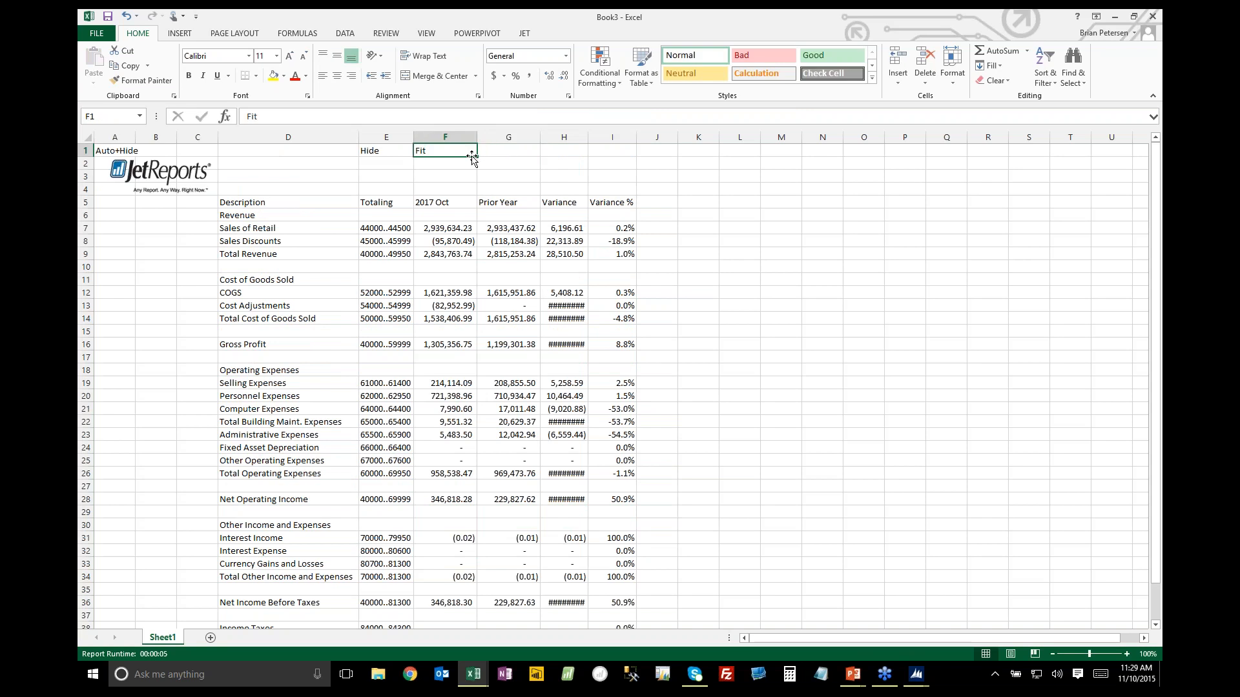
left_click_drag(477, 157, 629, 158)
Make the column headers in D5:I5 and the Revenue and Cost of Goods Sold headings bold
left_click_drag(319, 200, 595, 198)
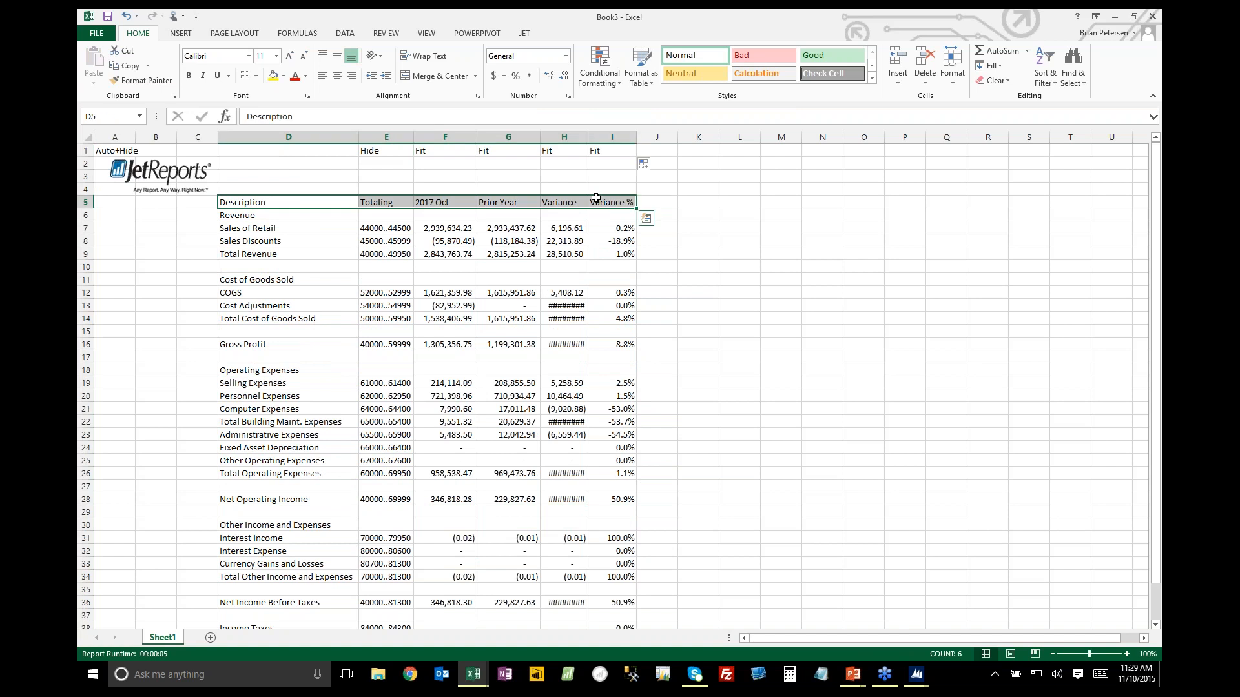
key("ctrl+b")
left_click(335, 213)
key("ctrl+b")
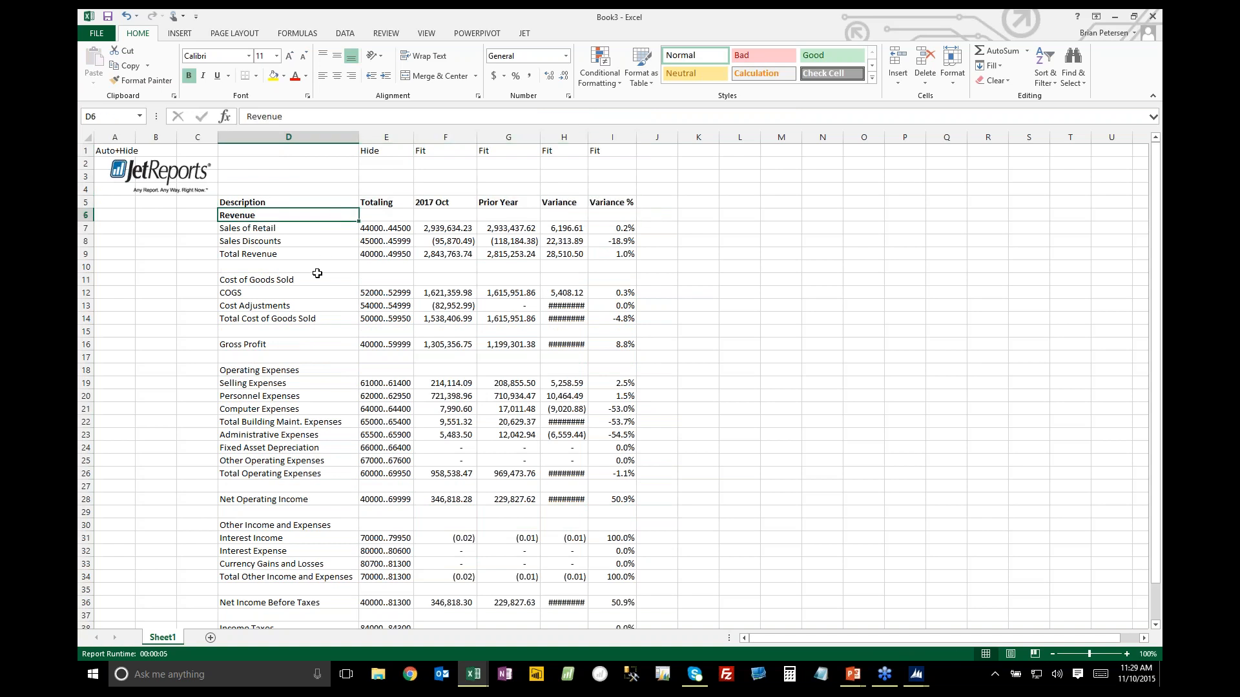
left_click(311, 280)
key("ctrl+b")
Make the Total Revenue, Total Cost of Goods Sold and Gross Profit rows bold across columns D to I
left_click(342, 319)
left_click_drag(321, 254, 621, 255)
key("ctrl+b")
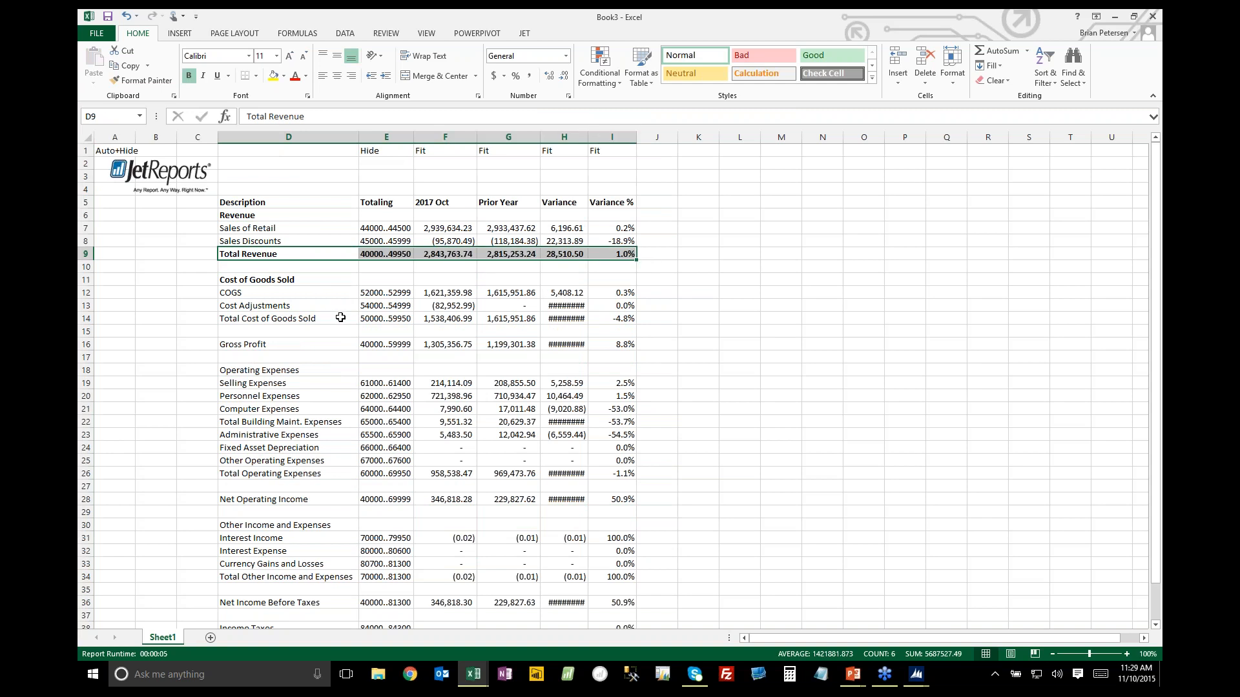
left_click_drag(340, 318, 622, 319)
key("ctrl+b")
left_click_drag(301, 344, 616, 345)
key("ctrl+b")
Make the Operating Expenses heading and the Total Operating Expenses and Net Operating Income rows bold
left_click(277, 370)
key("ctrl+b")
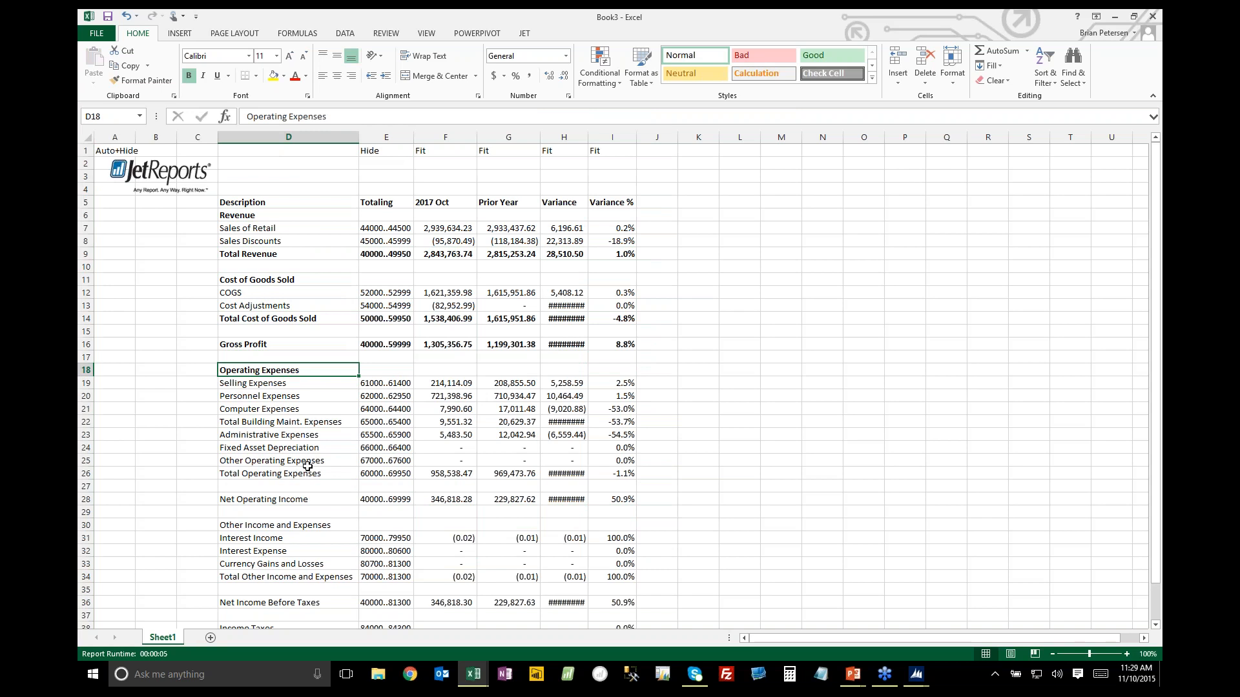
left_click_drag(313, 472, 619, 474)
key("ctrl+b")
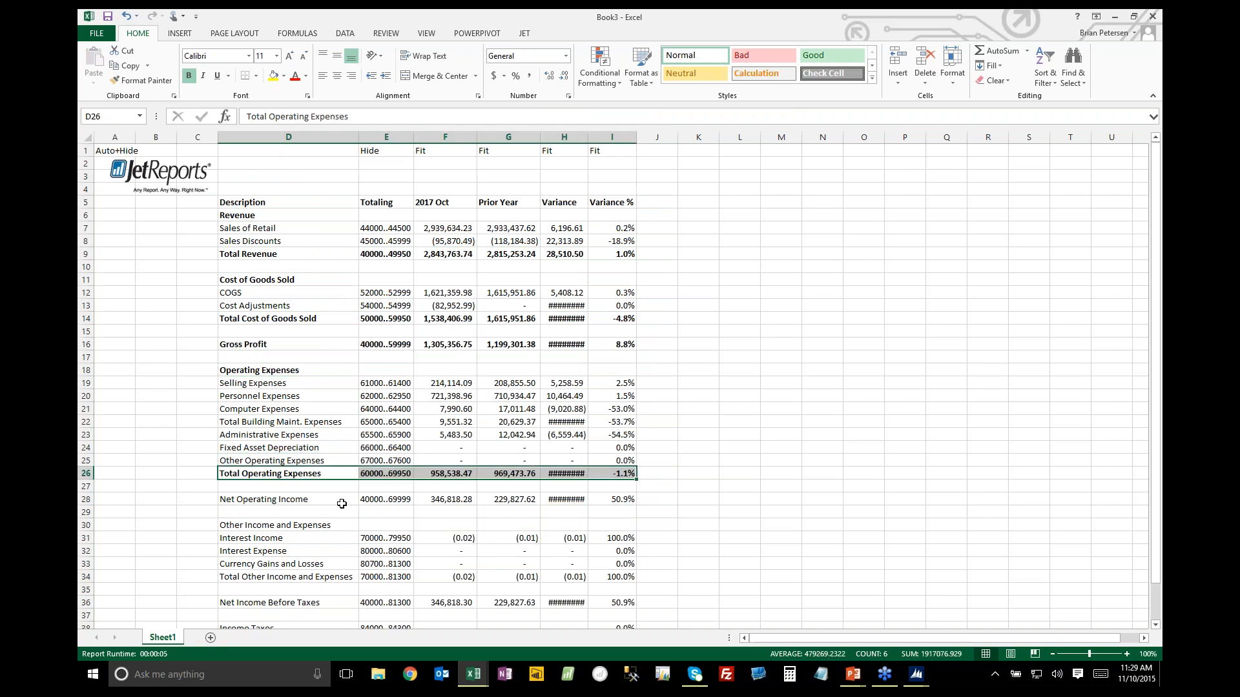
left_click_drag(301, 499, 620, 501)
key("ctrl+b")
Make the Total Other Income and Expenses row bold across columns D to I
scroll(410, 506, "down", 3)
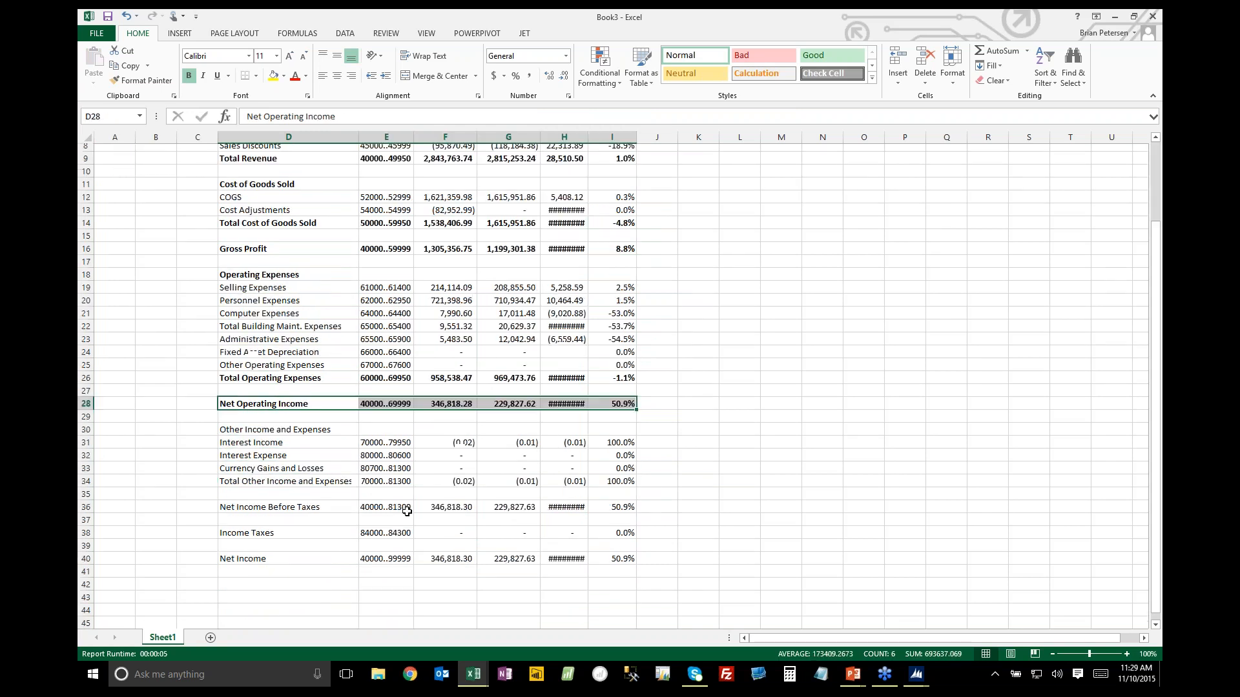
left_click_drag(347, 474, 619, 475)
key("ctrl+b")
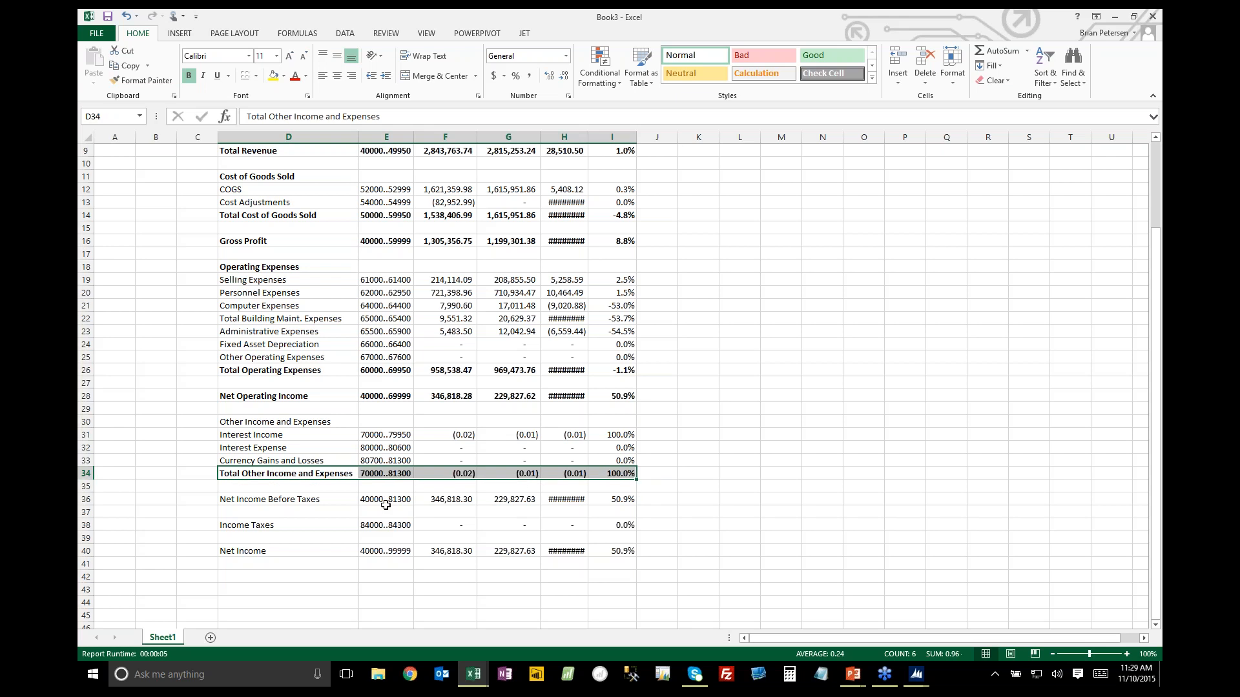
Make the Net Income Before Taxes, Income Taxes and Net Income rows bold across columns D to I
left_click_drag(343, 500, 614, 501)
key("ctrl+b")
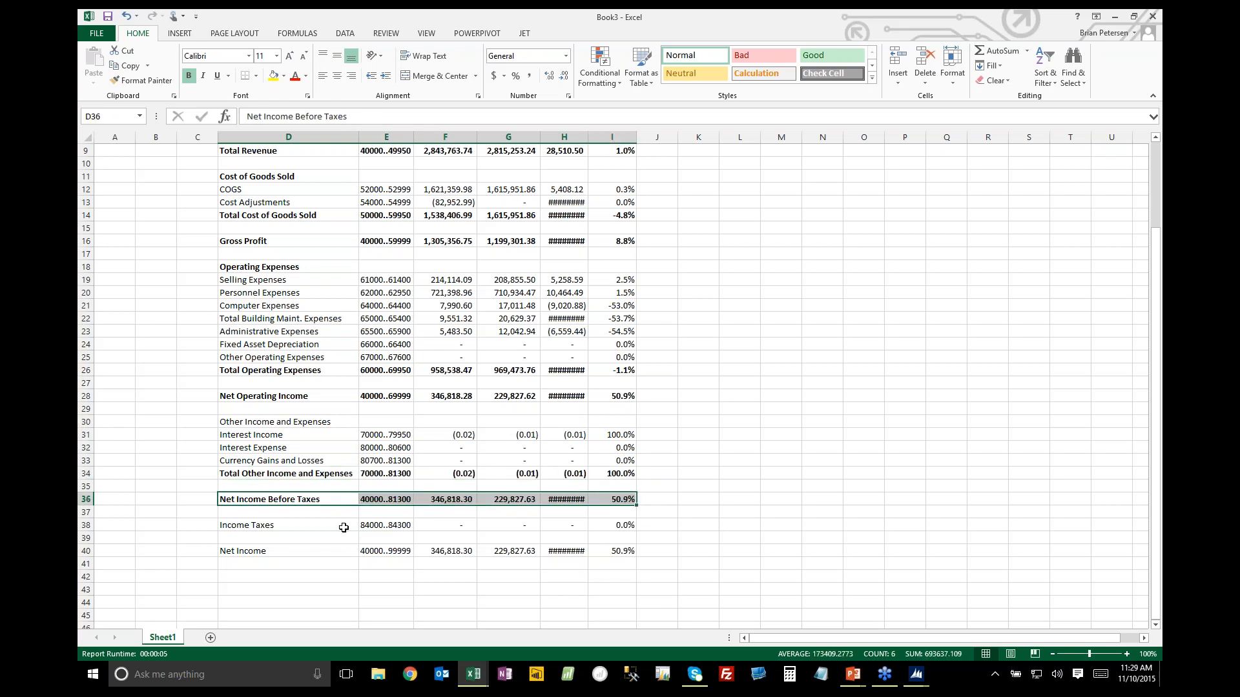
left_click_drag(343, 526, 630, 525)
key("ctrl+b")
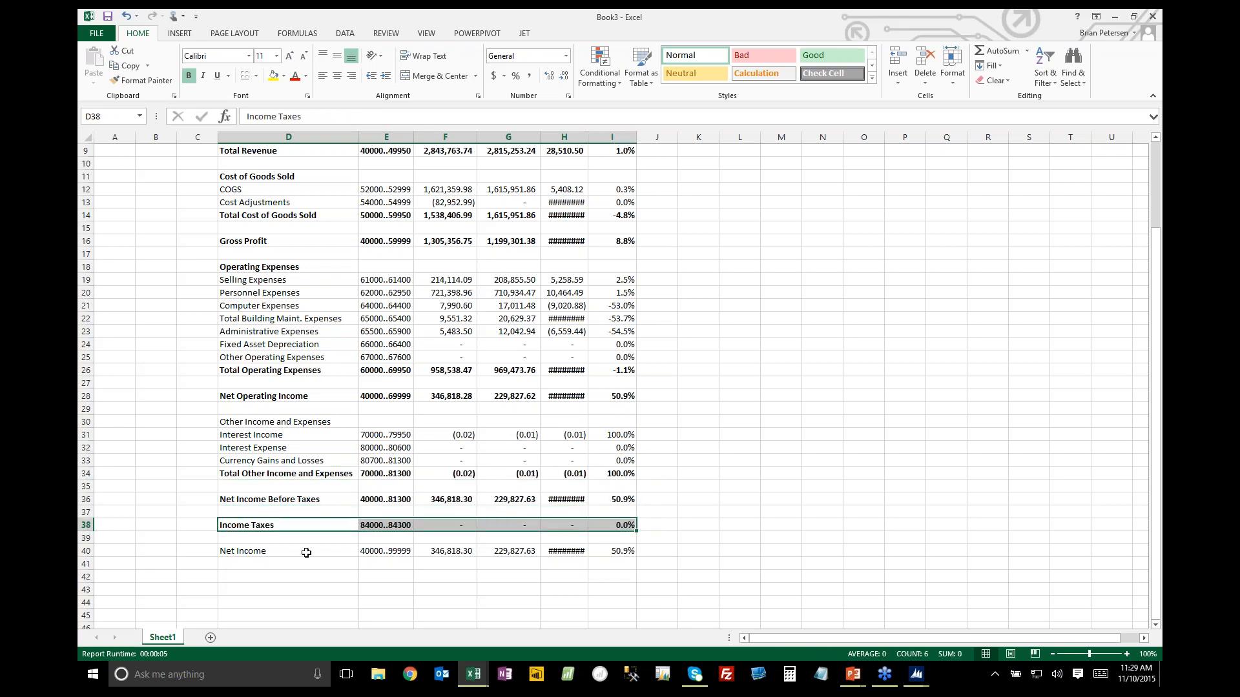
left_click_drag(306, 552, 619, 551)
key("ctrl+b")
Add a bottom border across columns E to I of the Total Revenue, Gross Profit, Total Cost of Goods Sold and Total Operating Expenses rows
scroll(461, 273, "up", 3)
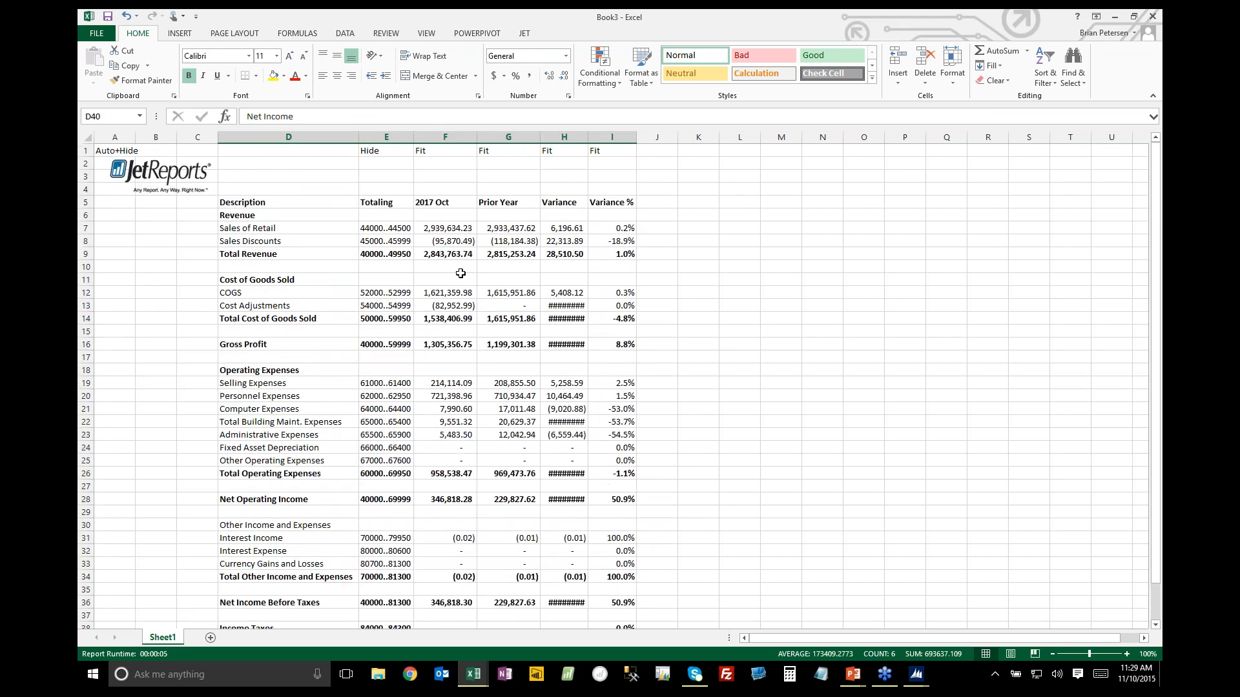
left_click_drag(395, 256, 614, 254)
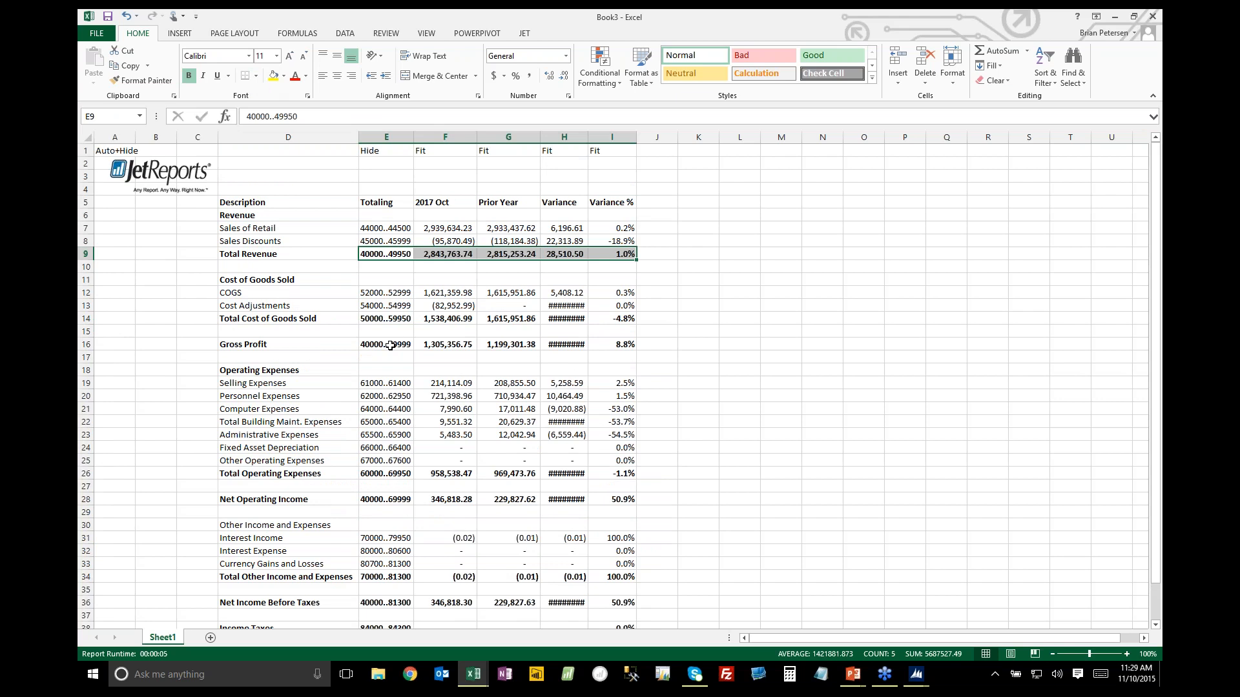
left_click_drag(390, 346, 616, 346)
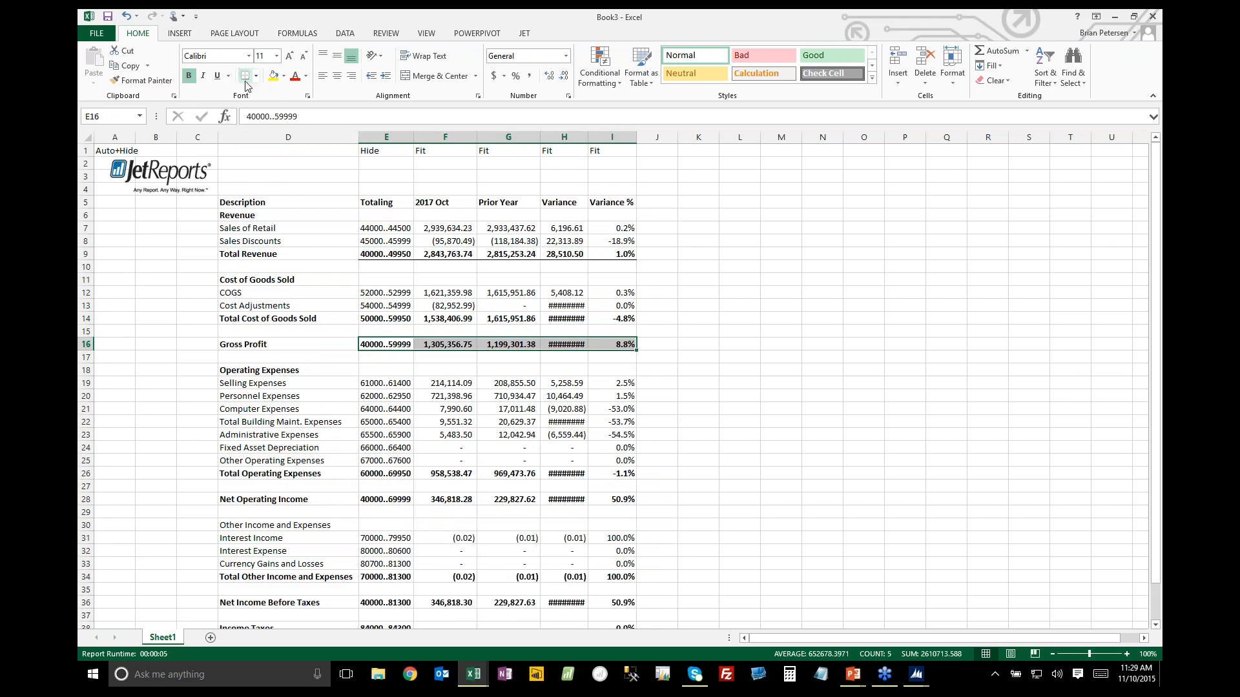
left_click_drag(389, 316, 619, 319)
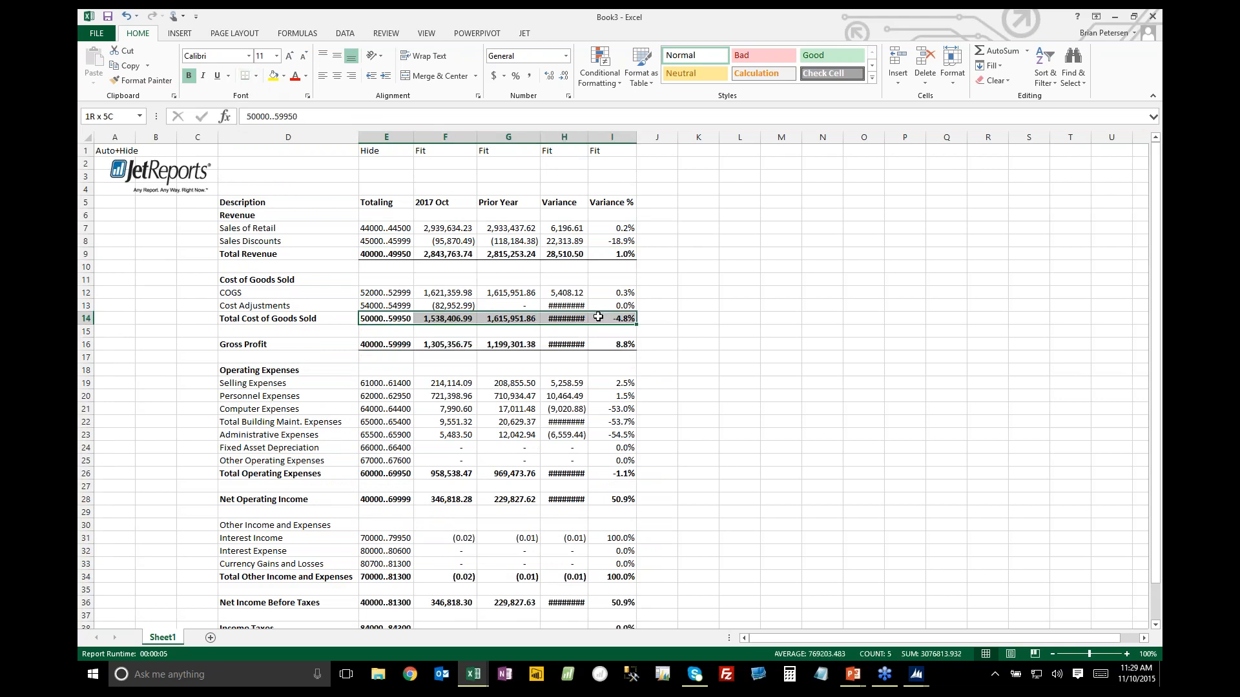
left_click(244, 76)
left_click_drag(387, 474, 620, 473)
left_click(251, 78)
left_click_drag(507, 280, 510, 294)
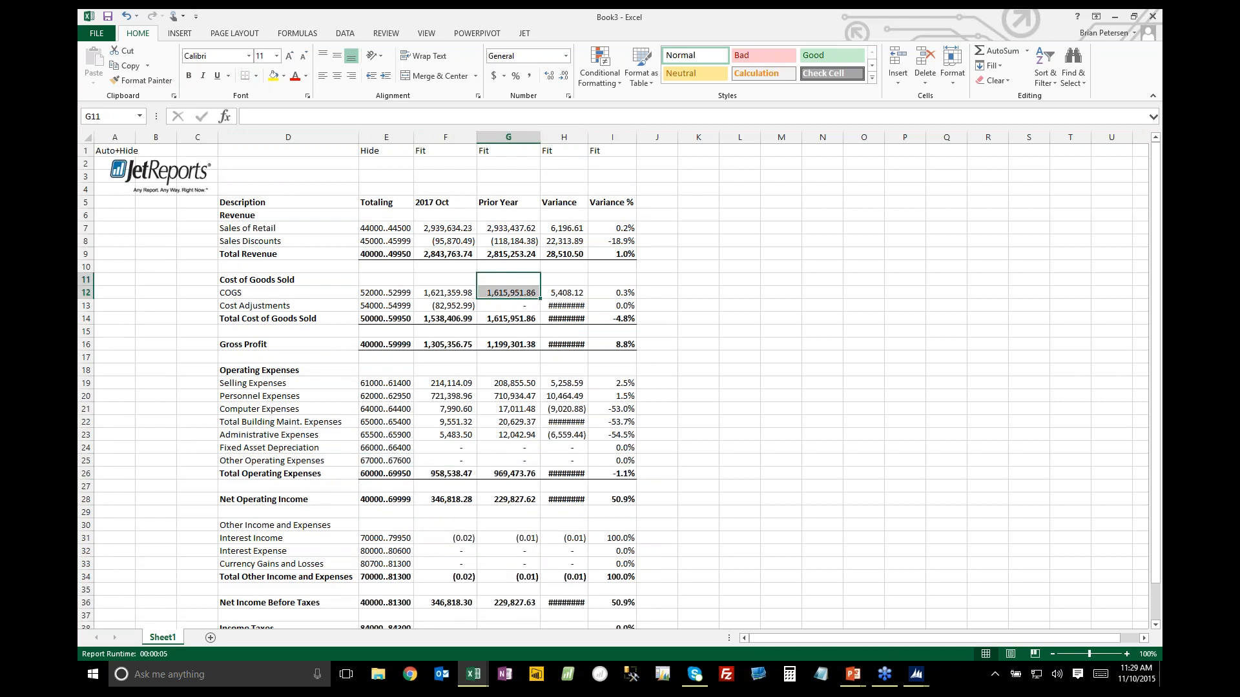
Change the report period in cell F5 to 2017 Sep
left_click(453, 202)
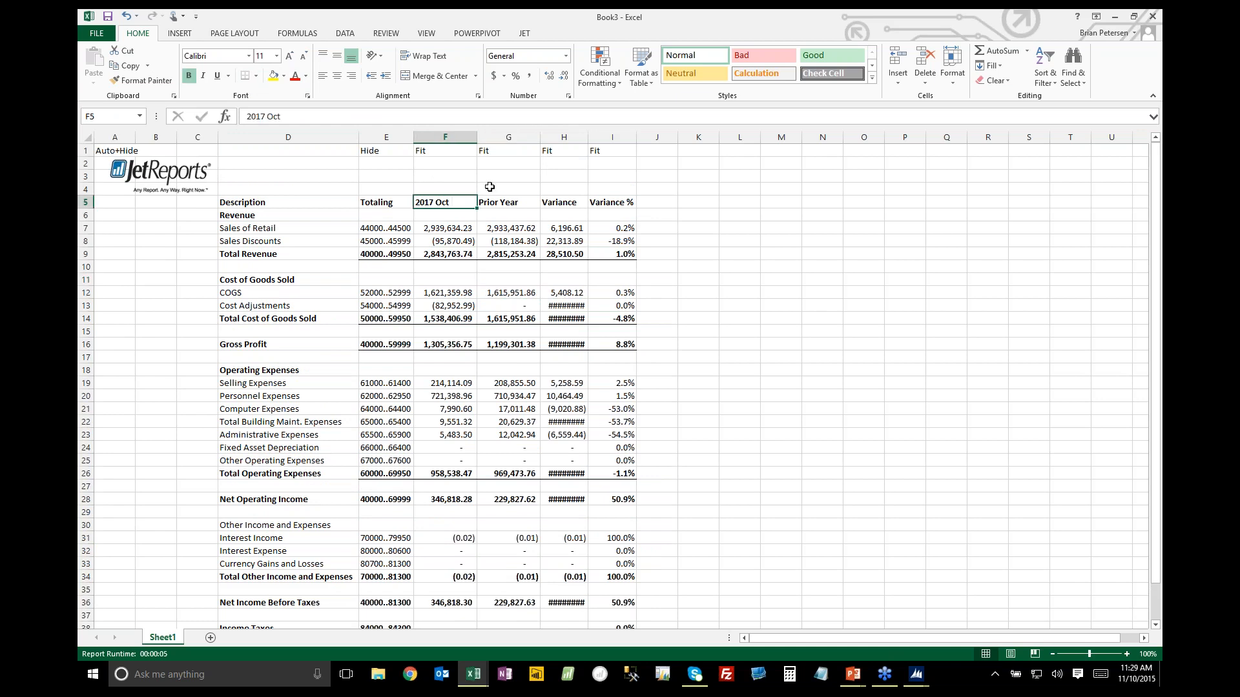
key("BackSpace")
type("Se")
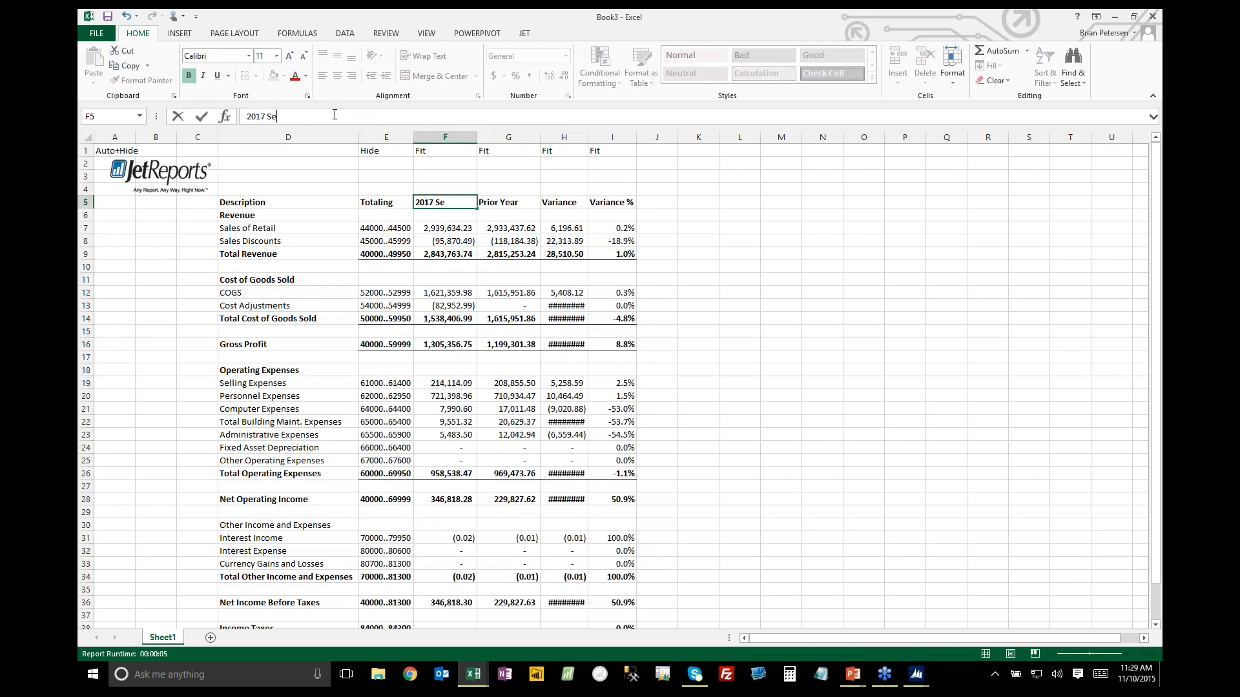
type("p")
key("Return")
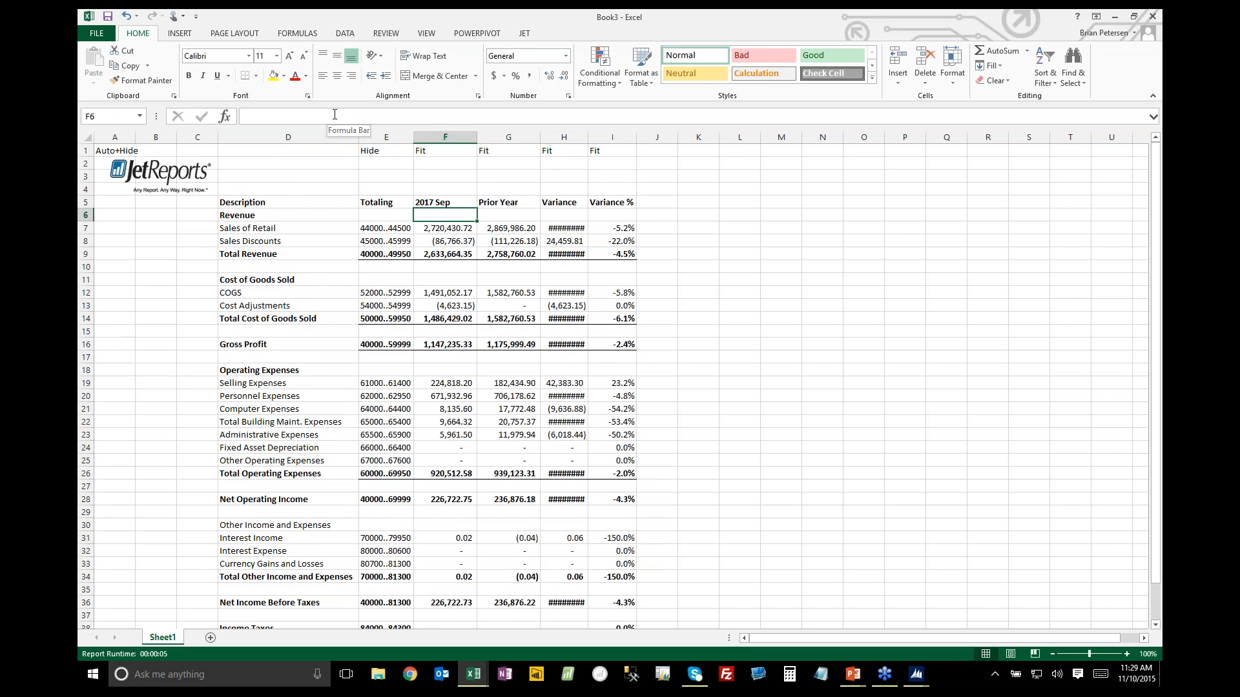
Set the report period in cell F5 to 2018 Aug
left_click(436, 201)
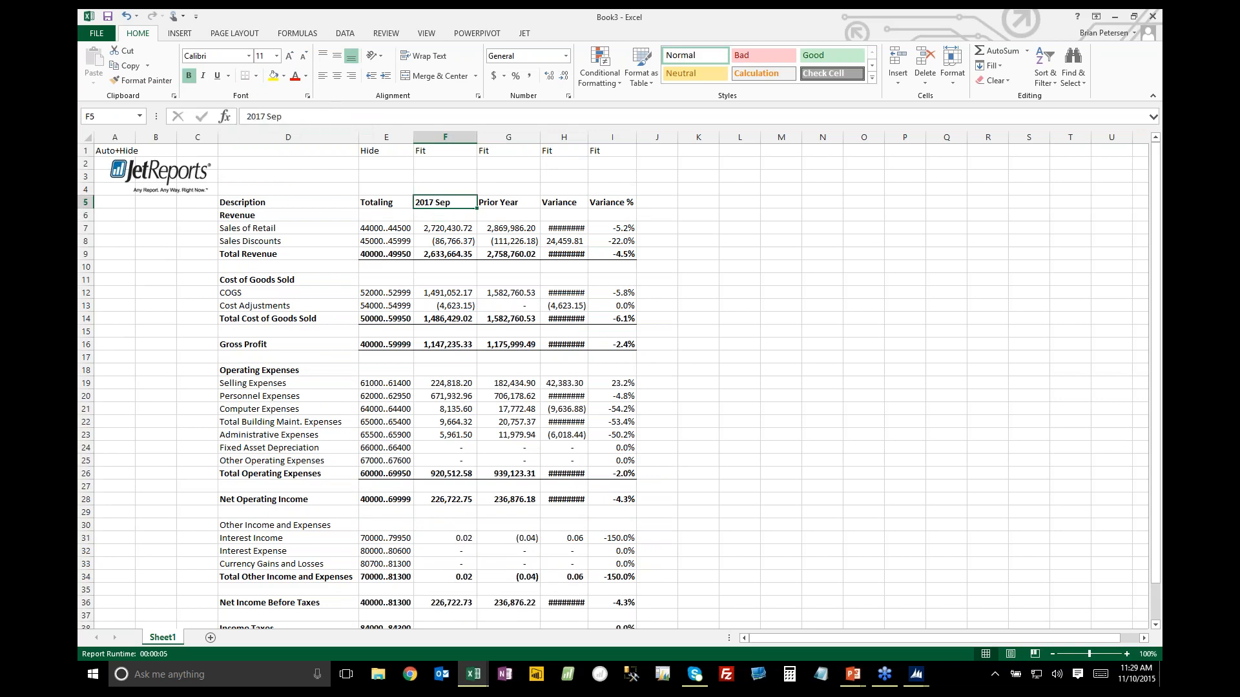
left_click(335, 117)
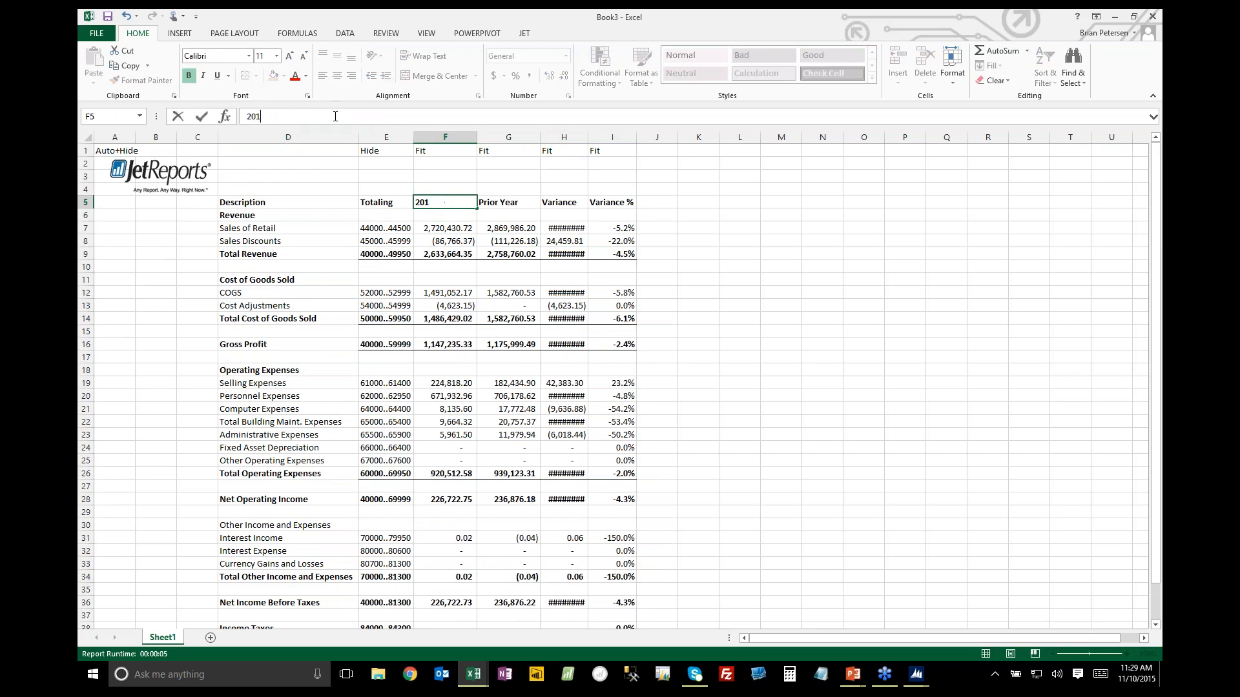
type("2018 Aug")
key("Return")
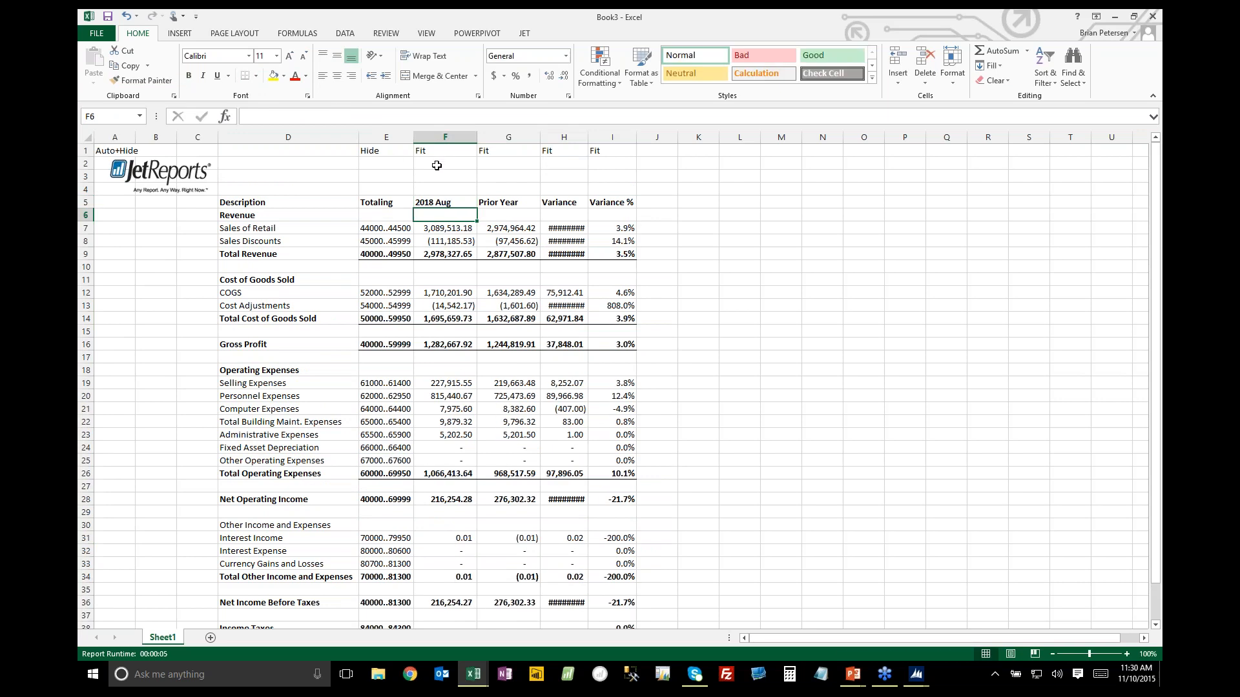
Hide the formula bar, the row and column headings and the gridlines on the income statement sheet
left_click(525, 34)
left_click(443, 187)
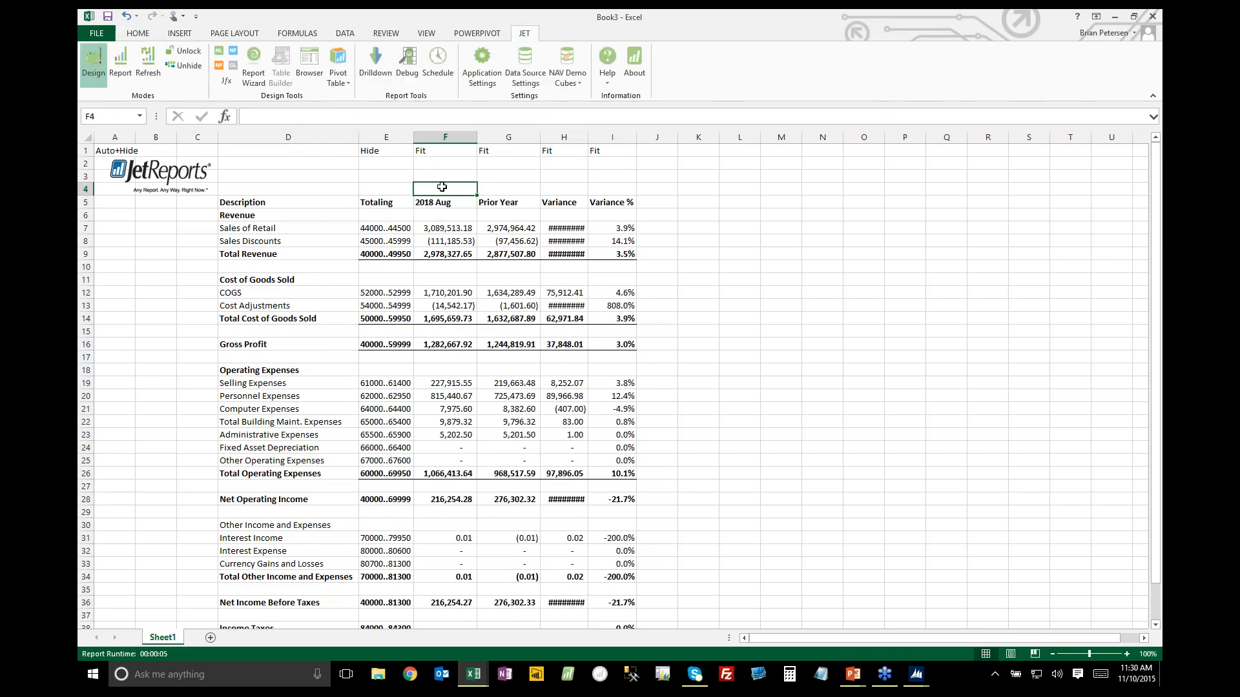
left_click(426, 34)
left_click(311, 60)
left_click(295, 77)
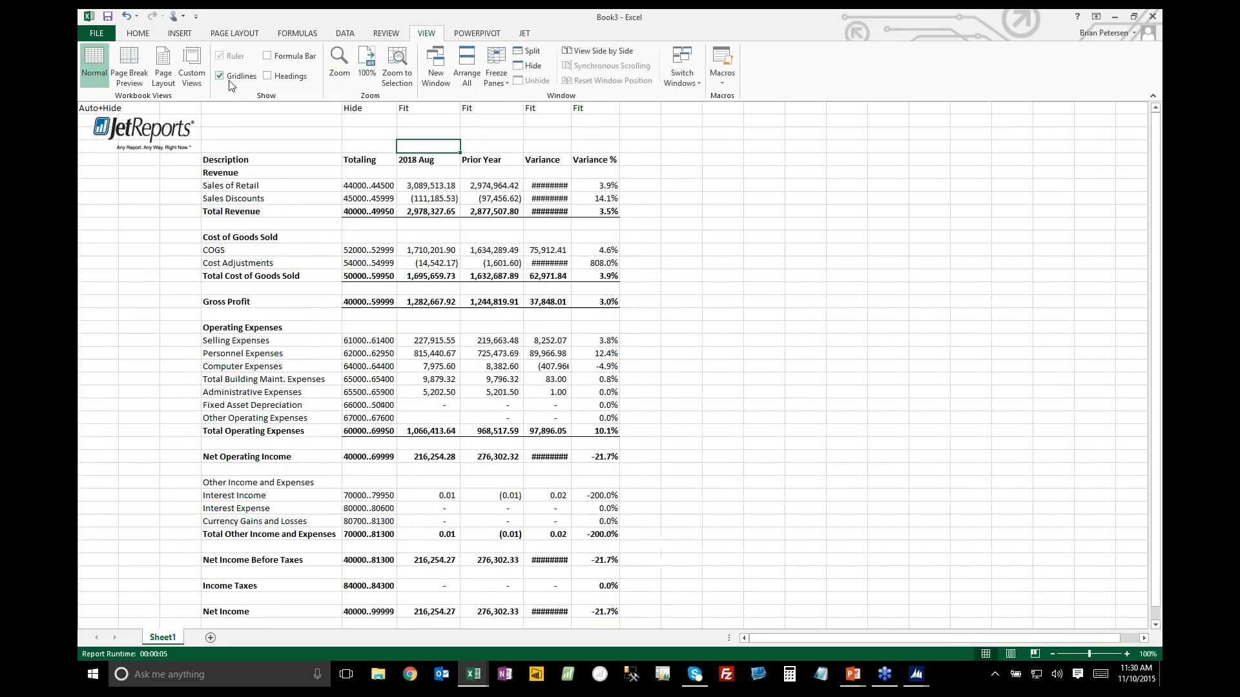
left_click(231, 76)
left_click(278, 134)
Run the income statement in Jet's Report mode and check the Sales of Retail amounts for the period, prior year and variance
left_click(523, 34)
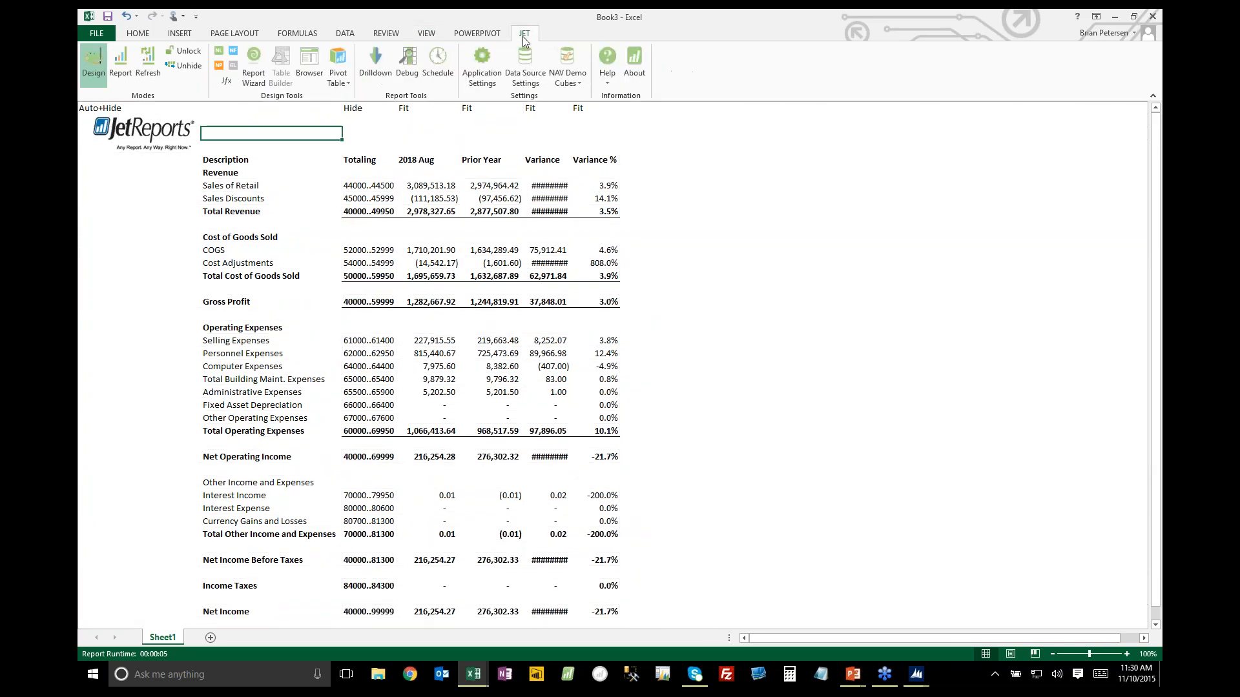
left_click(120, 64)
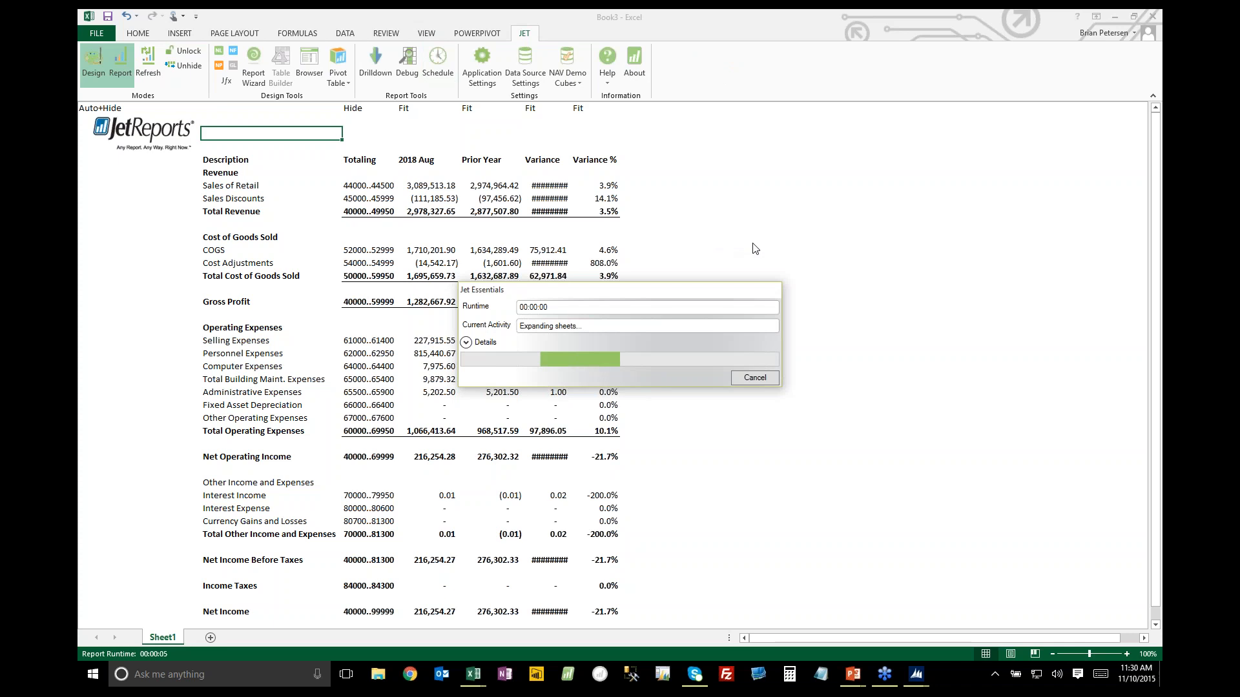
left_click(711, 256)
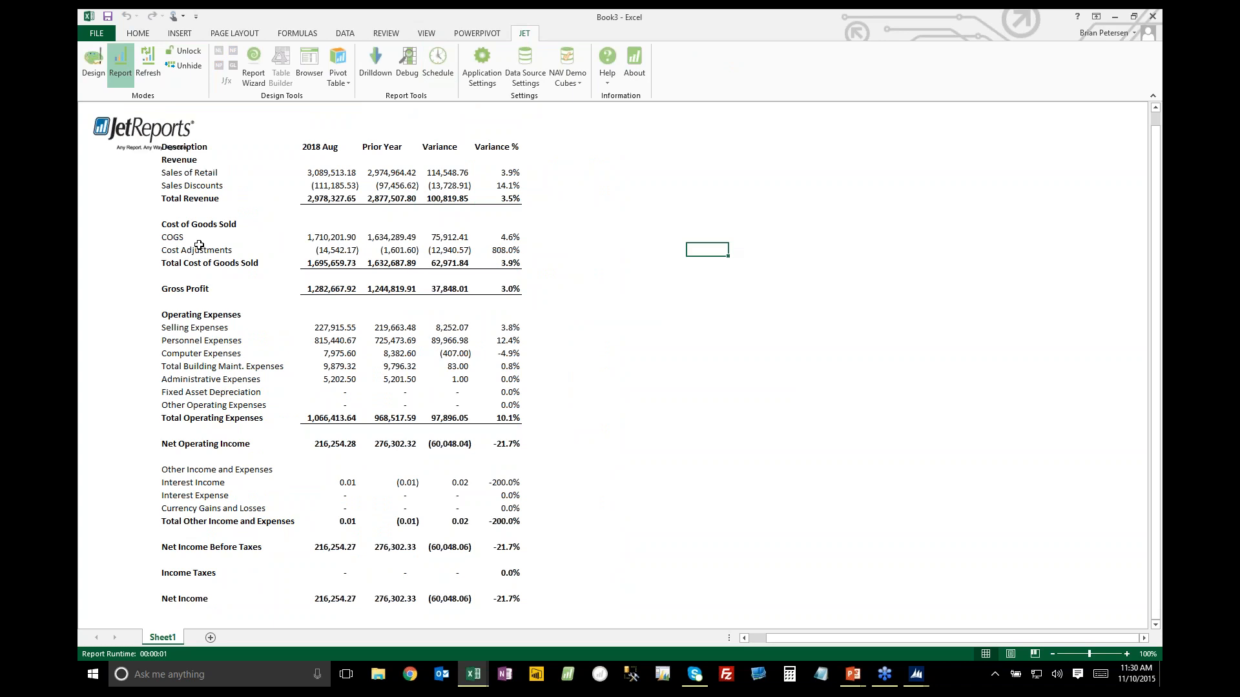
left_click(335, 179)
left_click(404, 173)
left_click(448, 173)
Switch to the PowerPoint slide show and advance from the demo slide to the closing slide
left_click(852, 674)
left_click(897, 628)
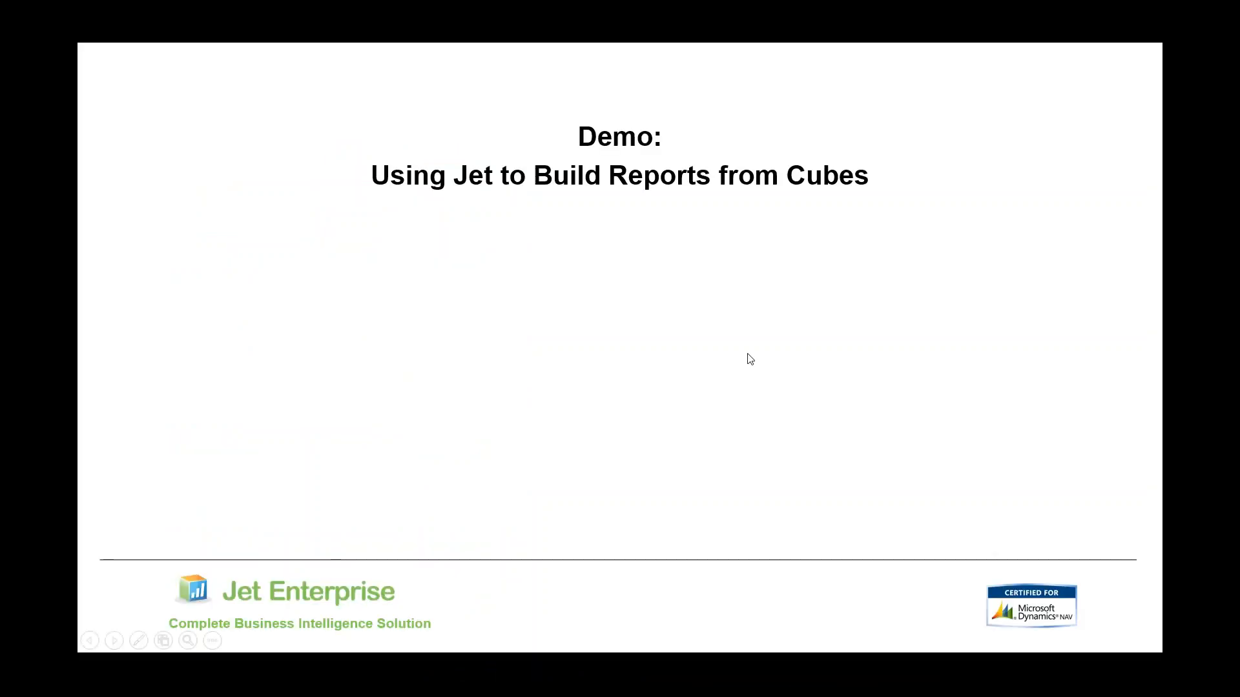
left_click(723, 353)
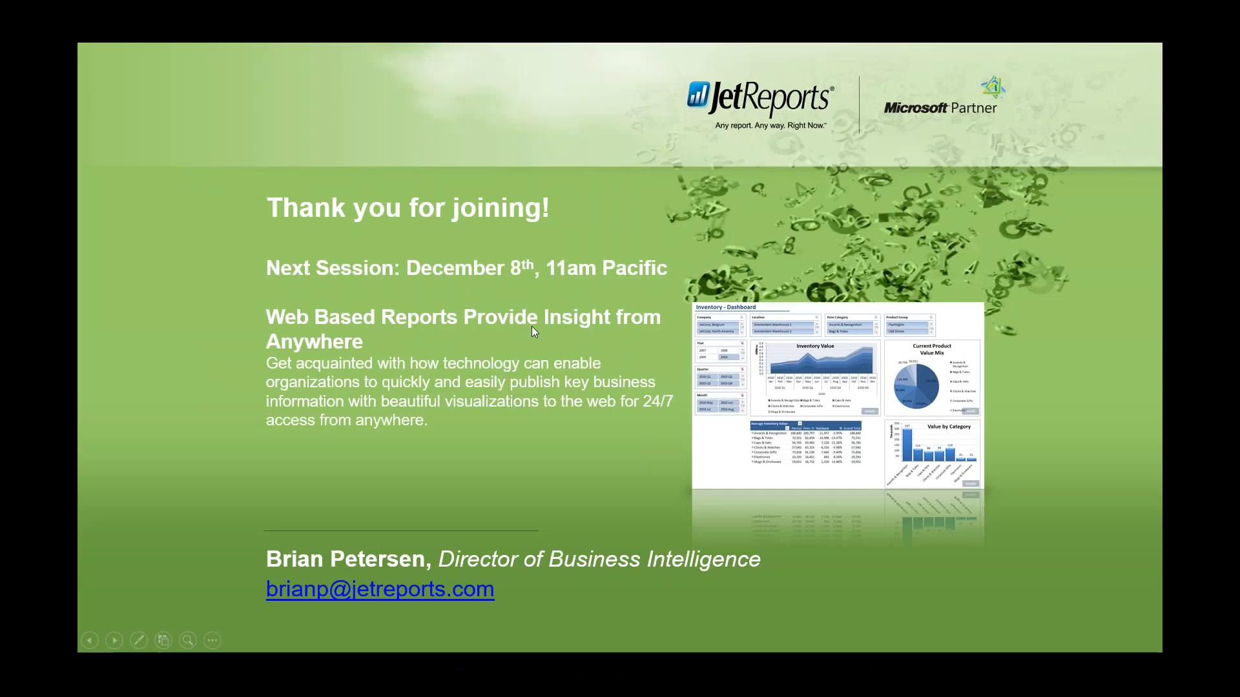